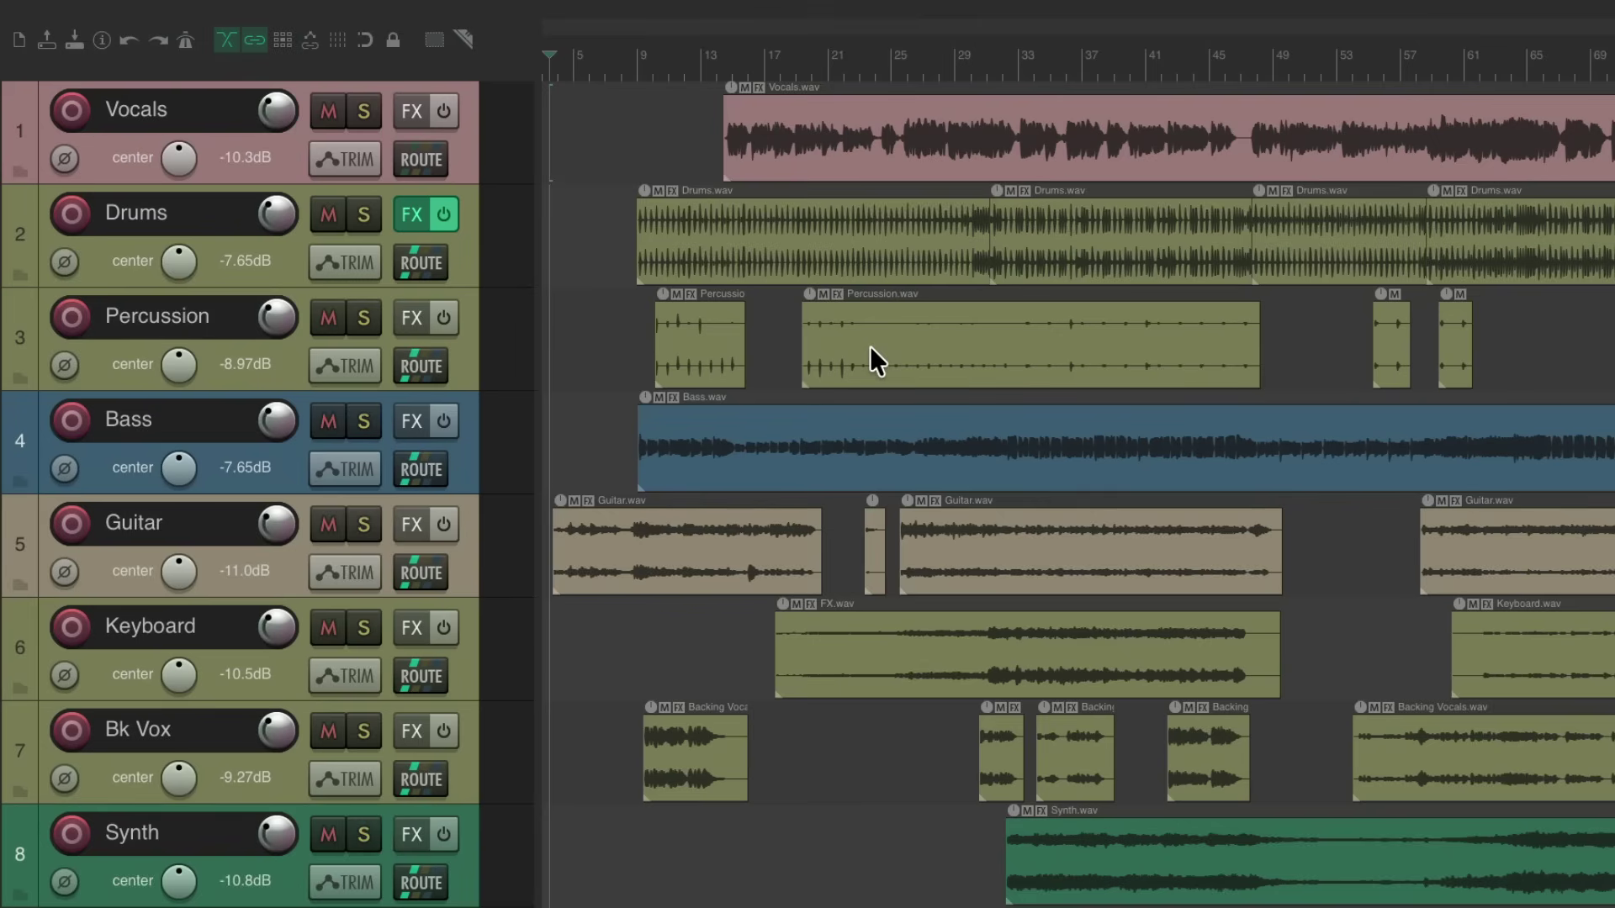
# - Play the eight-track project from the start, stop, and zoom toward where Guitar.wav begins
pyautogui.press('space')
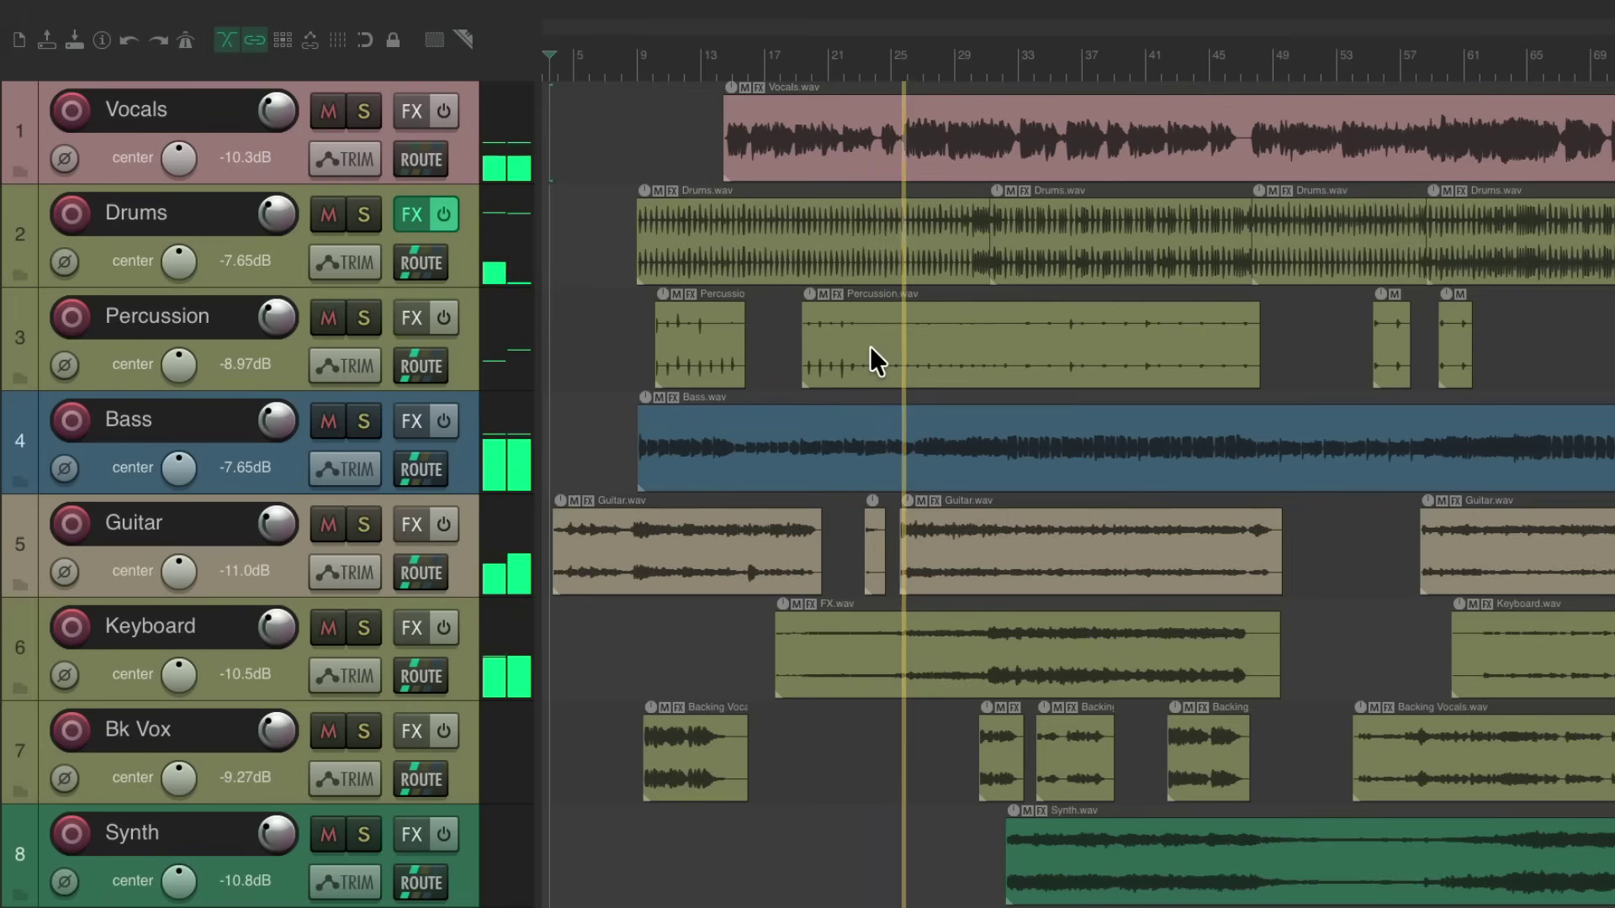
pyautogui.press('space')
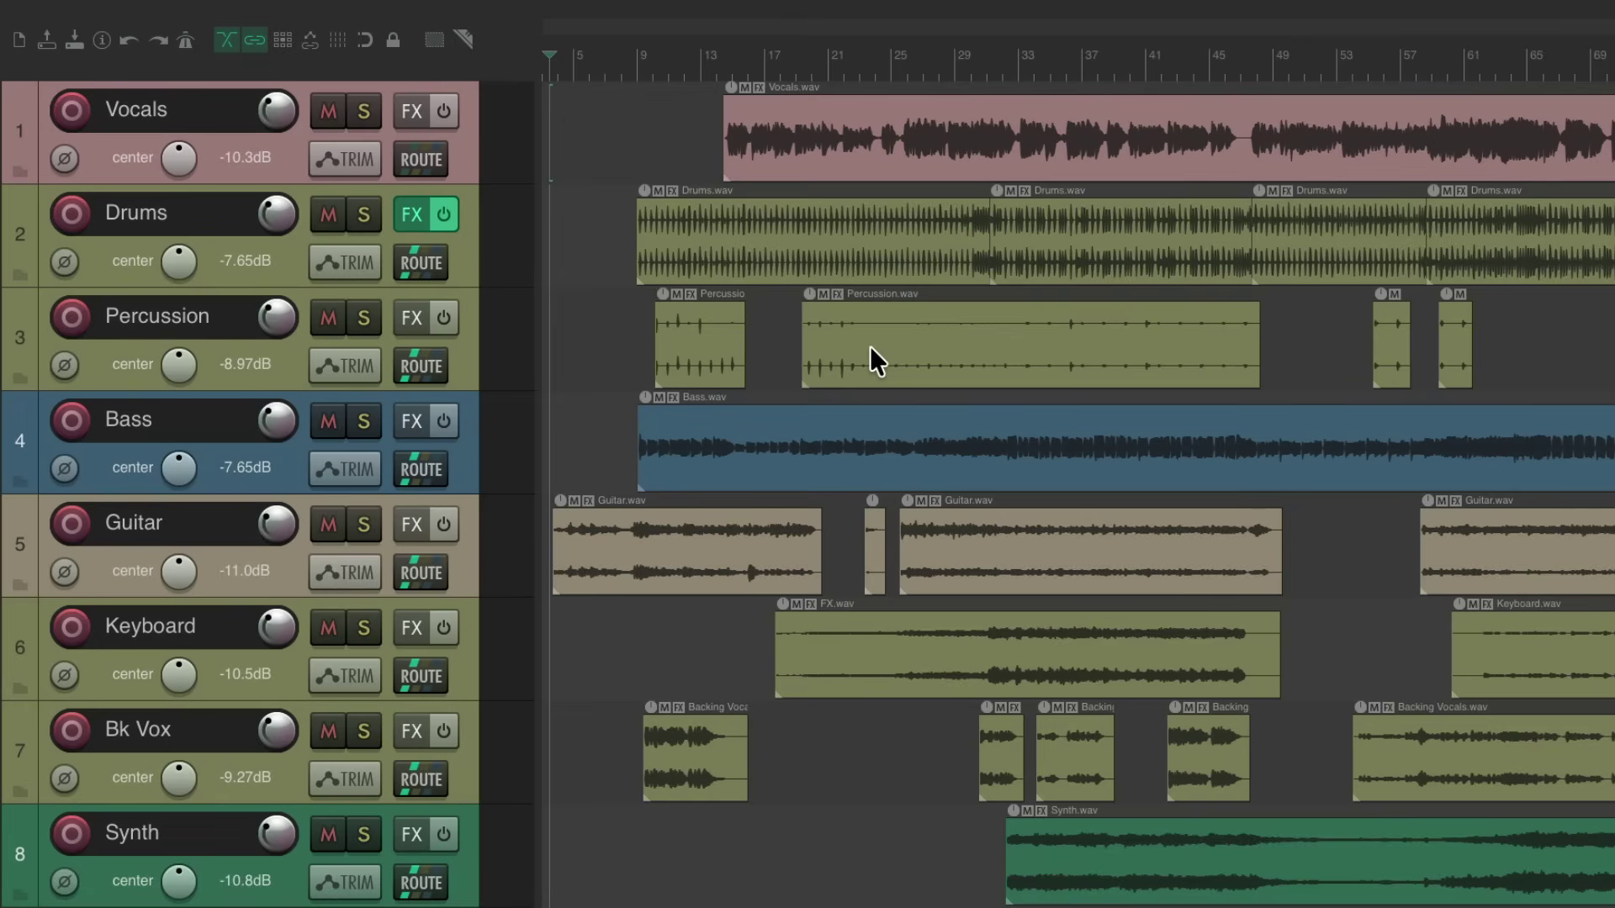
pyautogui.scroll(8, 673, 556)
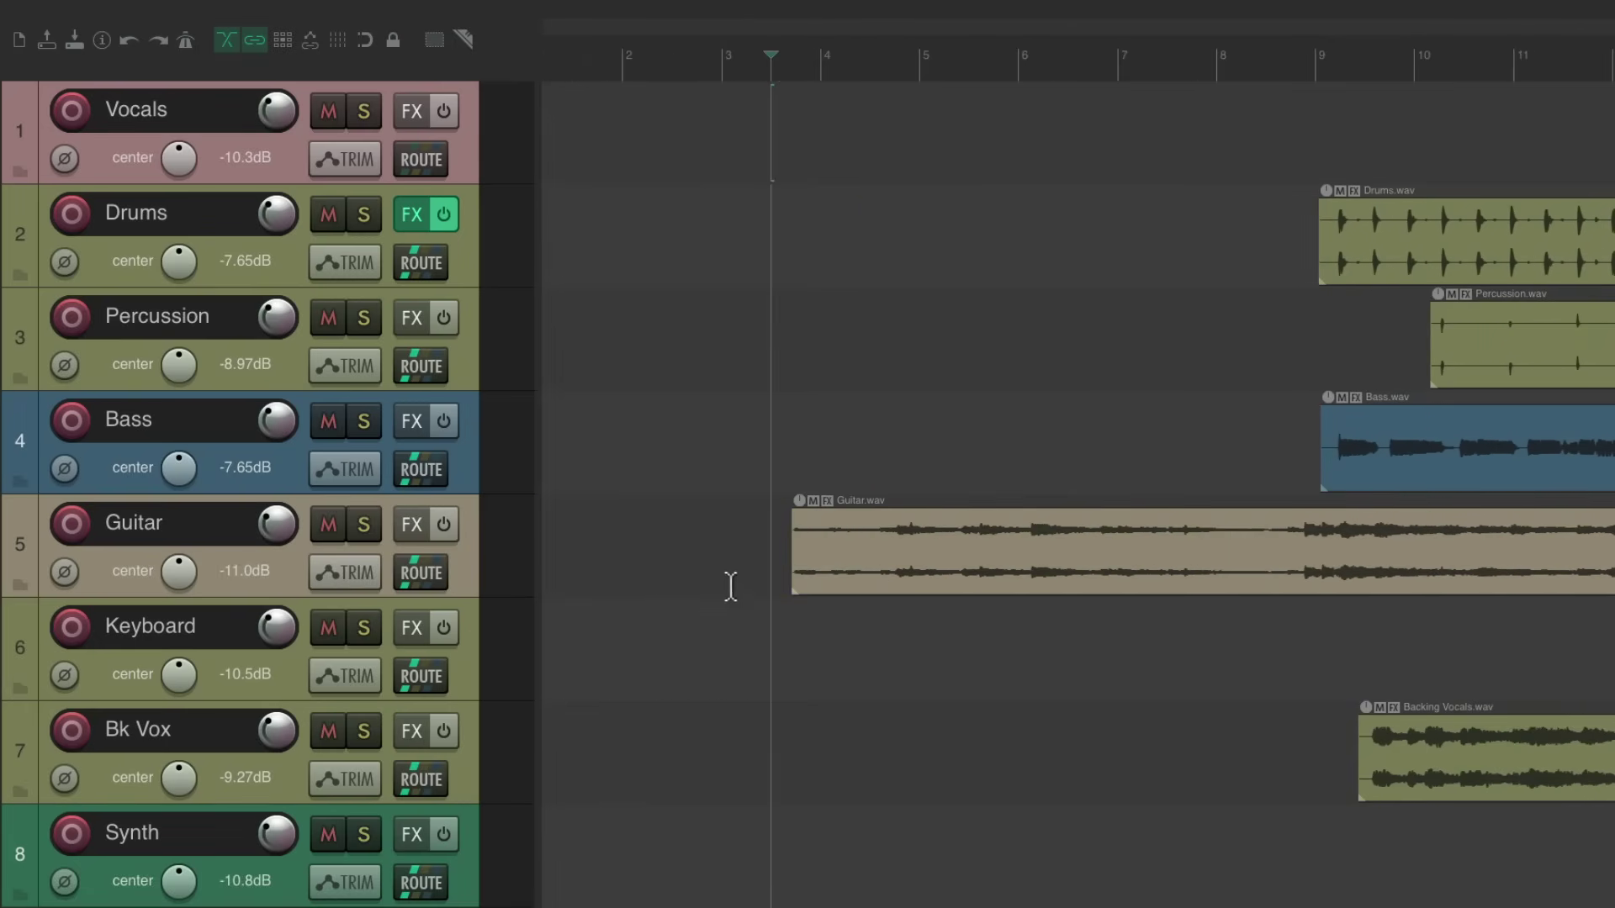
# - Play from the edit position to hear the guitar, then select every clip in the project
pyautogui.scroll(4, 789, 594)
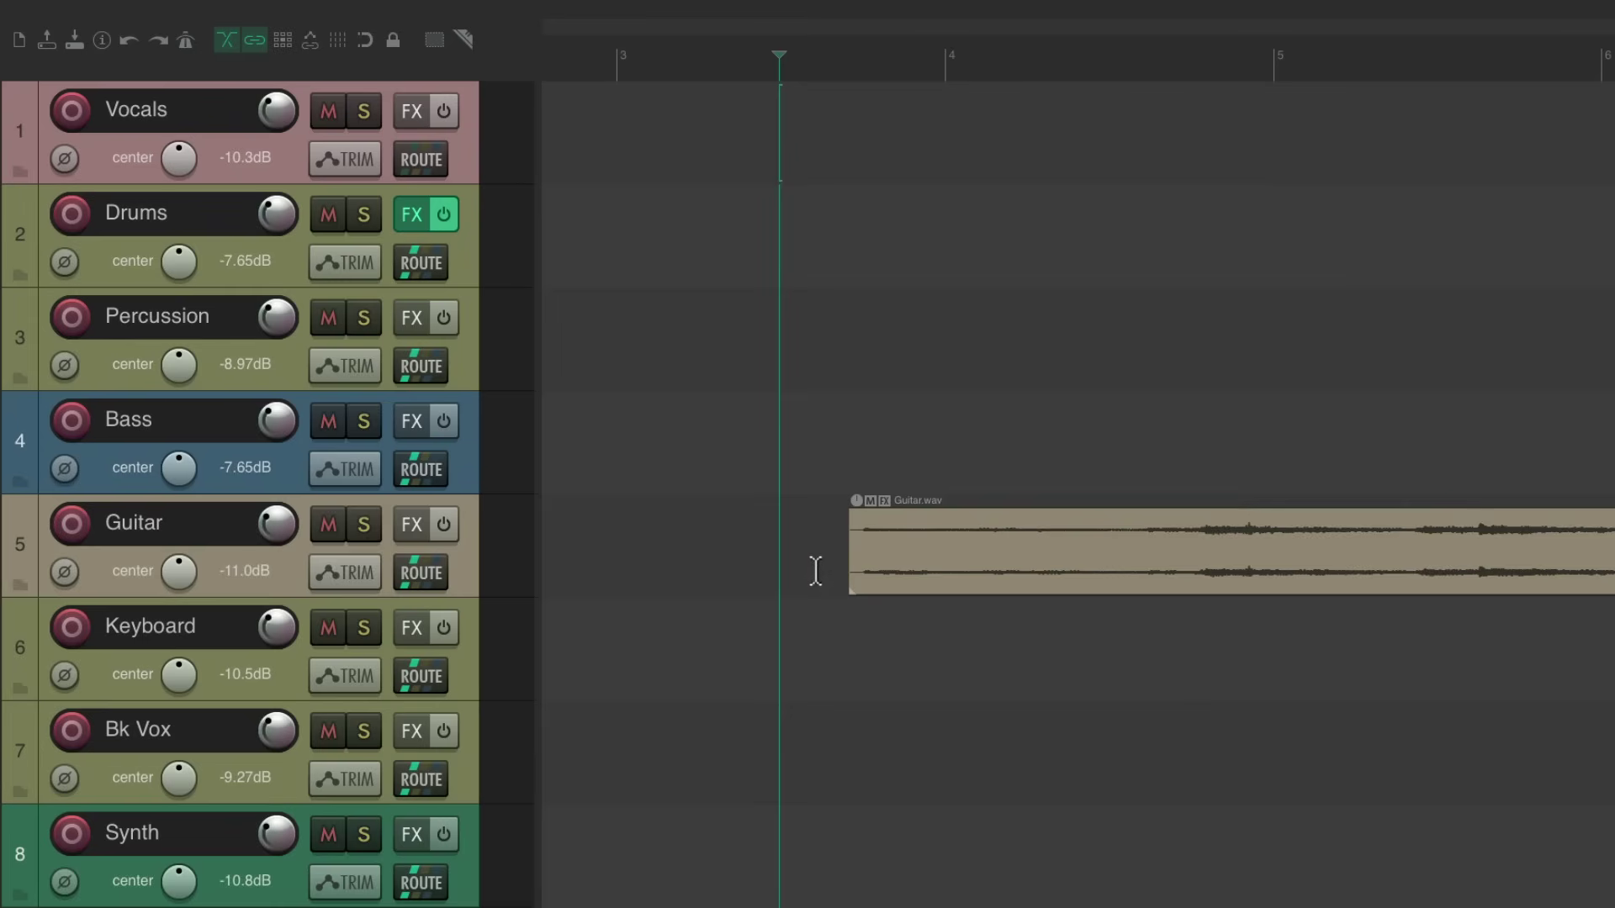
pyautogui.press('space')
pyautogui.click(901, 521)
pyautogui.scroll(-6, 882, 431)
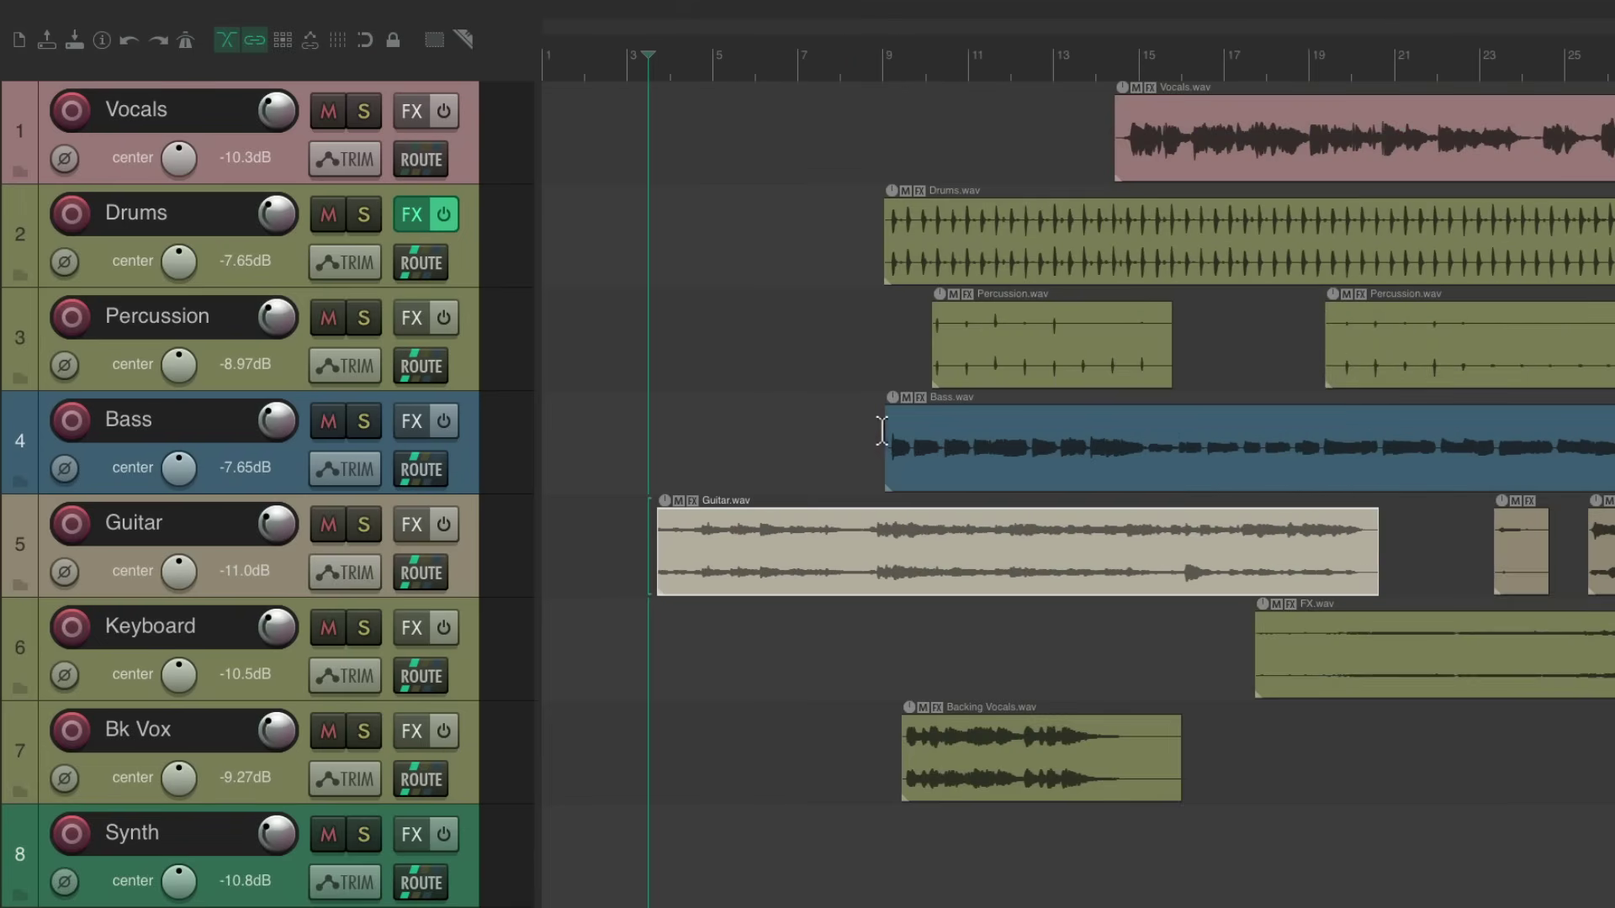
pyautogui.hotkey('ctrl', 'a')
pyautogui.scroll(5, 631, 538)
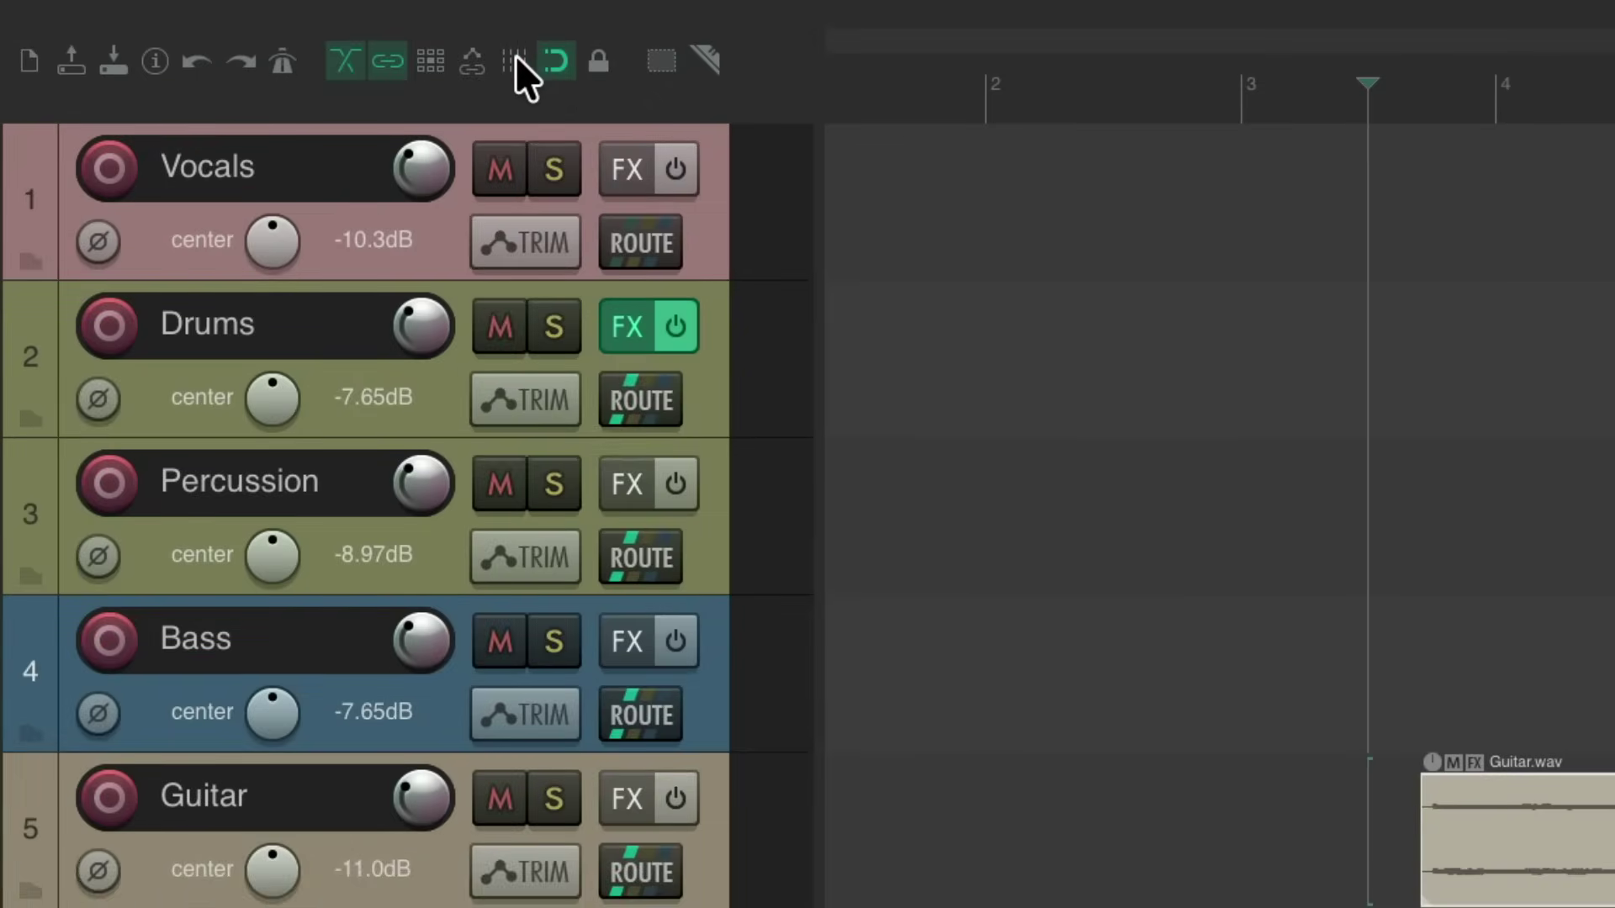
# - Turn on bar-grid snapping and drag all the clips so Guitar.wav starts exactly at bar 3
pyautogui.click(515, 55)
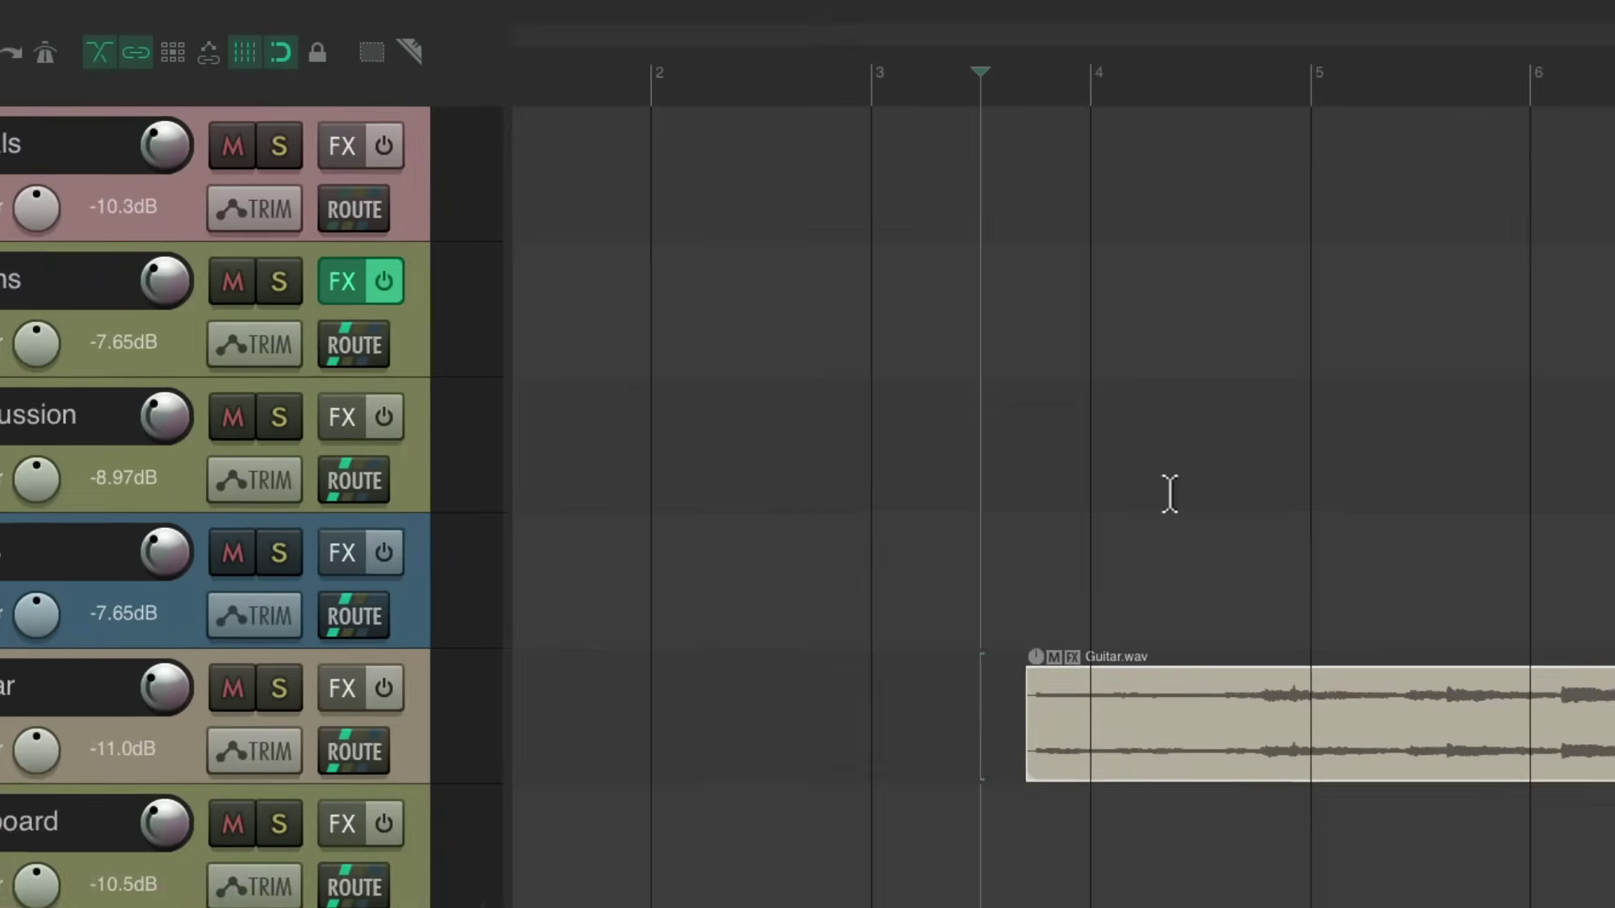
pyautogui.moveTo(1603, 794); pyautogui.dragTo(1574, 794)
pyautogui.moveTo(1127, 676); pyautogui.dragTo(999, 685)
pyautogui.scroll(5, 833, 766)
pyautogui.moveTo(1109, 699); pyautogui.dragTo(1062, 699)
pyautogui.scroll(-5, 952, 548)
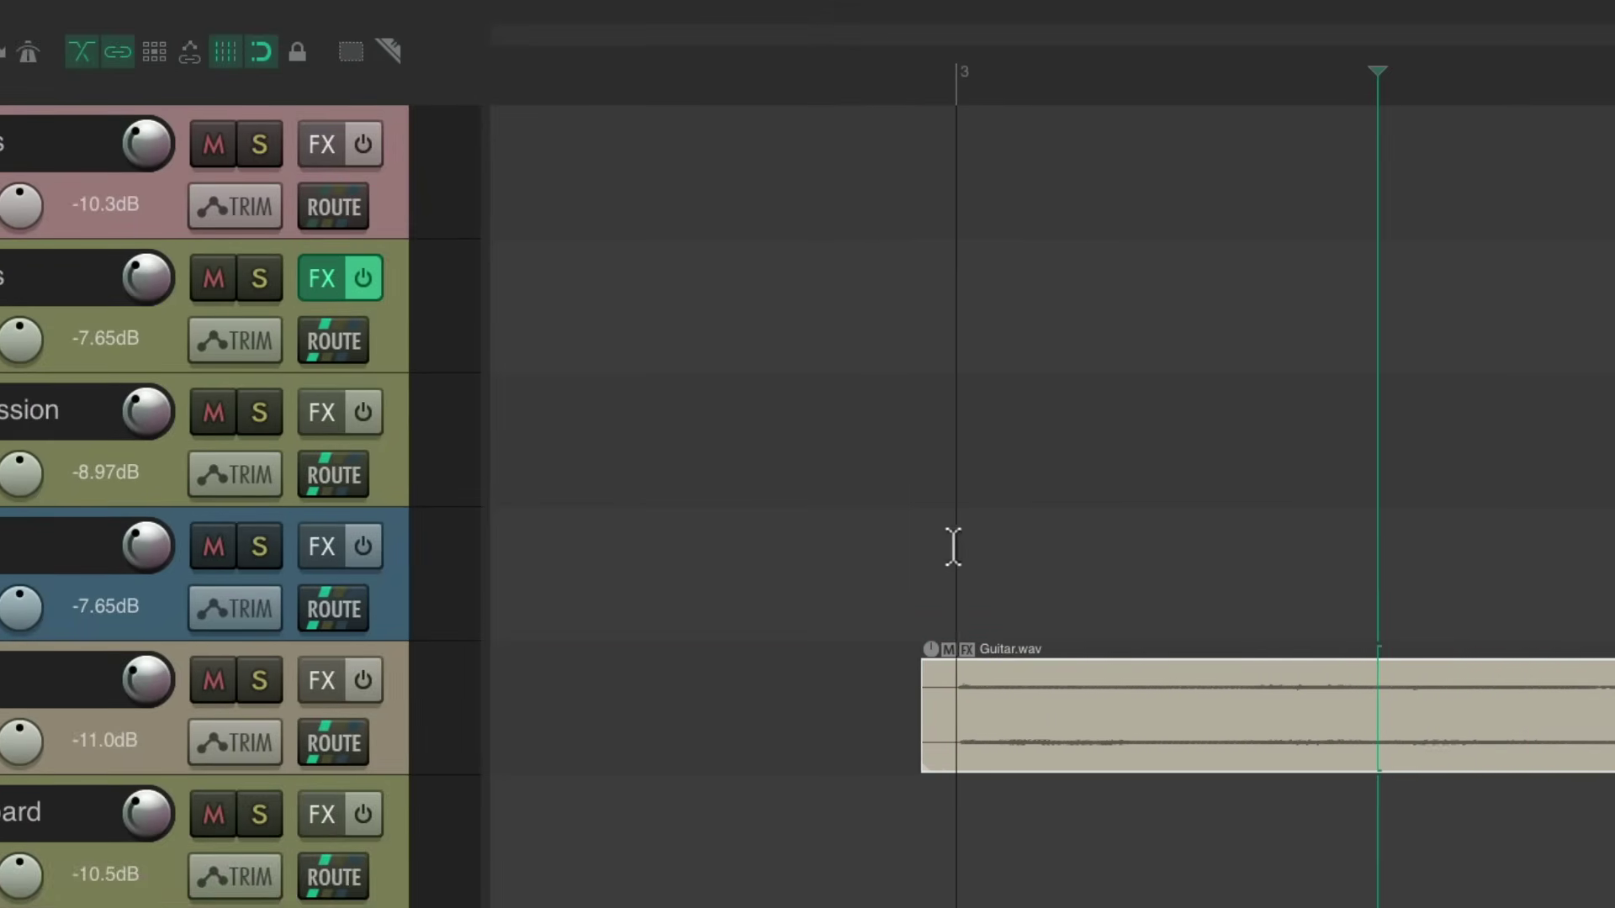
# - Play from just before bar 3 to check the guitar's timing, then set the edit position at bar 3
pyautogui.click(786, 97)
pyautogui.press('space')
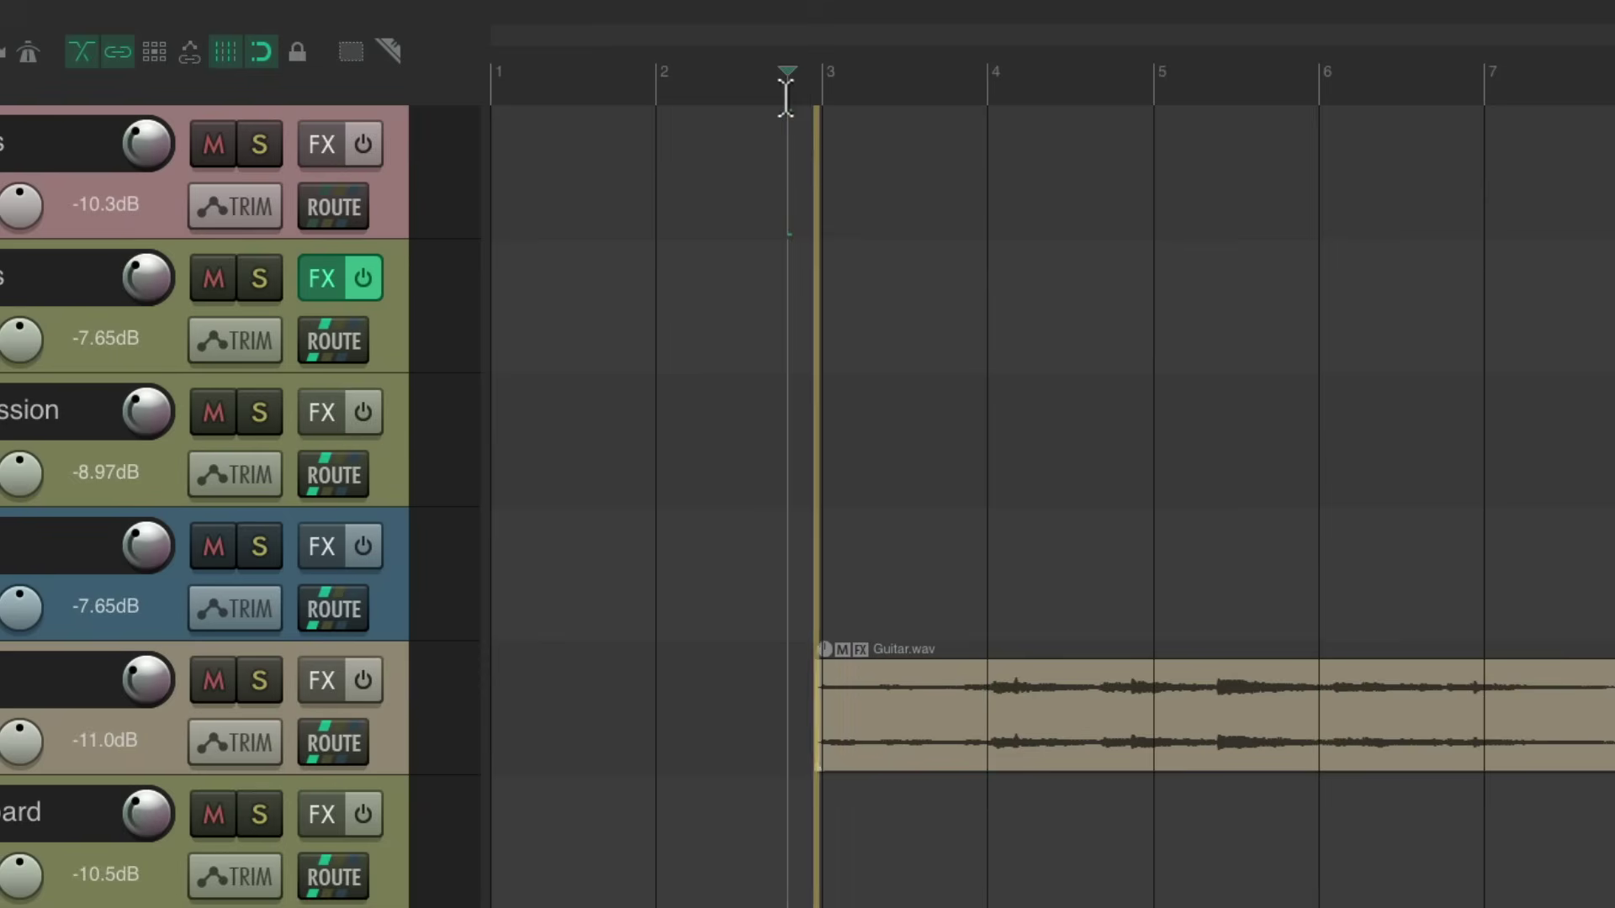
pyautogui.press('space')
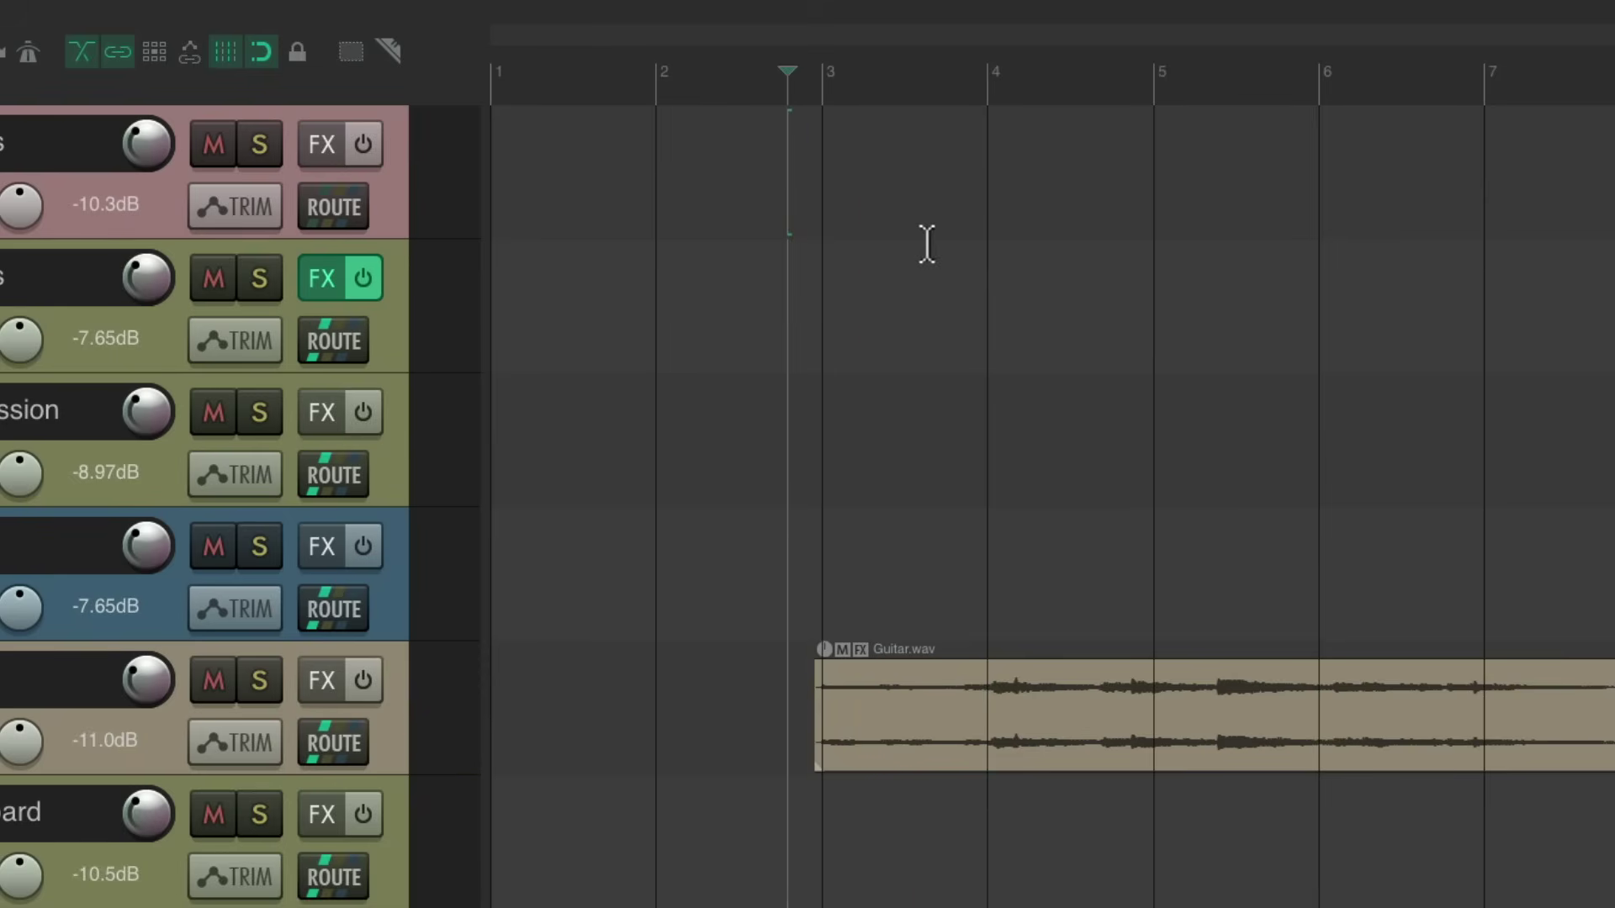
pyautogui.click(824, 74)
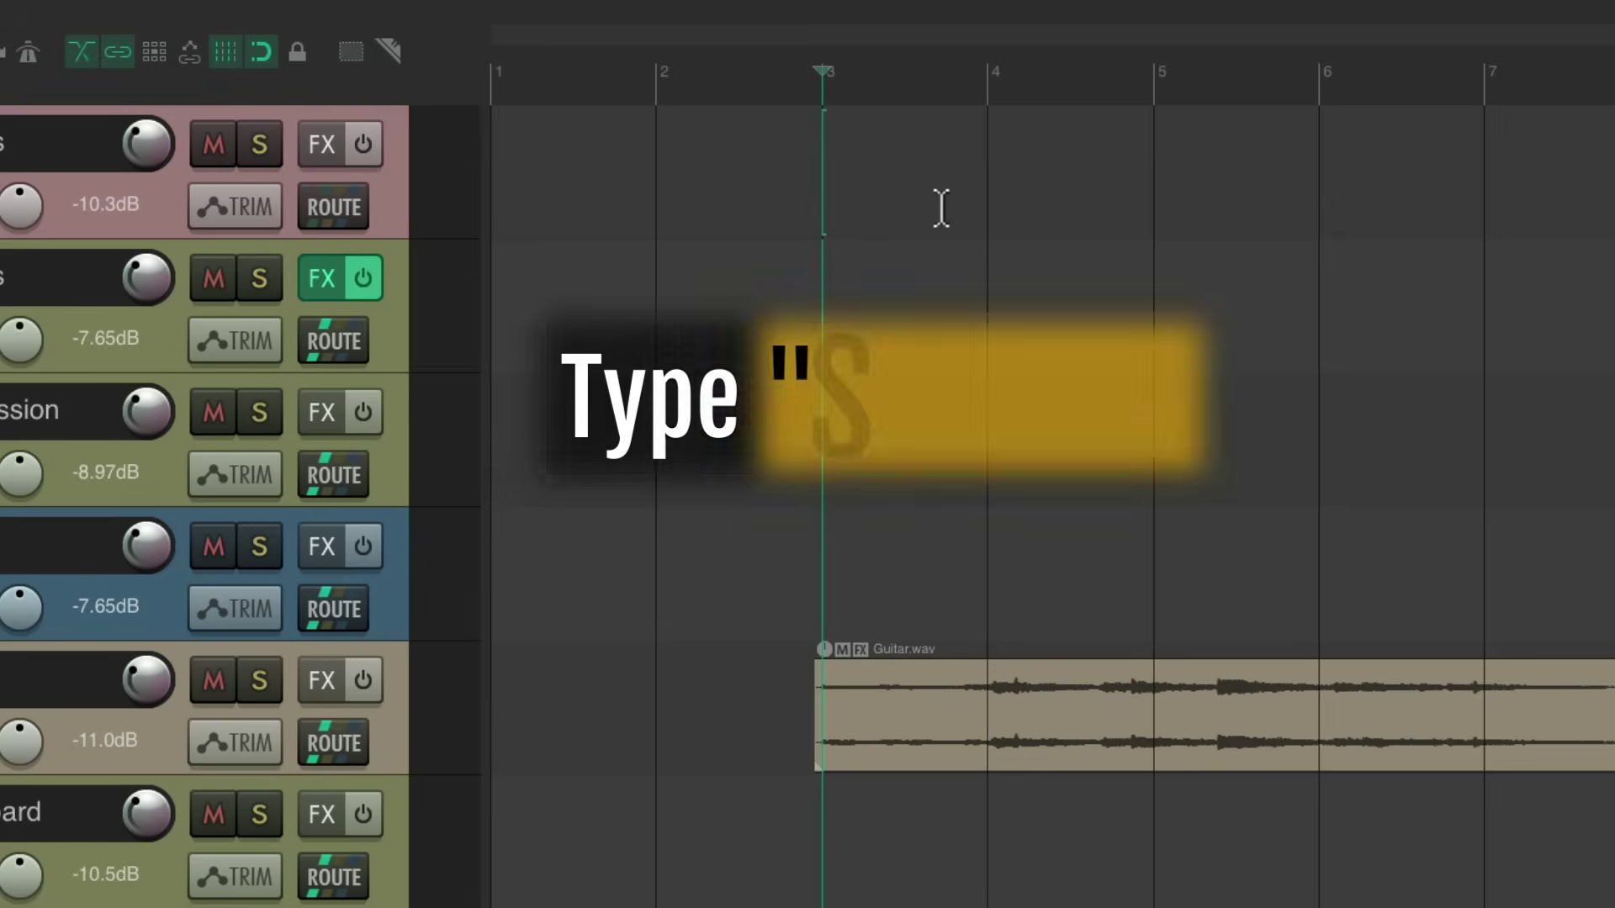
# - Insert a 120 BPM tempo marker at bar 3 (3.1.00) with Shift+C
pyautogui.hotkey('shift', 'c')
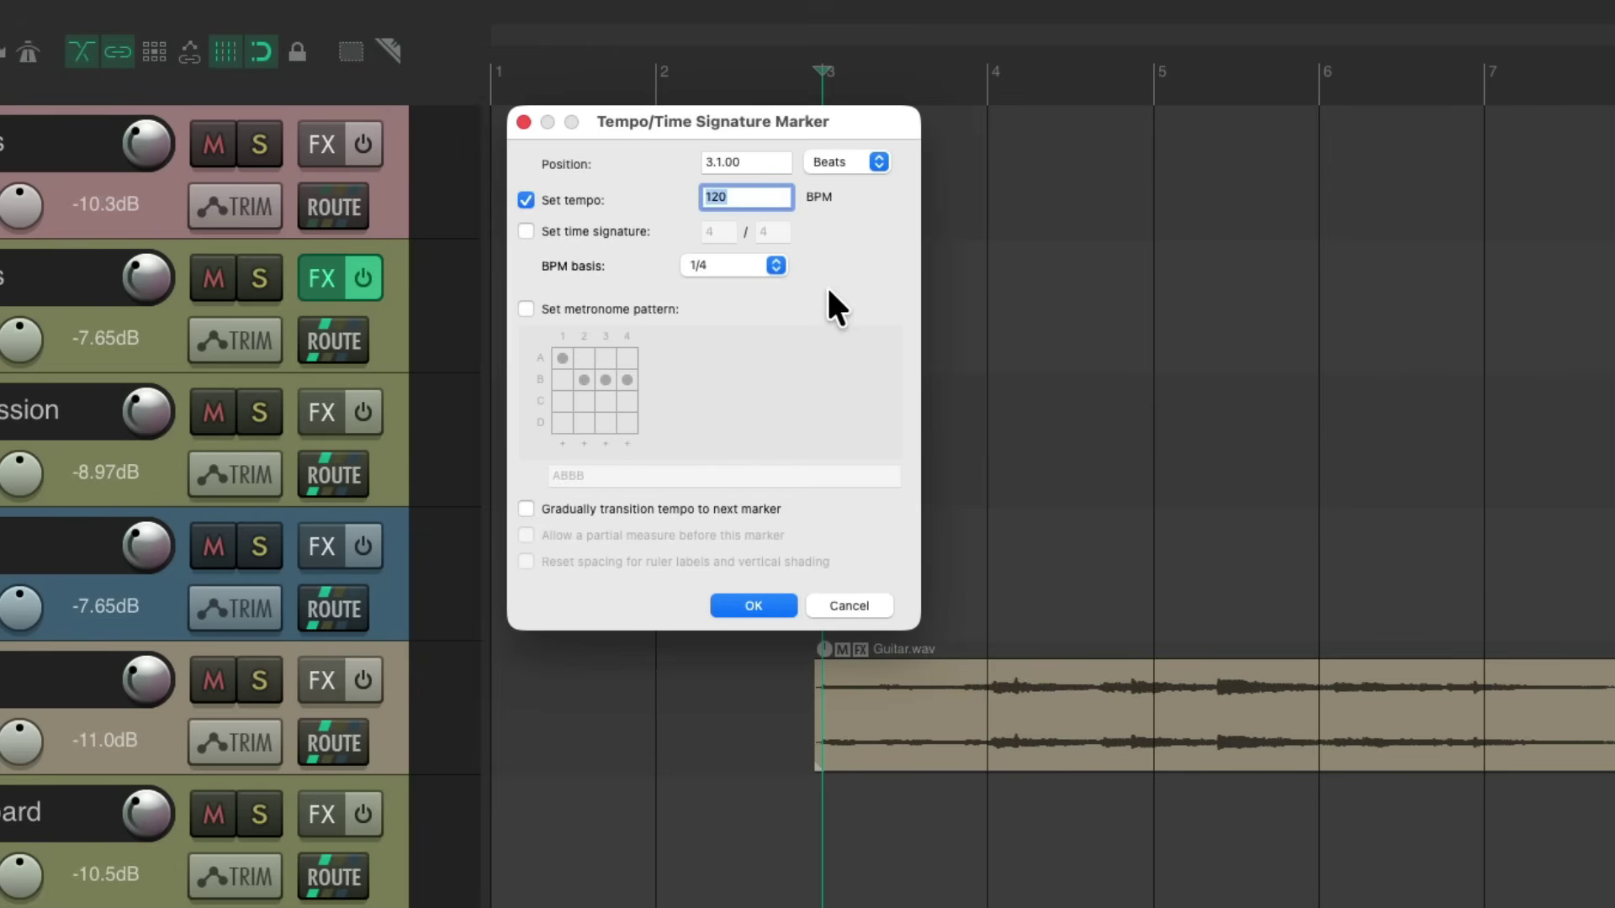
pyautogui.press('Return')
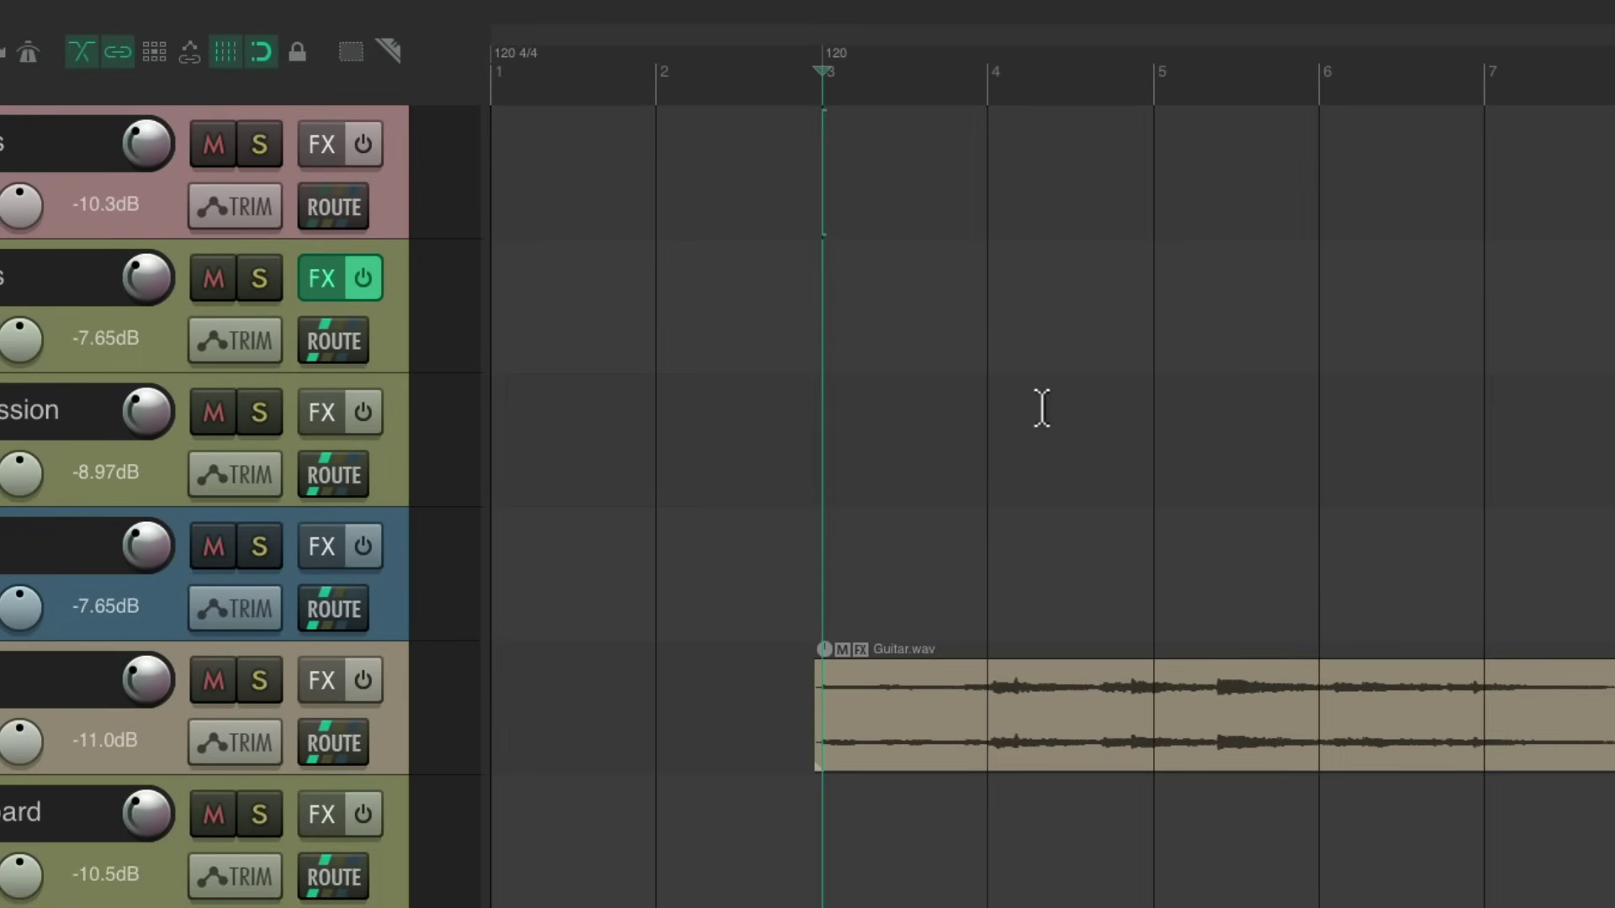
# - Play the guitar from bar 3, stop, and place the edit position at bar 7
pyautogui.scroll(-3, 1041, 409)
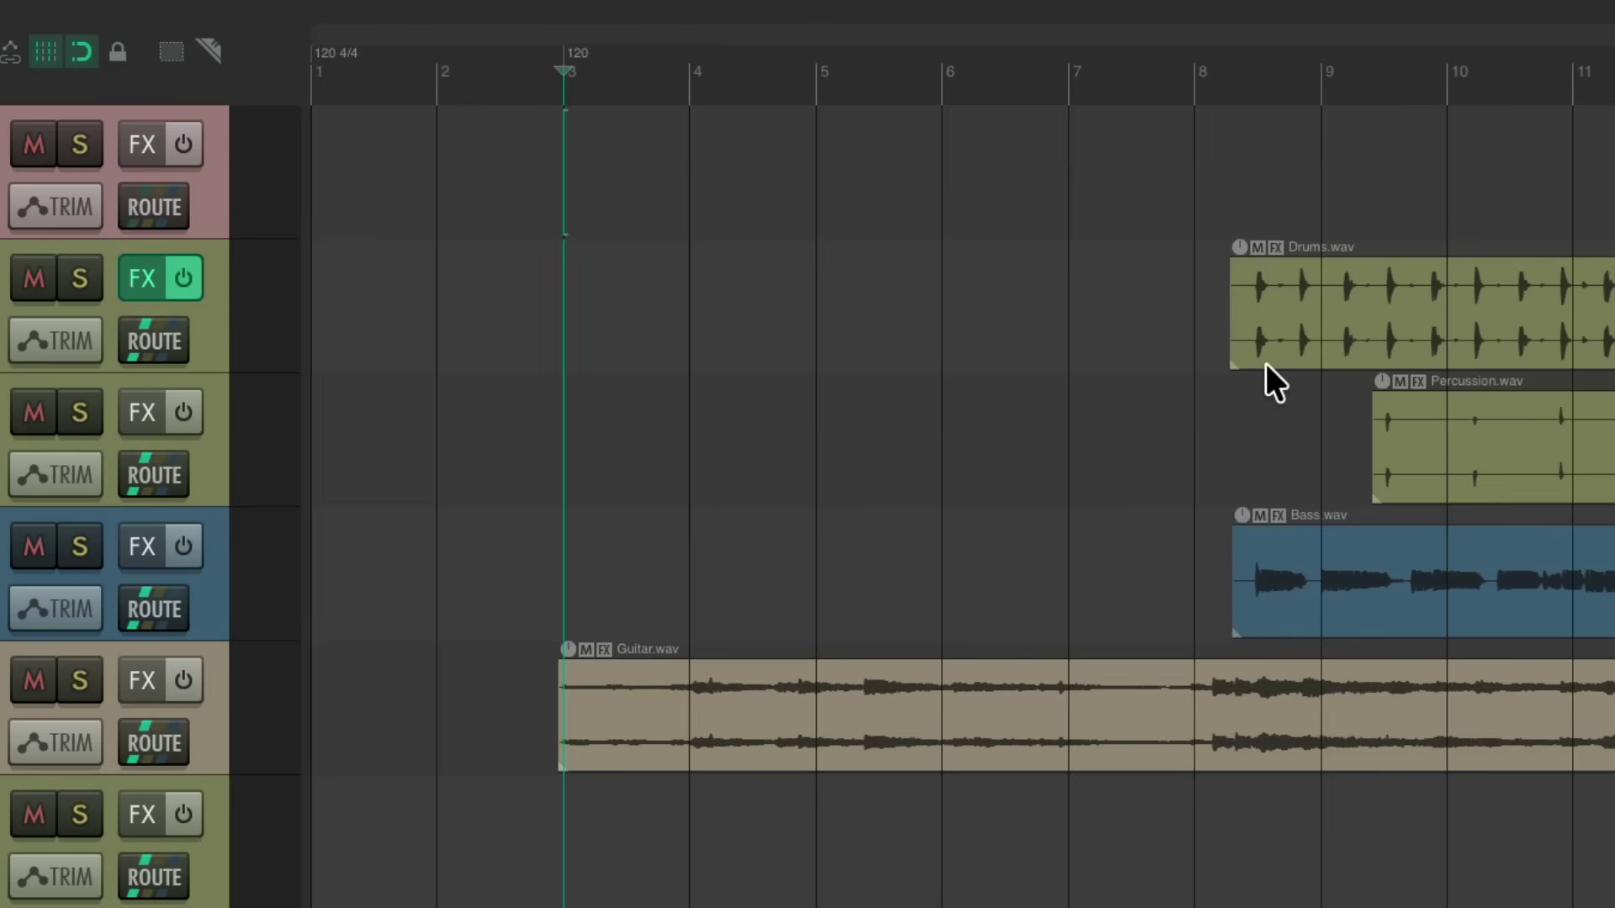
pyautogui.press('space')
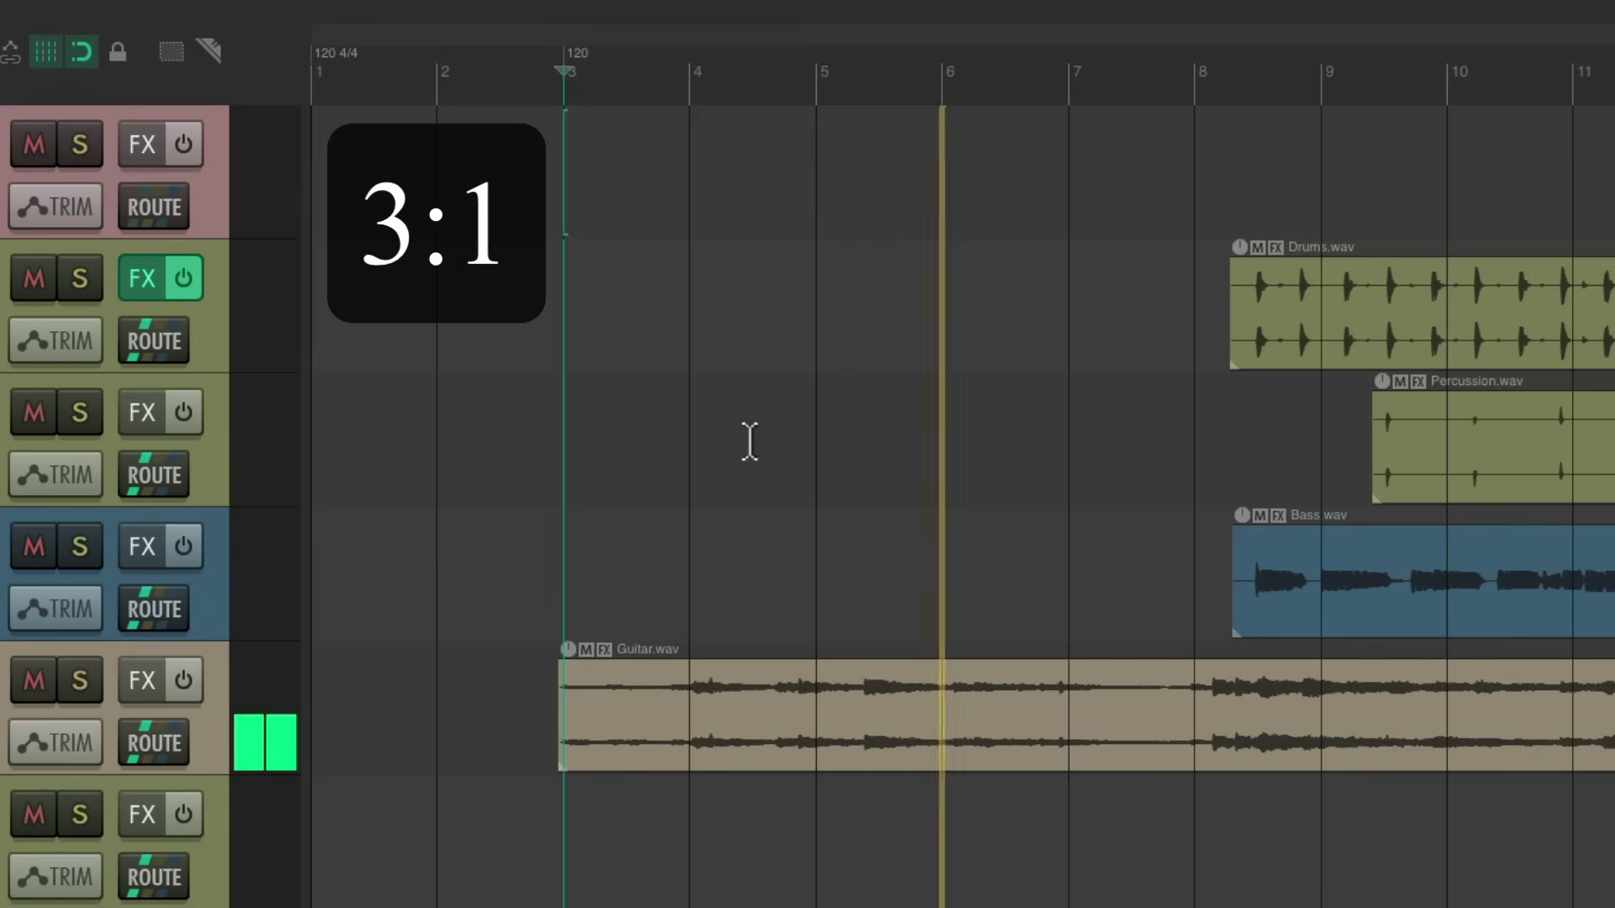
pyautogui.hscroll(2, 750, 441)
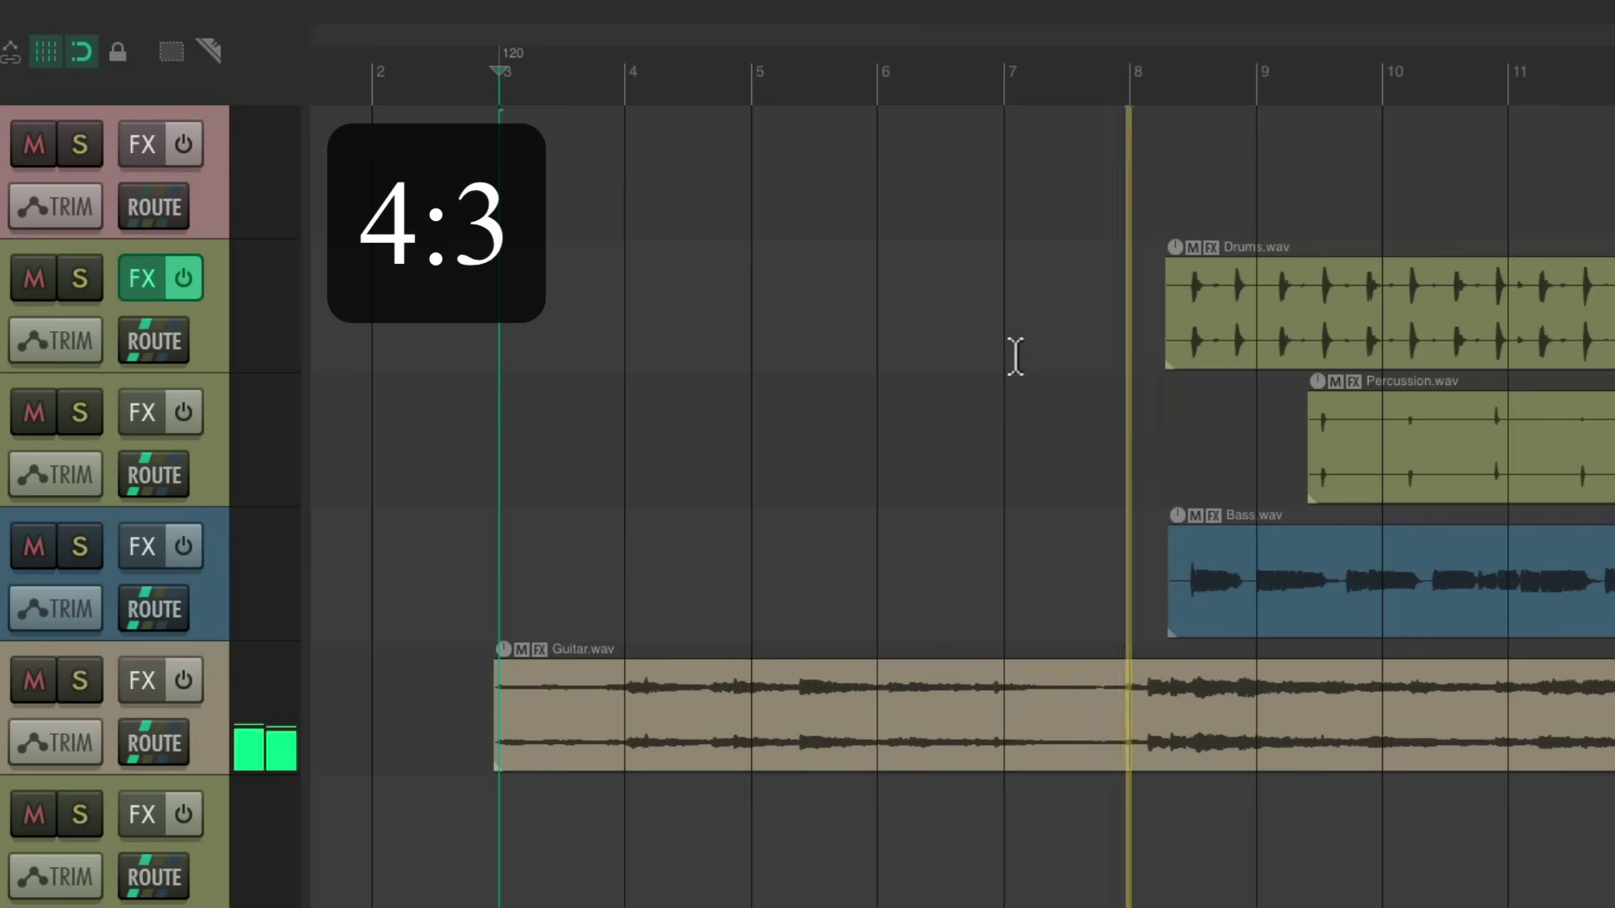
pyautogui.press('space')
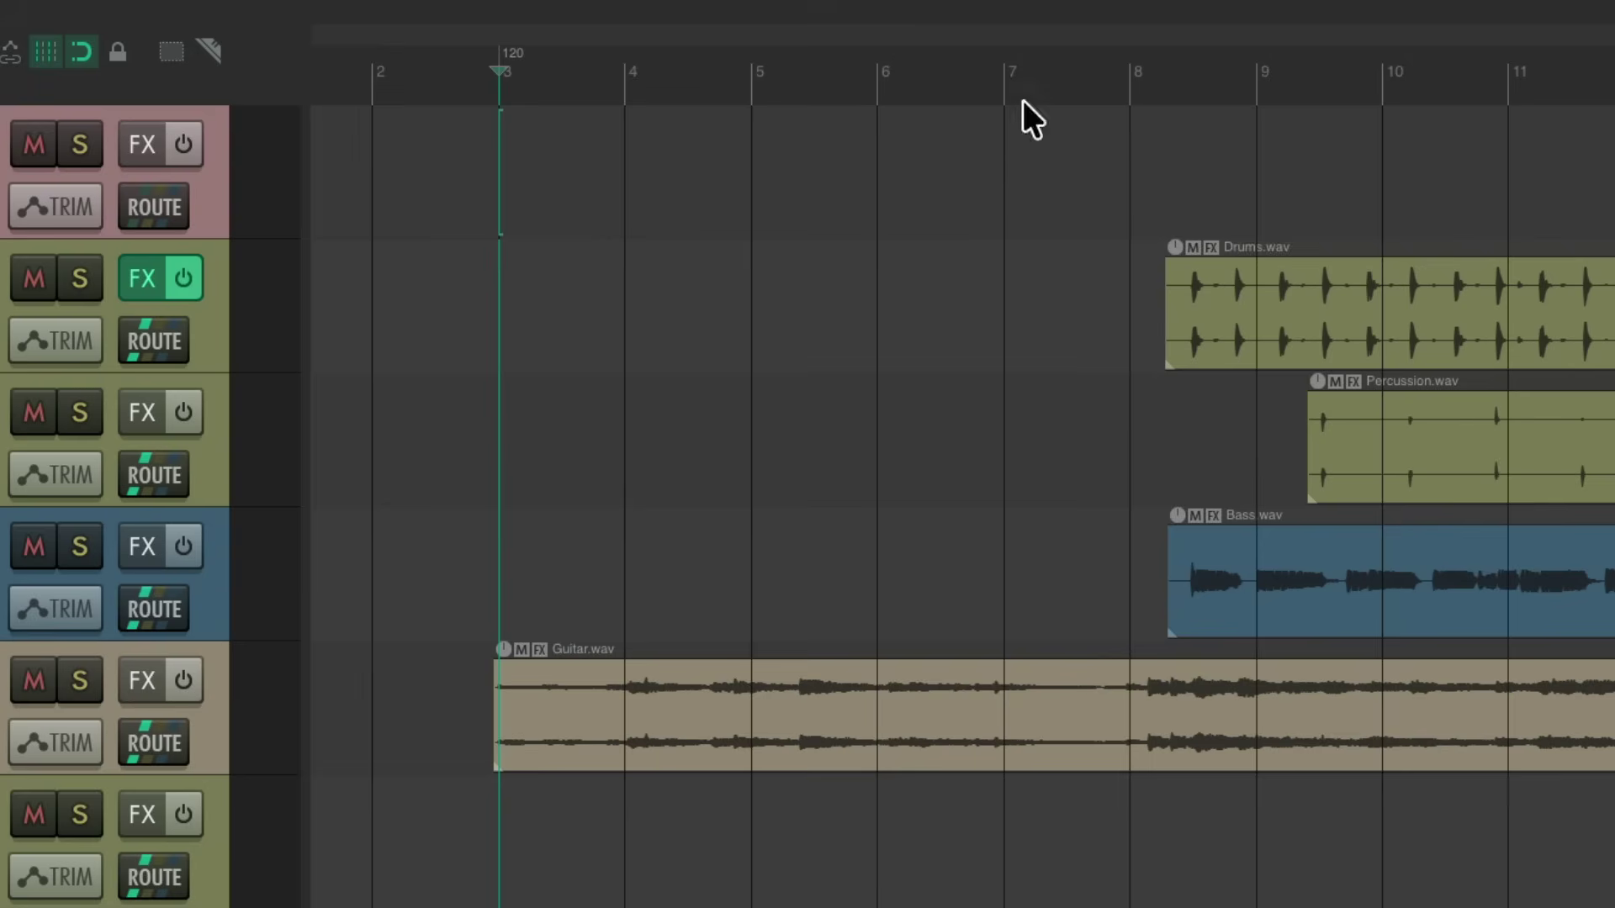
pyautogui.click(1001, 72)
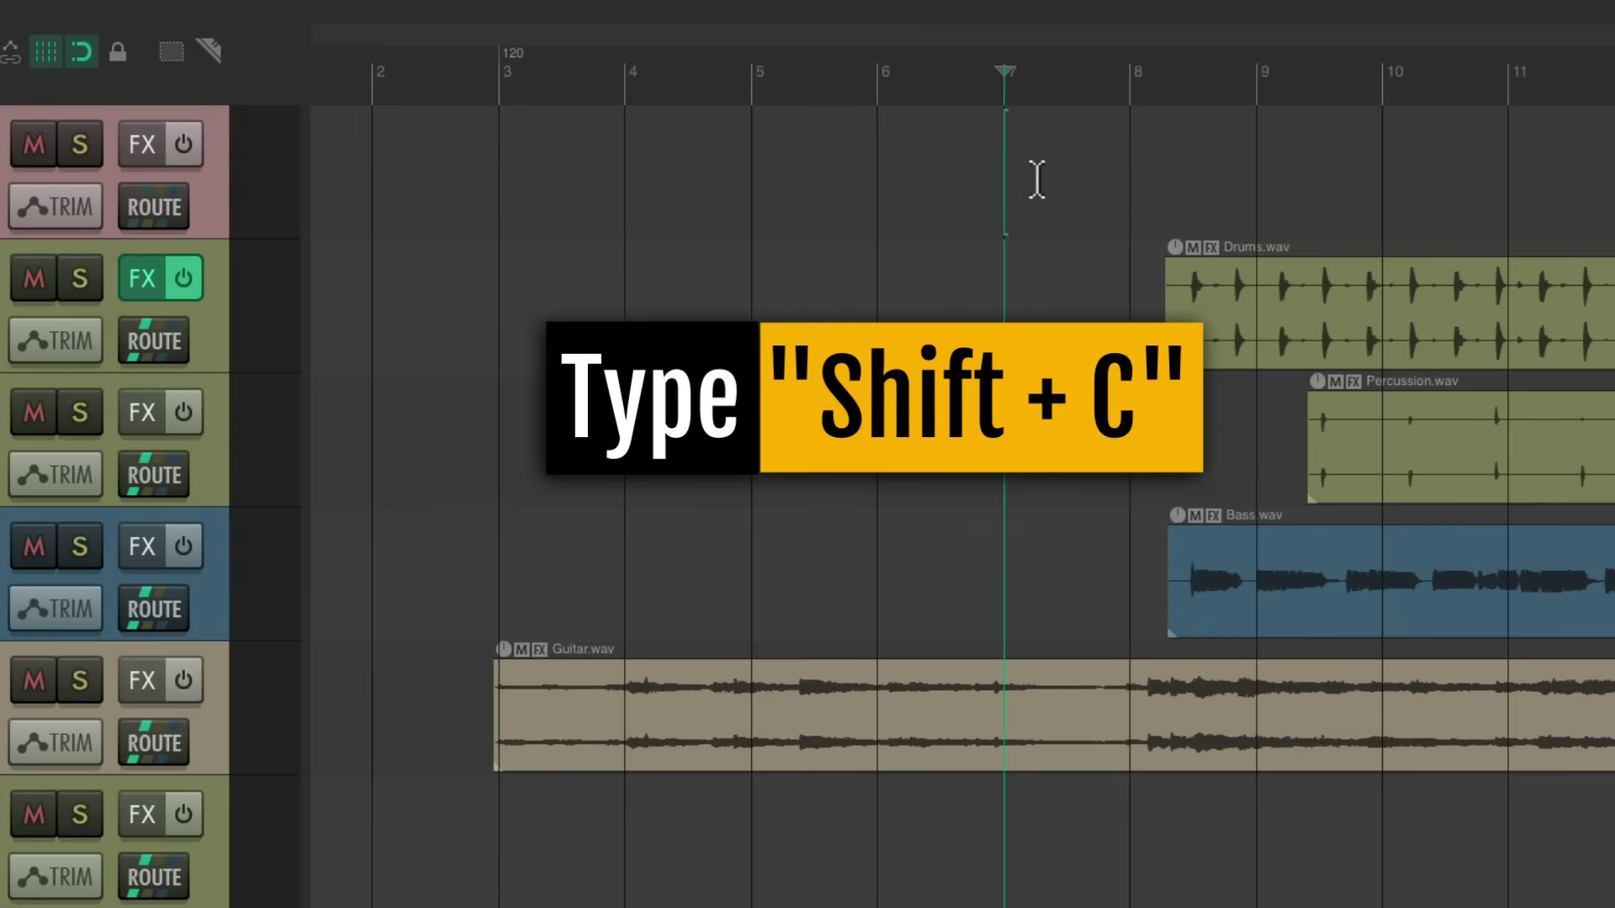
# - Insert a second 120 BPM tempo marker at bar 7 (7.1.00)
pyautogui.hotkey('shift', 'c')
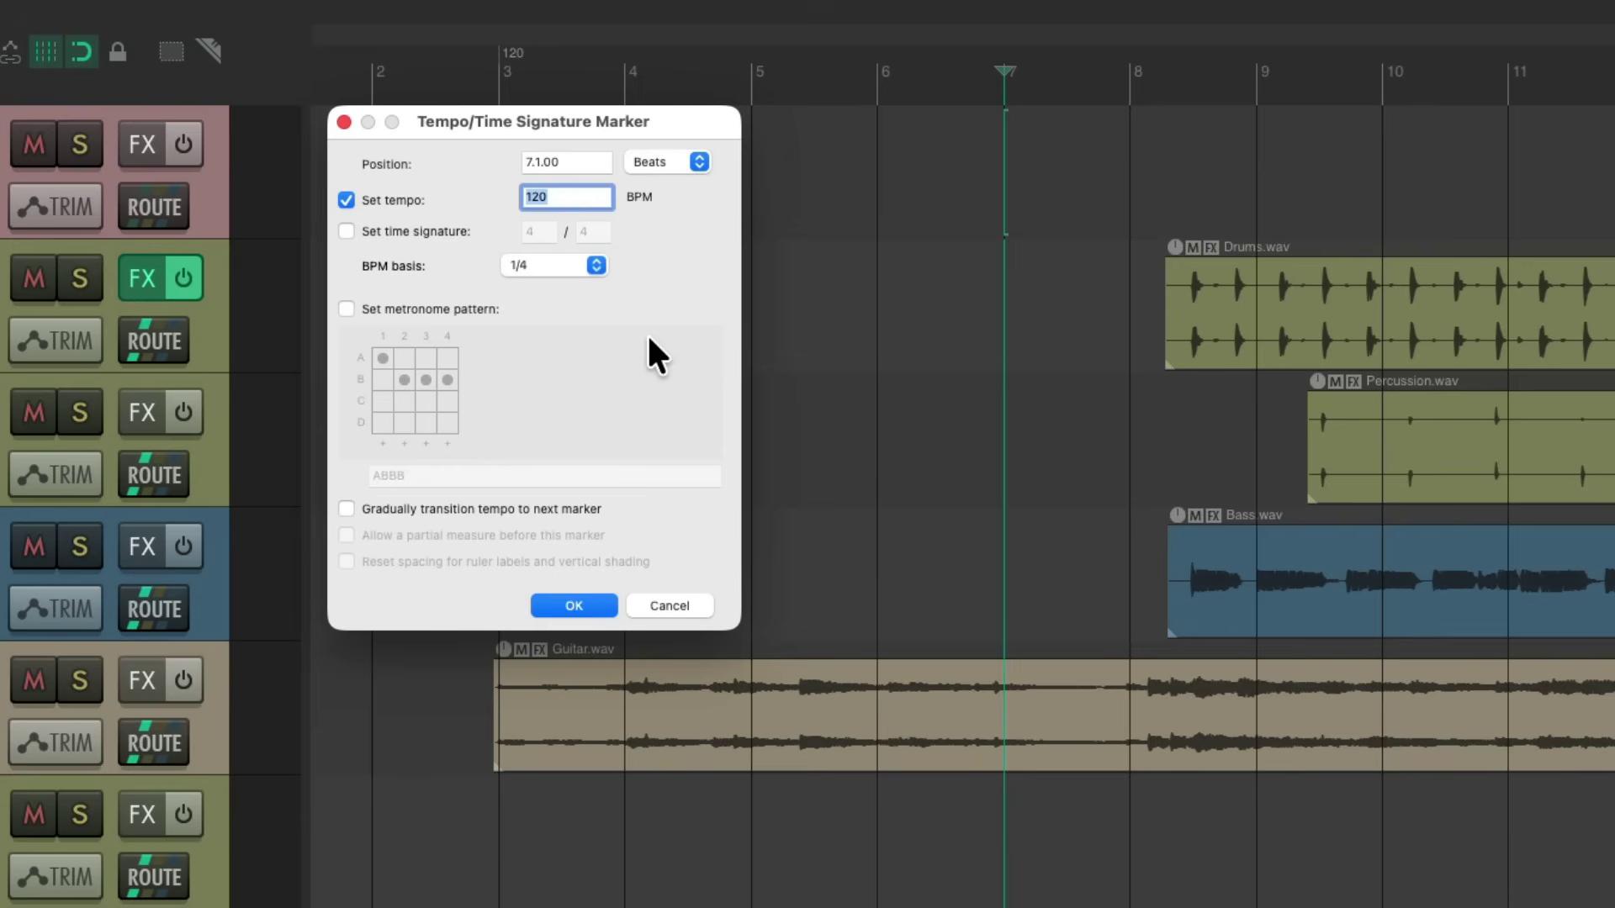
pyautogui.press('Return')
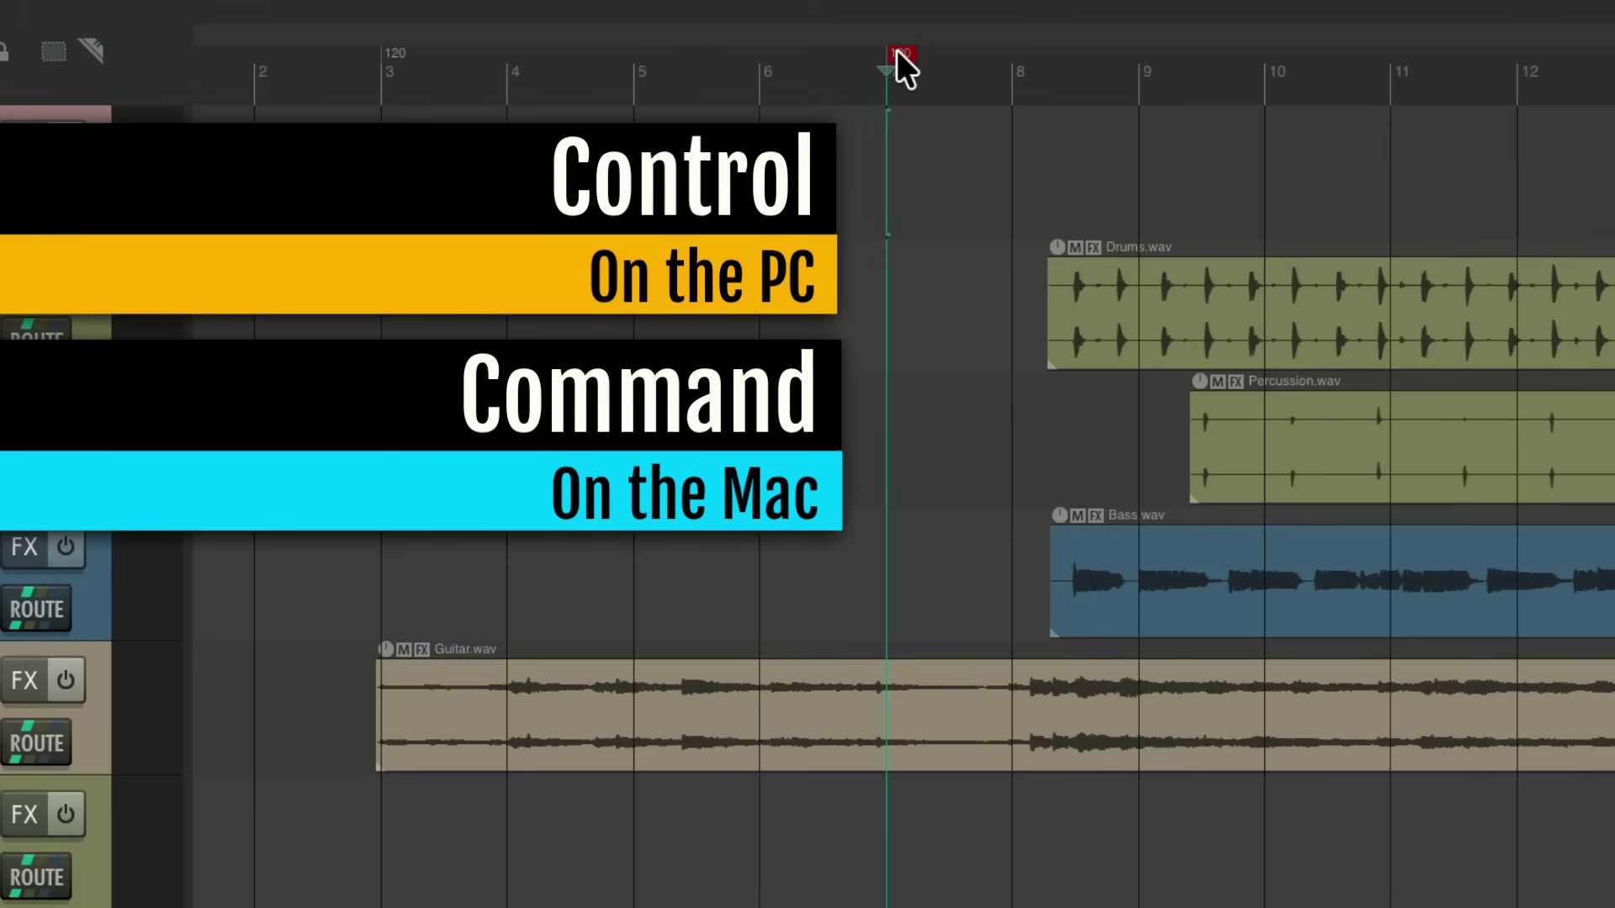
pyautogui.moveTo(901, 50)
pyautogui.mouseDown()
pyautogui.moveTo(1005, 48)
pyautogui.moveTo(936, 48)
pyautogui.moveTo(969, 49)
pyautogui.mouseUp()
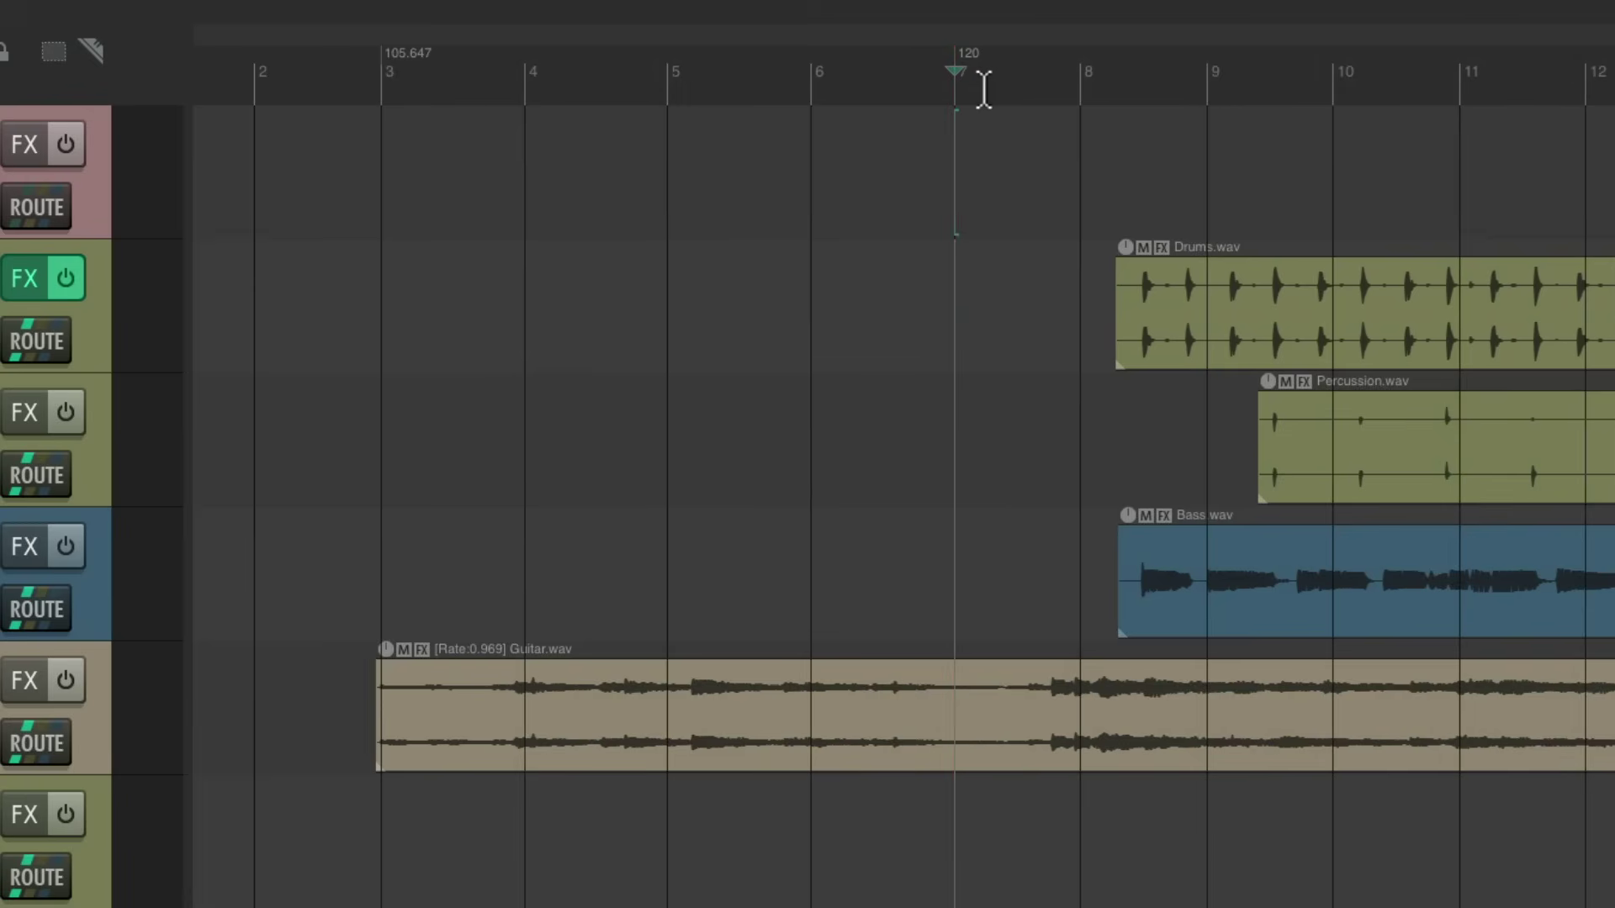
pyautogui.hotkey('ctrl', 'z')
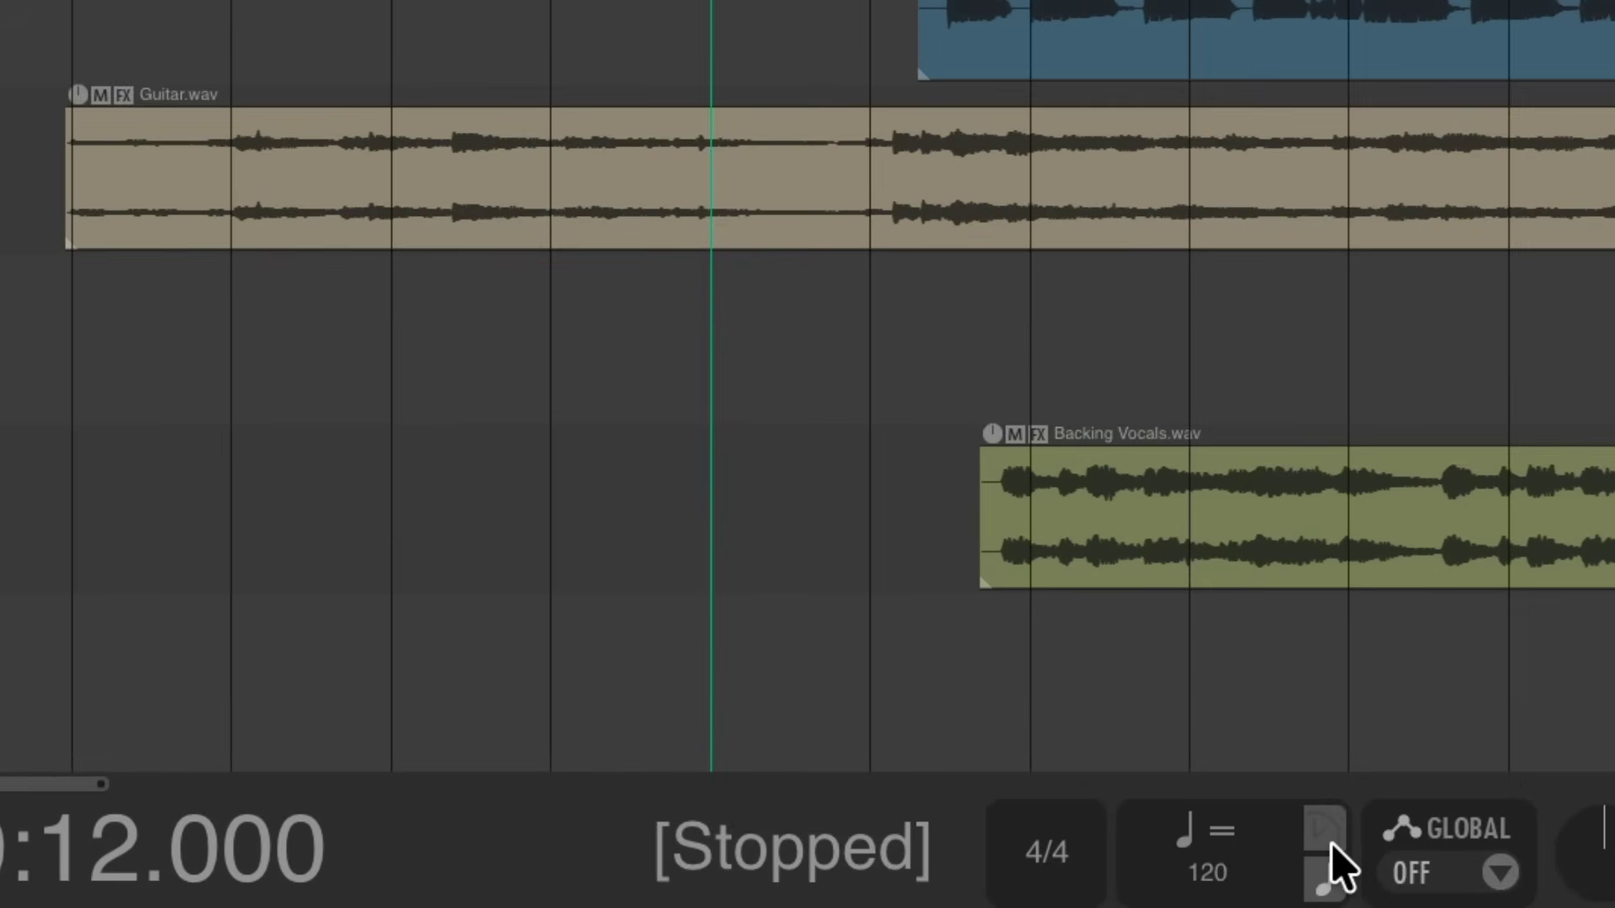
# - Set the project timebase to time instead of beats from the transport bar
pyautogui.click(1333, 848)
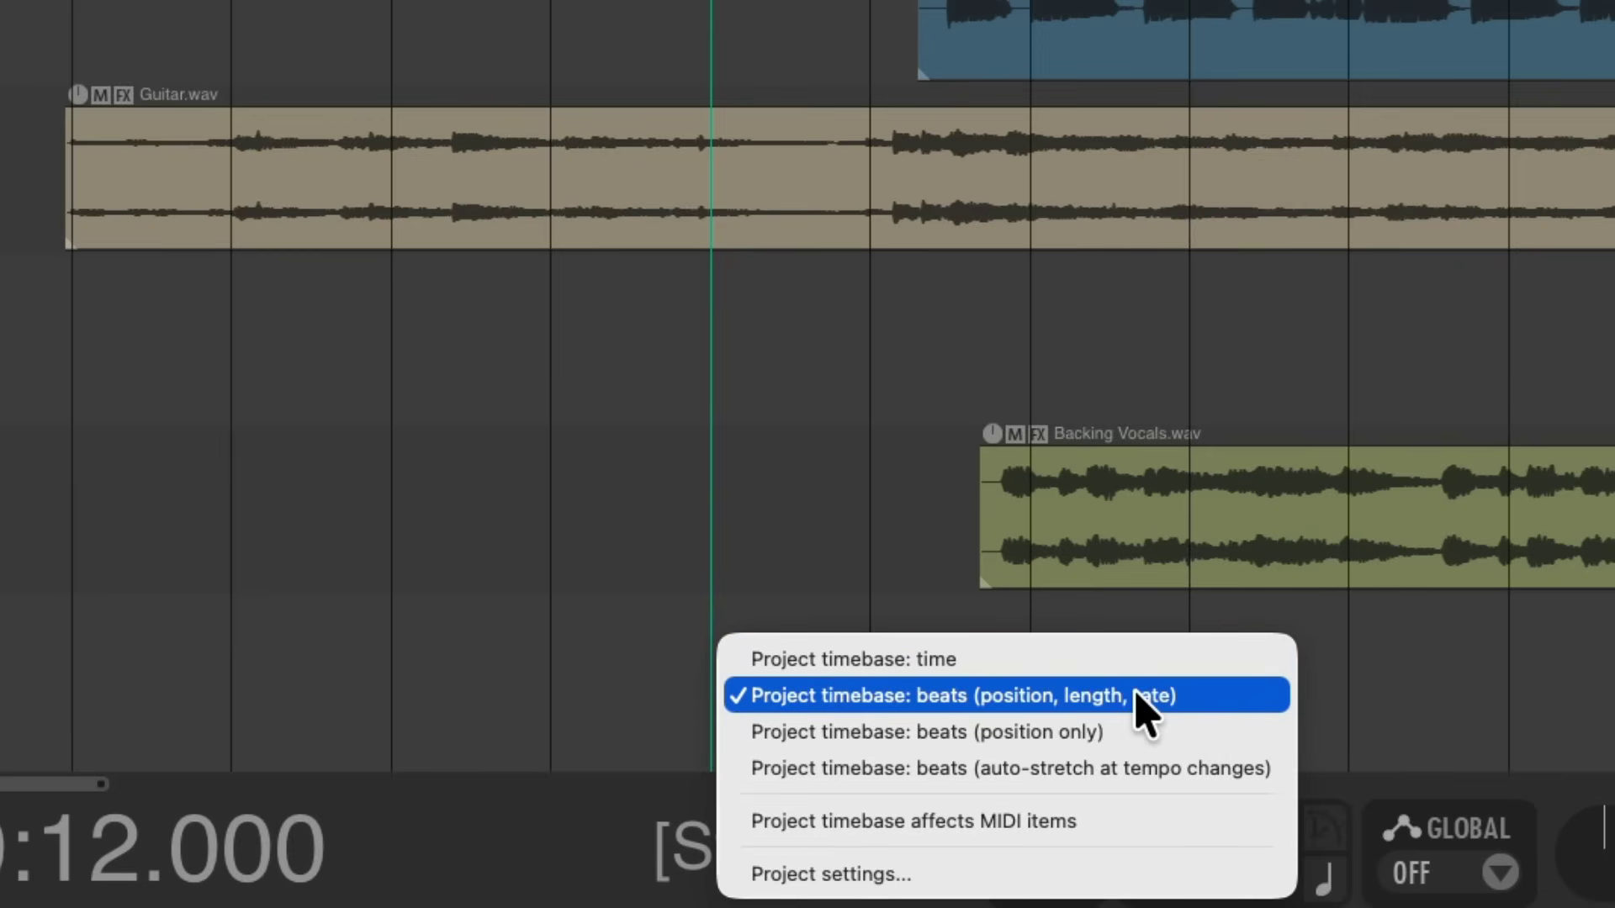
pyautogui.click(1138, 661)
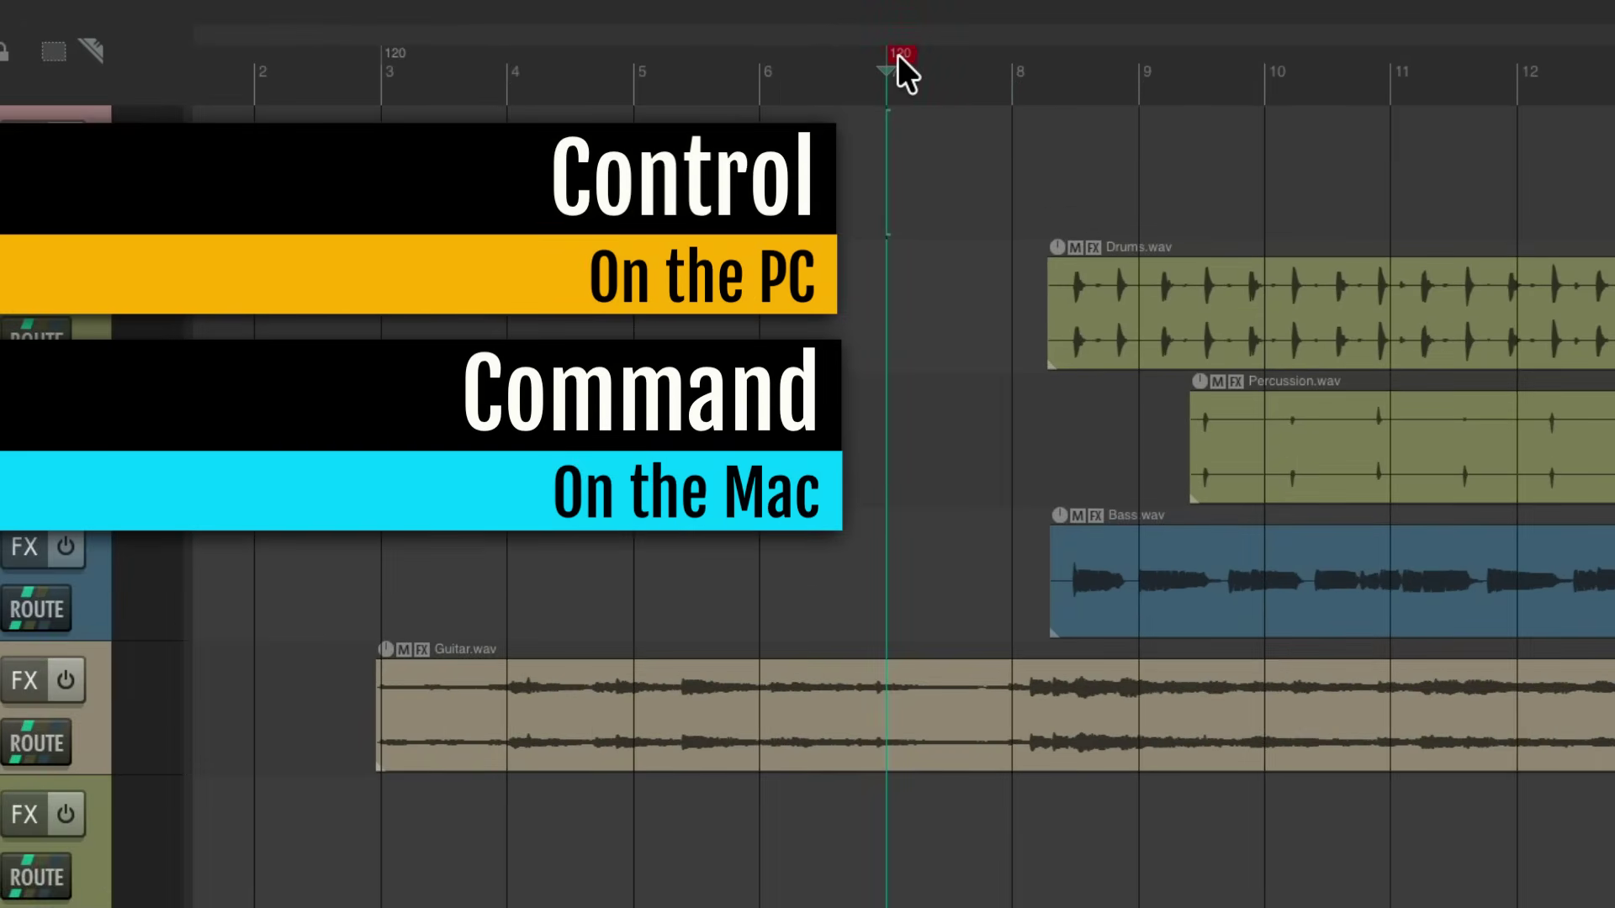
# - Drag the bar 7 tempo marker later until bar 7 meets the first drum hit, making bars 3–7 87.218 BPM
pyautogui.moveTo(896, 54)
pyautogui.mouseDown()
pyautogui.moveTo(1001, 49)
pyautogui.moveTo(808, 59)
pyautogui.moveTo(1030, 52)
pyautogui.moveTo(927, 67)
pyautogui.mouseUp()
pyautogui.moveTo(931, 49); pyautogui.dragTo(932, 50)
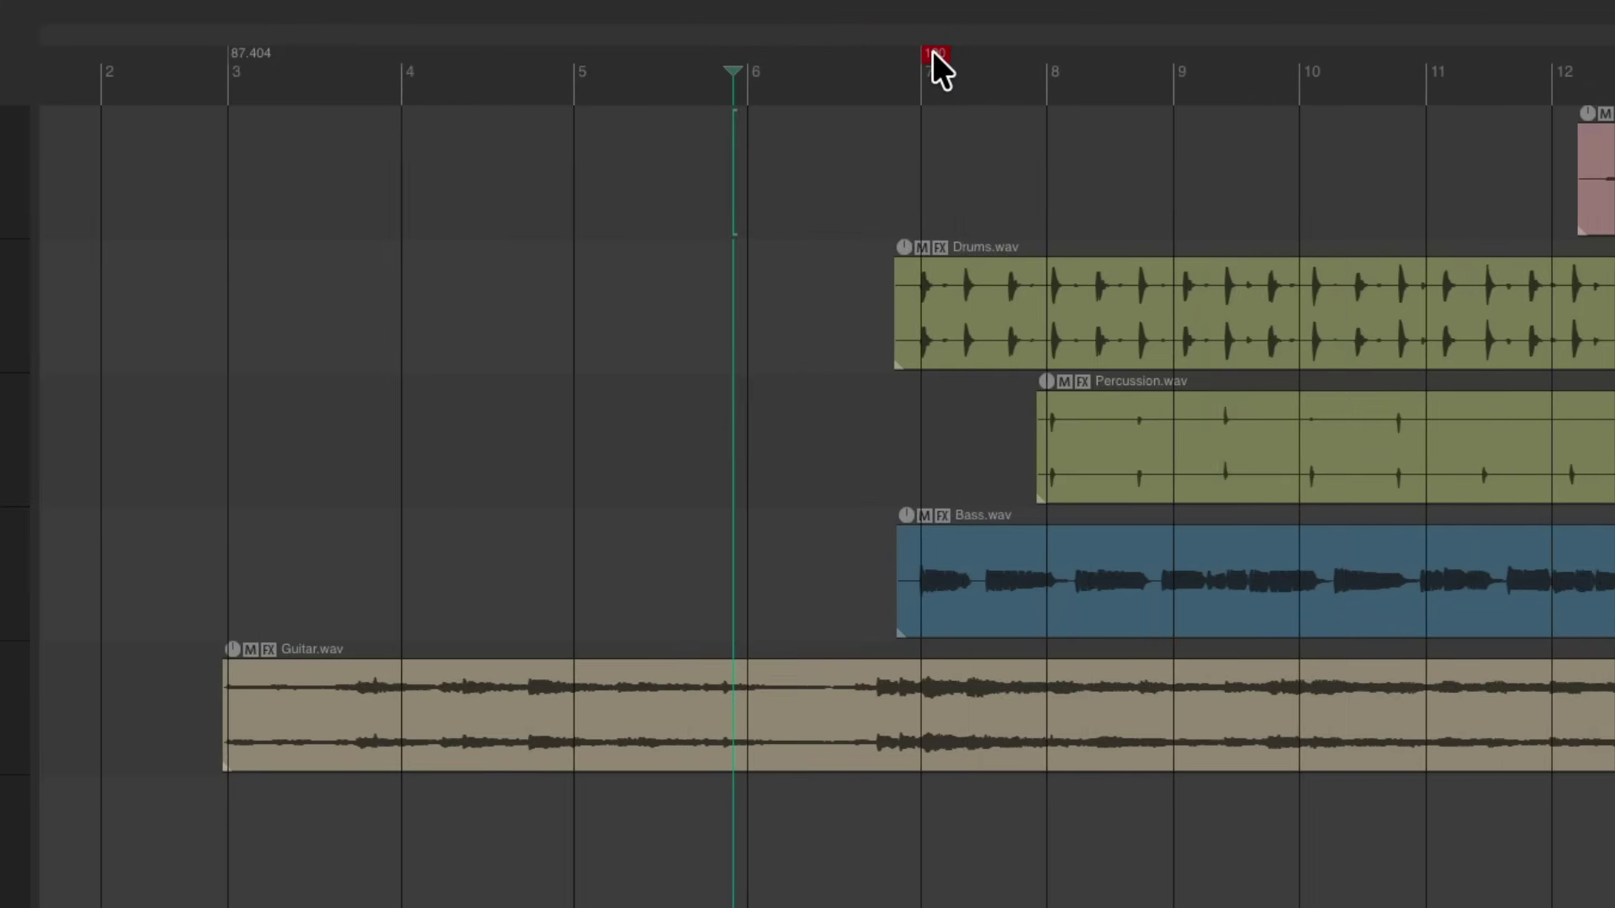
pyautogui.scroll(10, 966, 288)
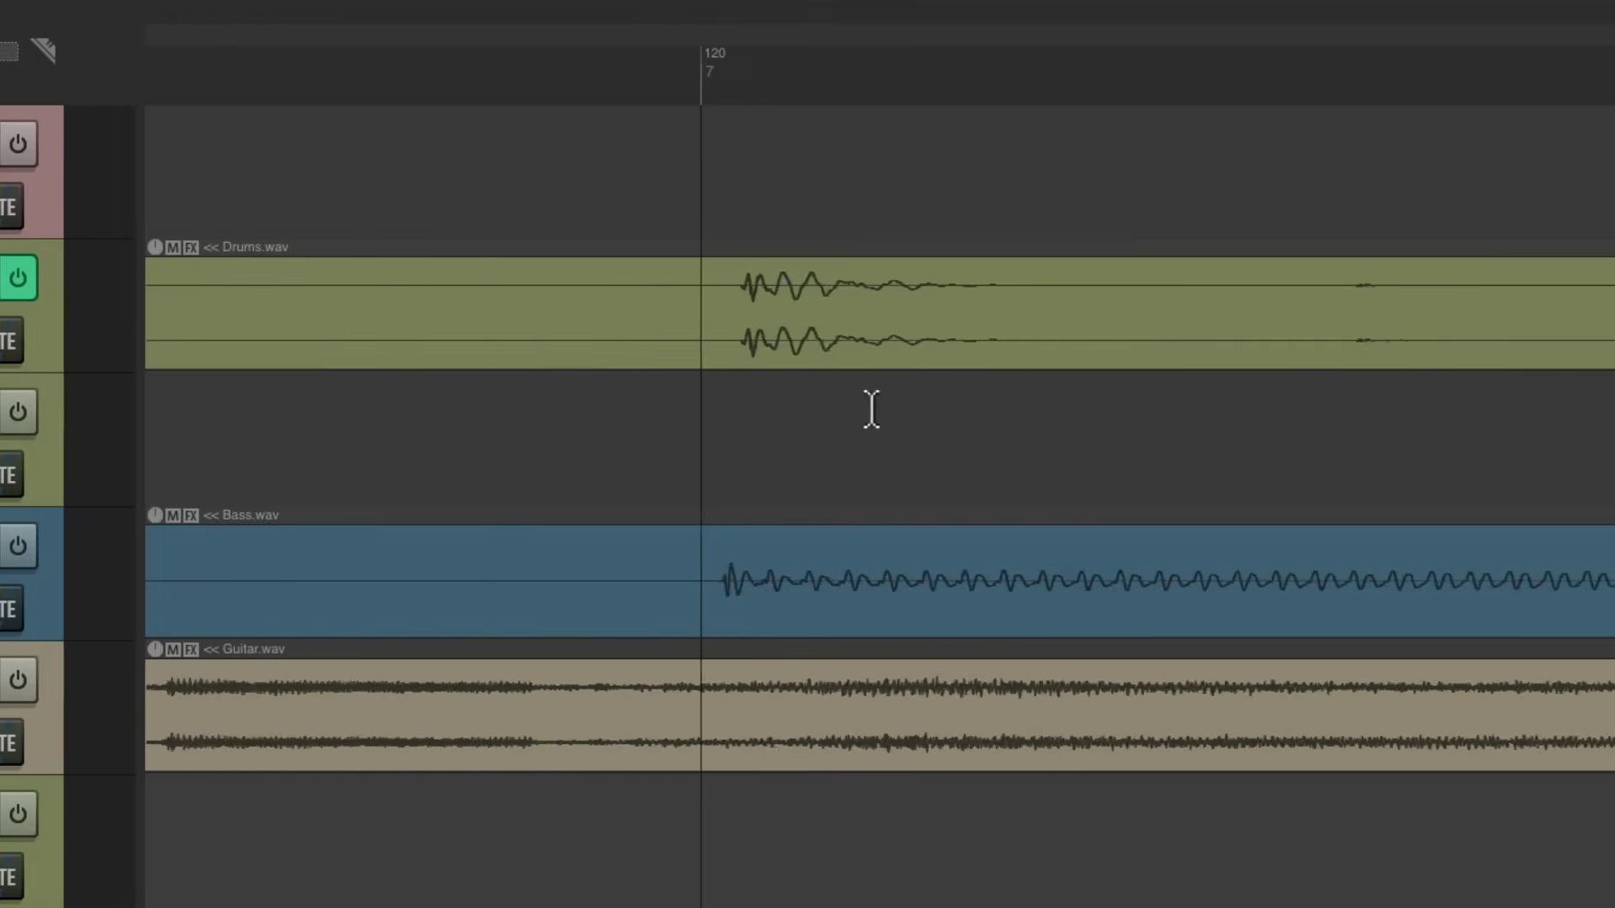
pyautogui.moveTo(819, 58); pyautogui.dragTo(870, 51)
pyautogui.scroll(-12, 986, 320)
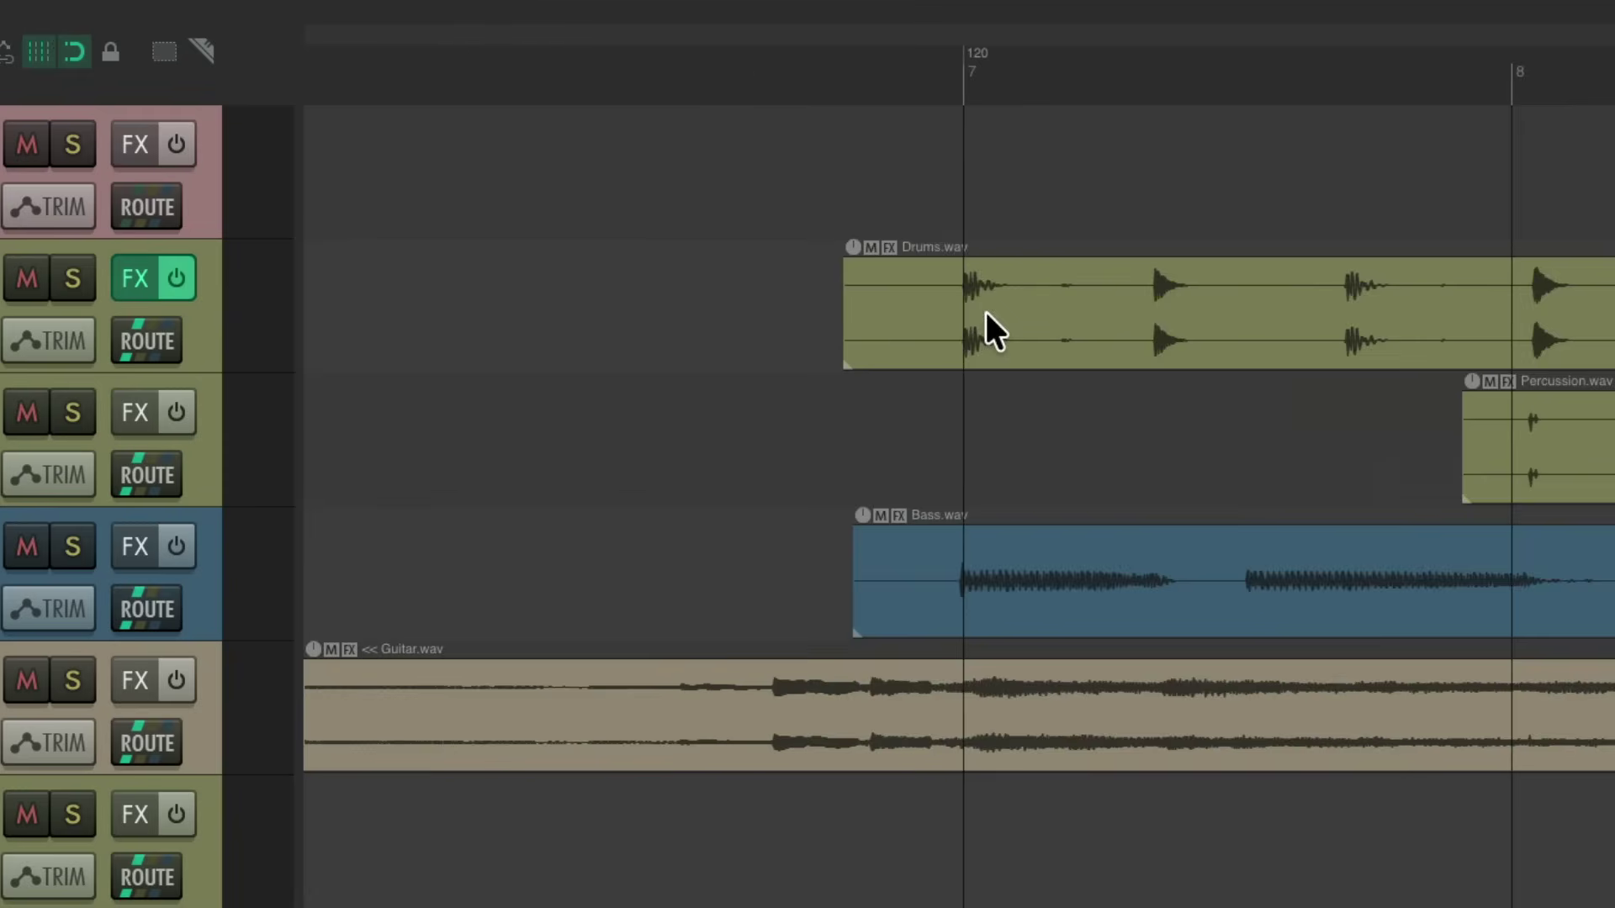
pyautogui.scroll(4, 623, 229)
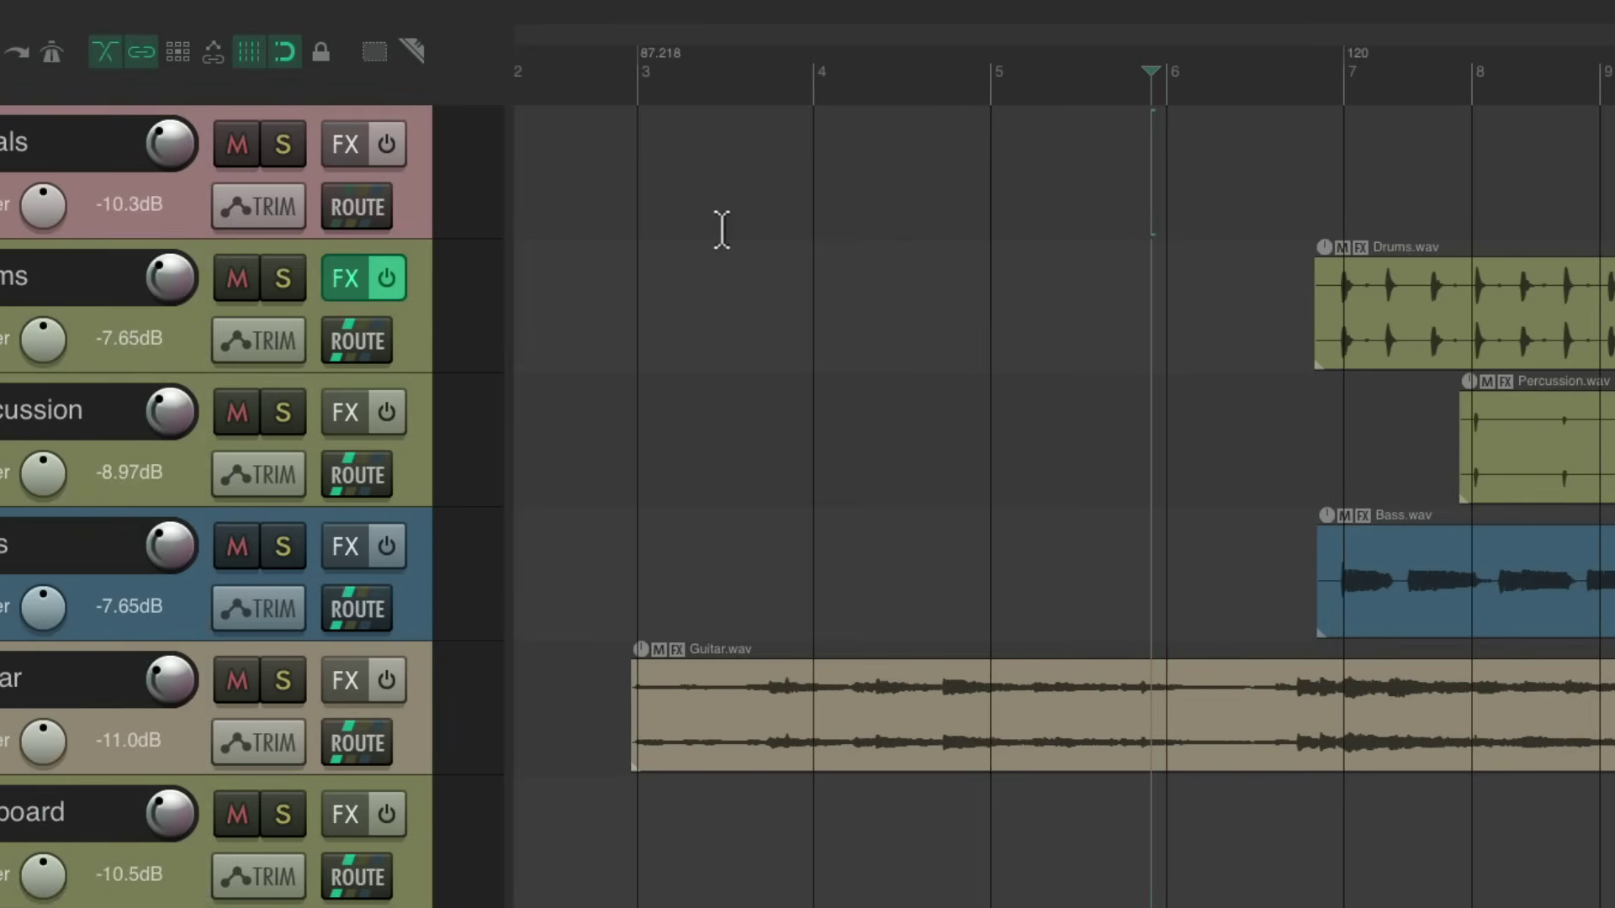
# - Play from bar 3 to check alignment, then confirm the bar-3 tempo marker at 87.218 BPM
pyautogui.click(636, 76)
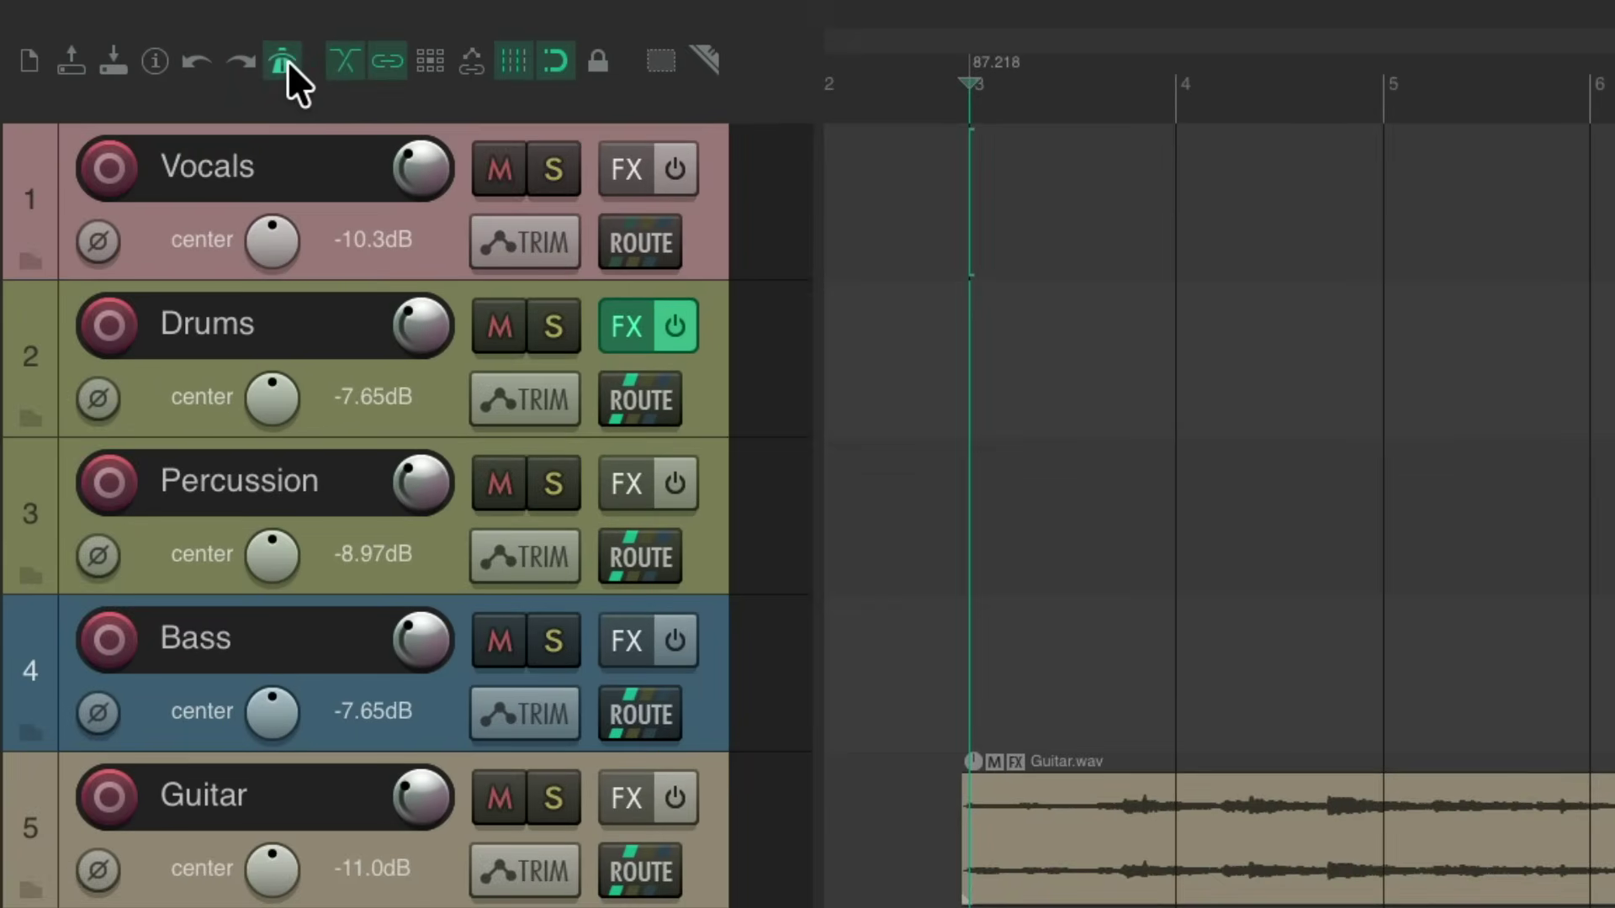
pyautogui.press('space')
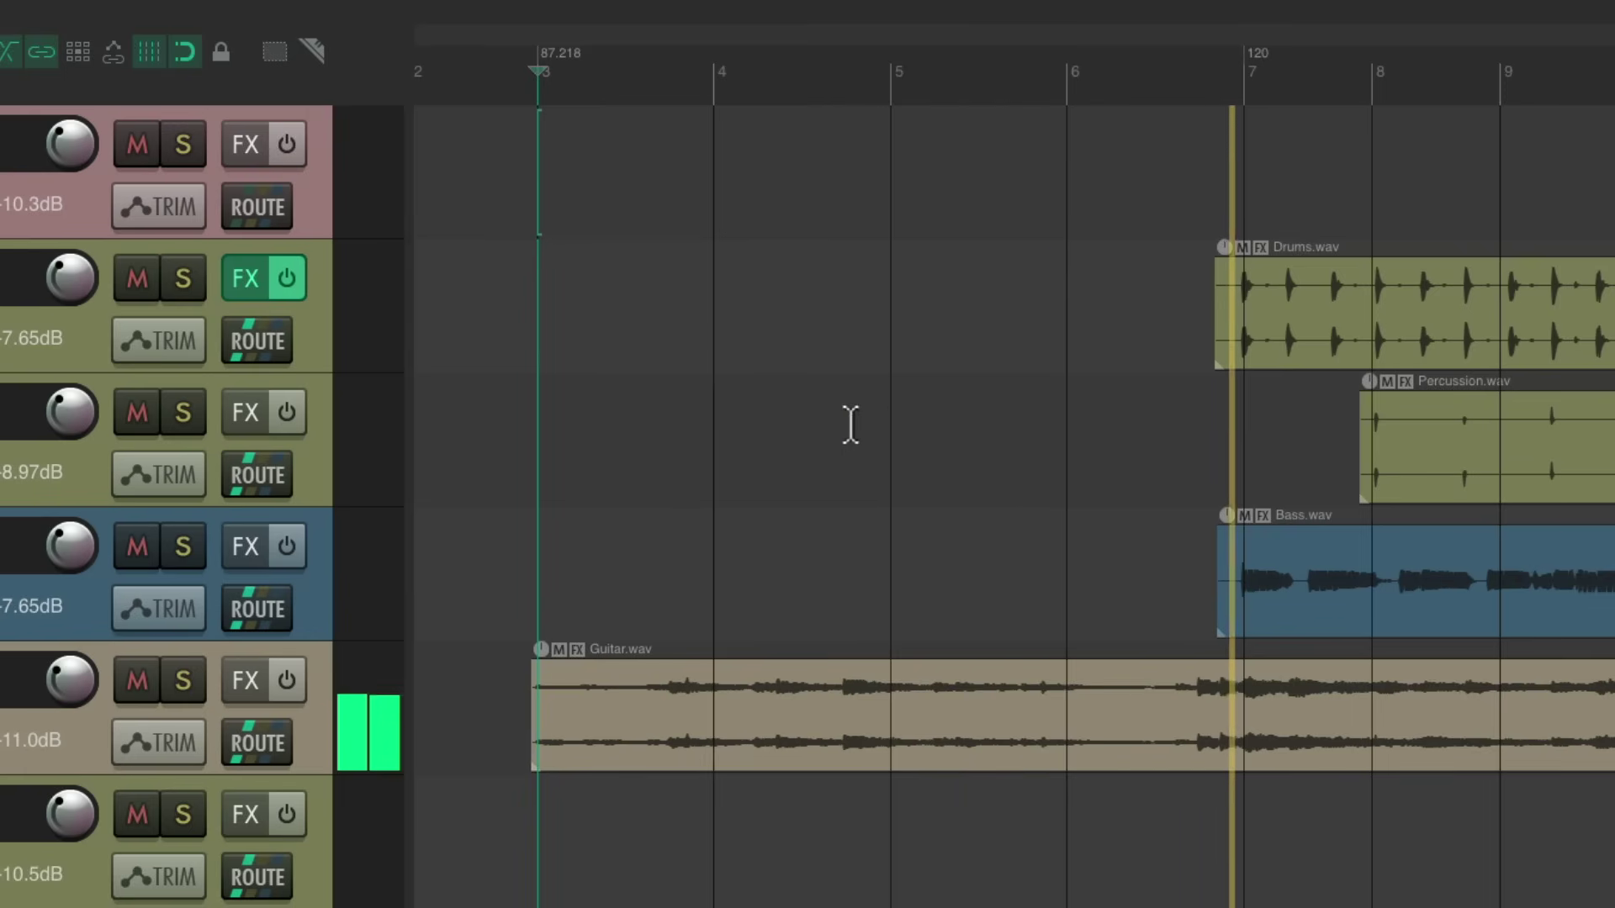
pyautogui.press('space')
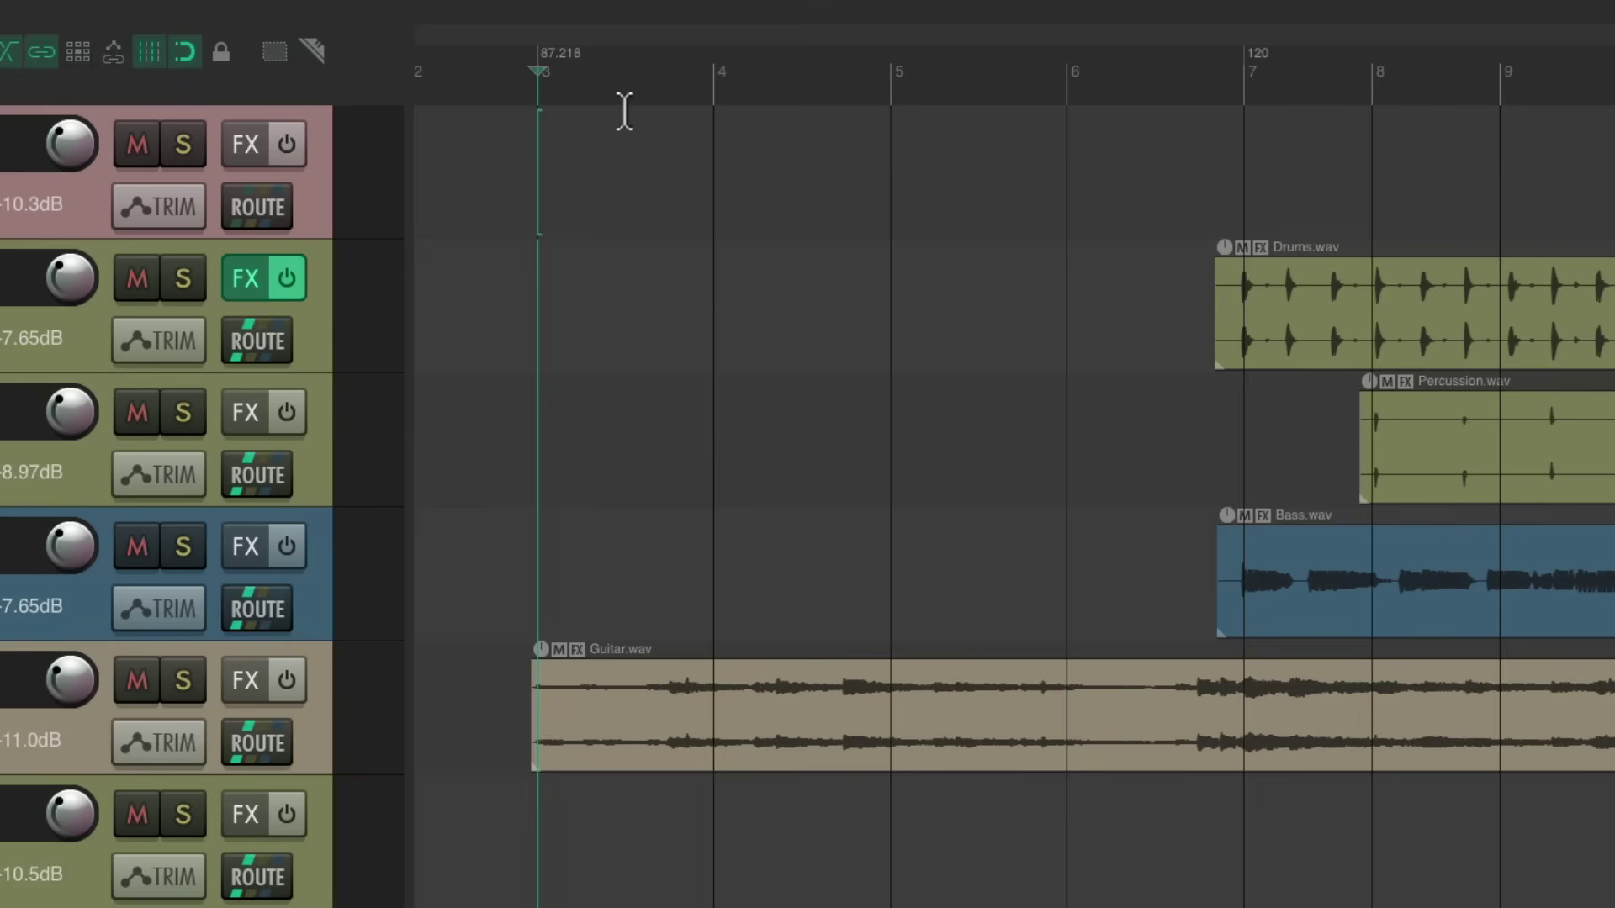
pyautogui.doubleClick(570, 53)
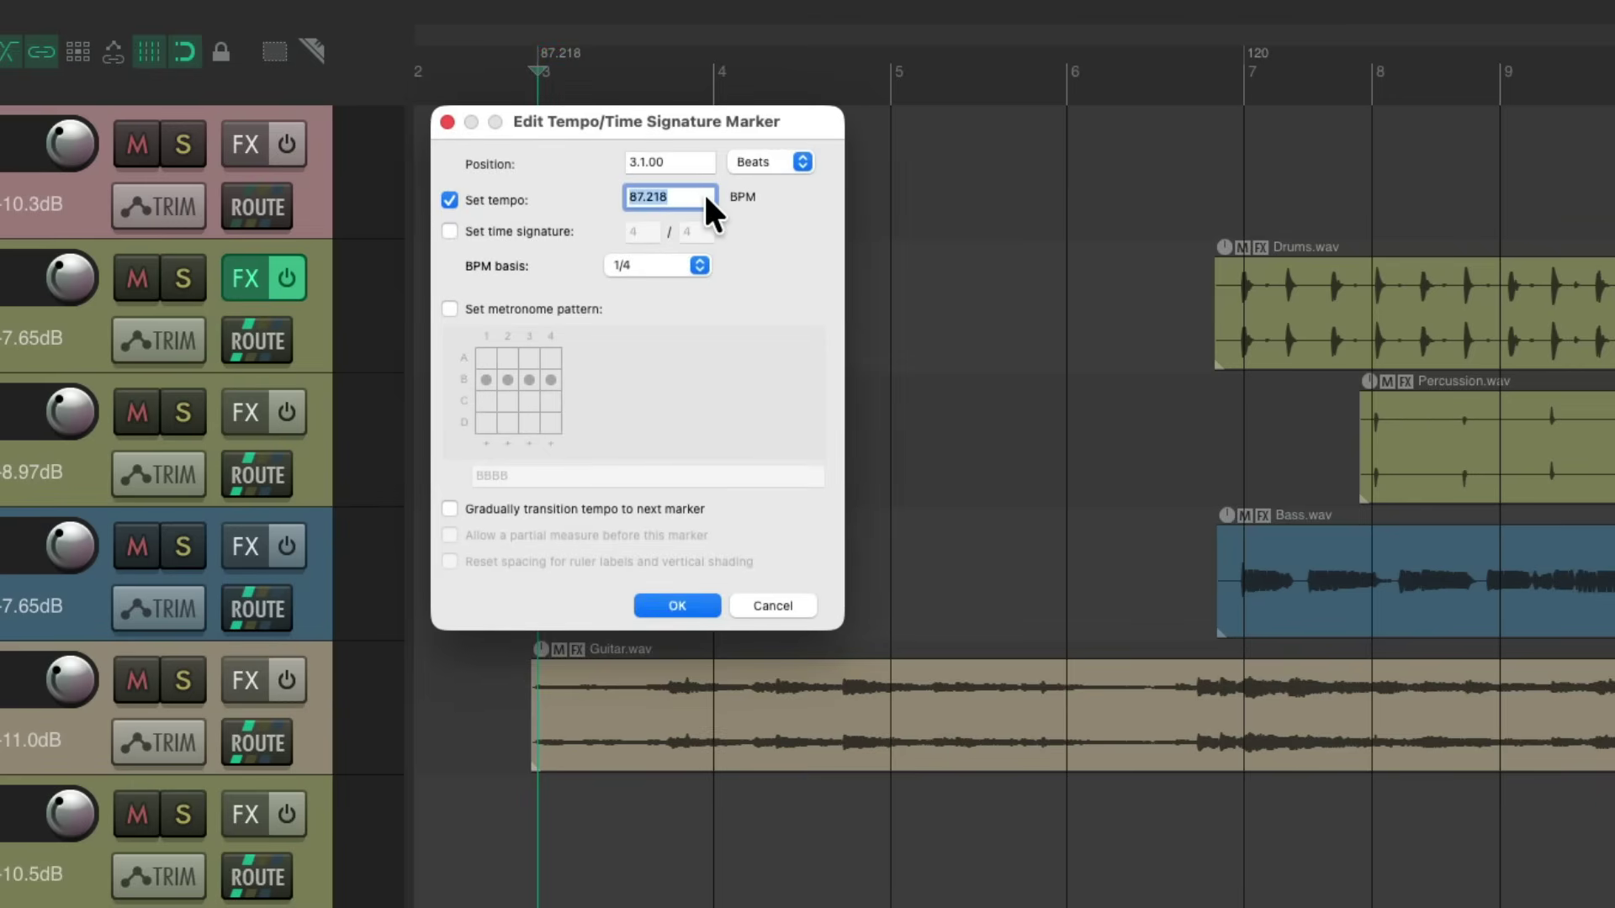
pyautogui.click(695, 606)
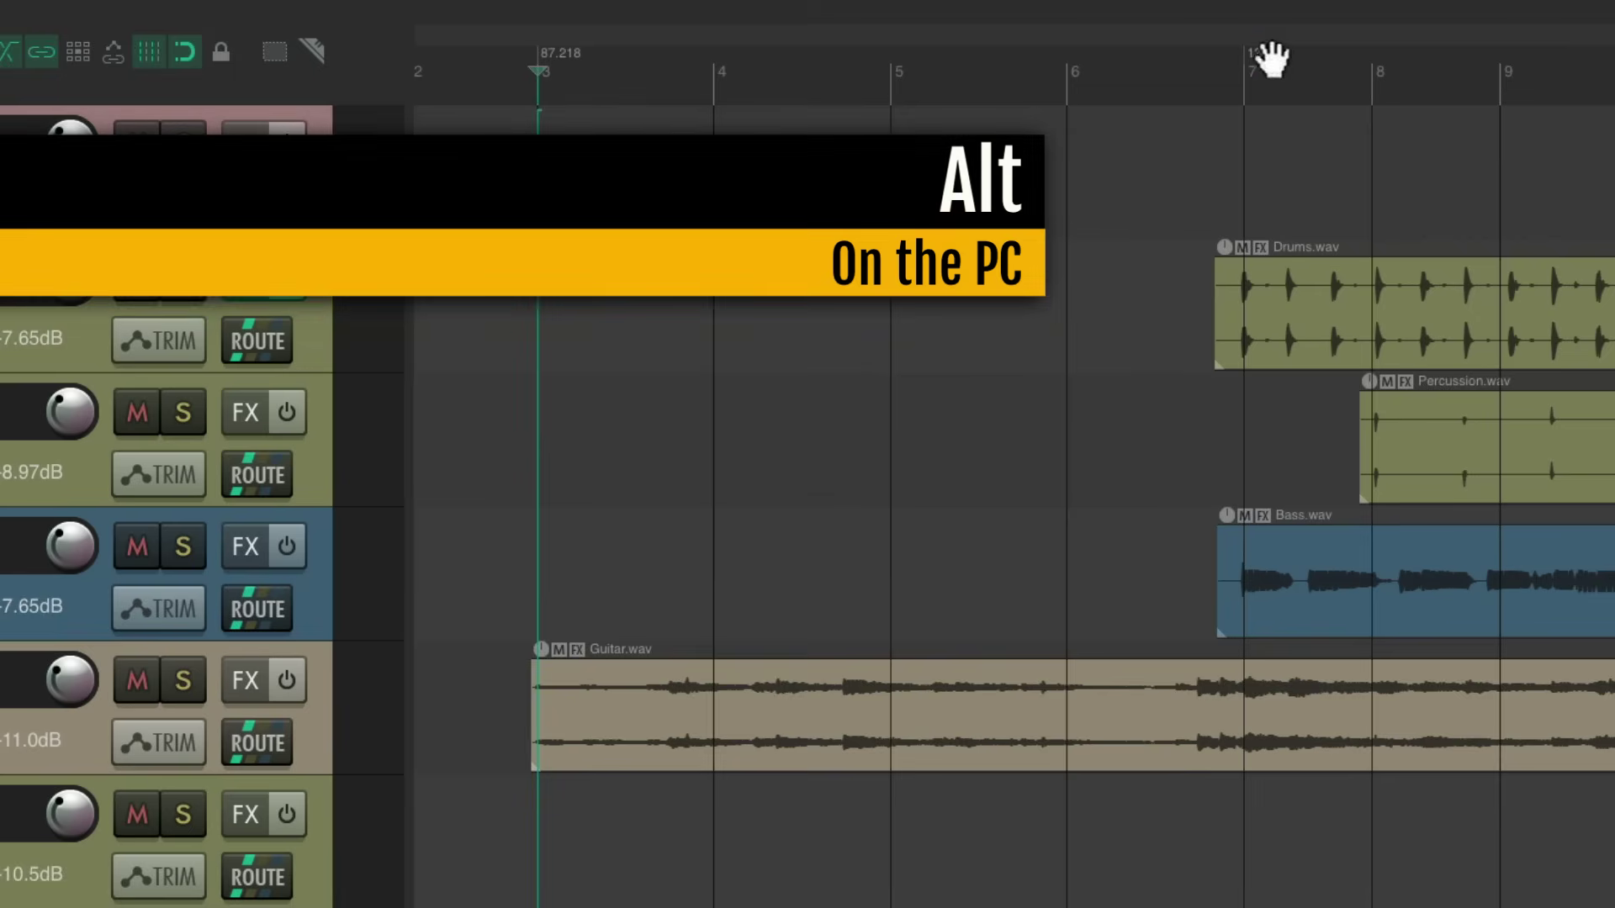
# - Shift the 120 tempo marker earlier and set the project tempo to 87.218 BPM
pyautogui.moveTo(1263, 48); pyautogui.dragTo(563, 57)
pyautogui.scroll(-3, 830, 169)
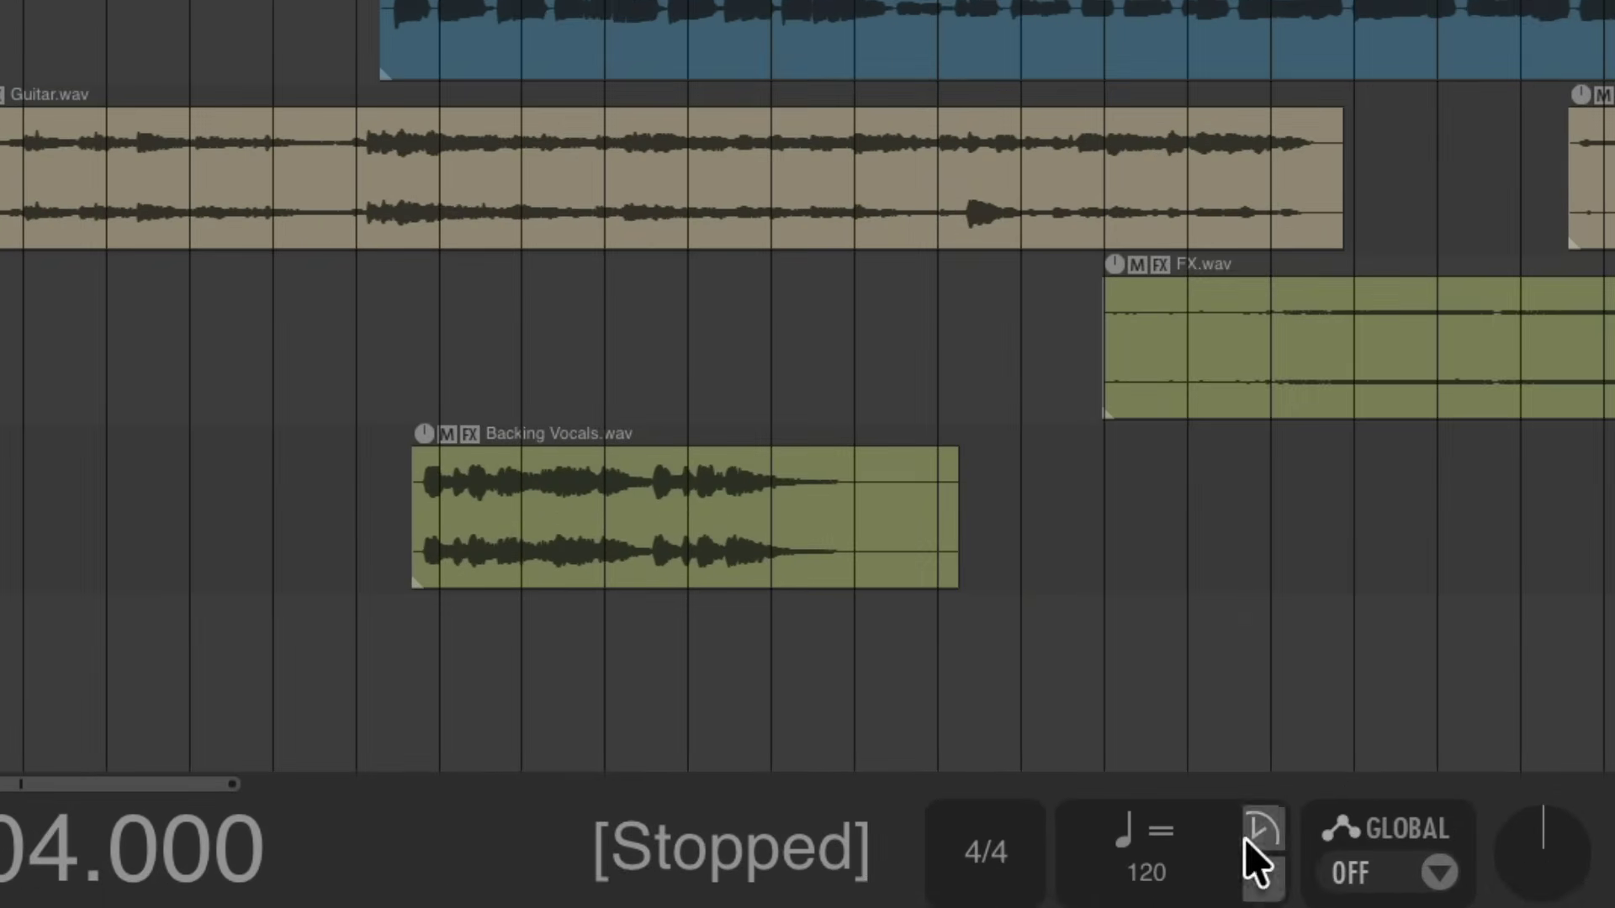
pyautogui.doubleClick(1188, 875)
pyautogui.write('87.218')
pyautogui.press('Return')
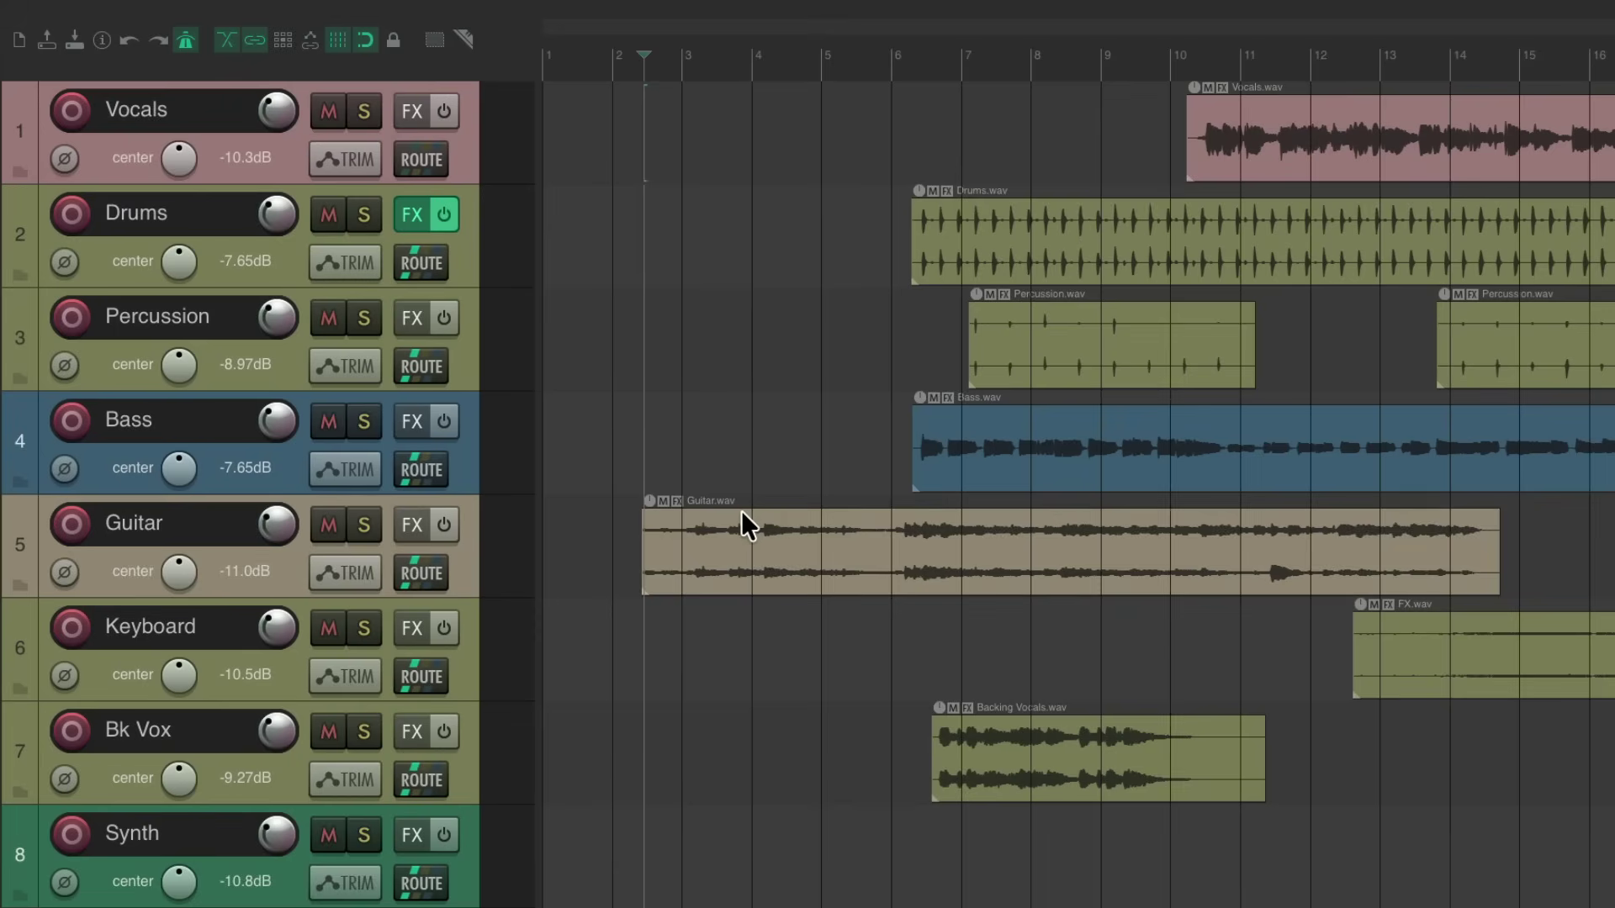
# - Return to the project start and play briefly to hear the guitar against the grid
pyautogui.scroll(5, 685, 411)
pyautogui.press('Home')
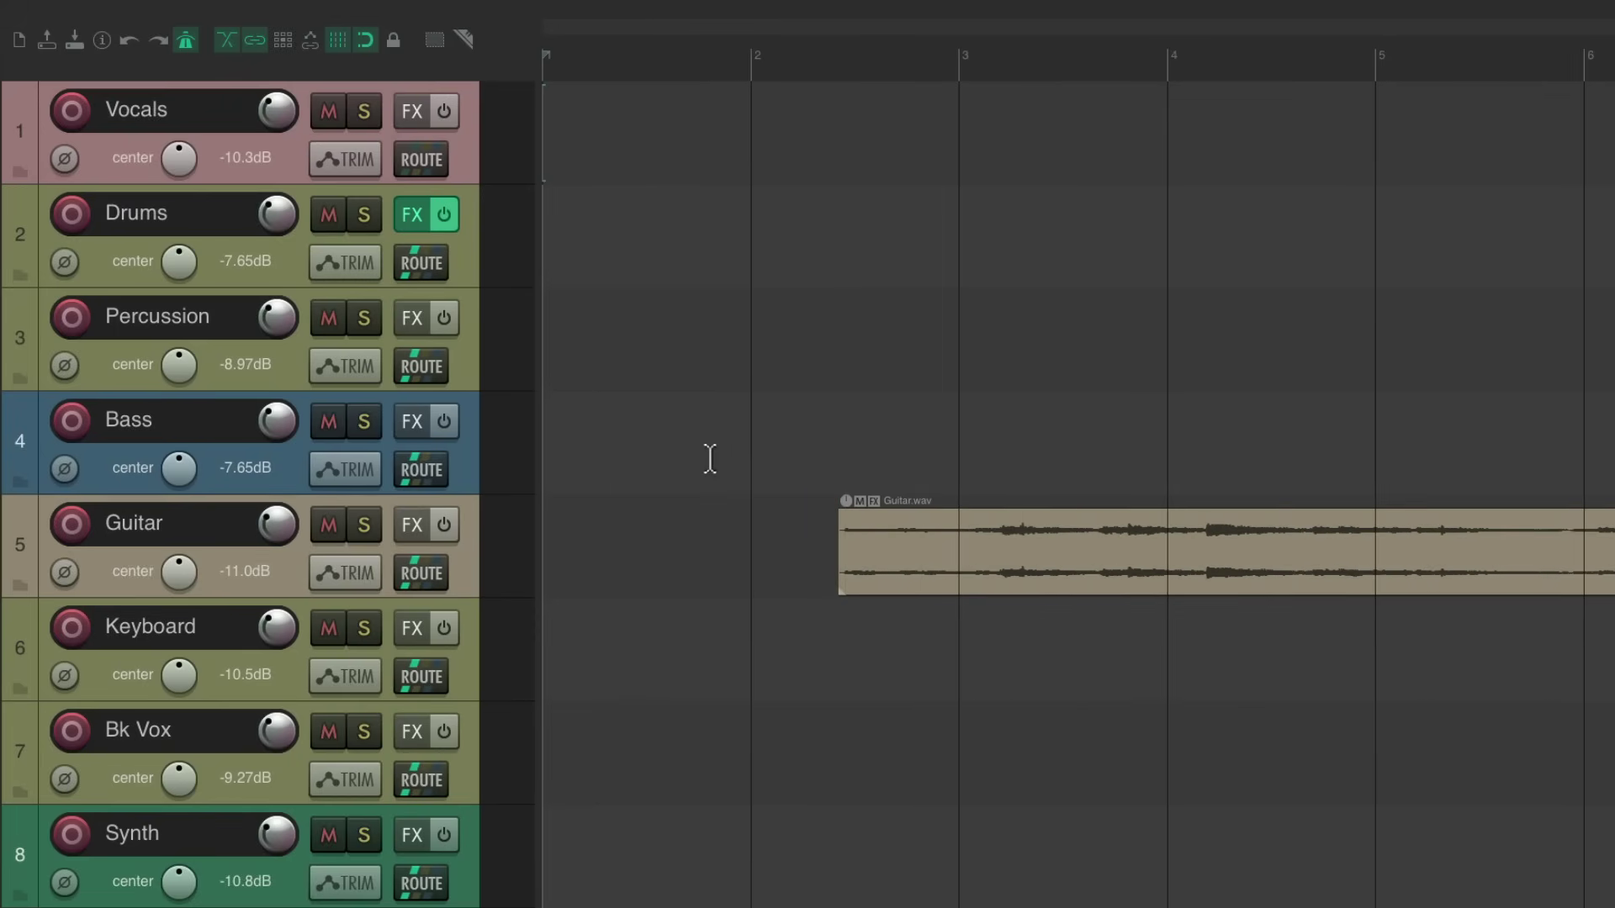
pyautogui.press('space')
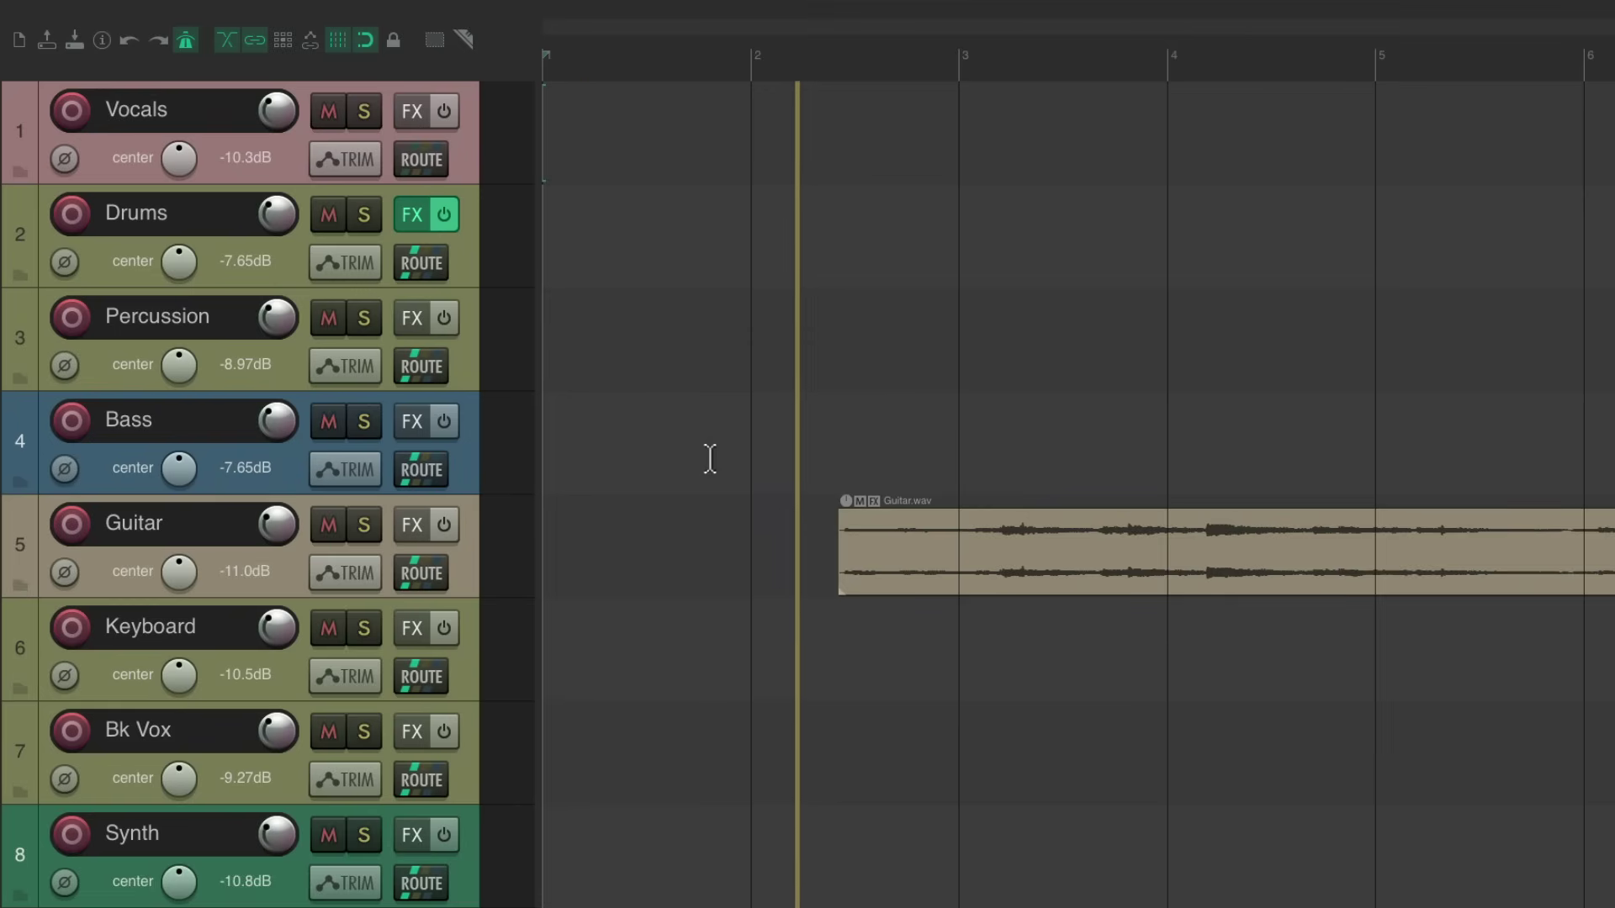
pyautogui.press('space')
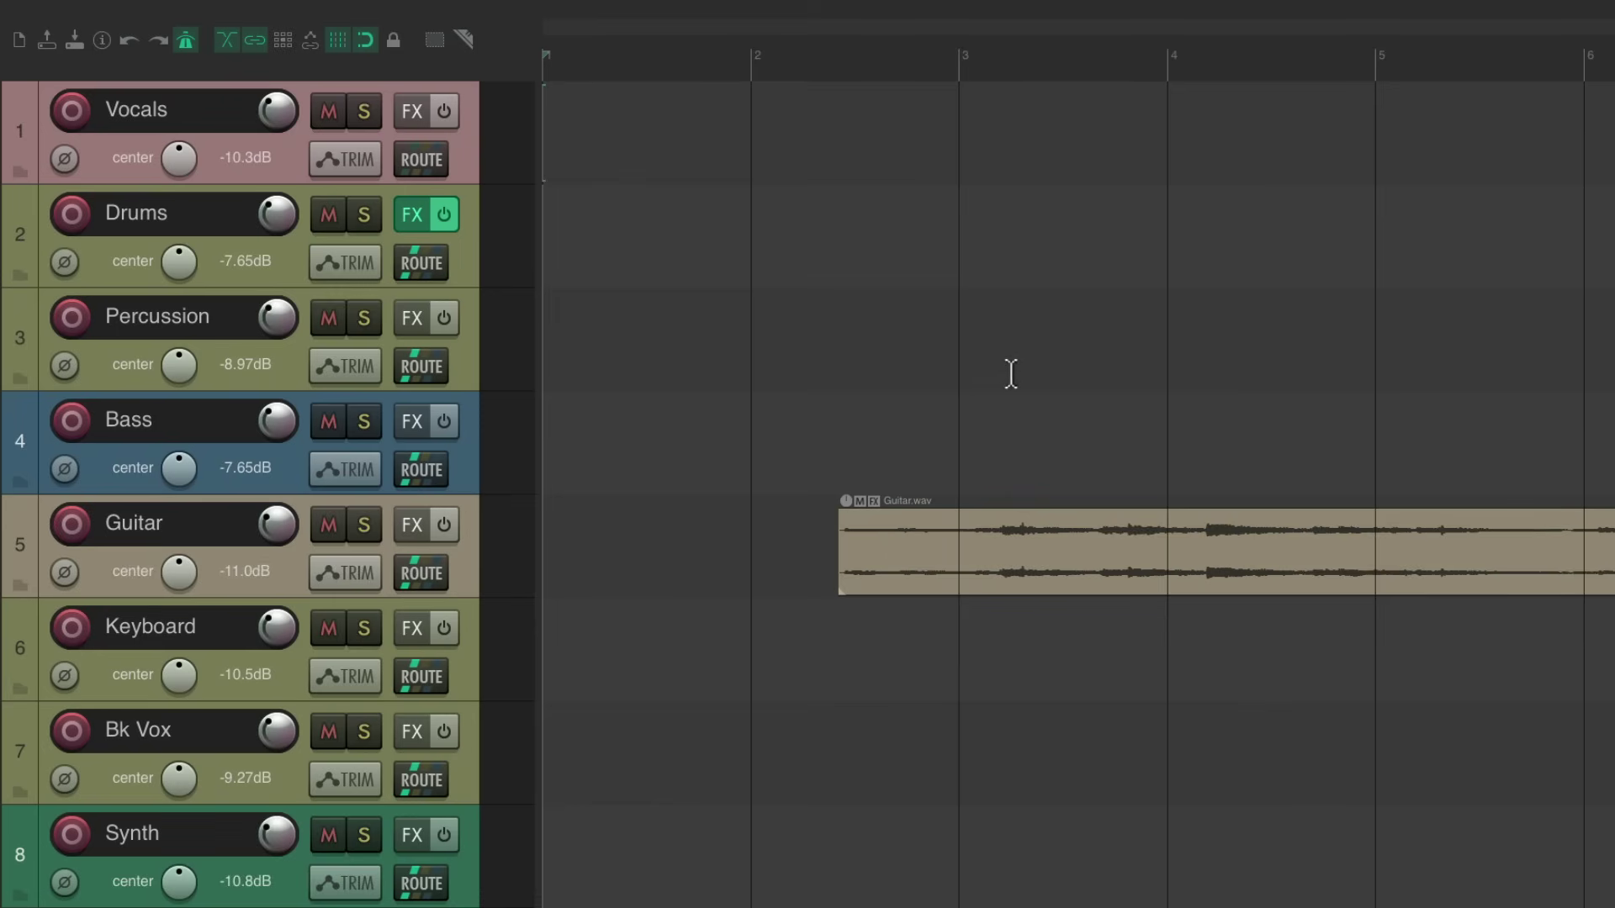
# - Drag Guitar.wav to start at bar 3 and play the project back against the other tracks
pyautogui.click(903, 530)
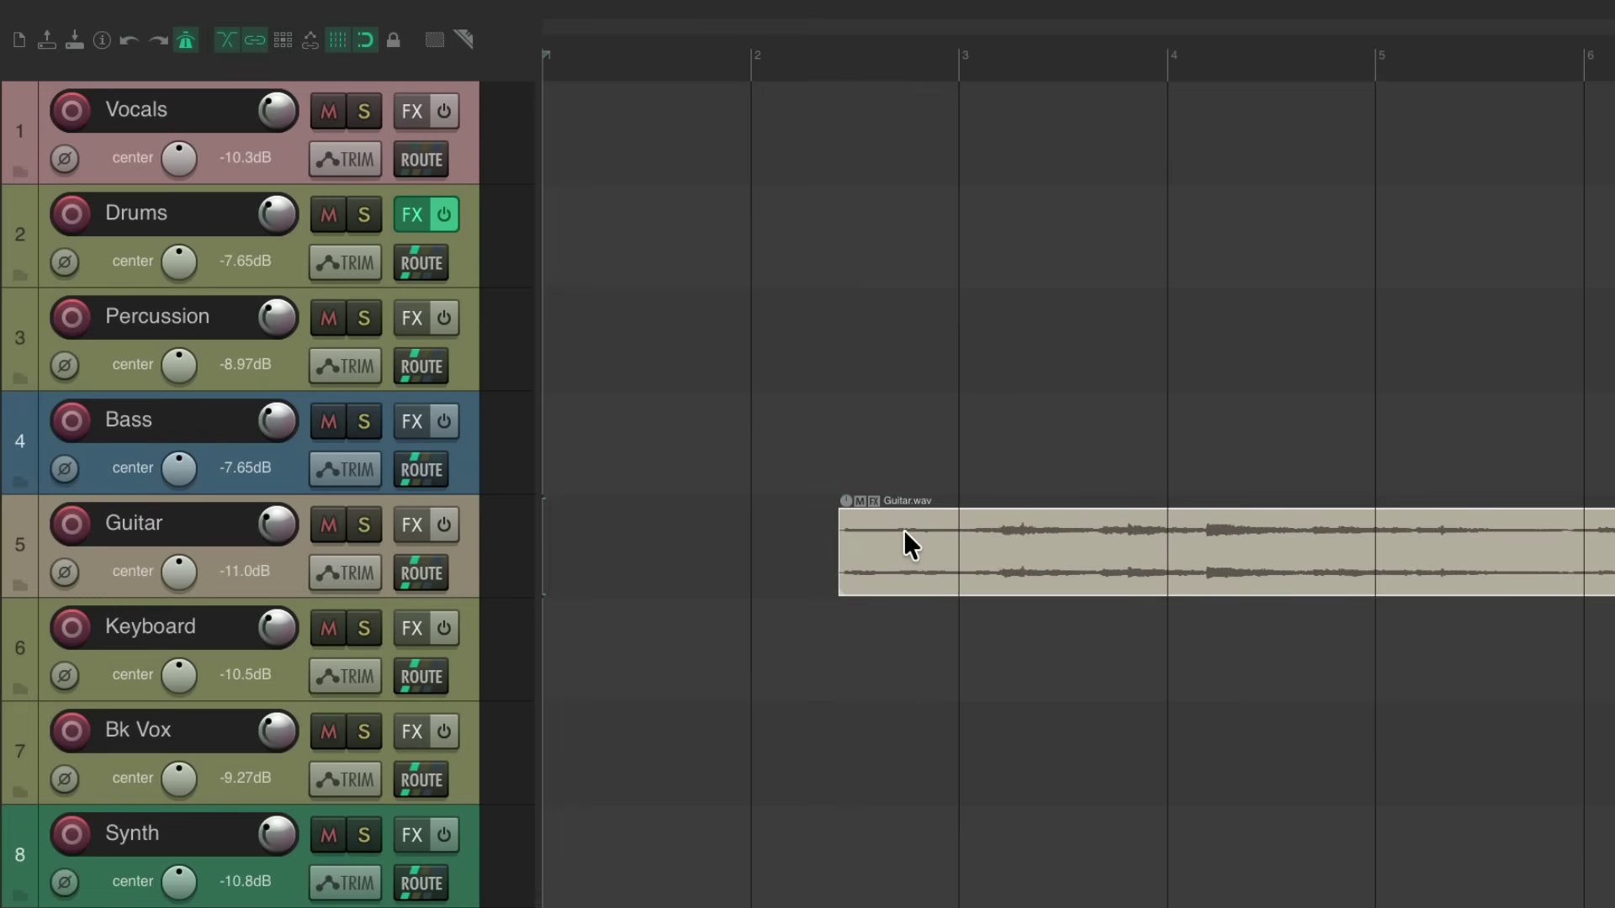
pyautogui.scroll(3, 906, 661)
pyautogui.scroll(1, 906, 660)
pyautogui.moveTo(879, 530); pyautogui.dragTo(1137, 544)
pyautogui.scroll(2, 1027, 593)
pyautogui.scroll(-5, 948, 551)
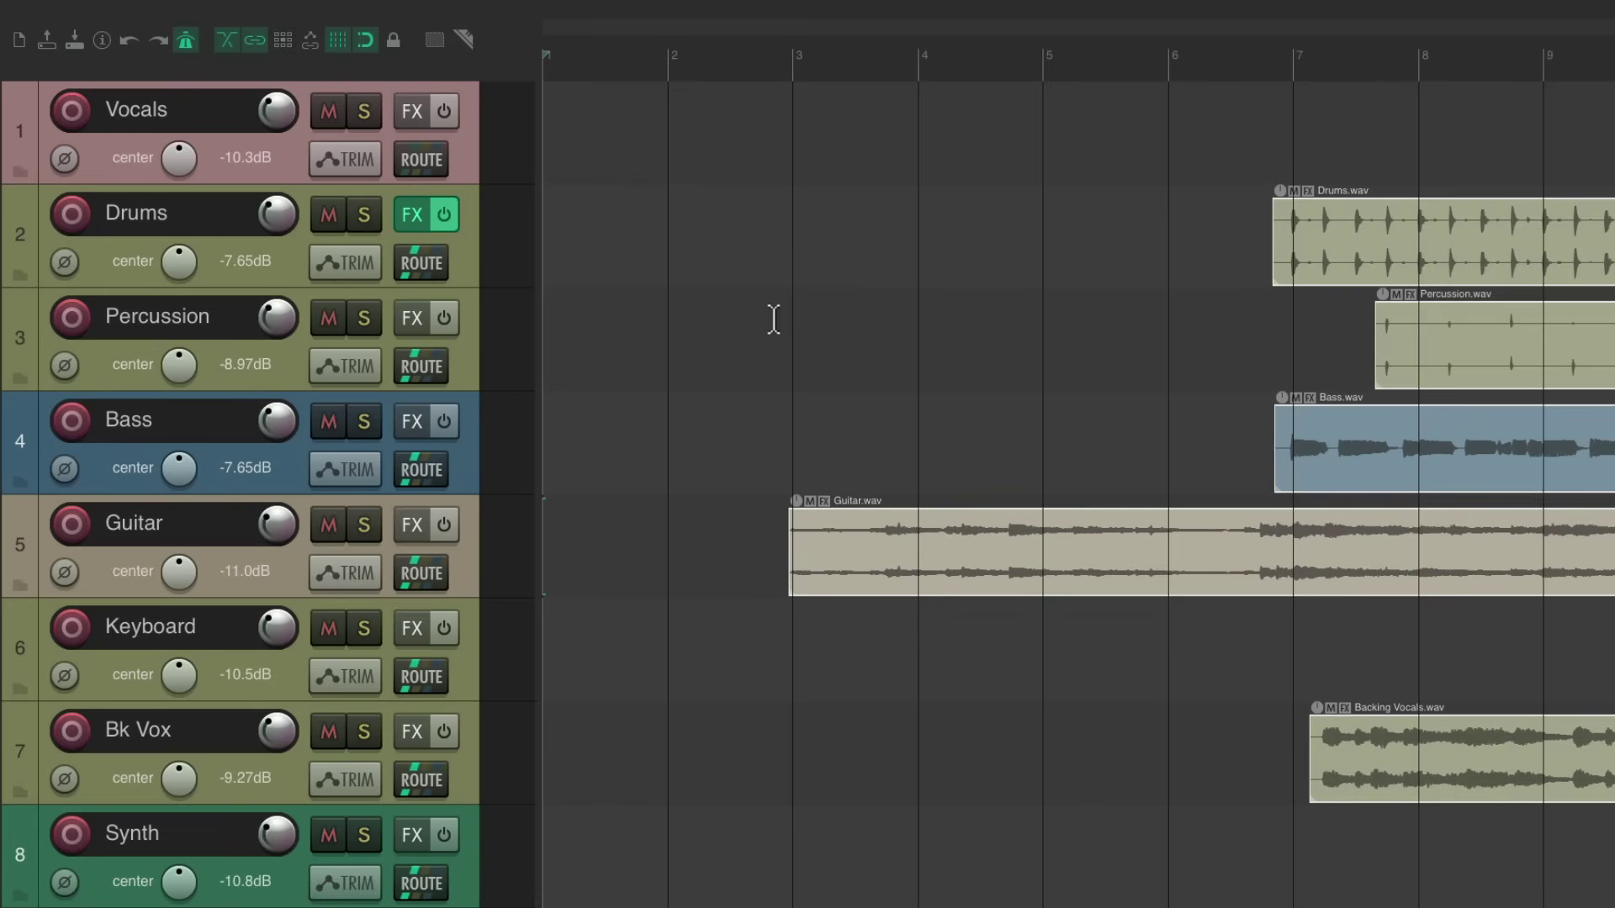
pyautogui.press('space')
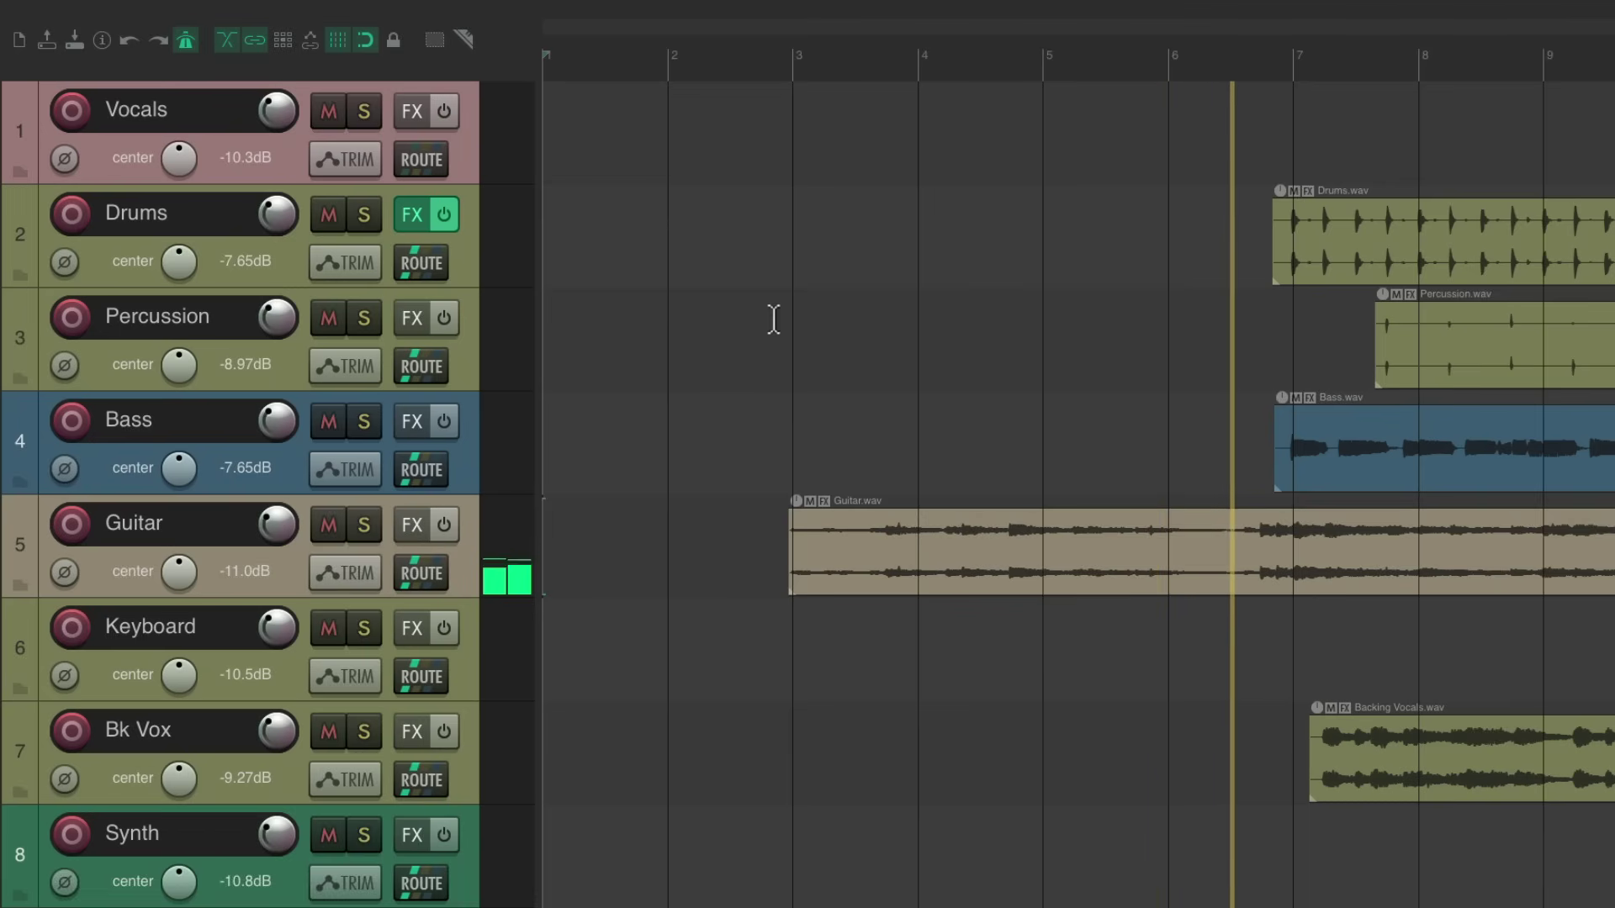
pyautogui.press('space')
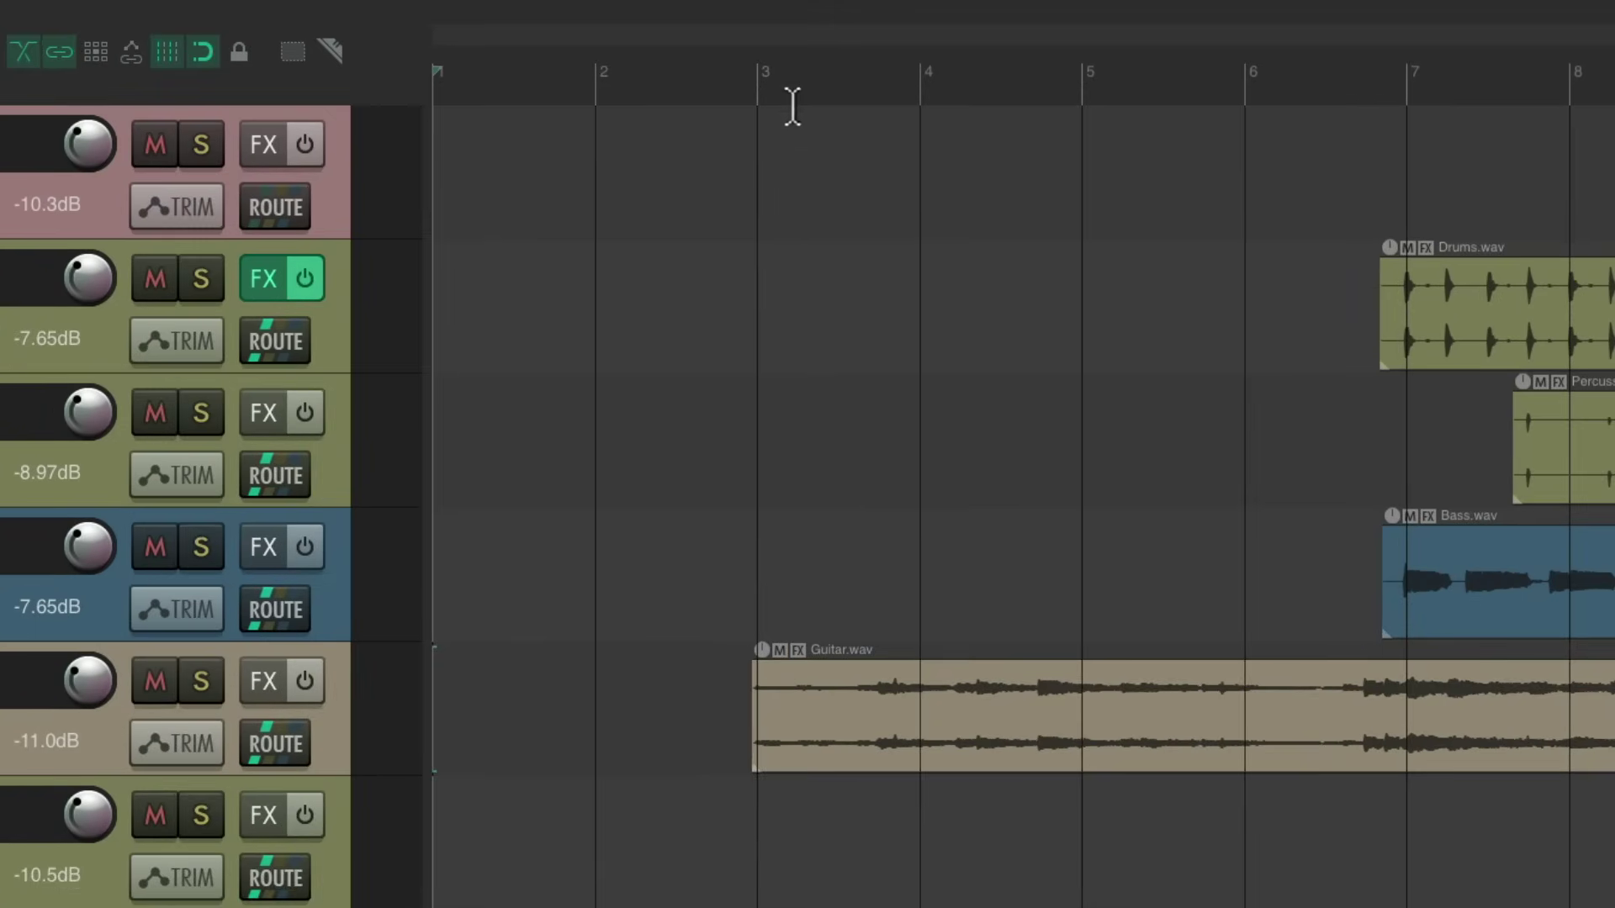
# - Insert a tempo marker at bar 3 (3.1.00), keeping its 87.218 BPM tempo
pyautogui.click(754, 75)
pyautogui.hotkey('shift', 'c')
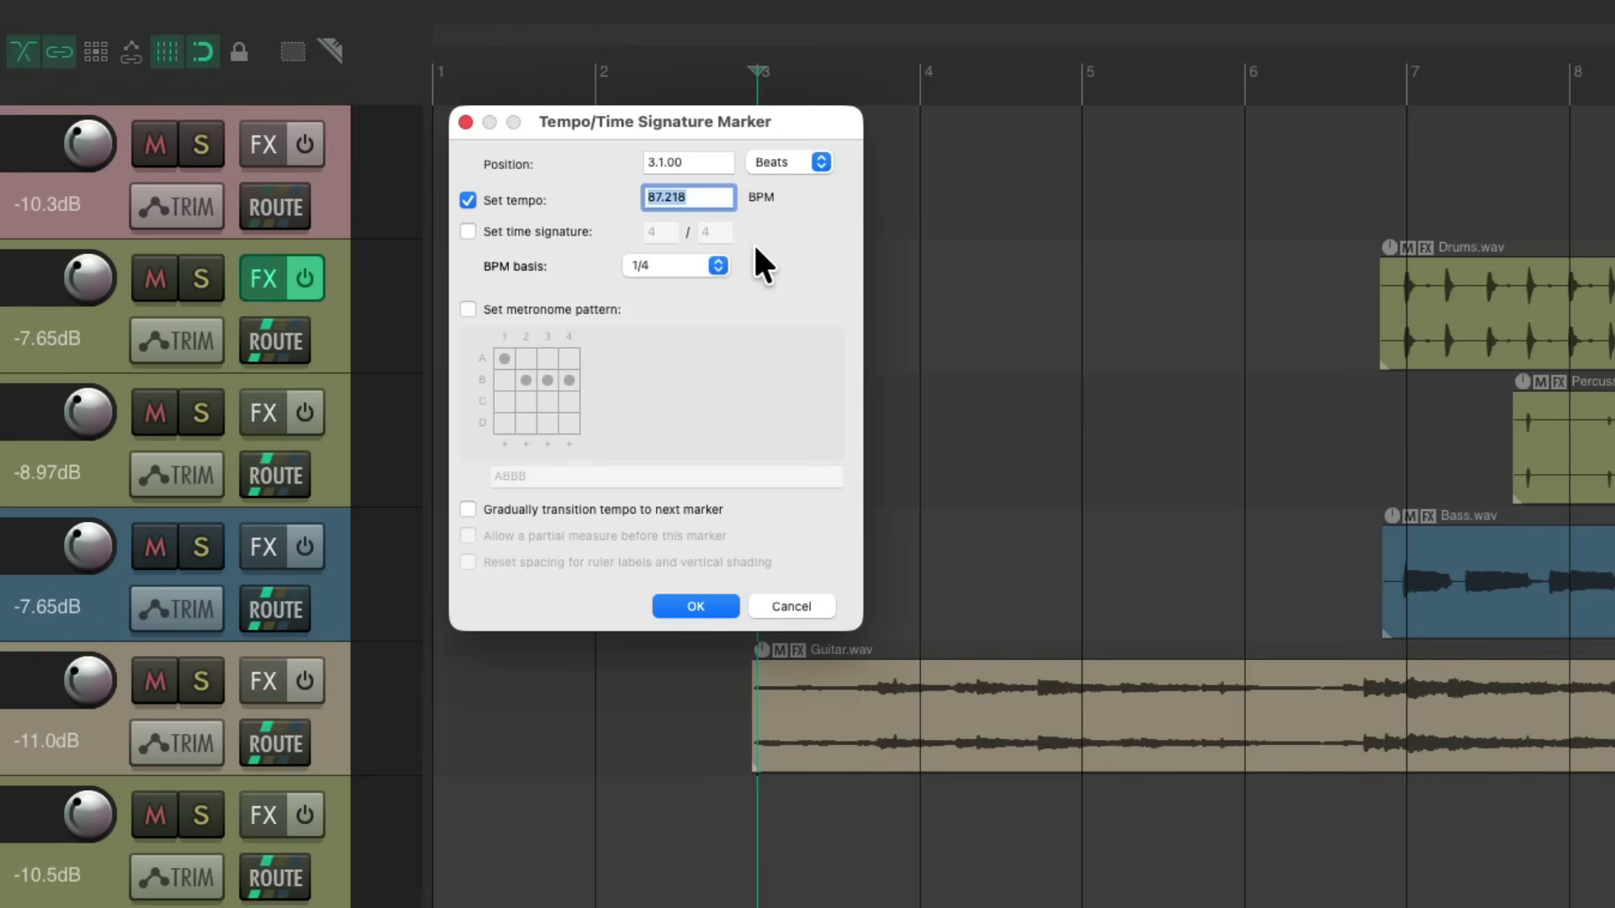
pyautogui.press('Return')
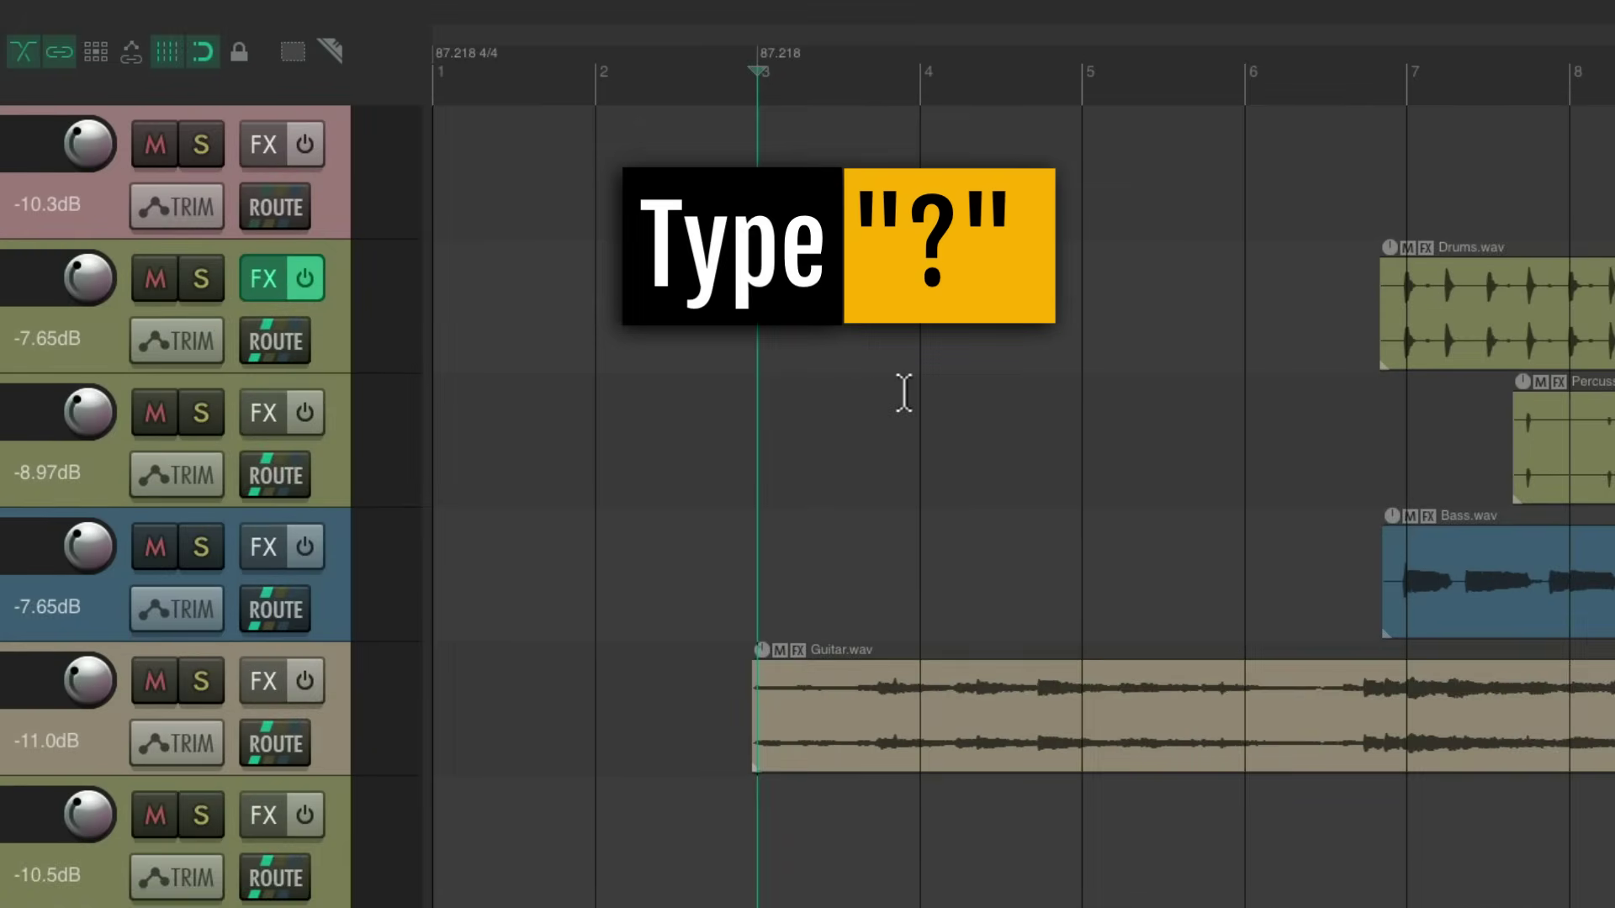
pyautogui.hotkey('shift', '/')
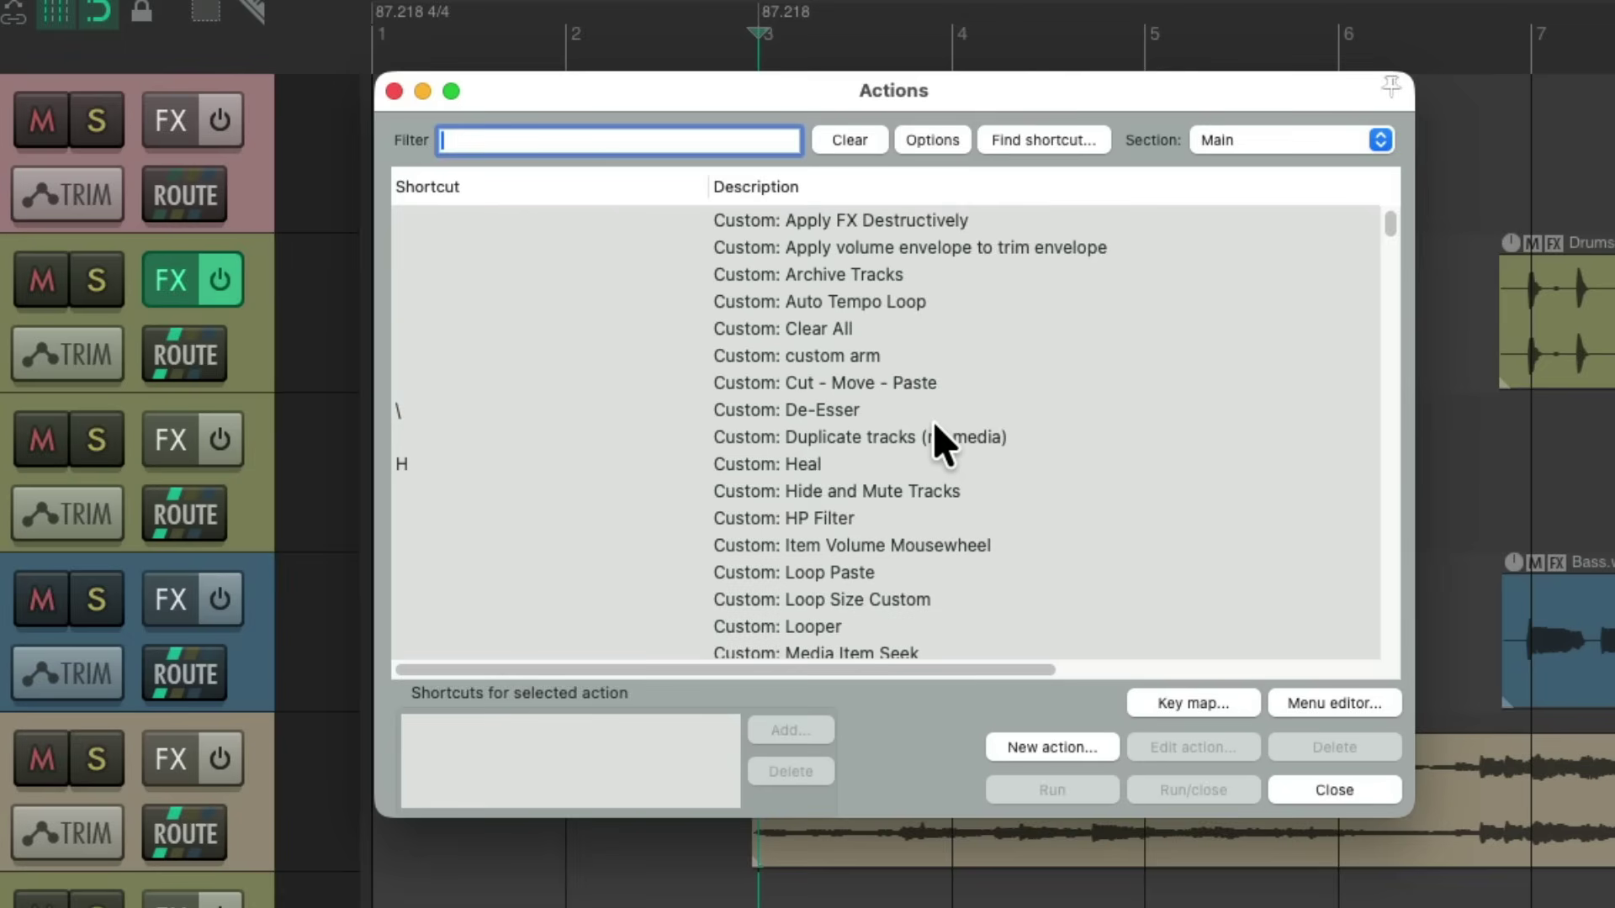
pyautogui.write('create tempo')
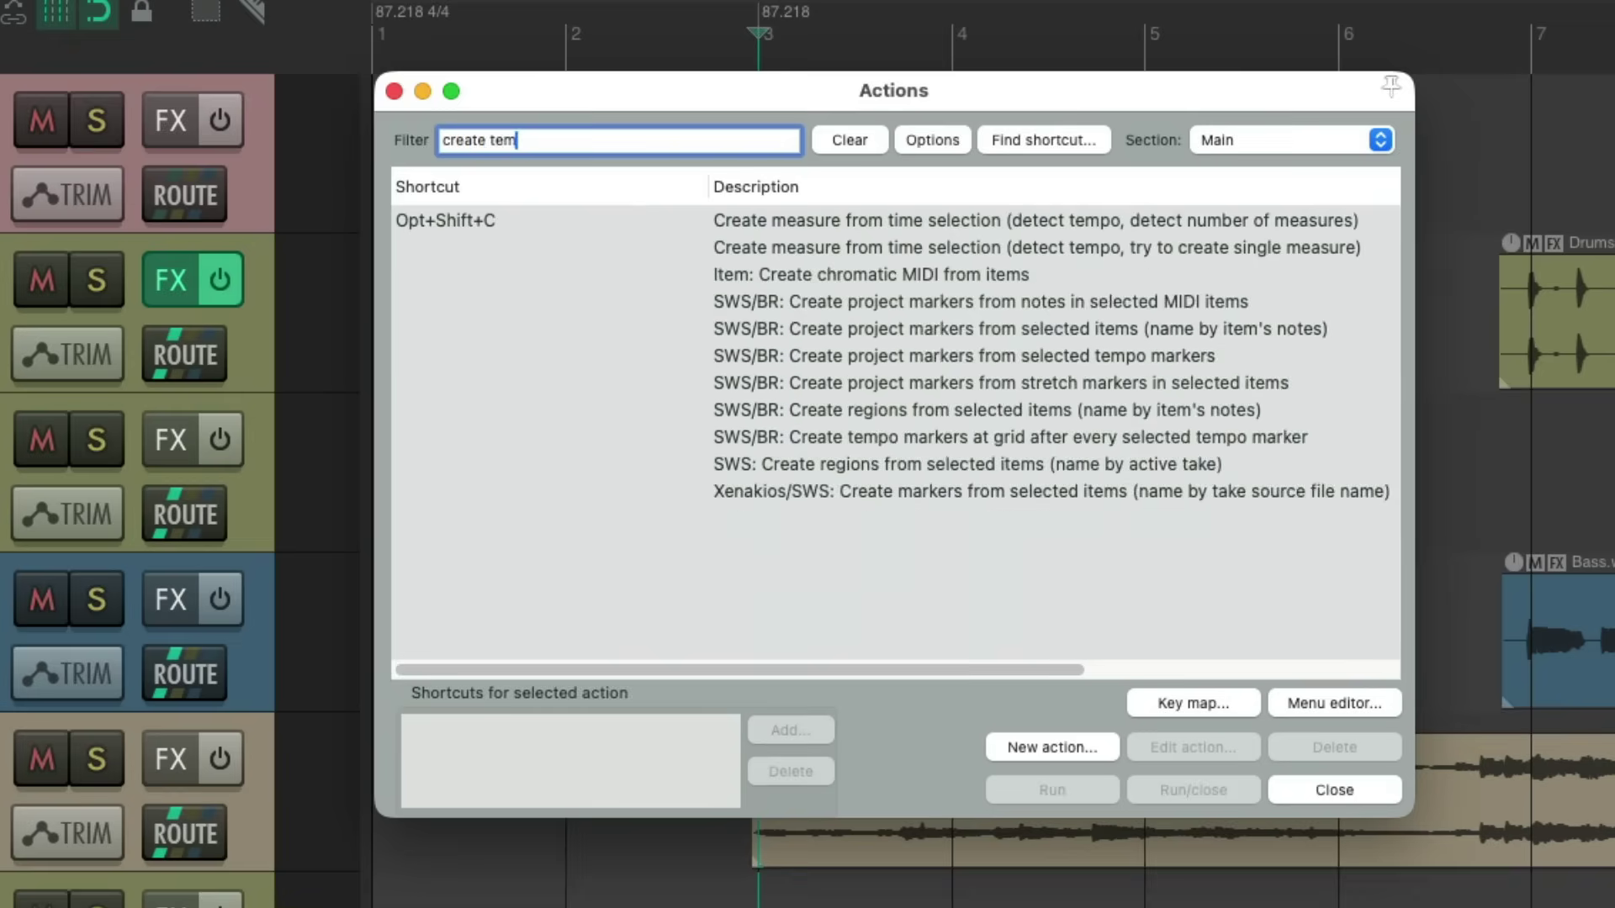
pyautogui.click(969, 301)
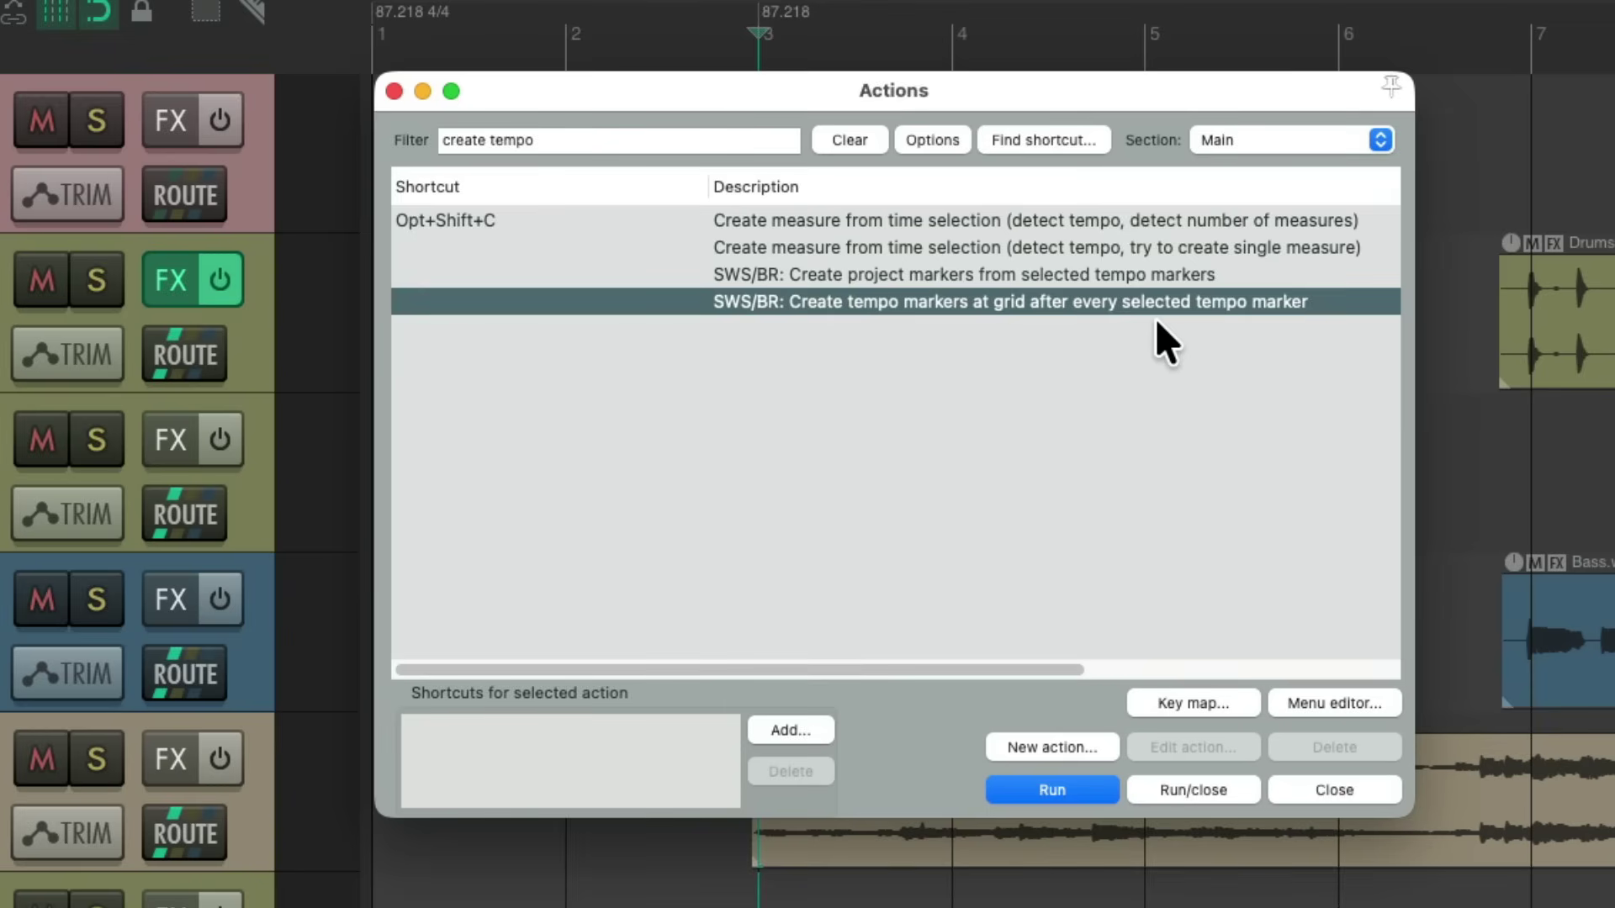
pyautogui.press('Escape')
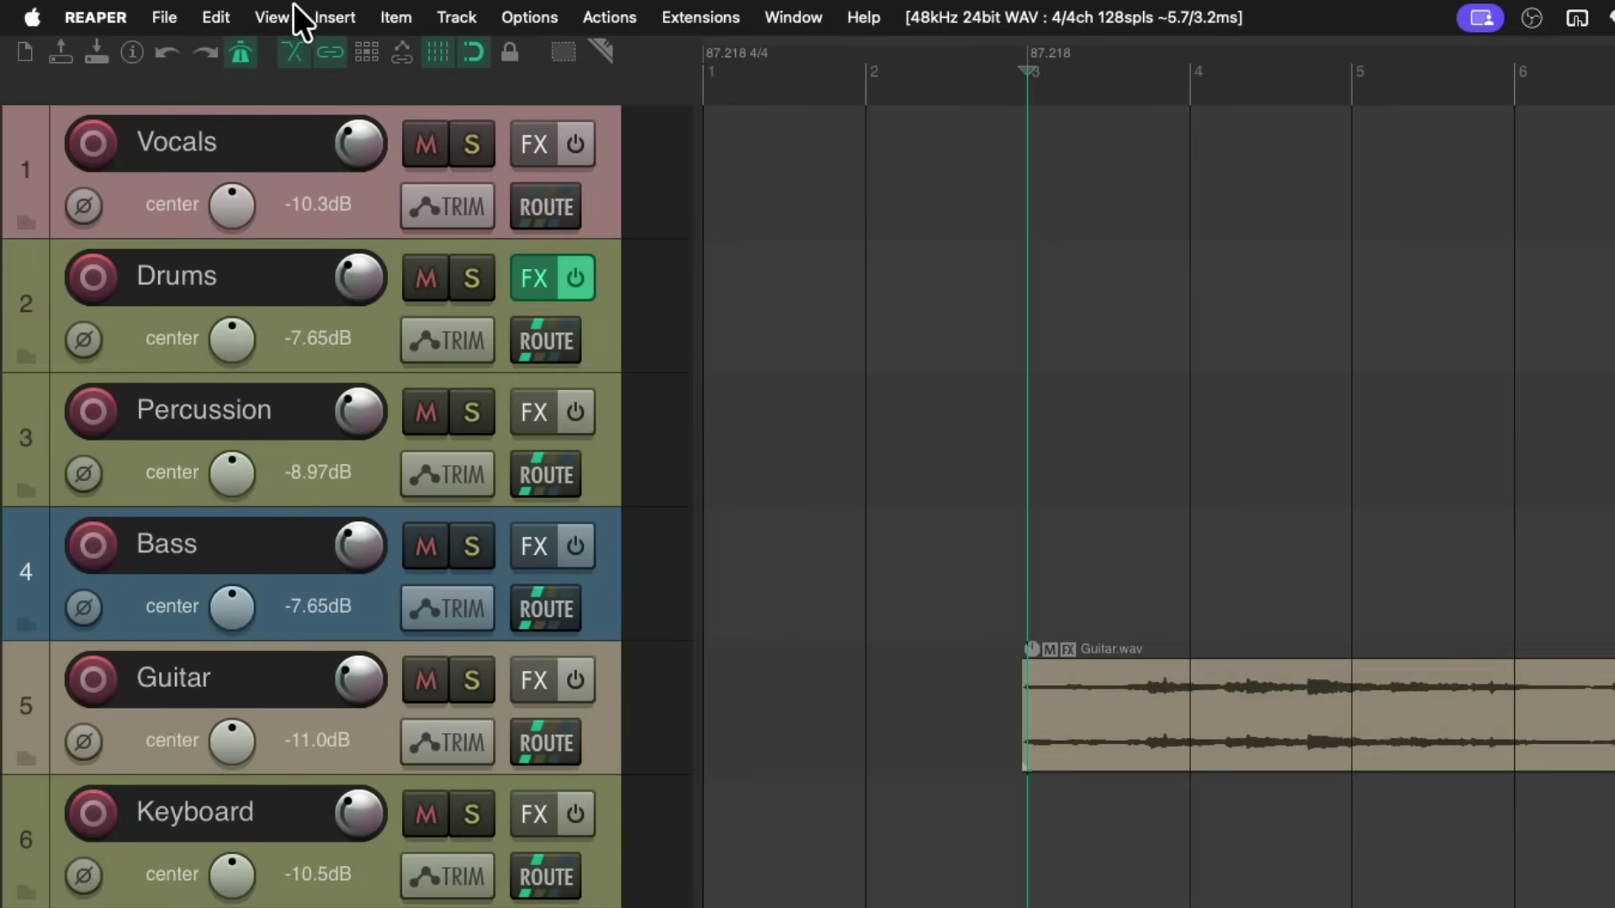
# - Show the master track's tempo envelope, select its bar-3 point, and reopen the 'create tempo' actions
pyautogui.click(277, 15)
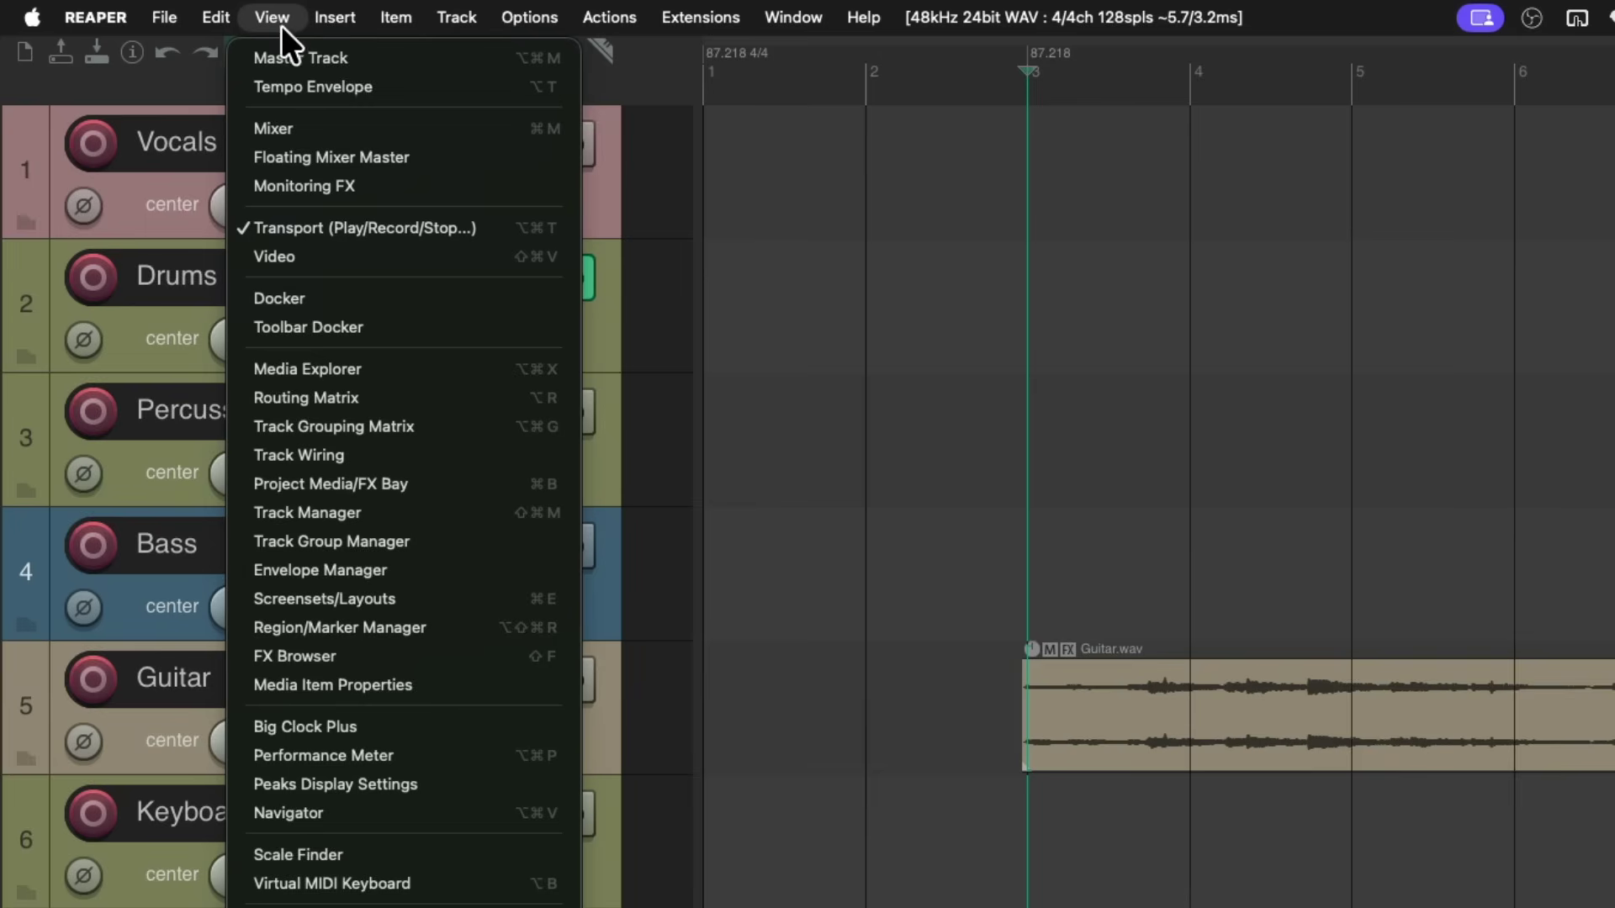
pyautogui.click(278, 55)
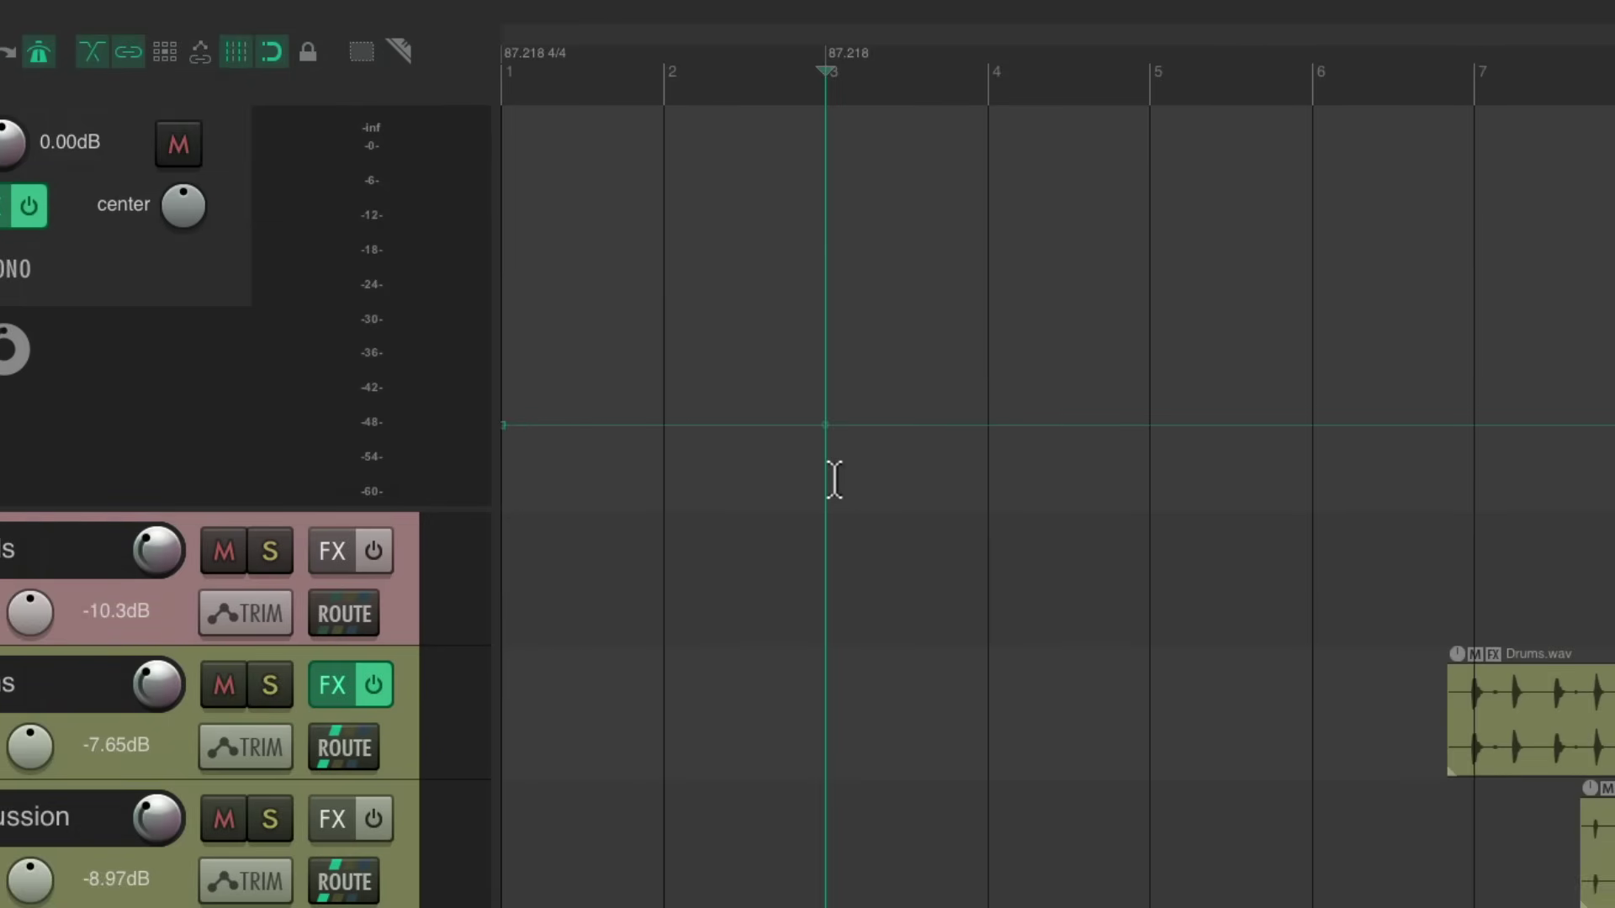
pyautogui.click(825, 430)
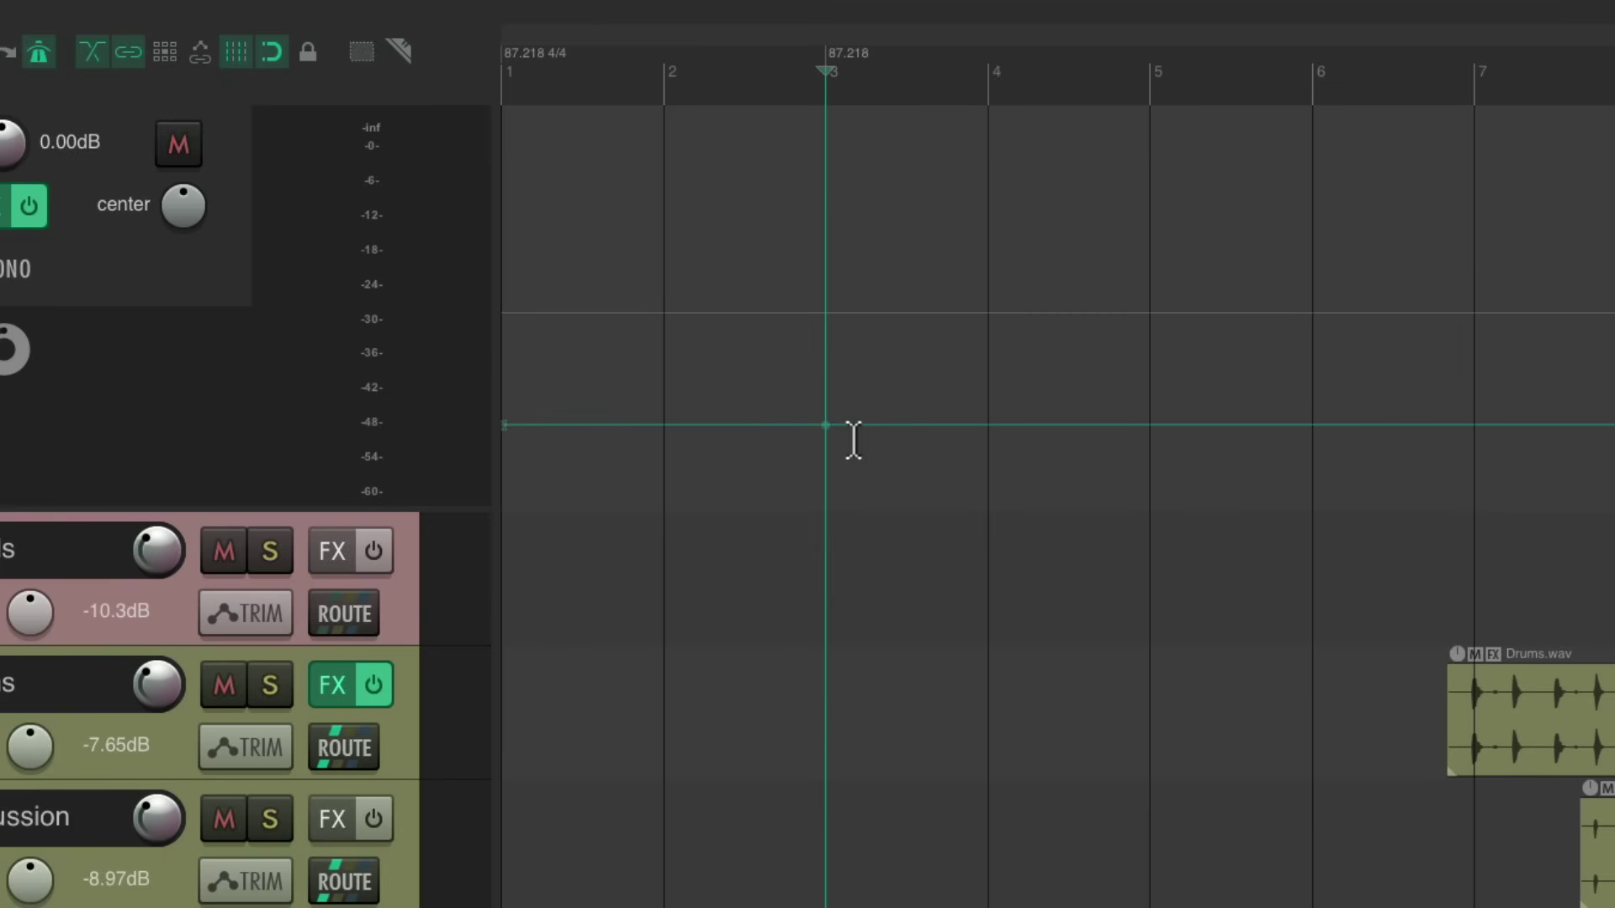
pyautogui.scroll(-5, 853, 440)
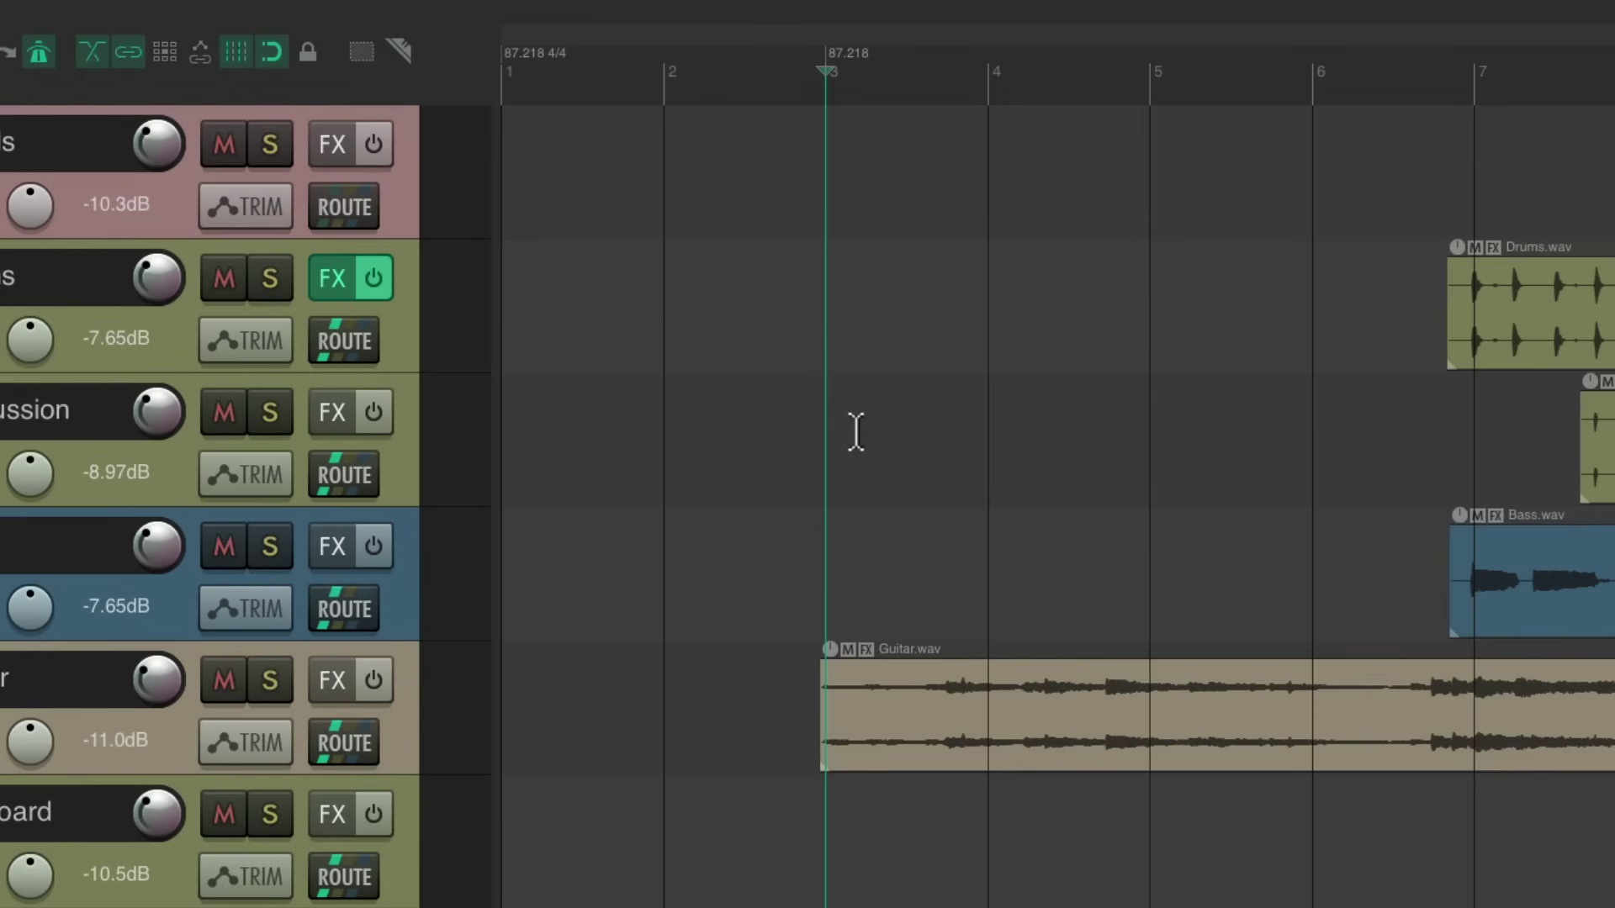
pyautogui.hotkey('shift', '/')
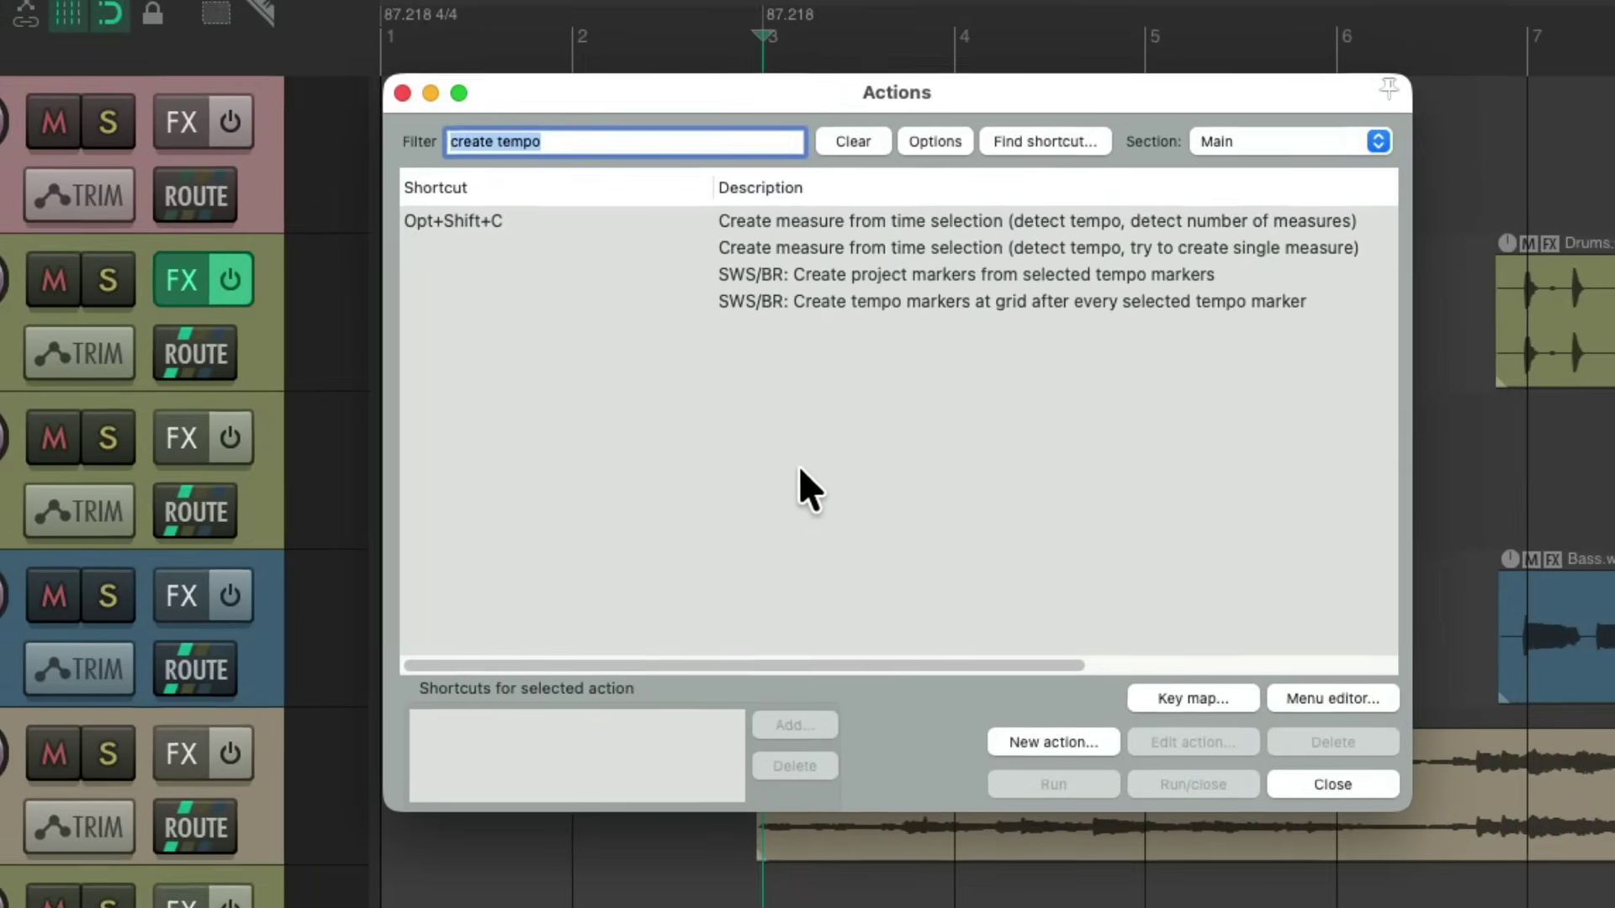
# - Run 'SWS/BR: Create tempo markers at grid after every selected tempo marker' to fill every bar
pyautogui.click(901, 295)
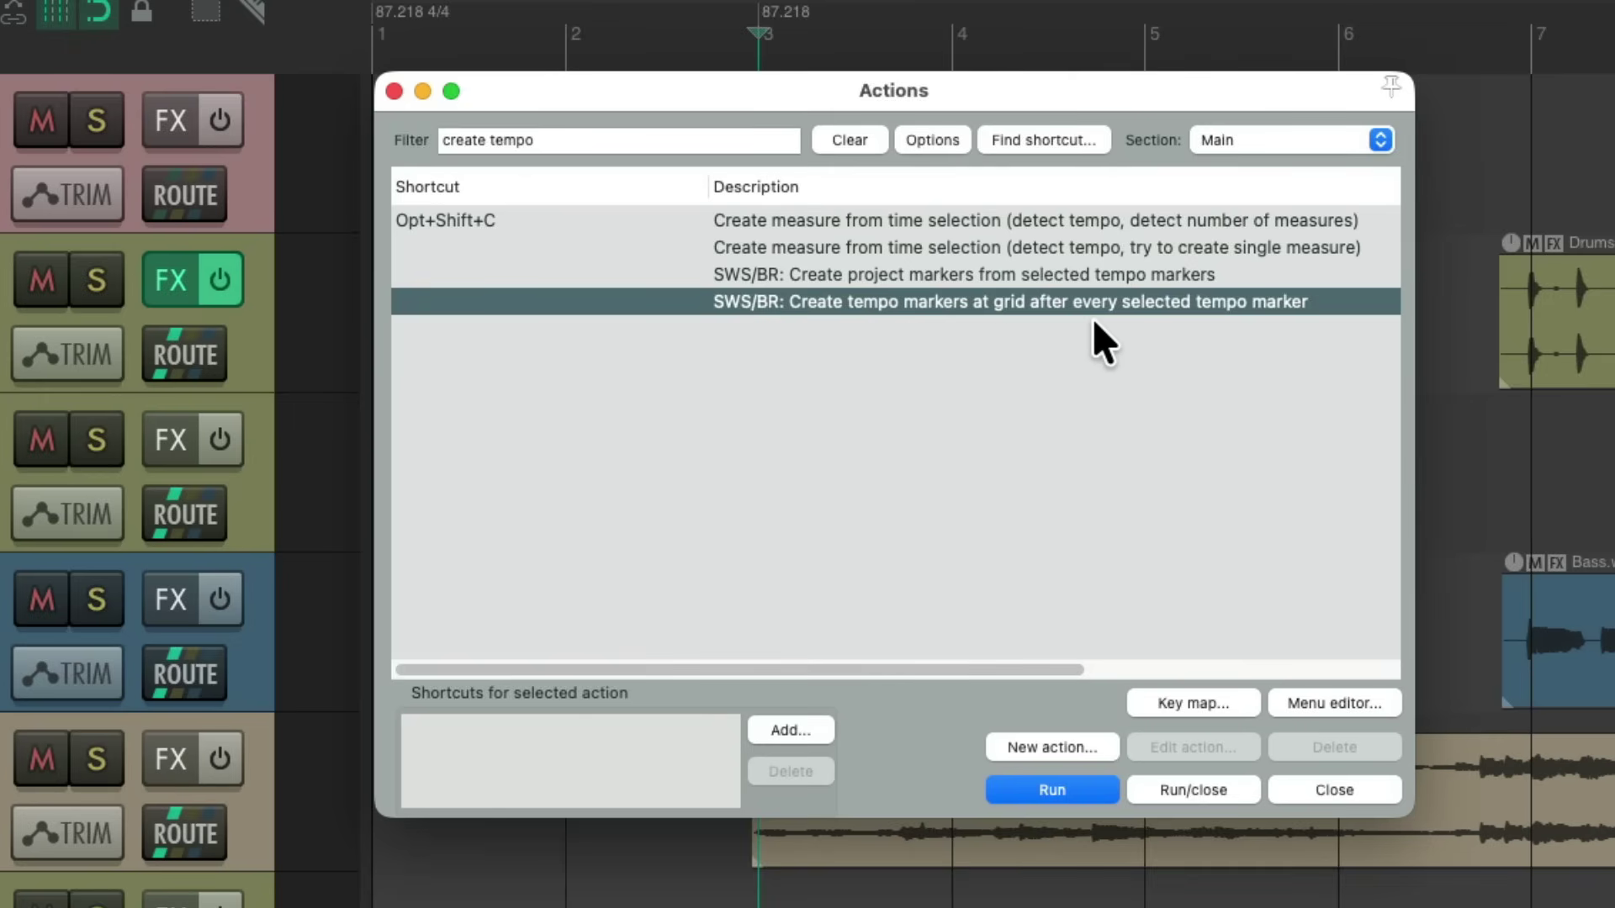
pyautogui.doubleClick(922, 305)
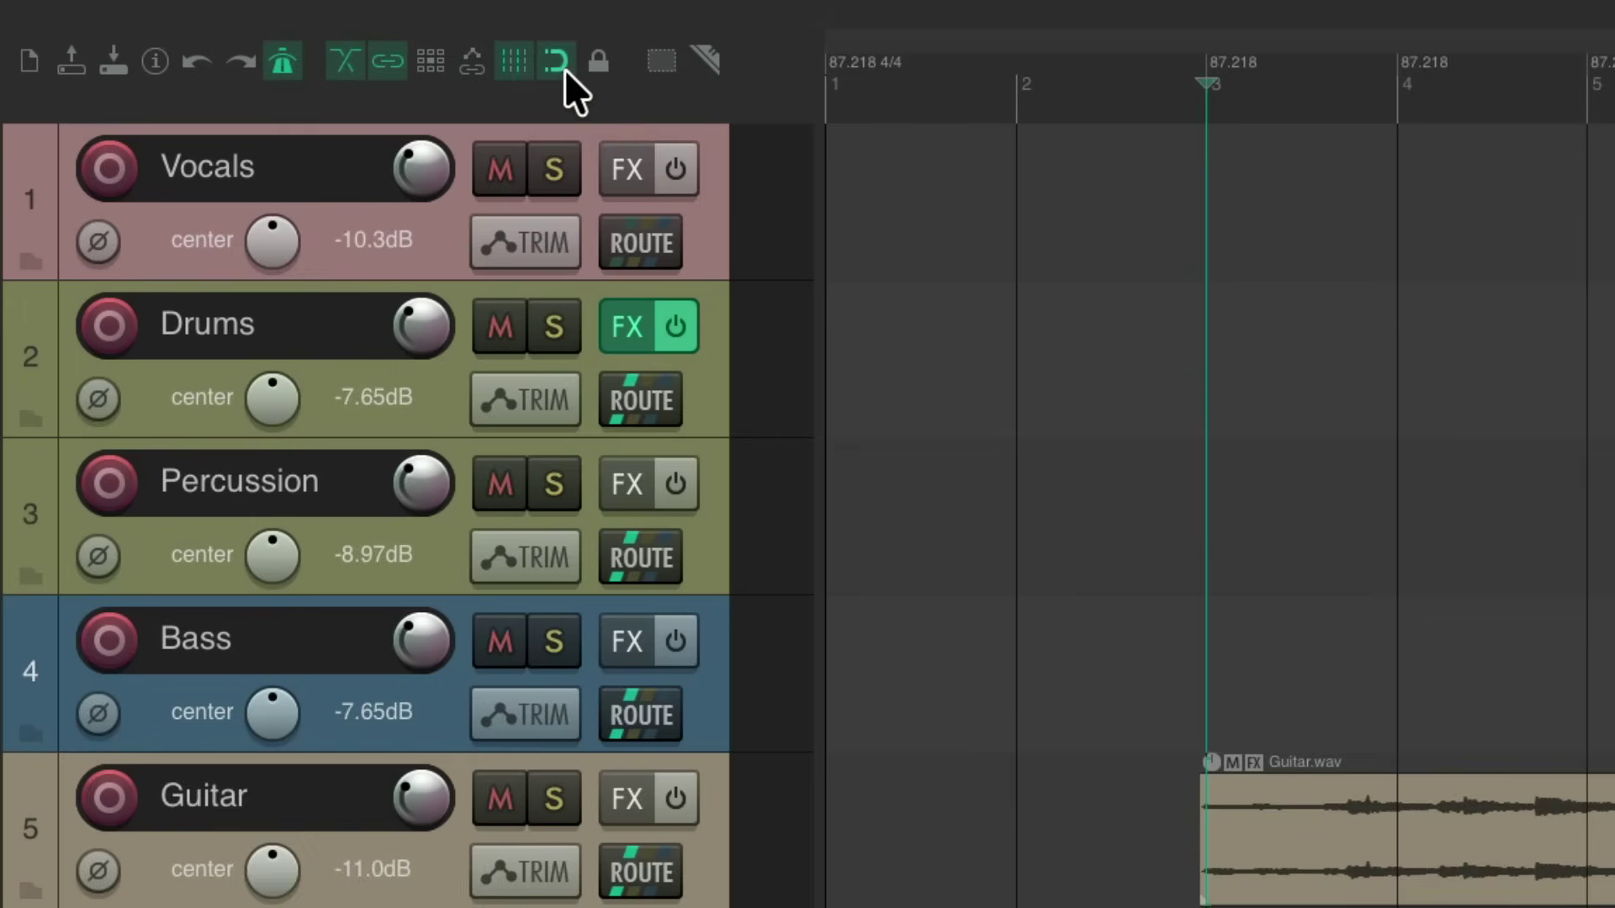
pyautogui.rightClick(557, 63)
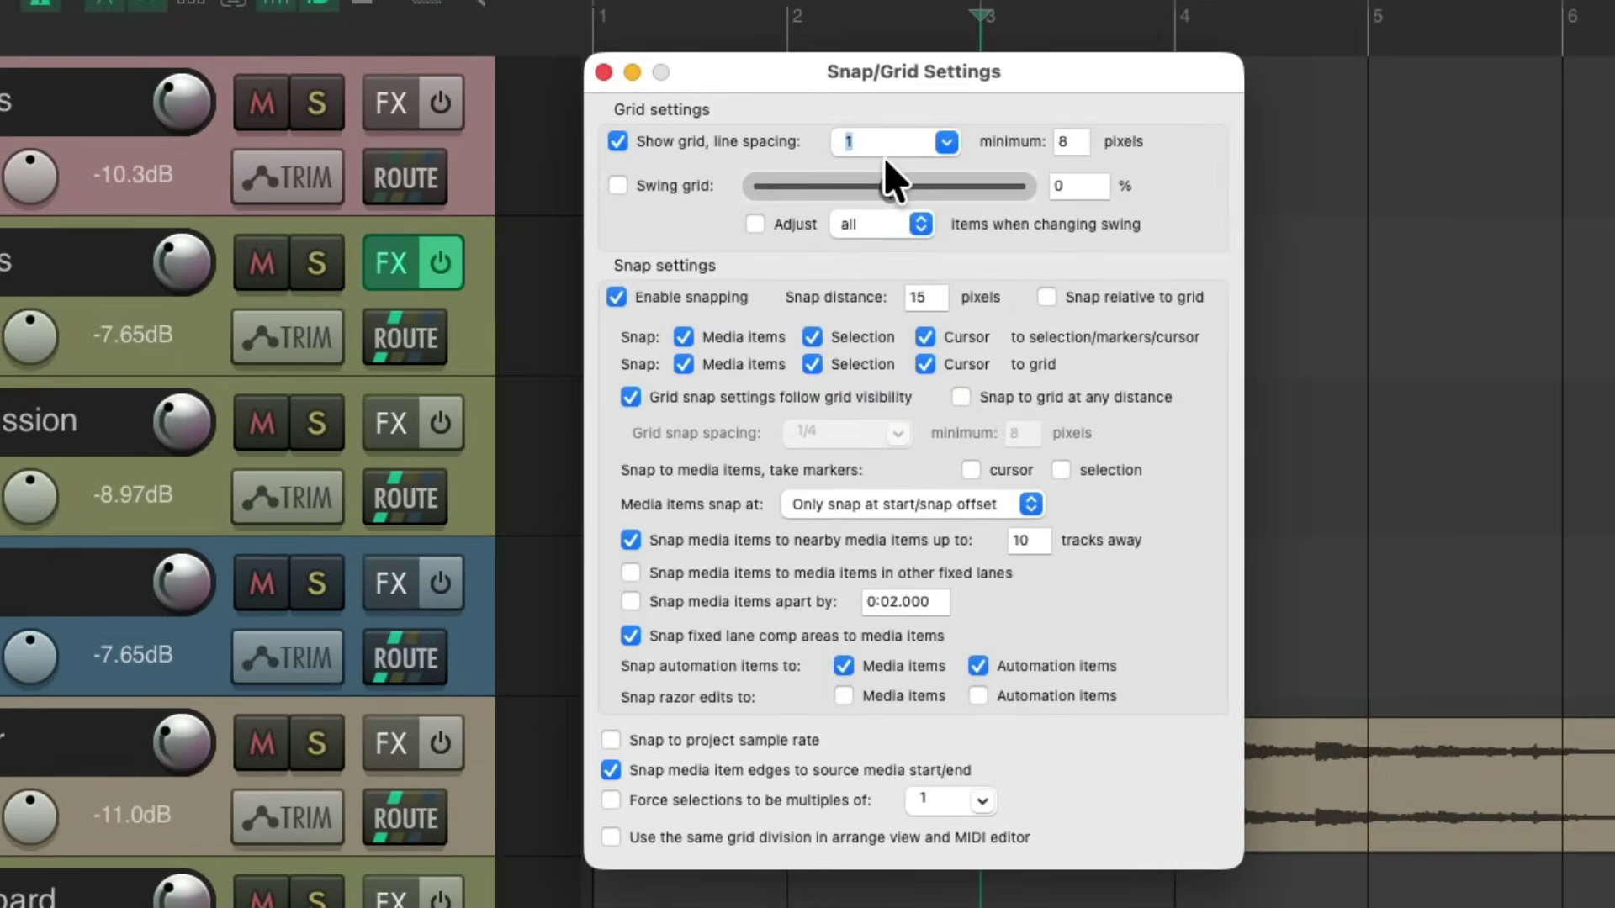
pyautogui.click(946, 143)
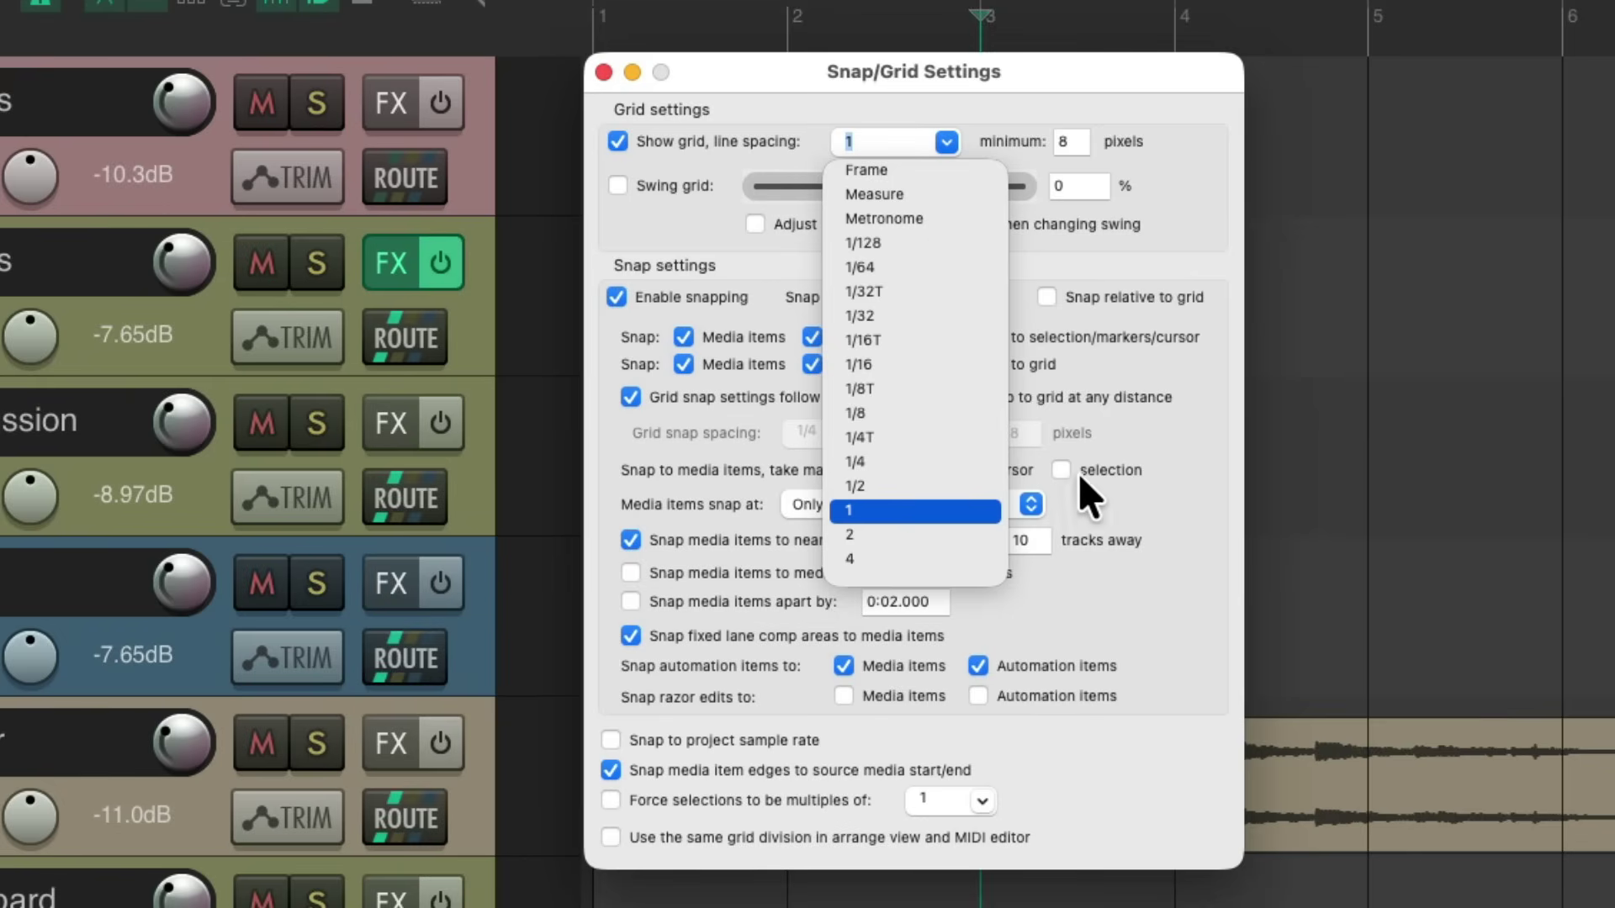
pyautogui.click(1157, 444)
pyautogui.click(603, 72)
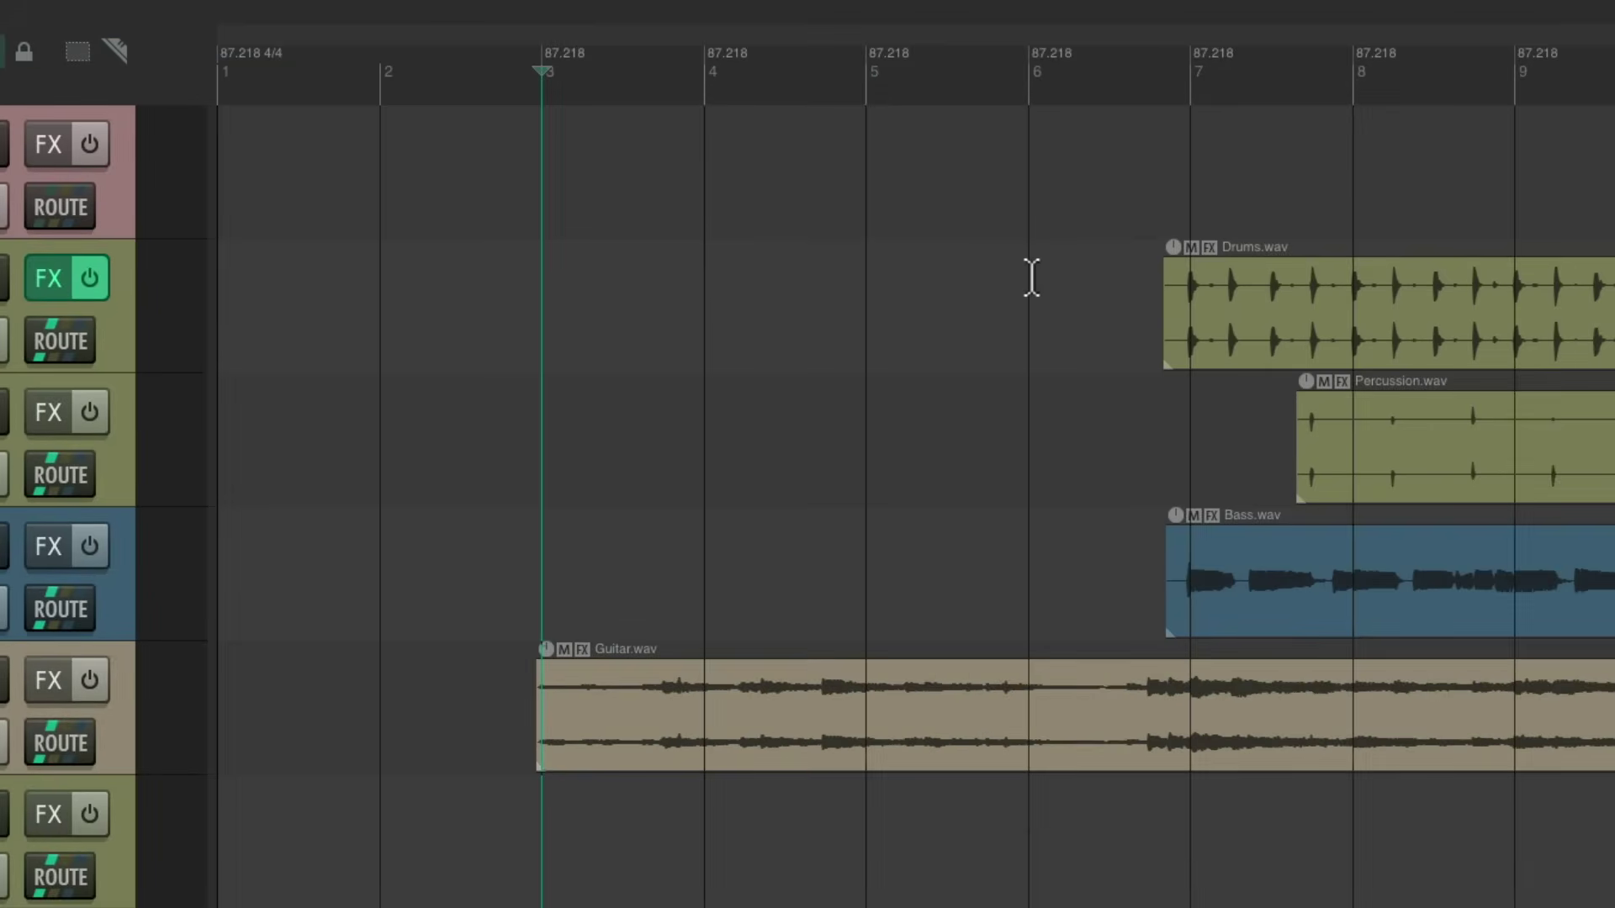
pyautogui.keyDown('alt'); pyautogui.click(726, 63); pyautogui.keyUp('alt')
pyautogui.keyDown('alt'); pyautogui.click(891, 63); pyautogui.keyUp('alt')
pyautogui.keyDown('alt'); pyautogui.click(1041, 52); pyautogui.keyUp('alt')
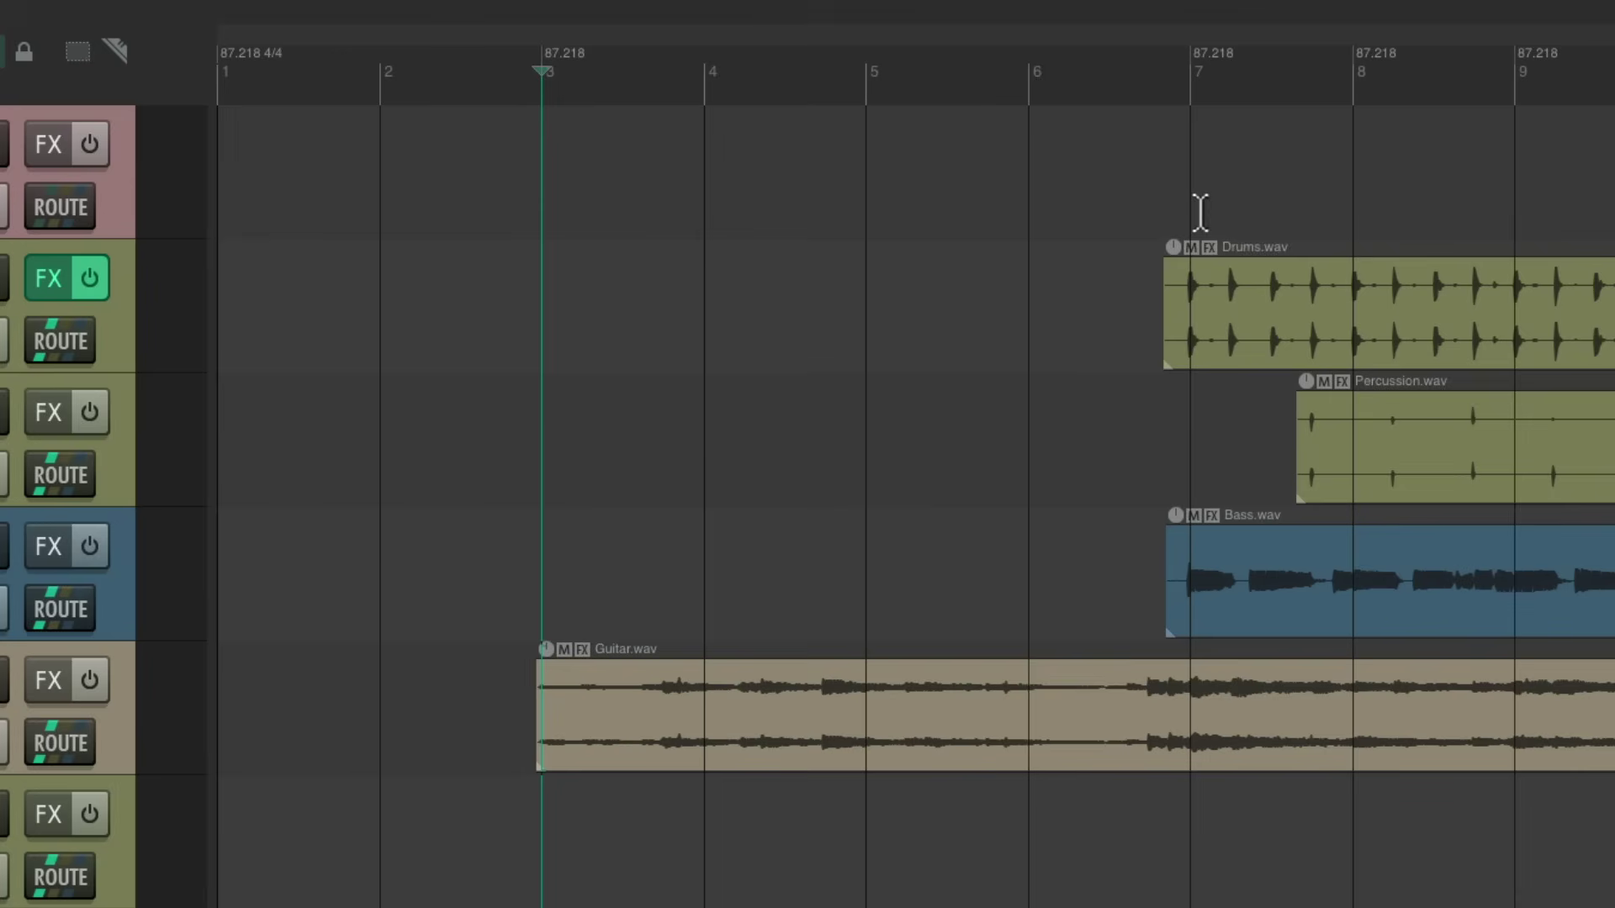
pyautogui.hscroll(3, 951, 286)
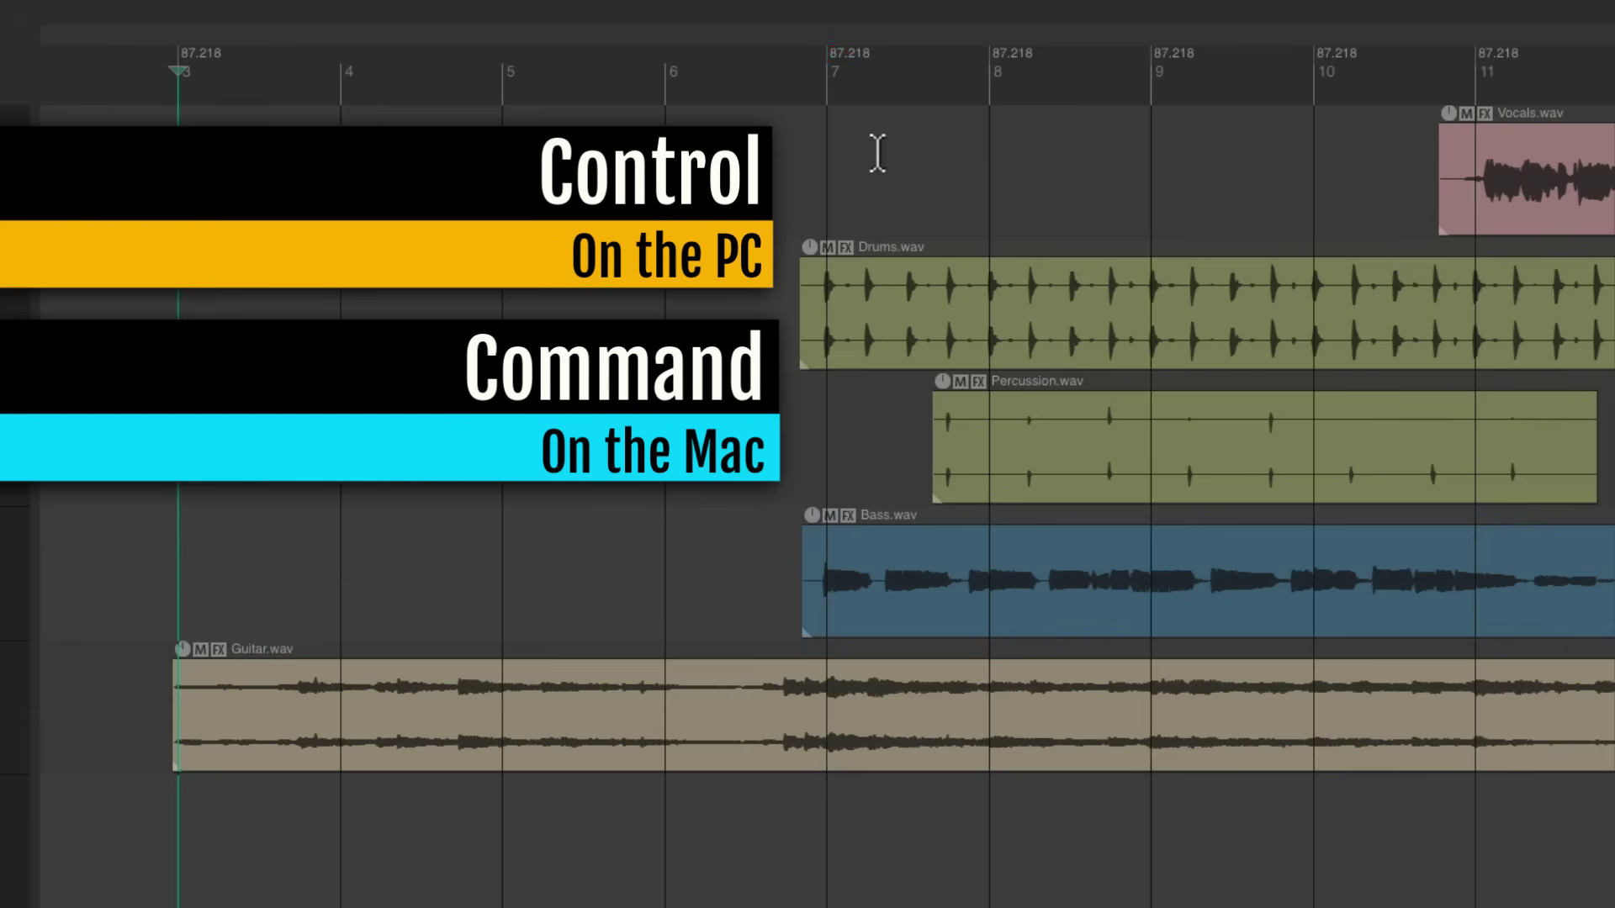
pyautogui.moveTo(851, 54)
pyautogui.mouseDown()
pyautogui.moveTo(755, 62)
pyautogui.moveTo(916, 54)
pyautogui.moveTo(851, 63)
pyautogui.mouseUp()
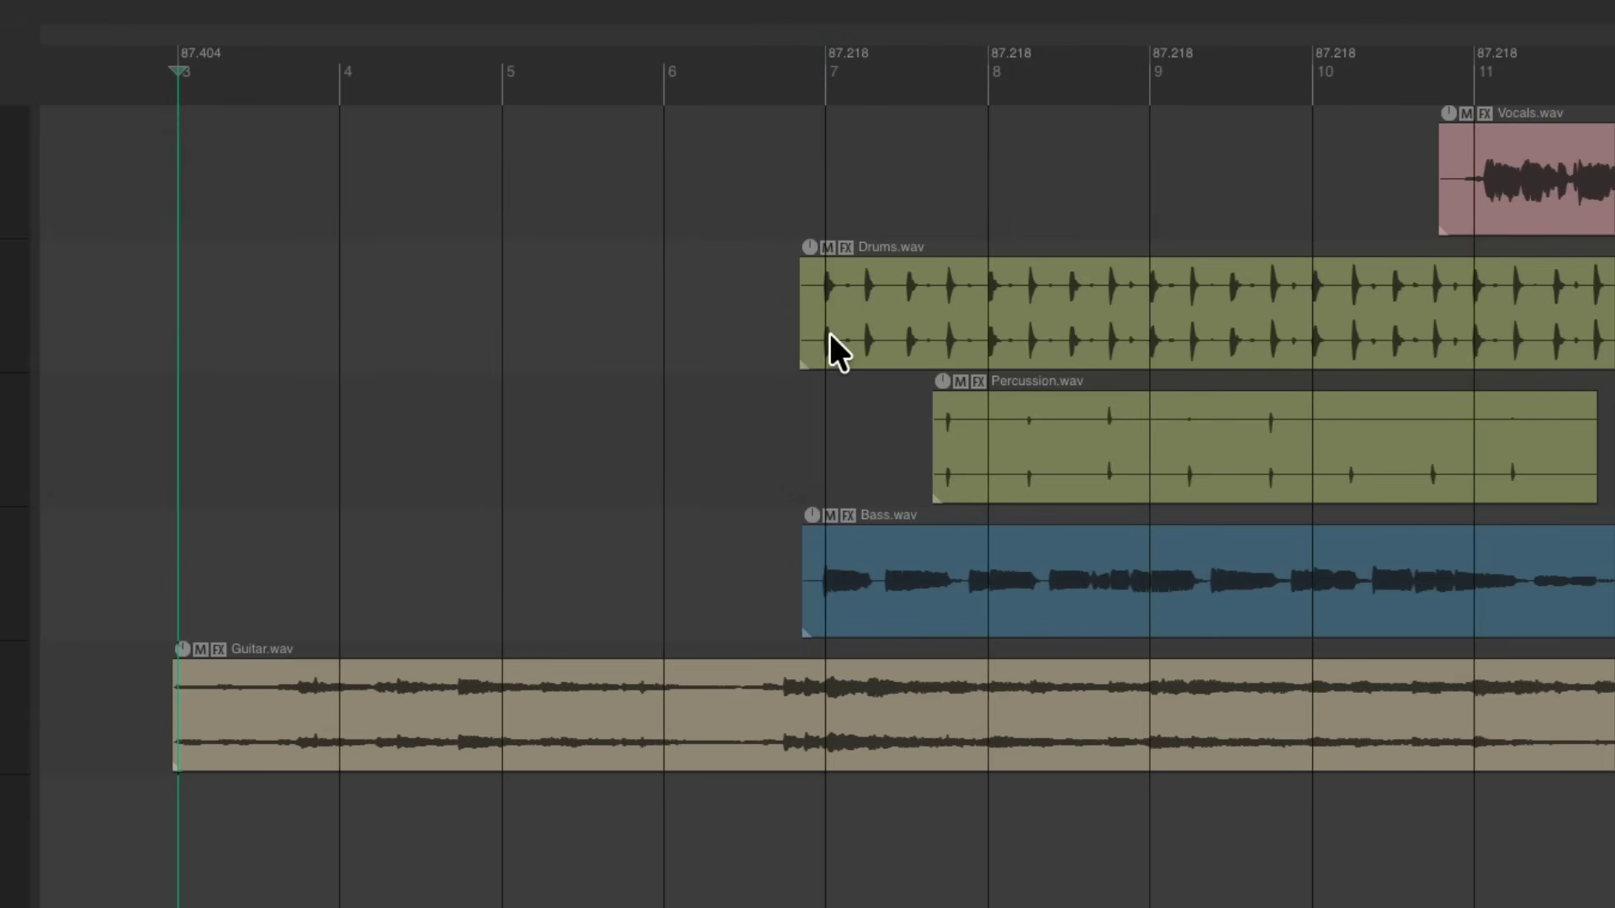
pyautogui.scroll(5, 829, 333)
pyautogui.scroll(3, 829, 333)
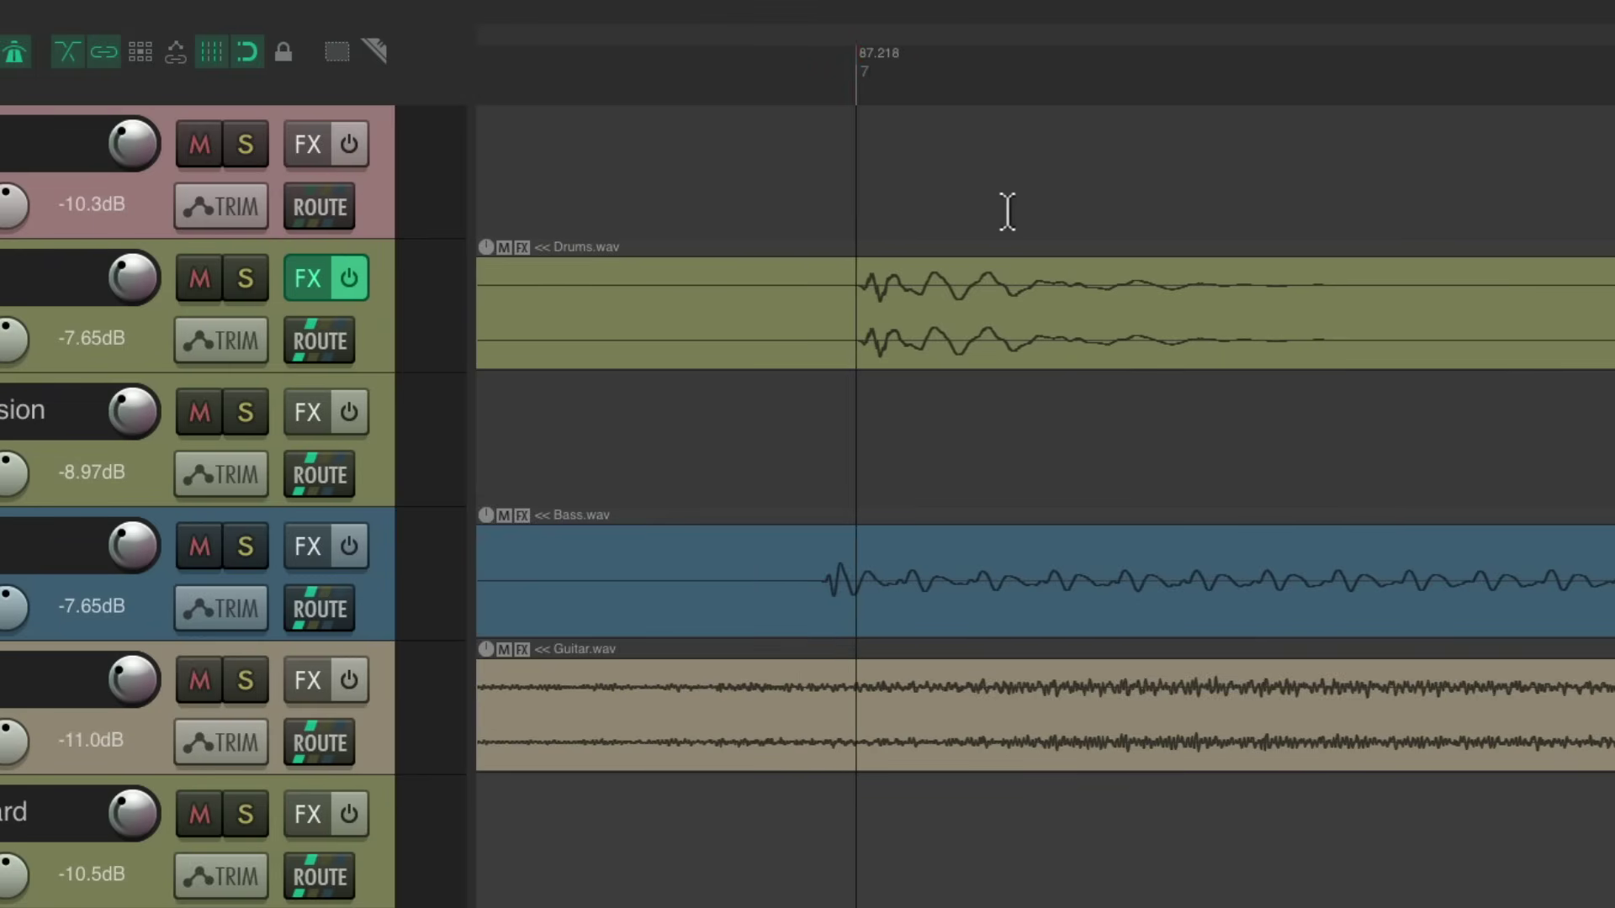
pyautogui.scroll(-5, 1007, 210)
pyautogui.scroll(-3, 1028, 211)
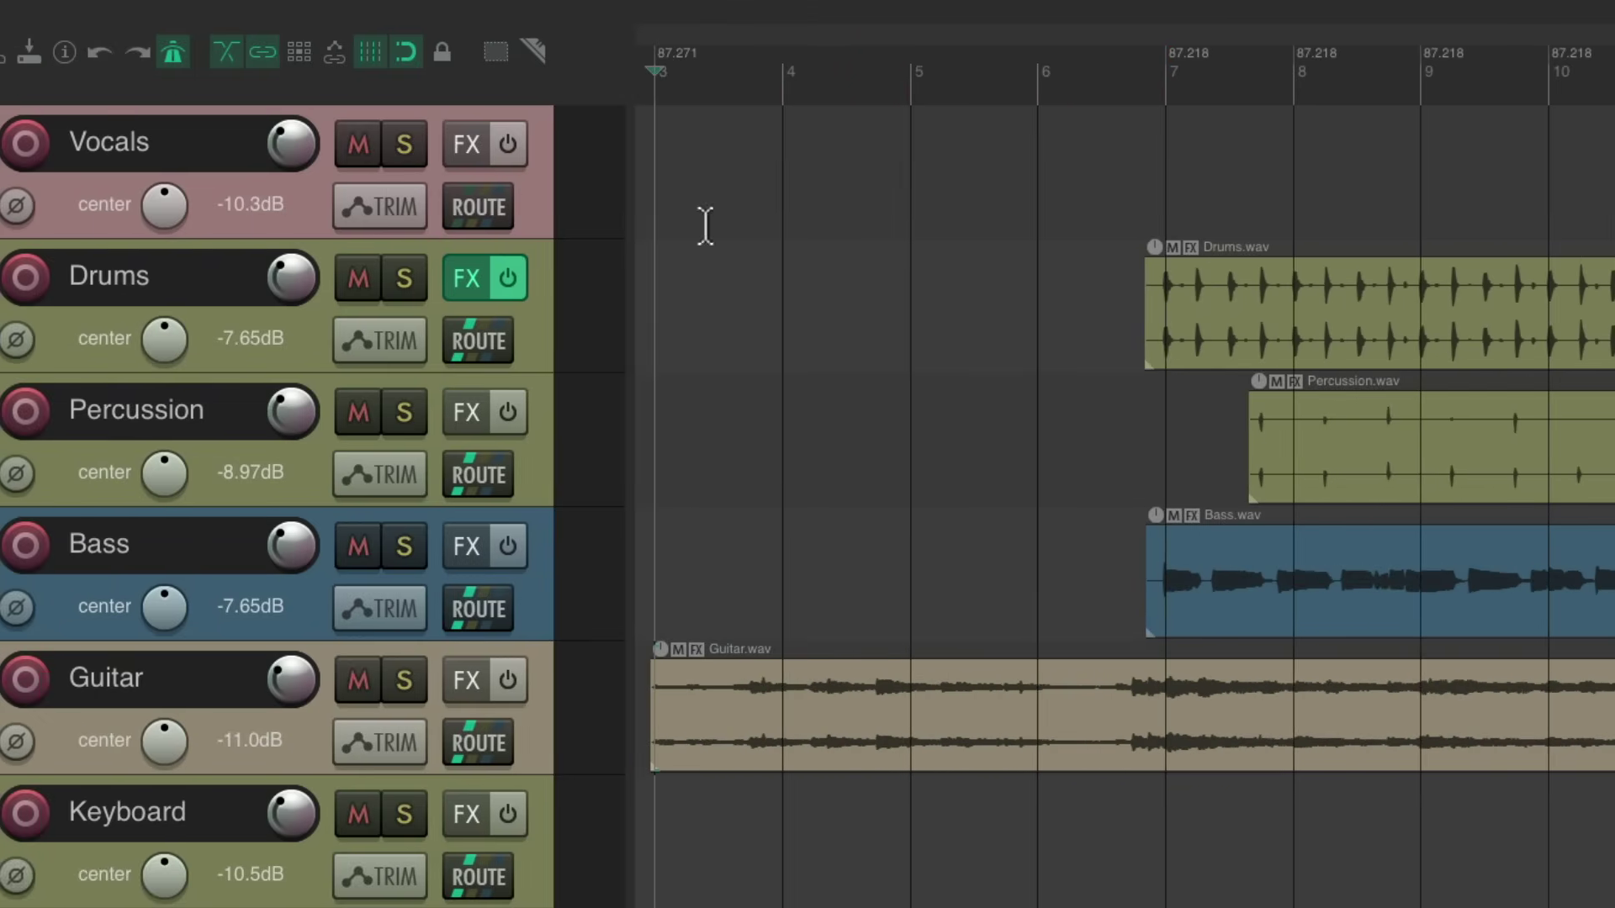
pyautogui.press('space')
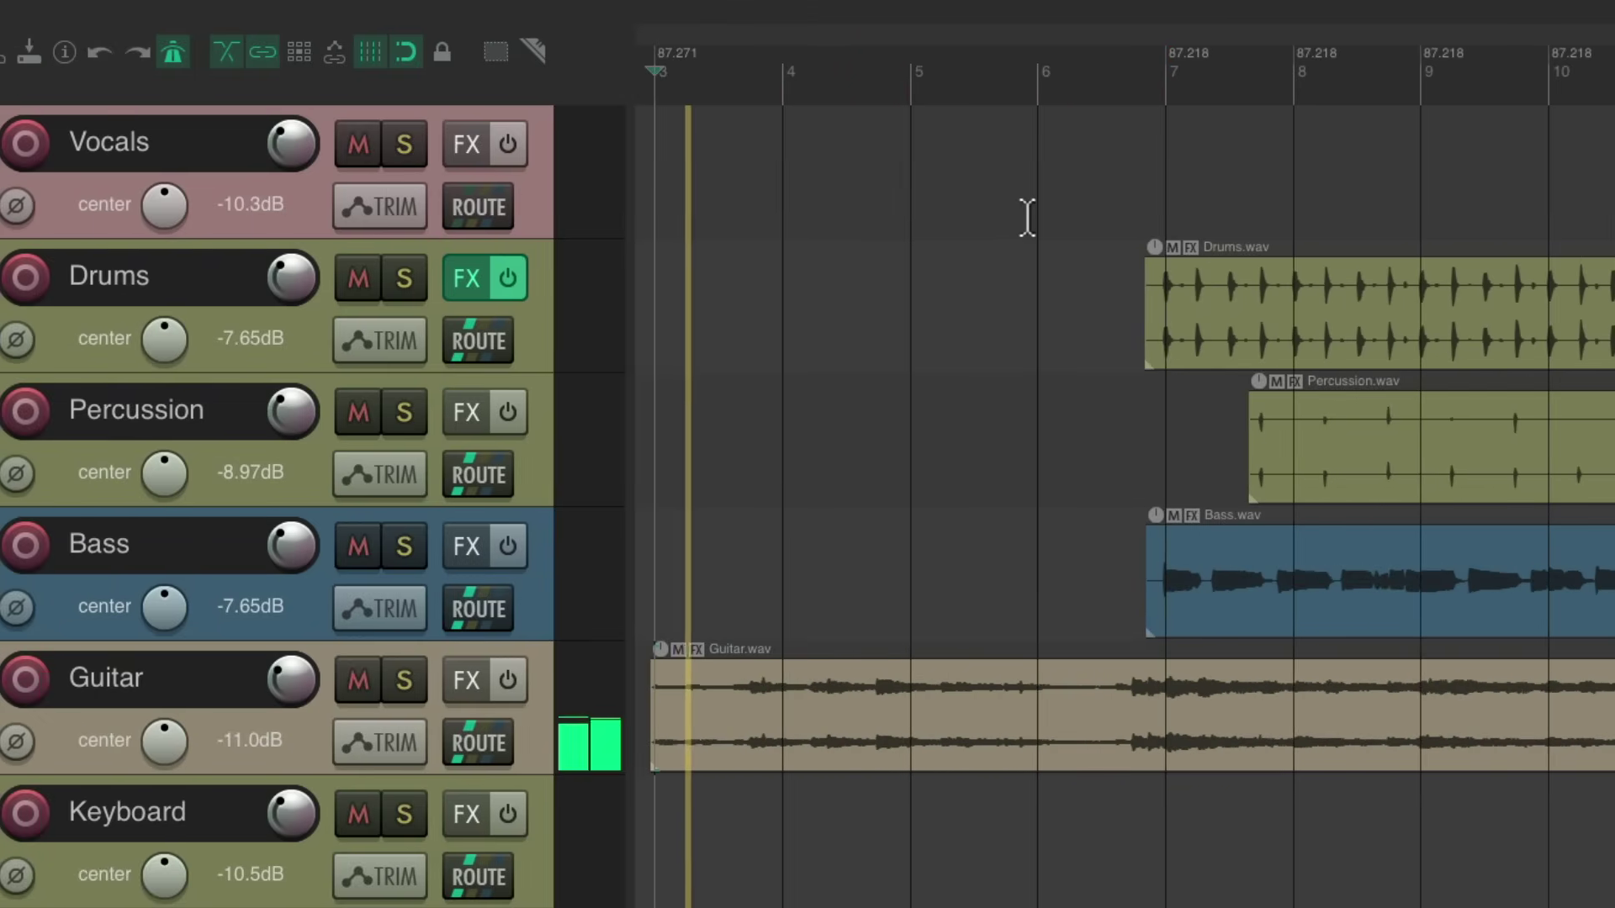
pyautogui.press('space')
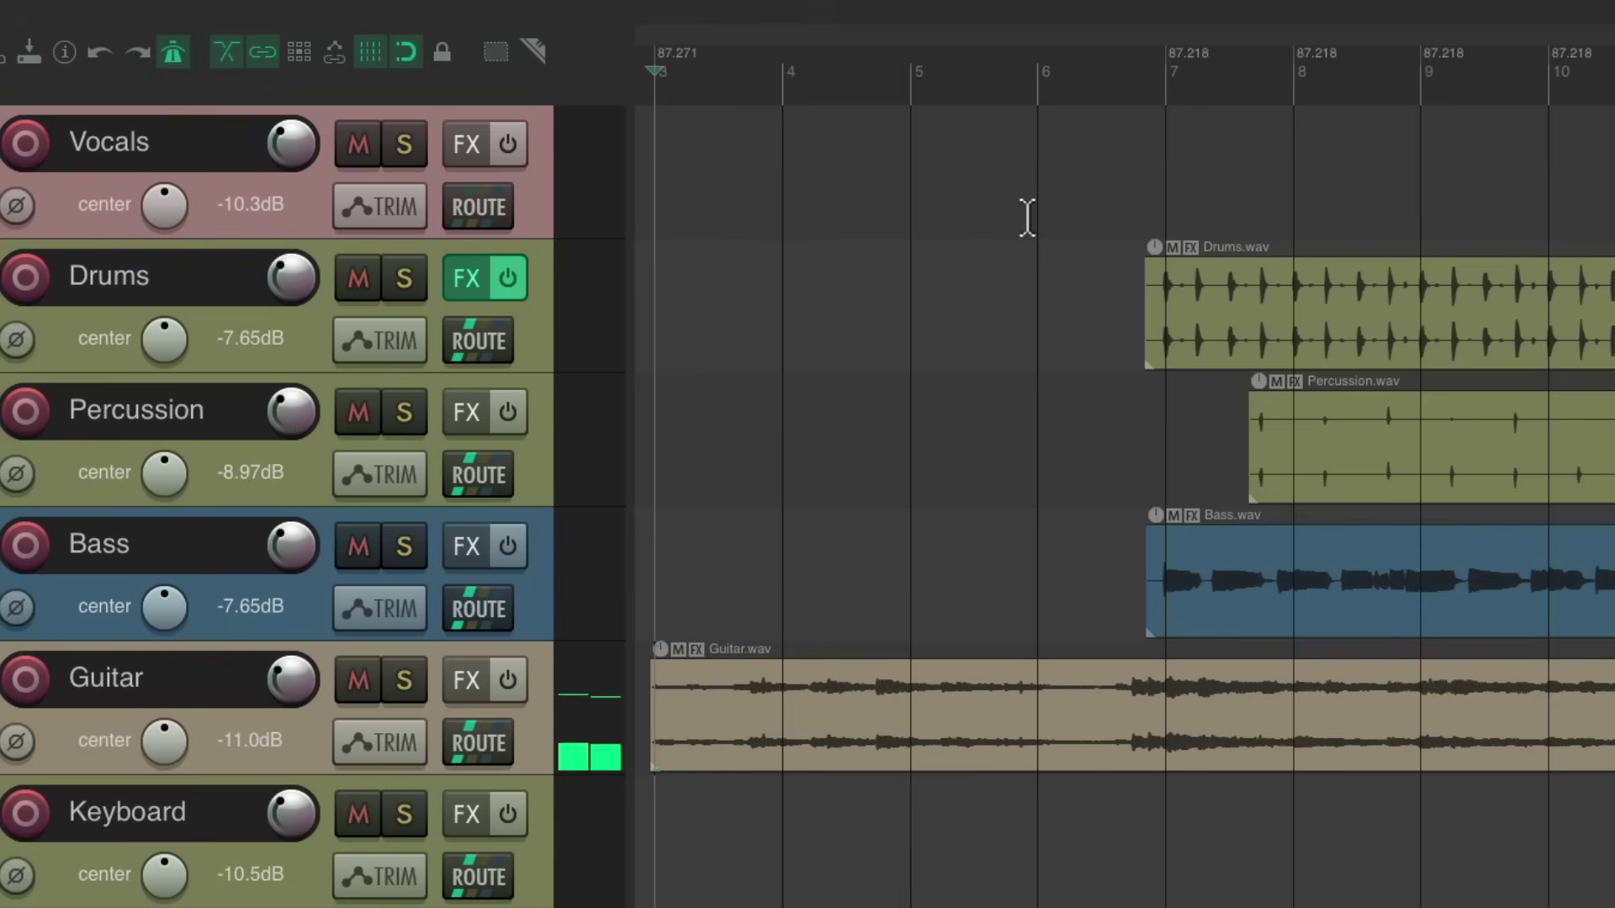
pyautogui.scroll(5, 1161, 228)
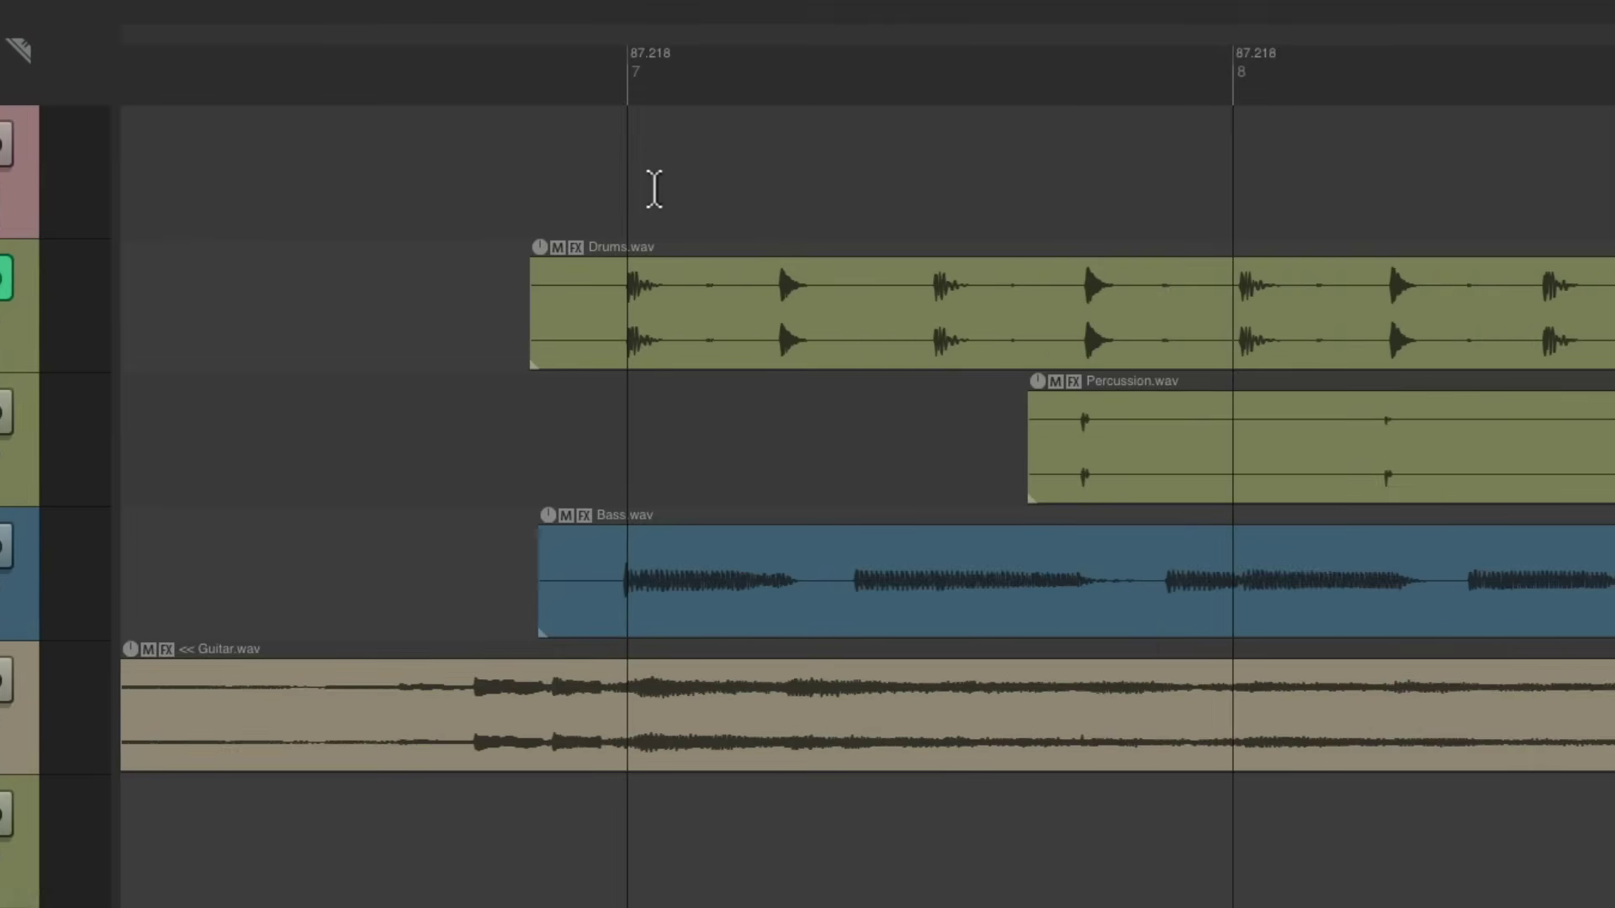
pyautogui.scroll(2, 645, 188)
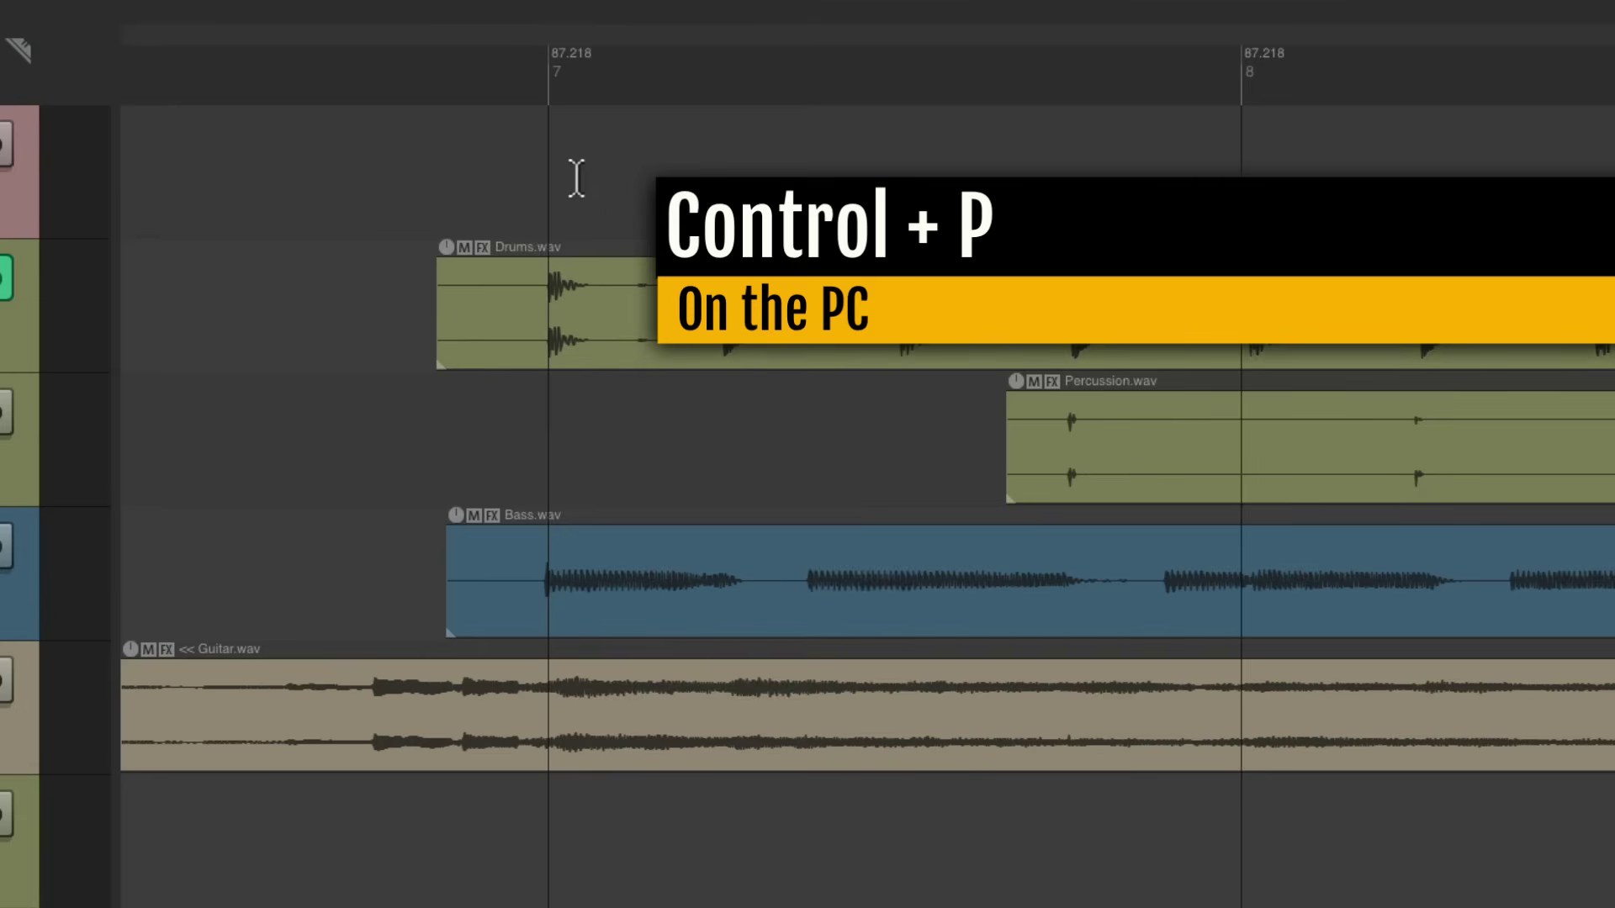
# - In Preferences > Mouse Modifiers, set tempo-marker left-drag default to 'Move tempo marker, adjusting previous tempo'
pyautogui.press('super+comma')
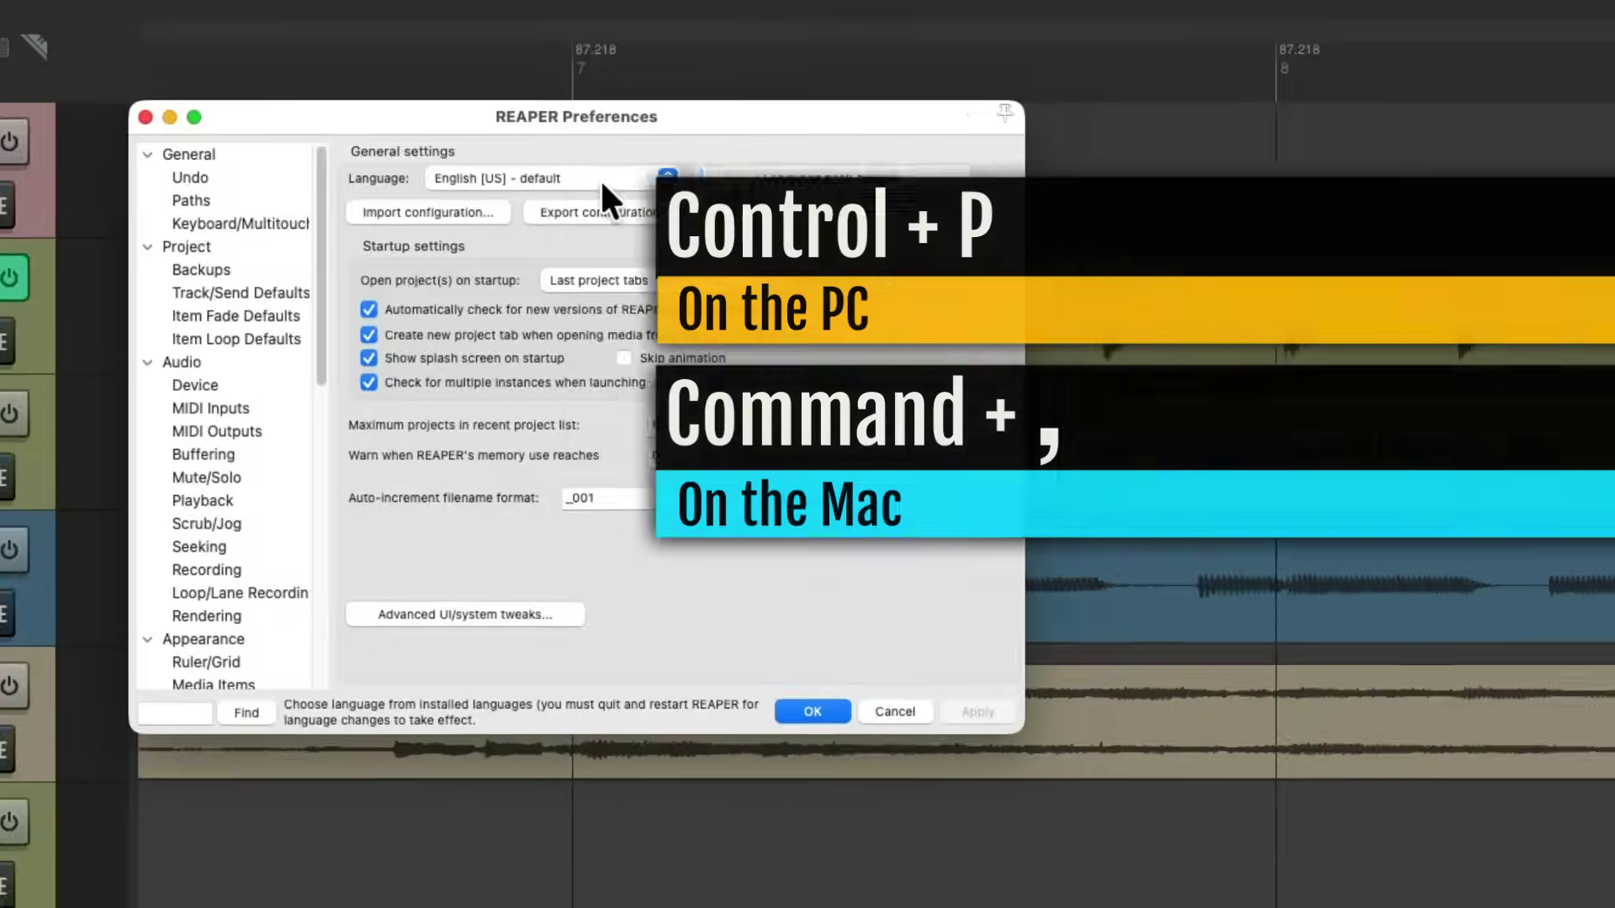
pyautogui.scroll(-5, 272, 469)
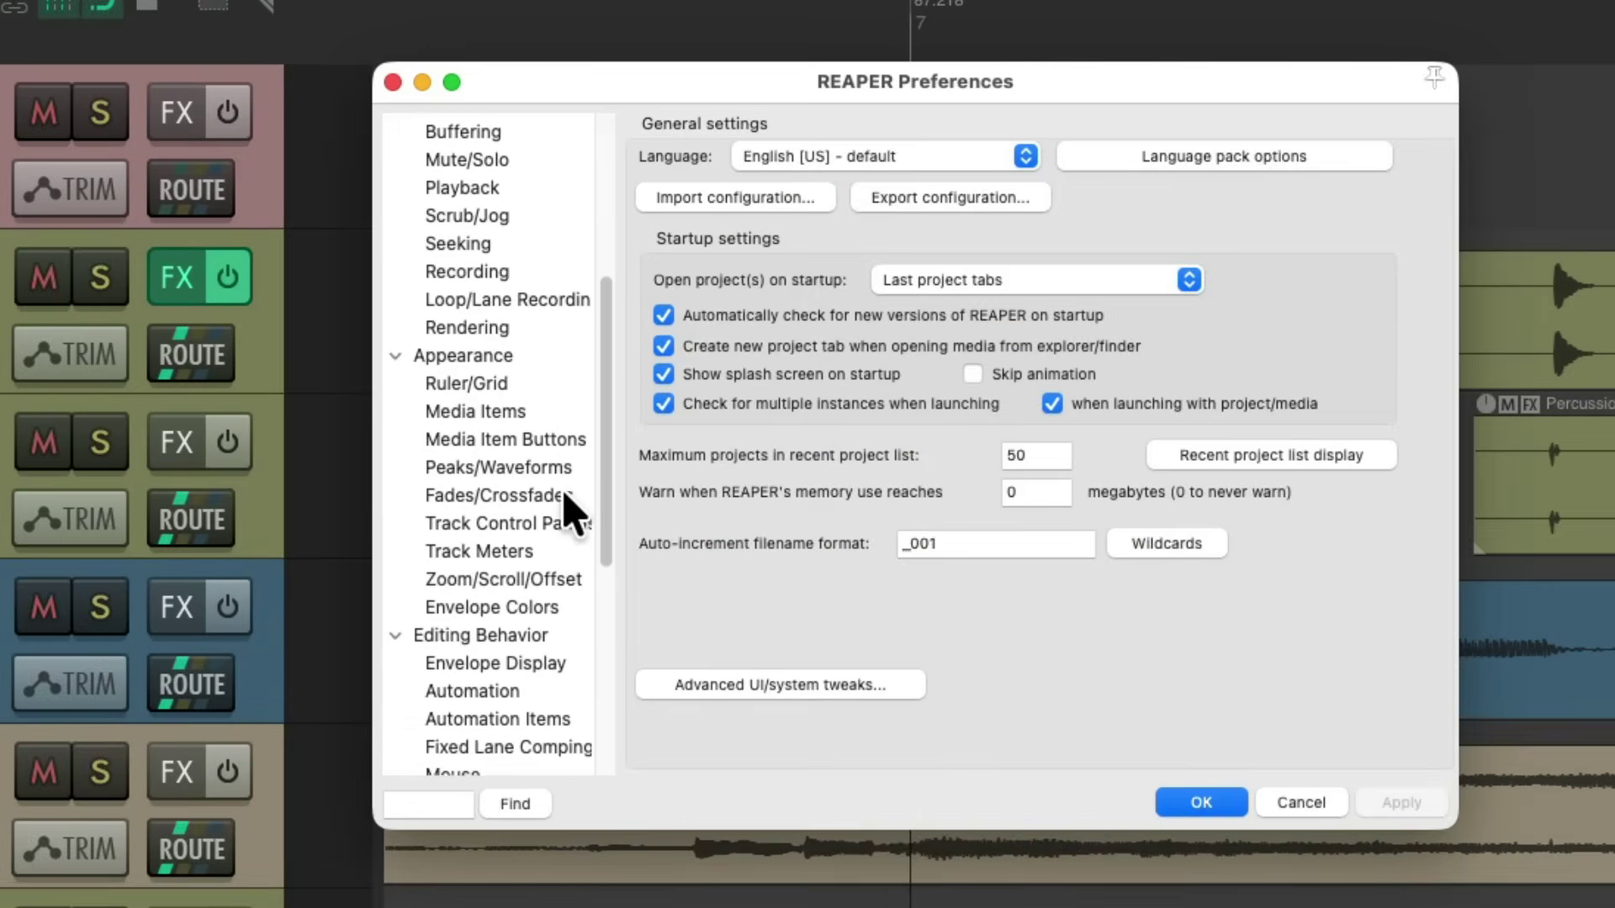
pyautogui.scroll(-5, 564, 497)
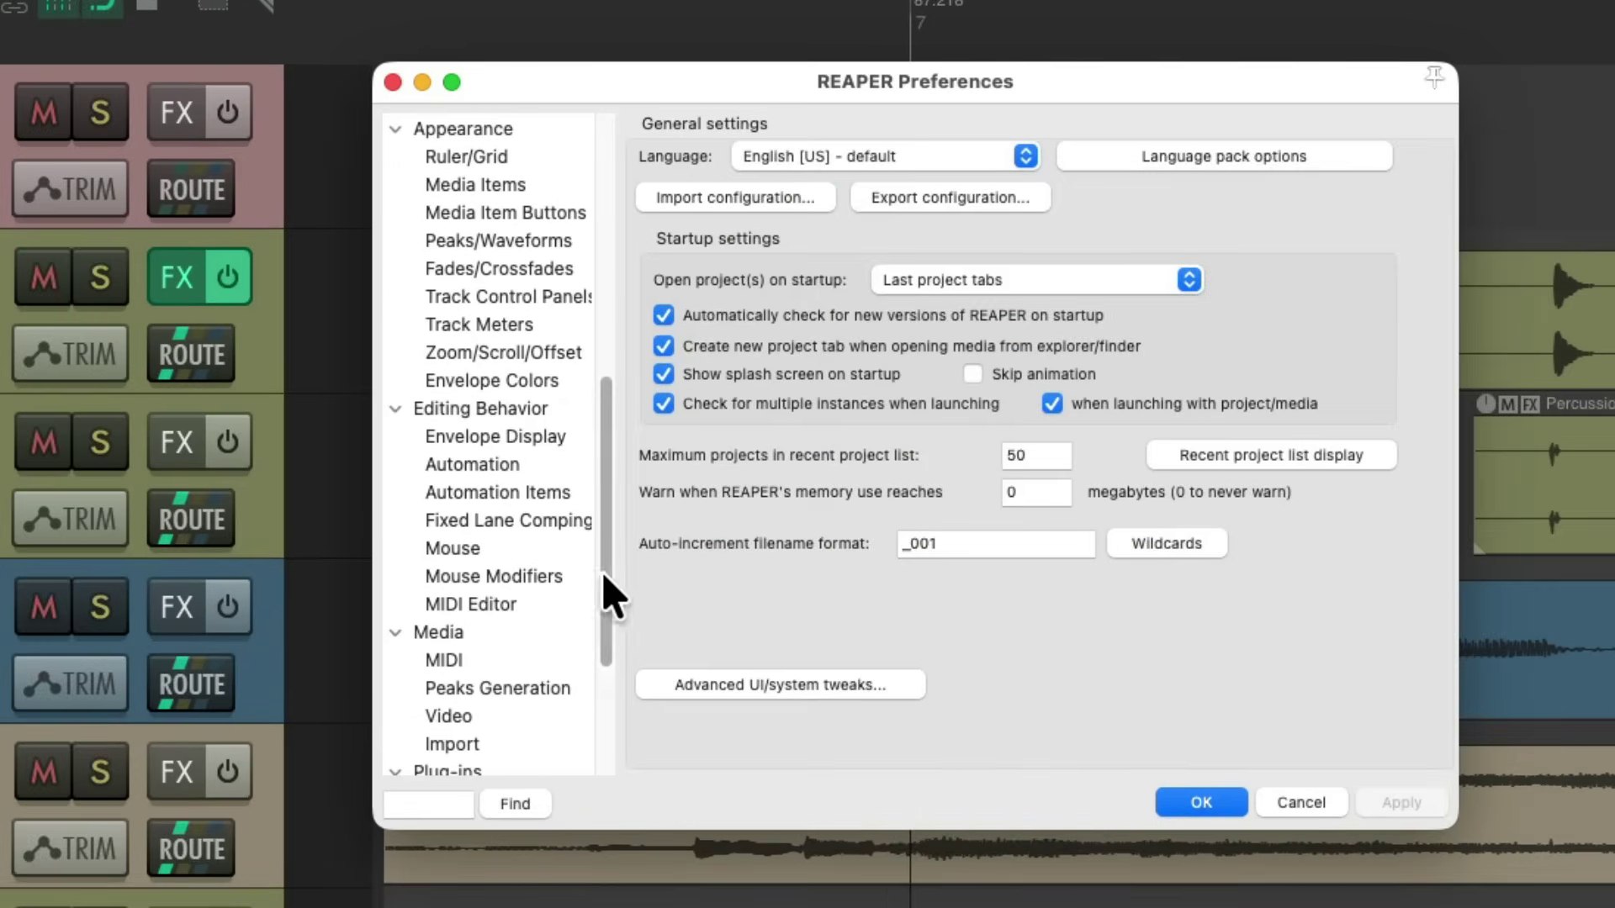
pyautogui.click(568, 579)
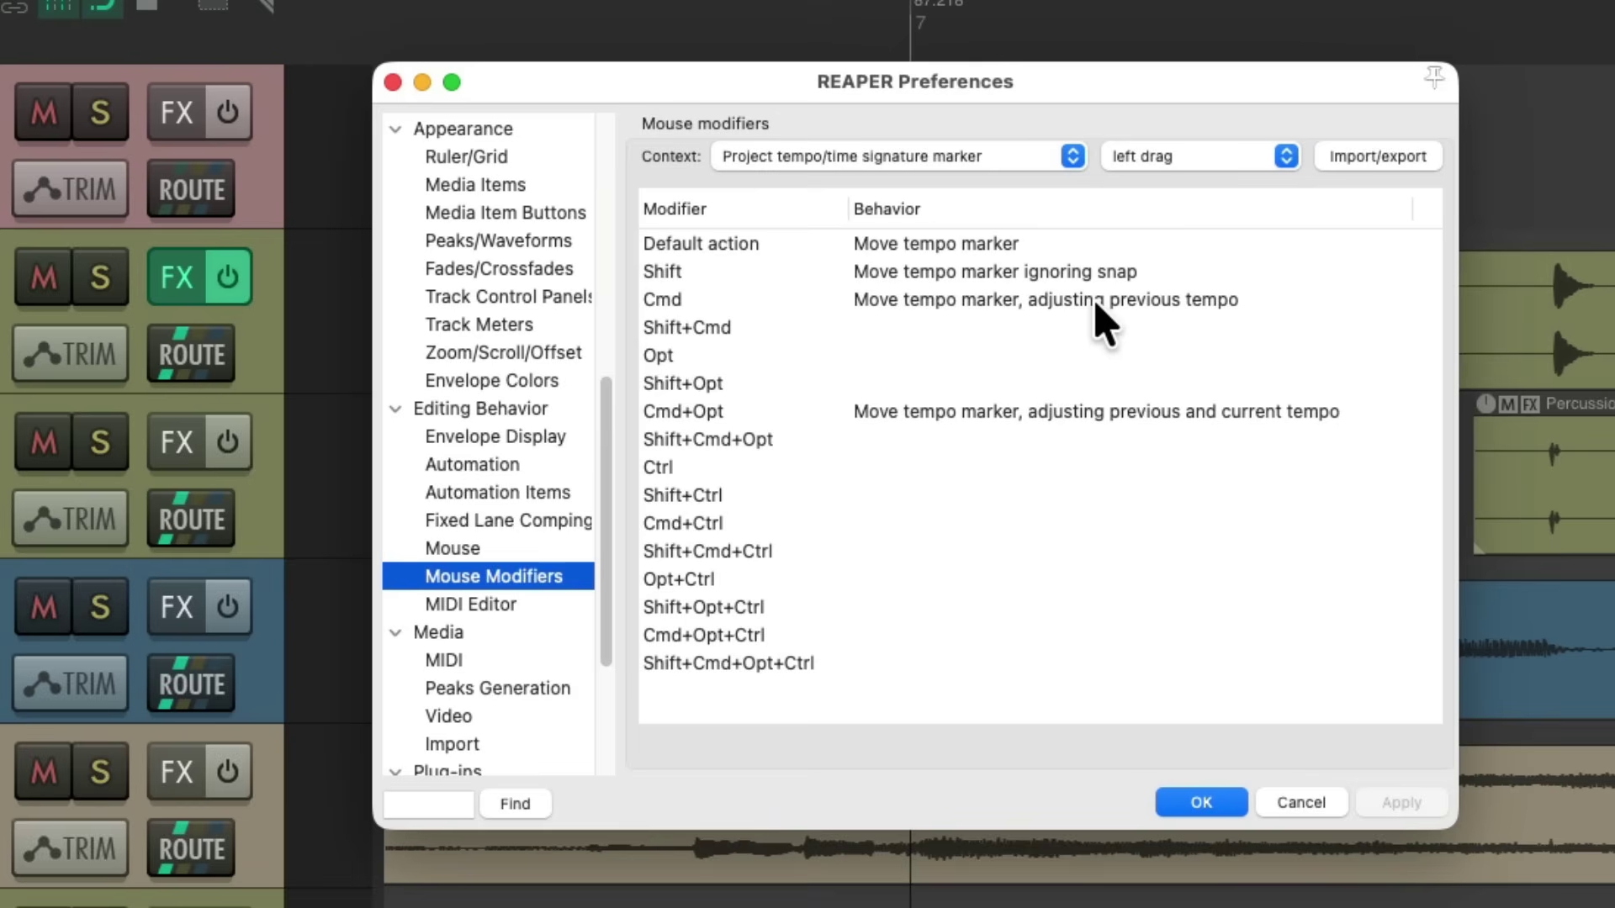
pyautogui.click(987, 244)
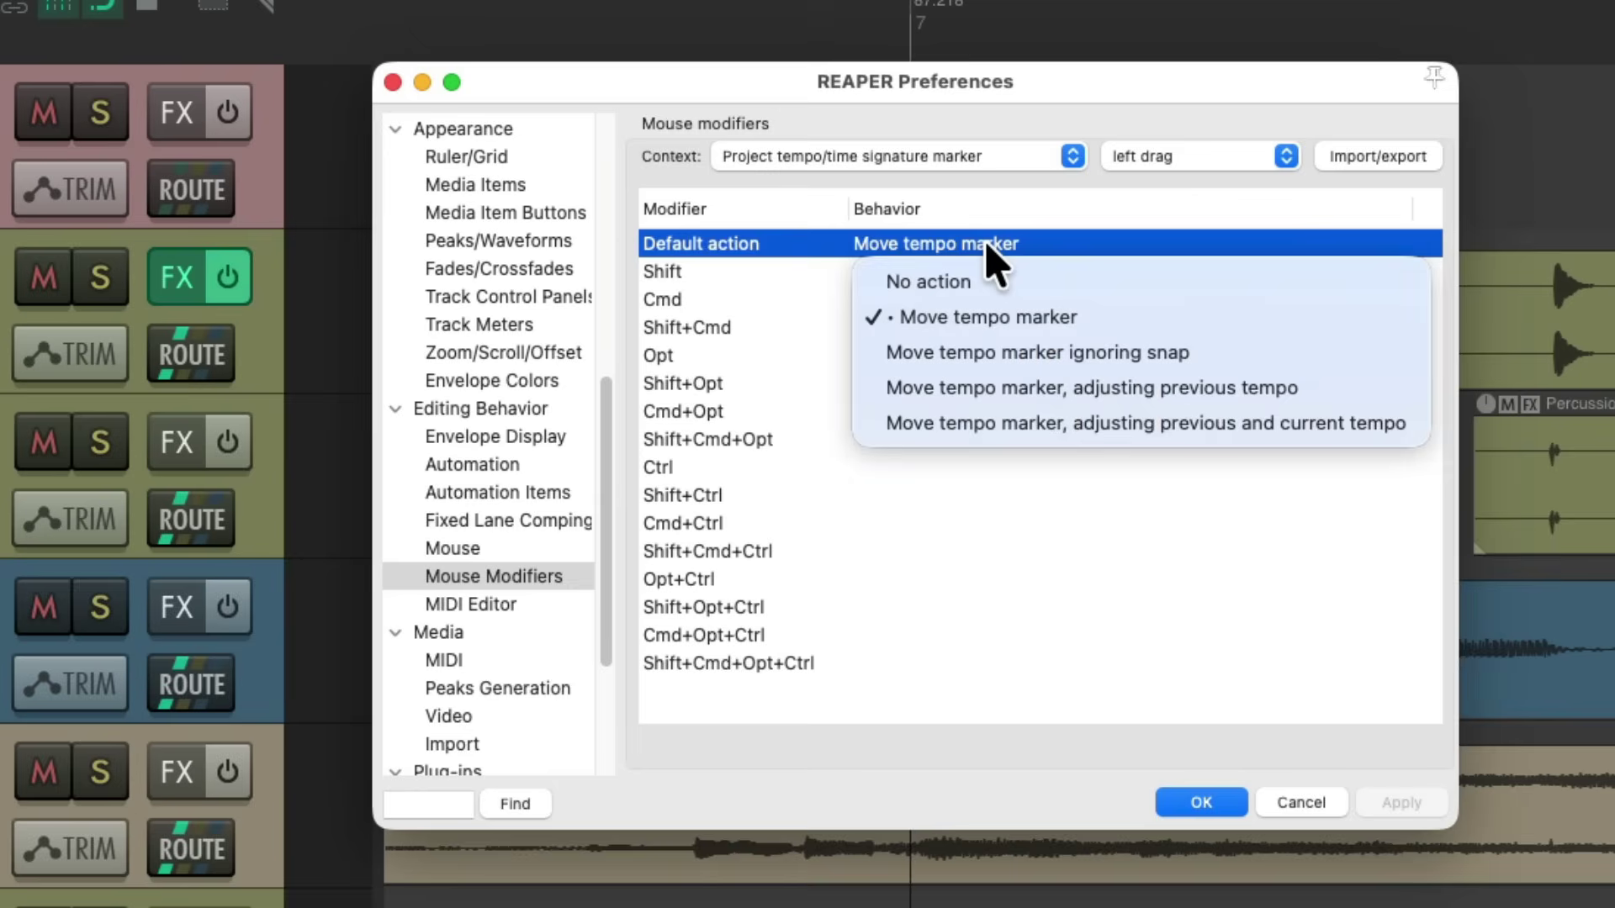
pyautogui.click(1010, 389)
pyautogui.click(1219, 801)
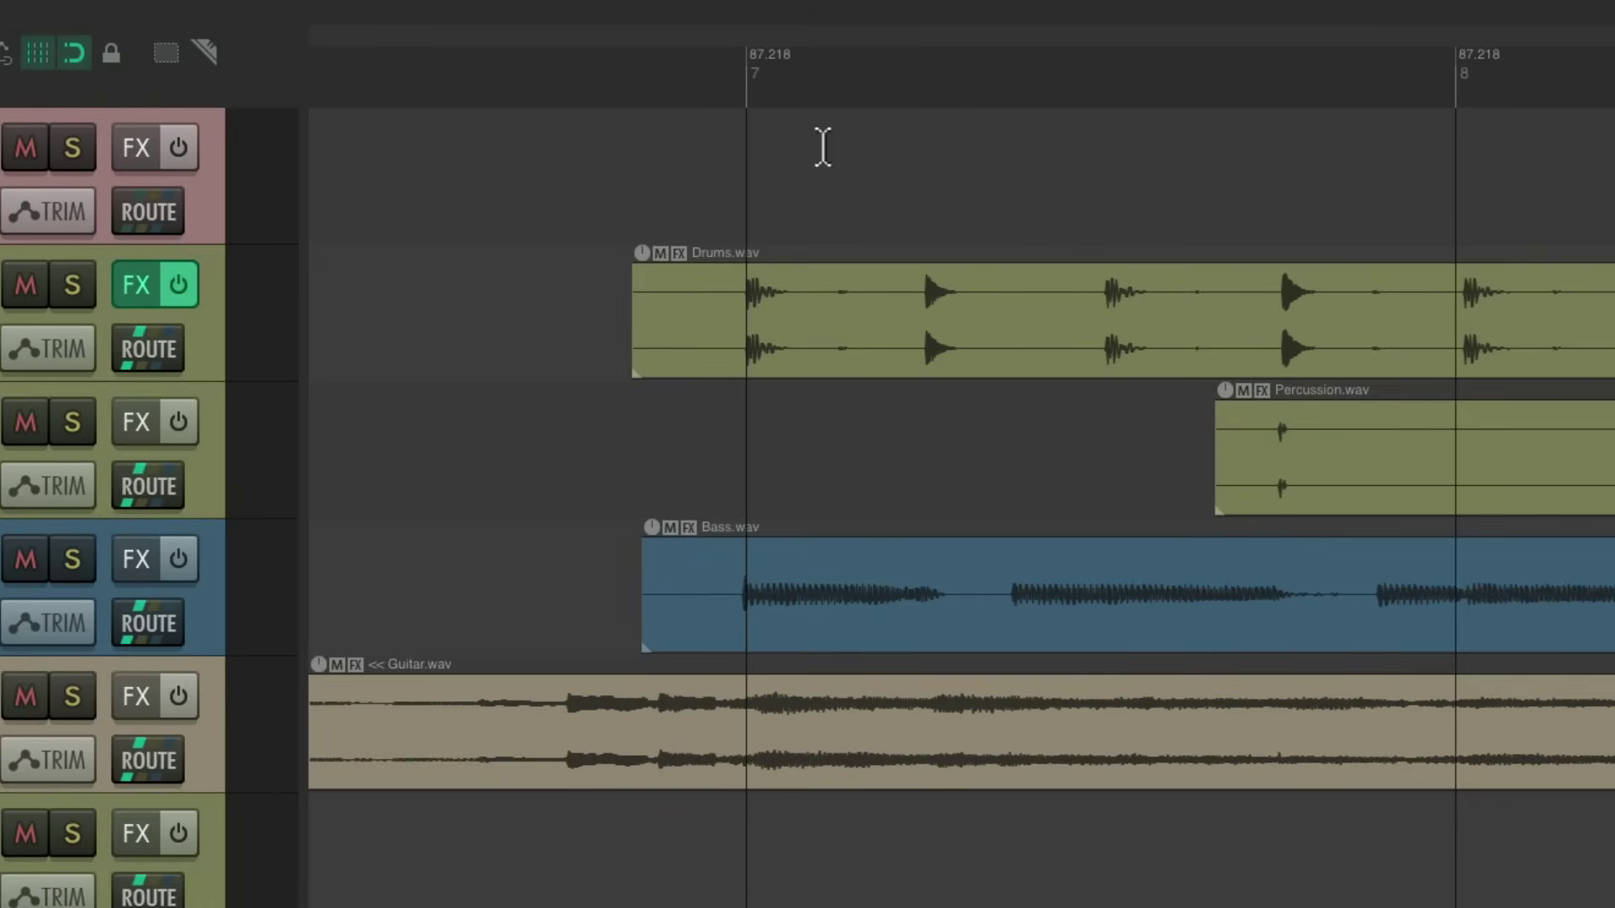
# - Drag the bar-7 tempo marker later, then fine-tune it onto the first drum hit
pyautogui.moveTo(768, 62)
pyautogui.mouseDown()
pyautogui.moveTo(873, 61)
pyautogui.moveTo(745, 59)
pyautogui.moveTo(866, 61)
pyautogui.moveTo(750, 67)
pyautogui.moveTo(798, 49)
pyautogui.mouseUp()
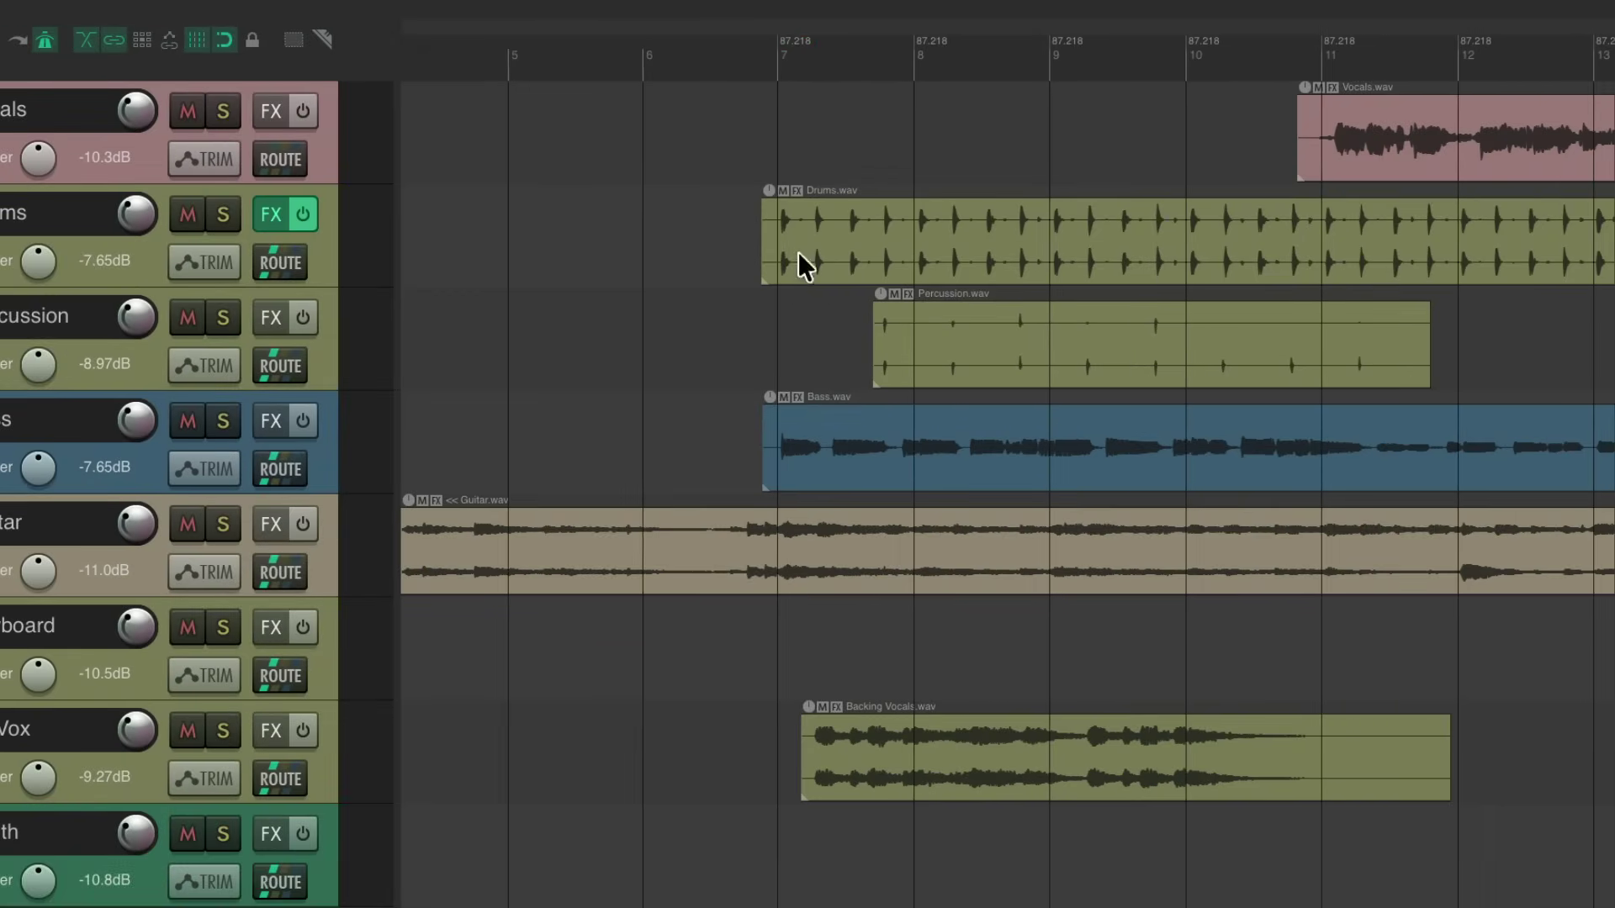
pyautogui.scroll(5, 747, 343)
pyautogui.moveTo(959, 51)
pyautogui.mouseDown()
pyautogui.moveTo(974, 49)
pyautogui.moveTo(890, 56)
pyautogui.moveTo(906, 56)
pyautogui.mouseUp()
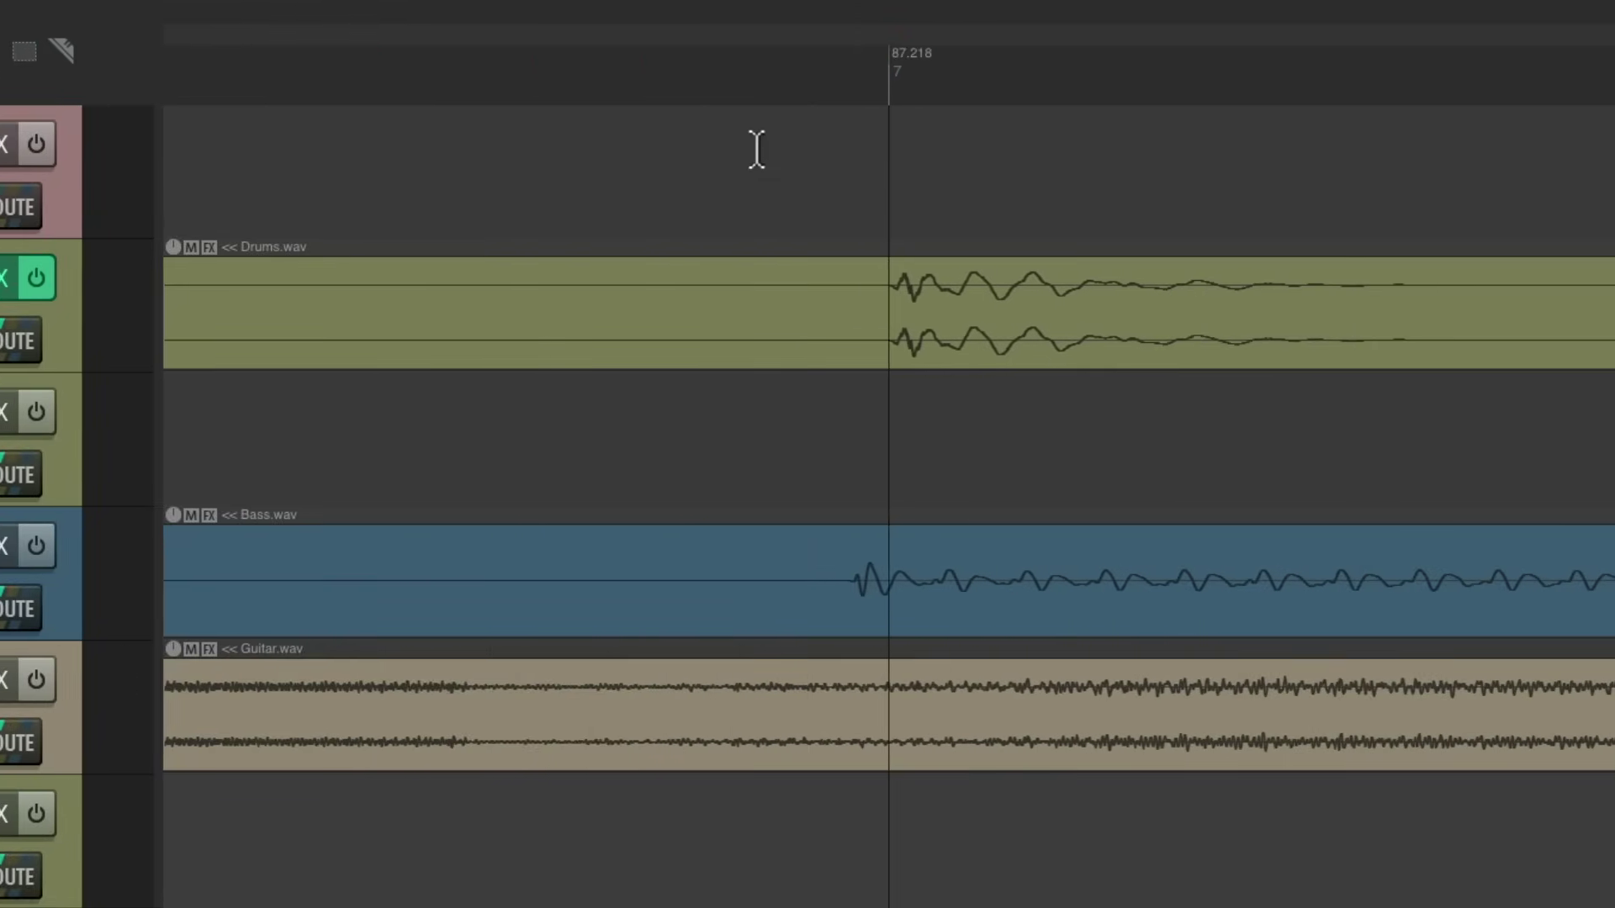
pyautogui.scroll(-5, 670, 205)
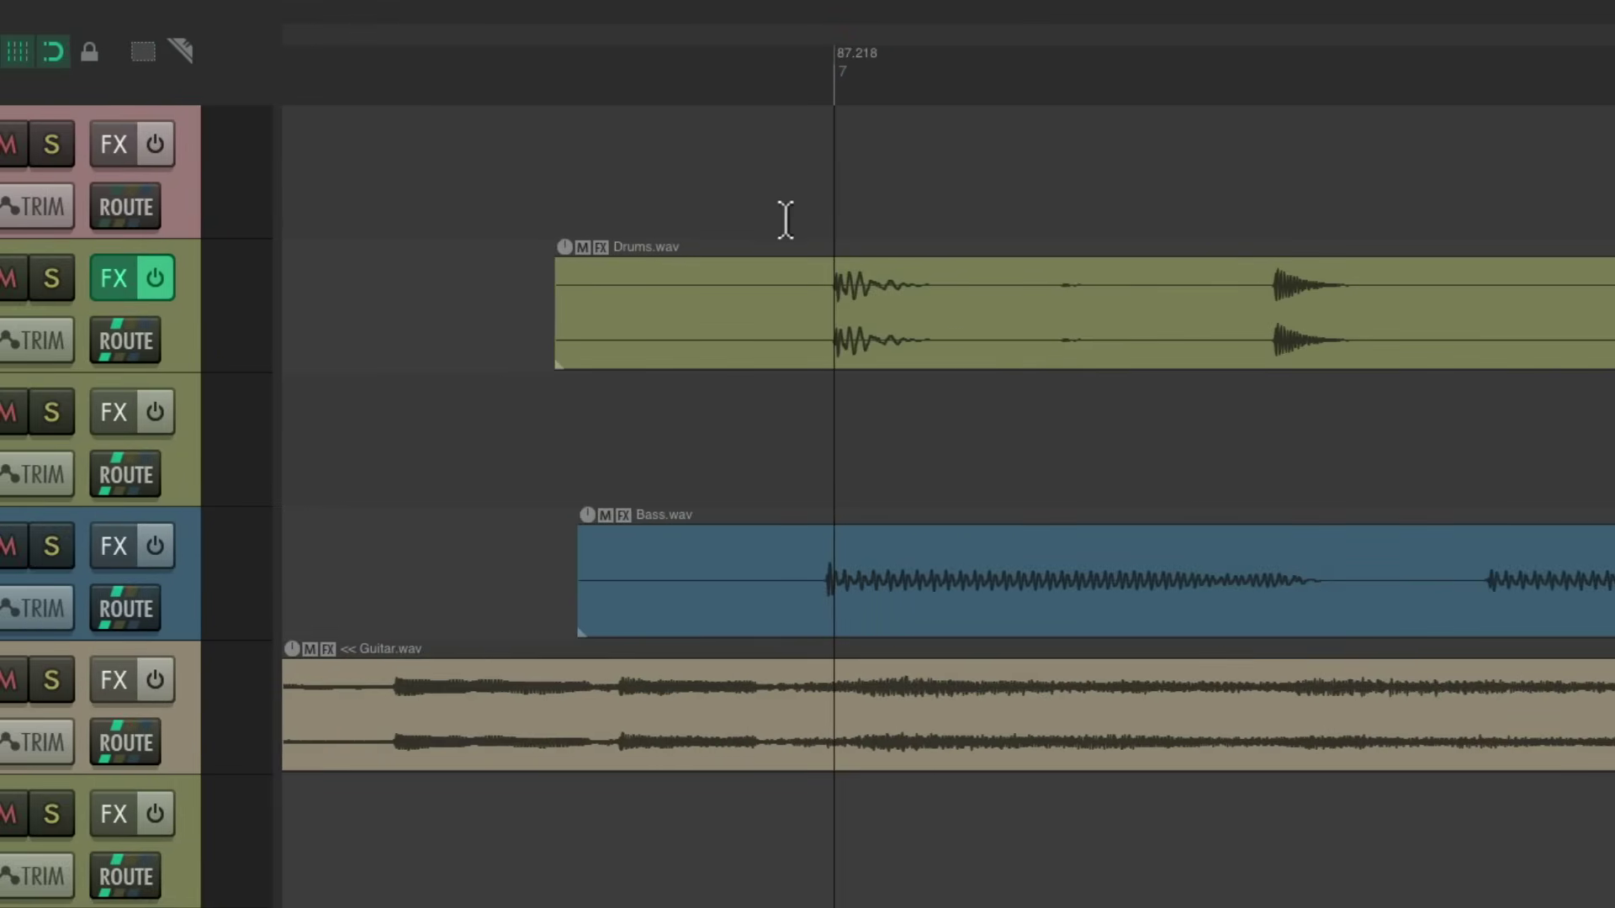
pyautogui.scroll(-5, 786, 221)
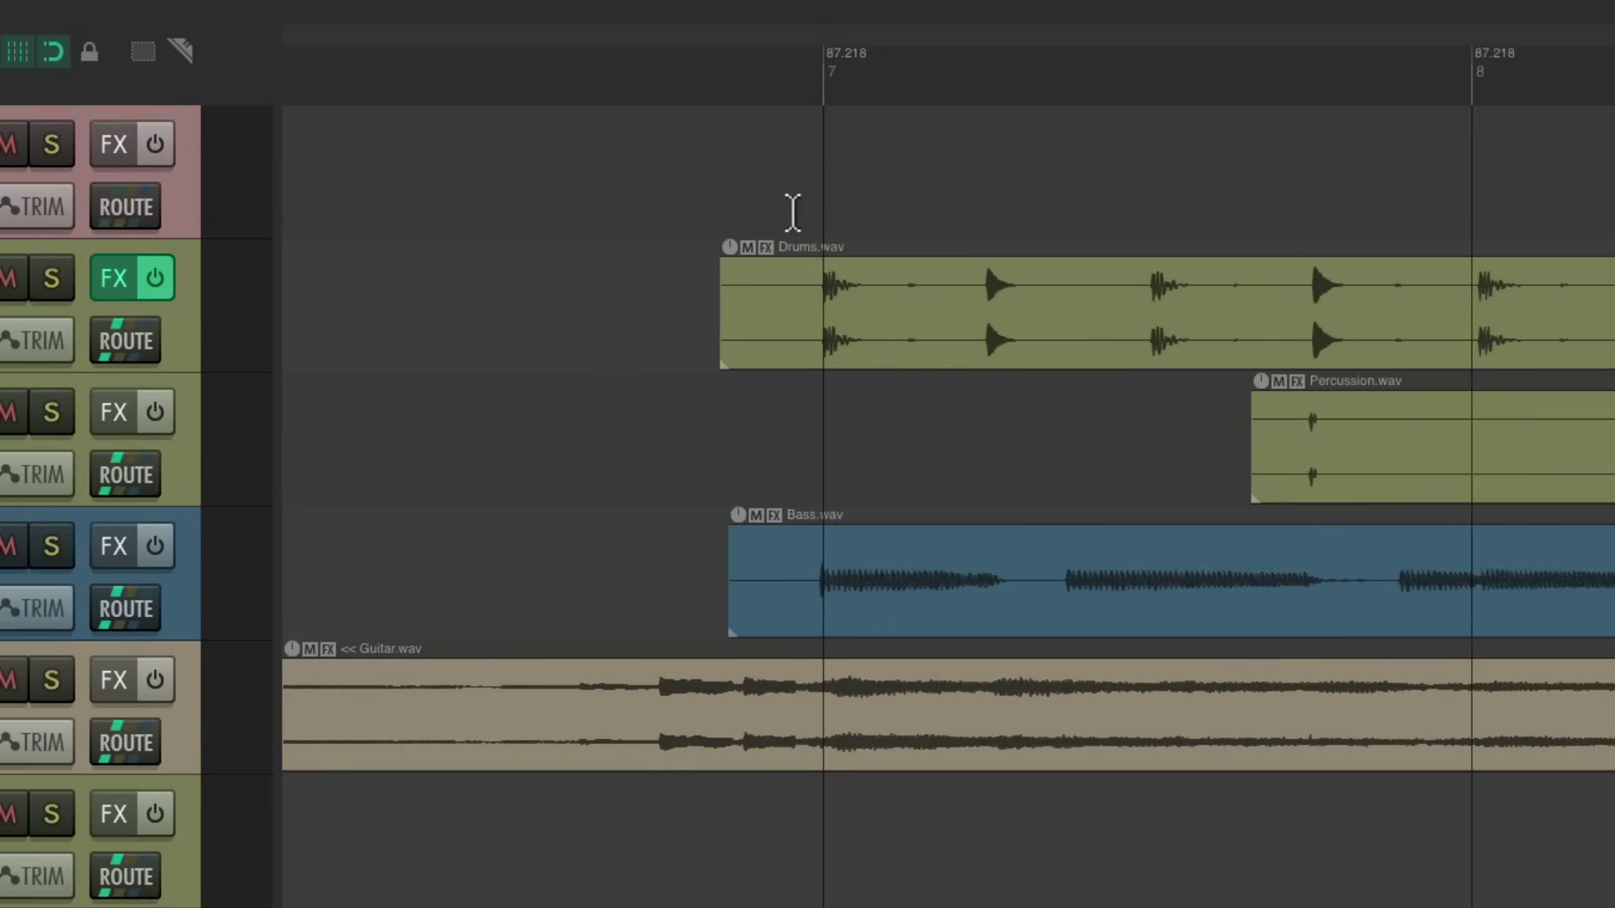
pyautogui.hscroll(3, 789, 214)
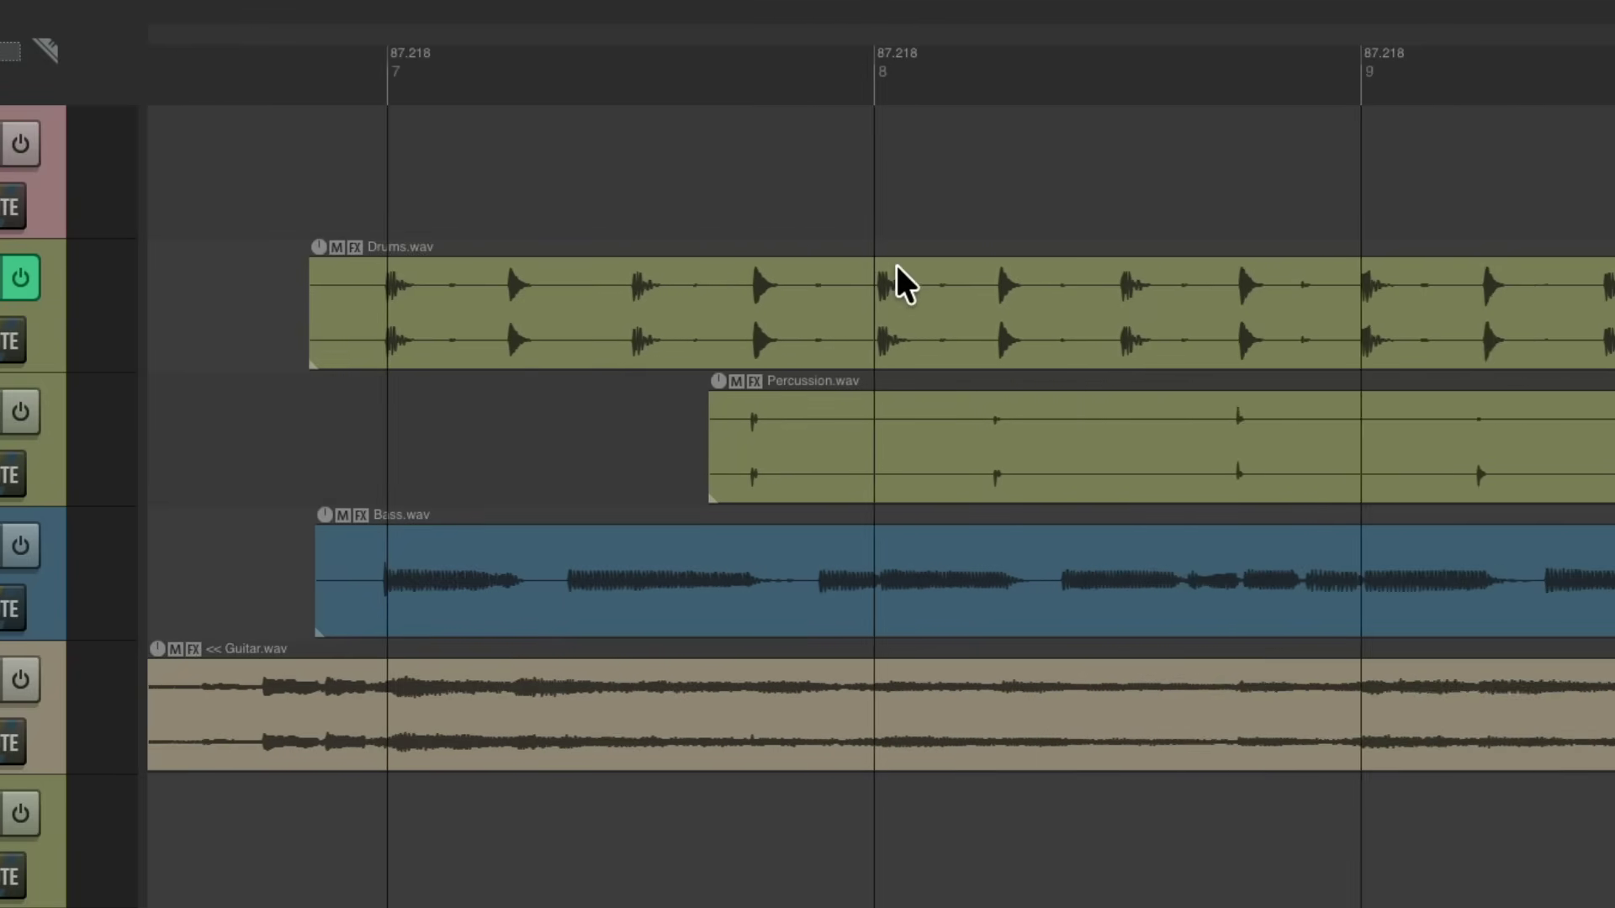
pyautogui.scroll(3, 897, 266)
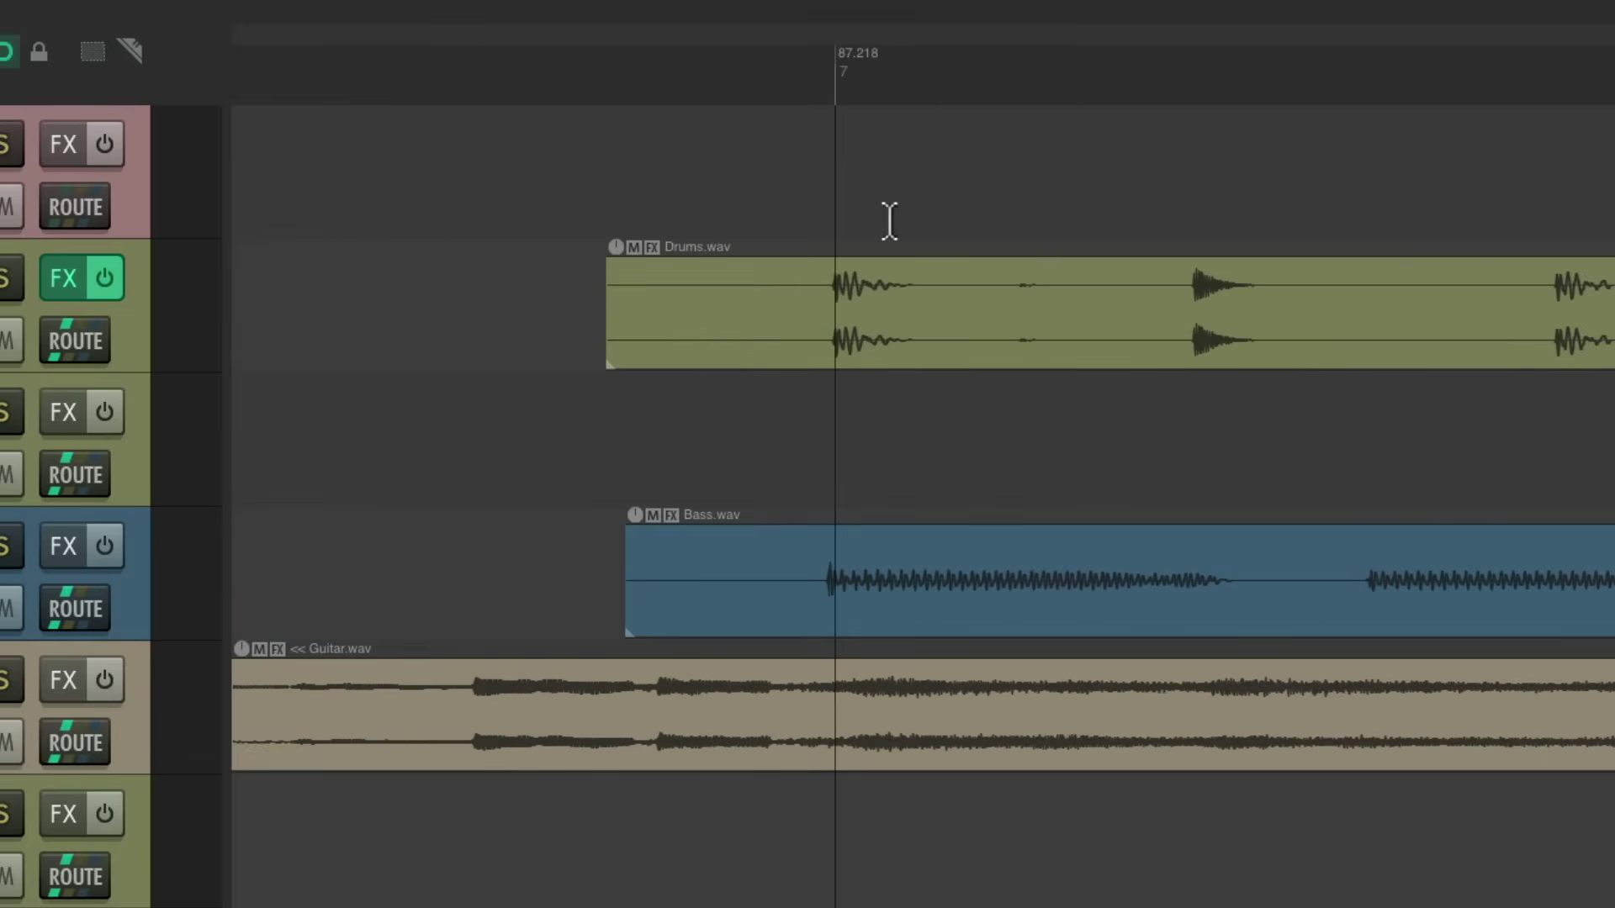
# - Filter actions by 'view: move cursor' and assign Right arrow to 'Move cursor right by grid division'
pyautogui.press('?')
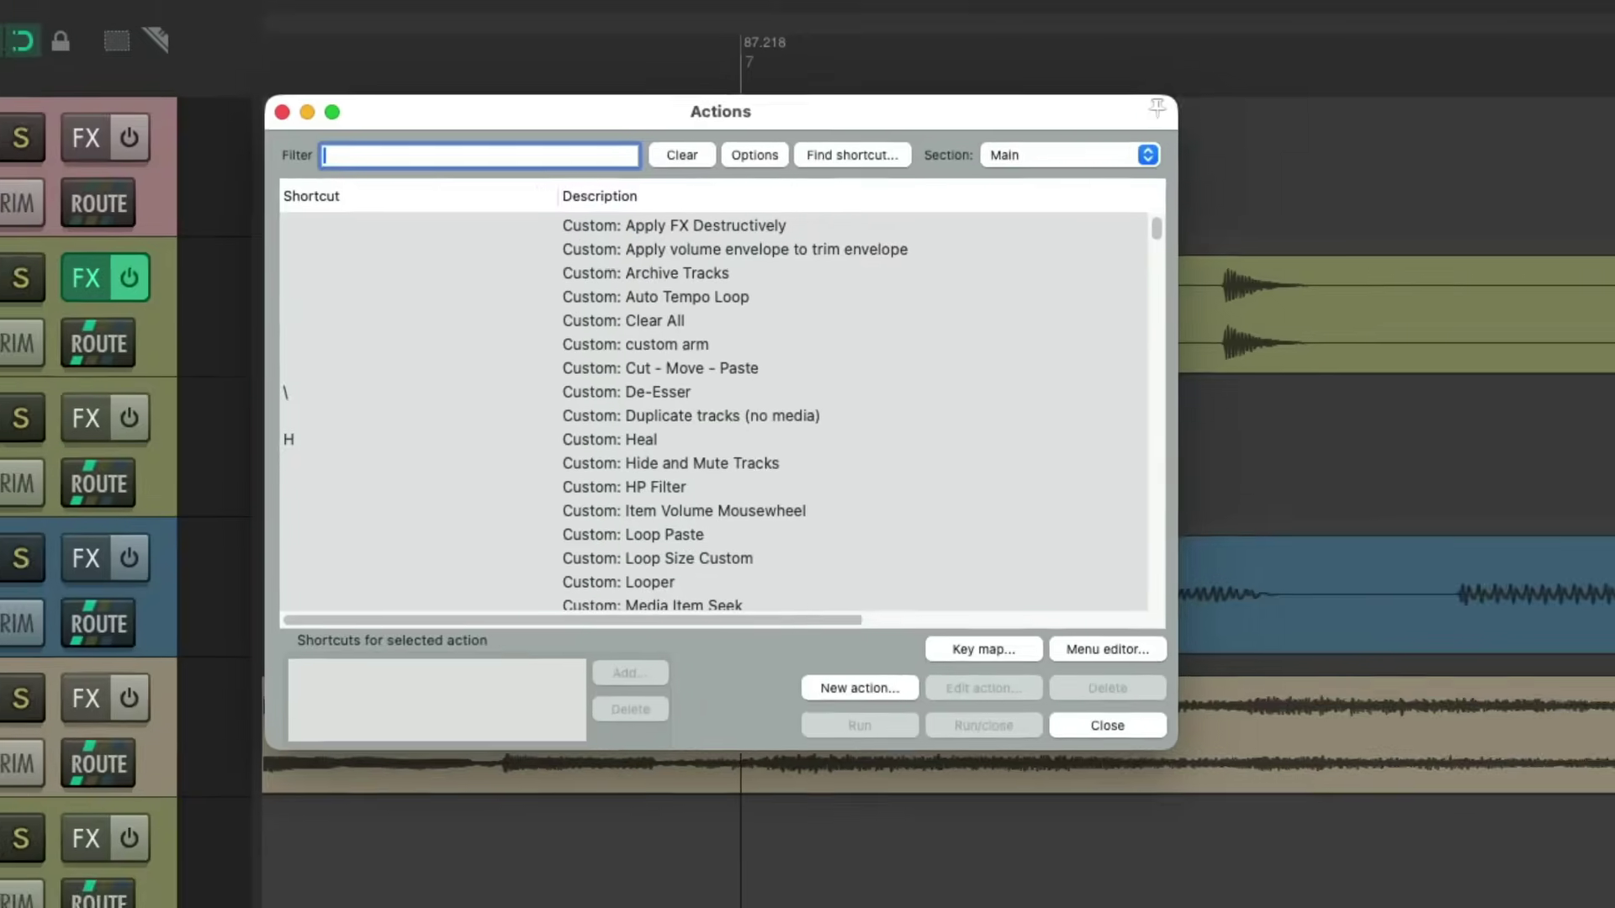
pyautogui.write('v')
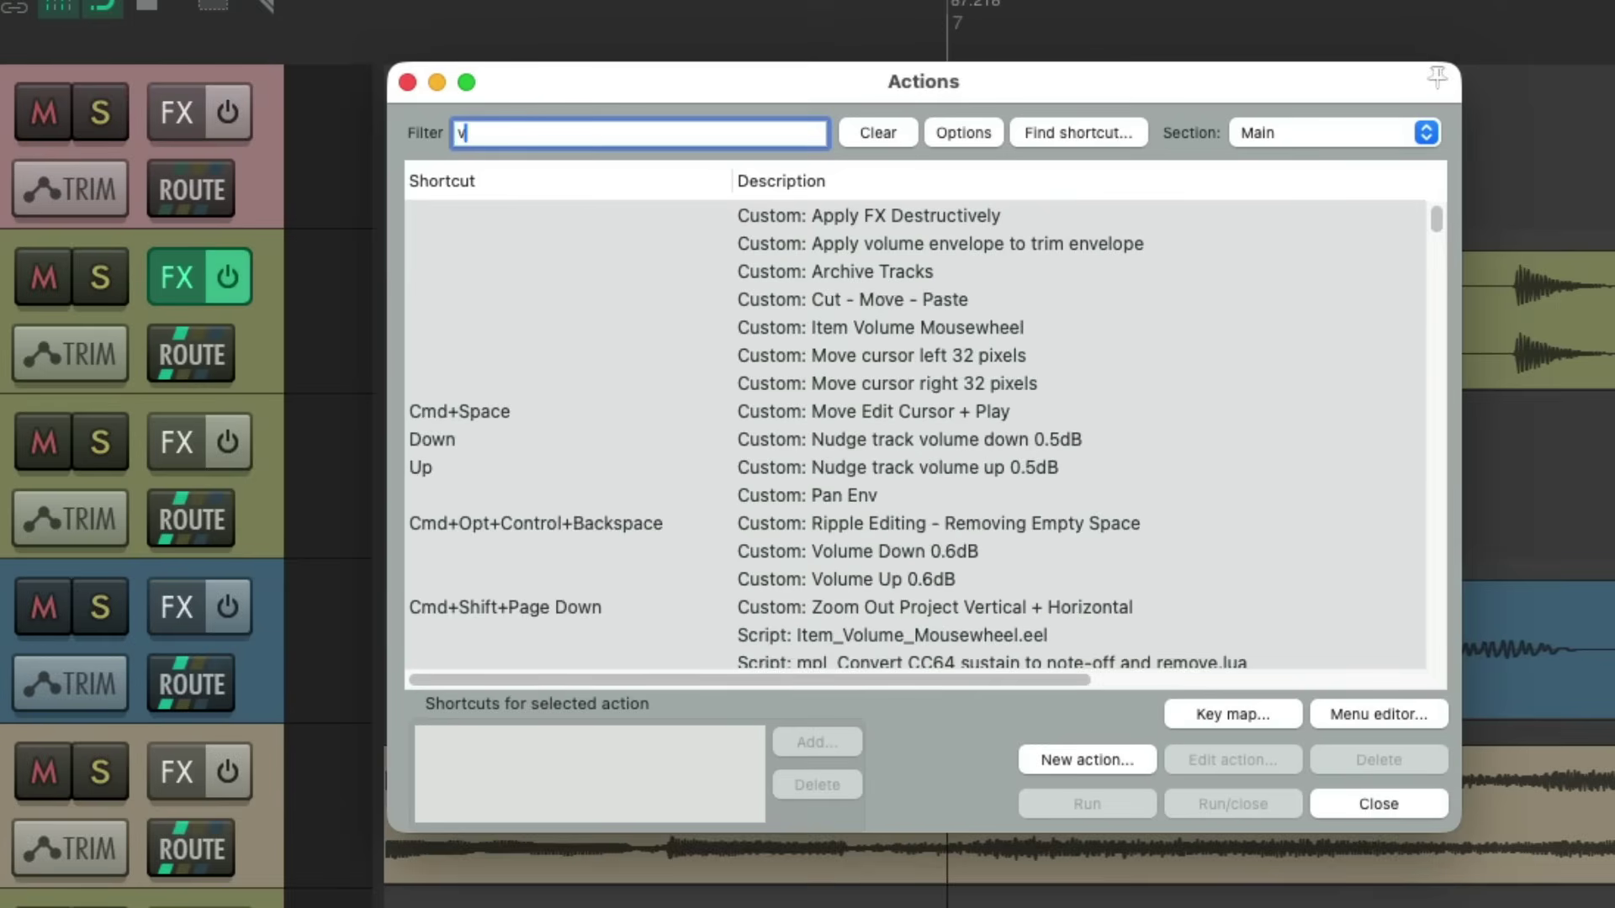
pyautogui.write('iew: move cursor')
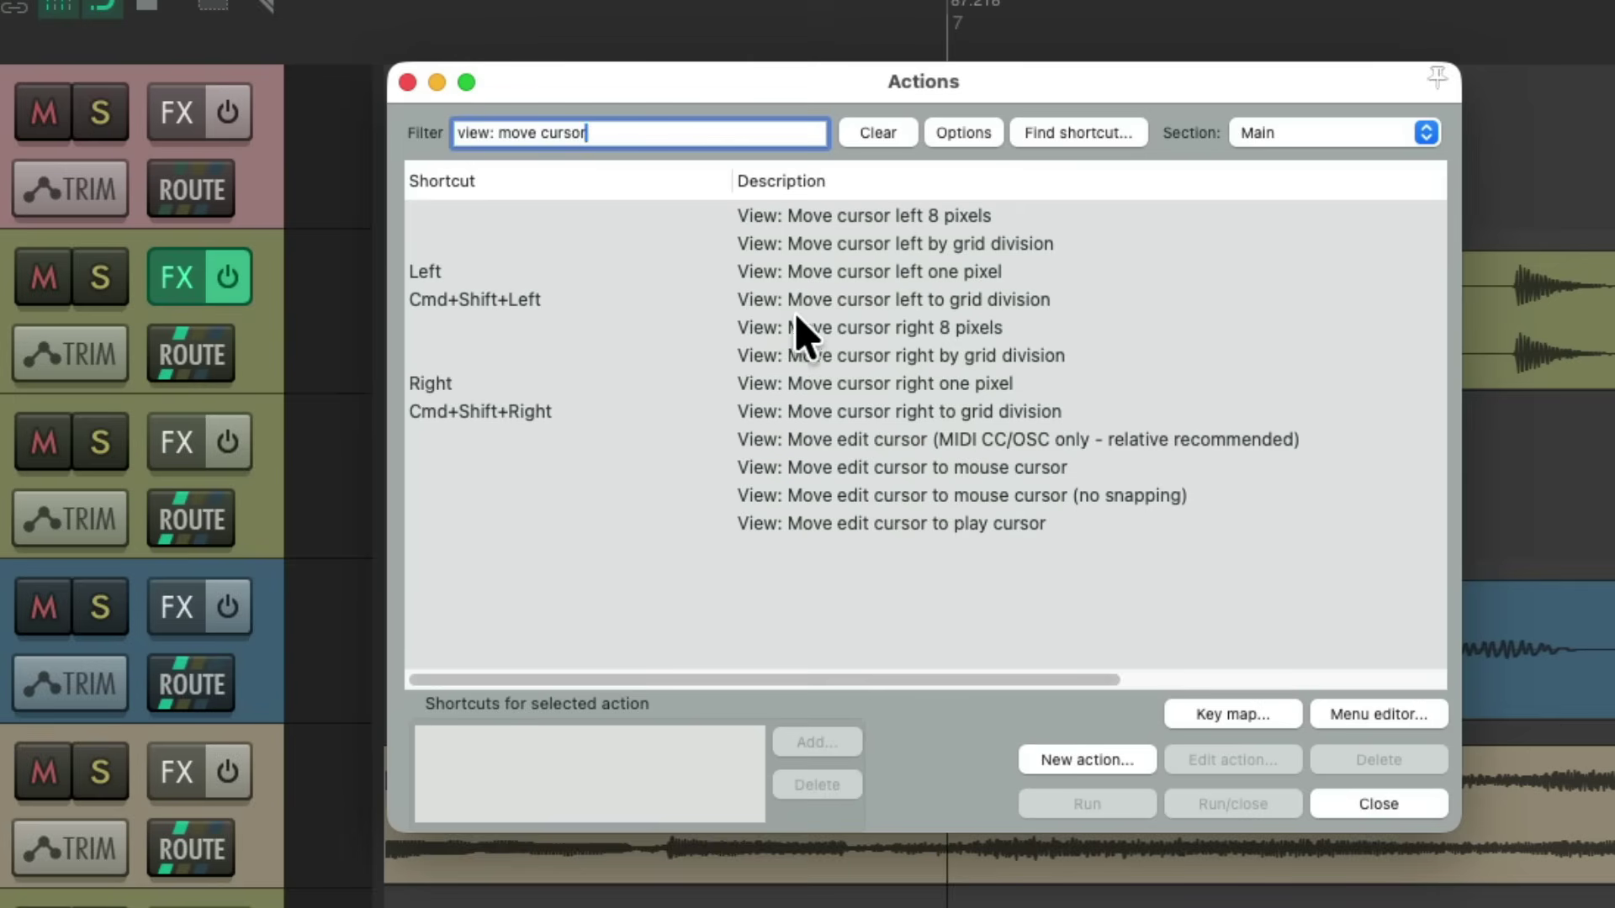
pyautogui.click(795, 389)
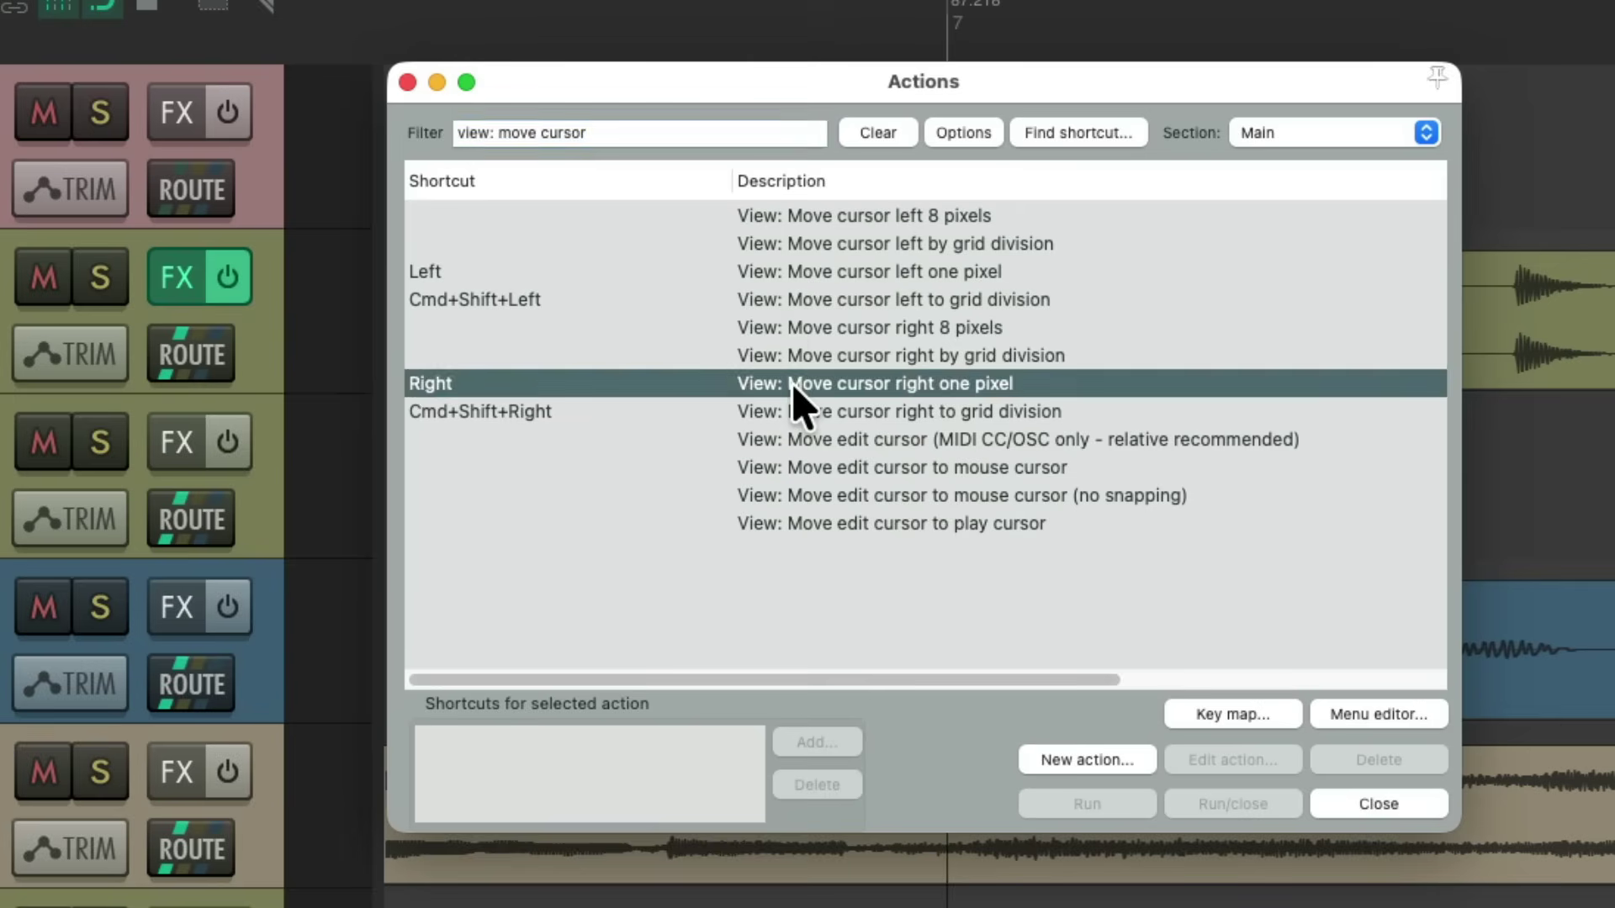
pyautogui.click(928, 355)
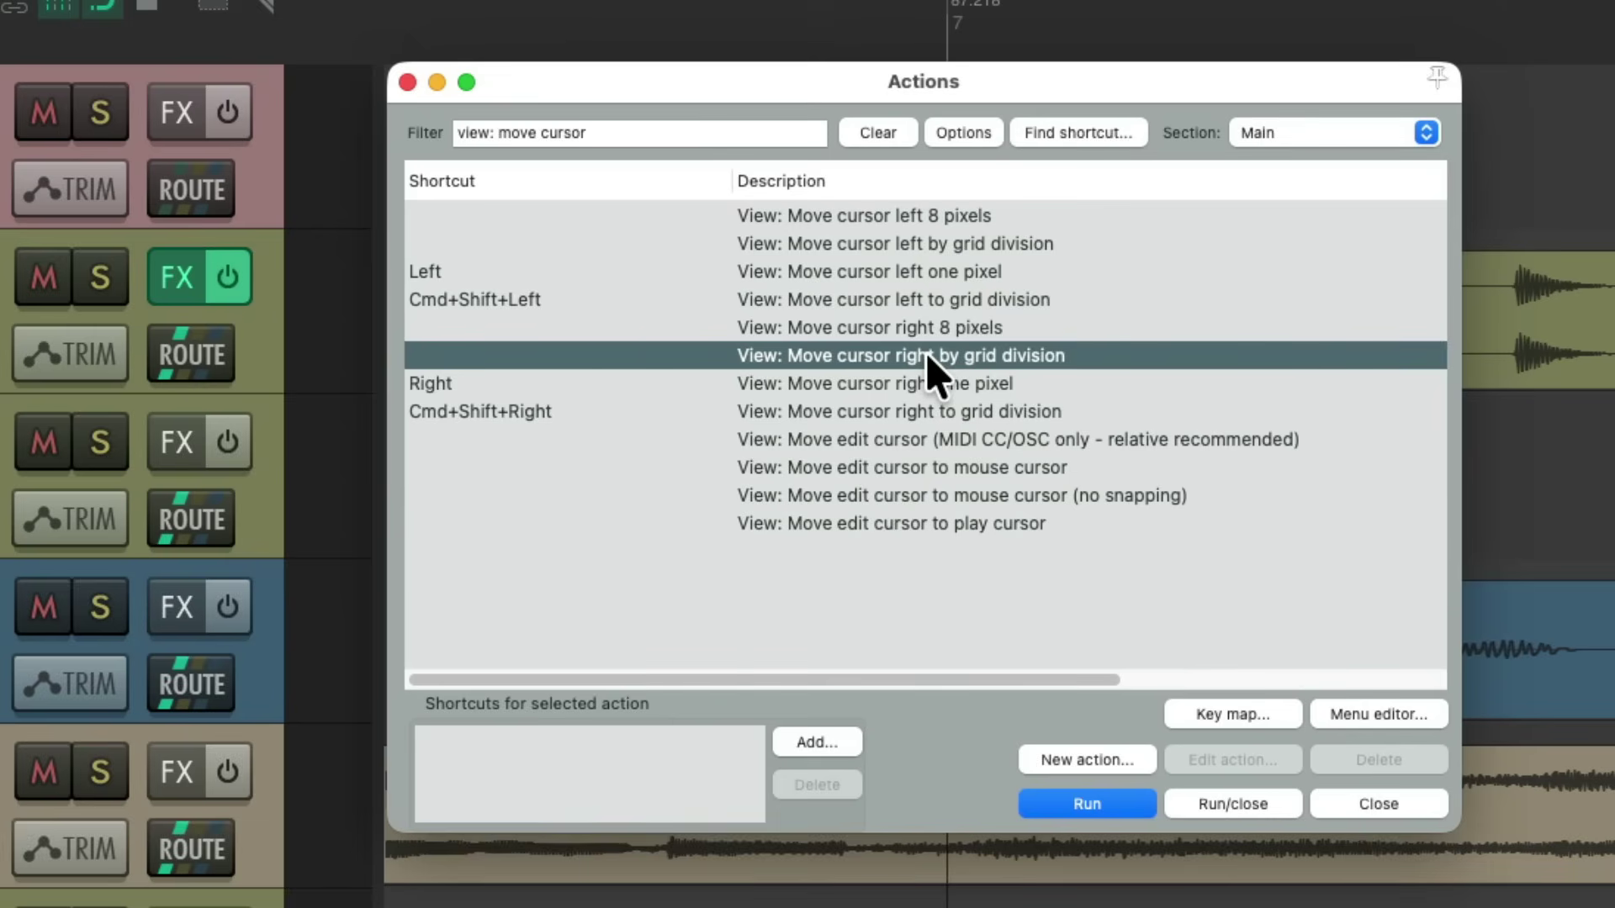
pyautogui.click(832, 745)
pyautogui.press('Right')
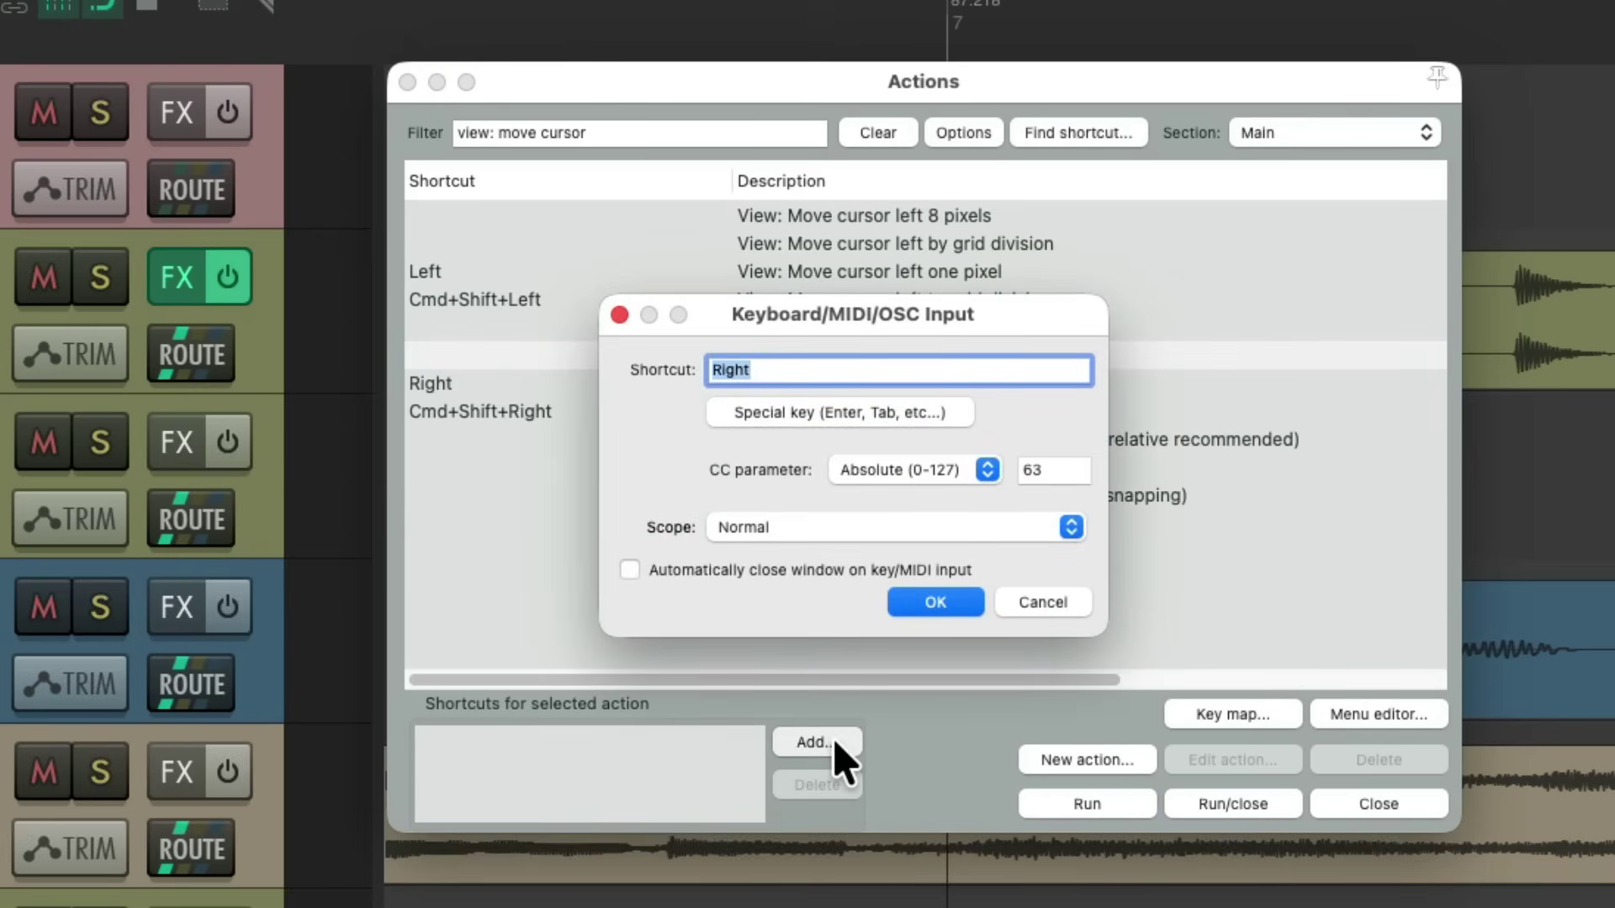
pyautogui.press('Return')
# - Assign Left arrow to 'Move cursor left by grid division' and close the Actions list
pyautogui.click(829, 246)
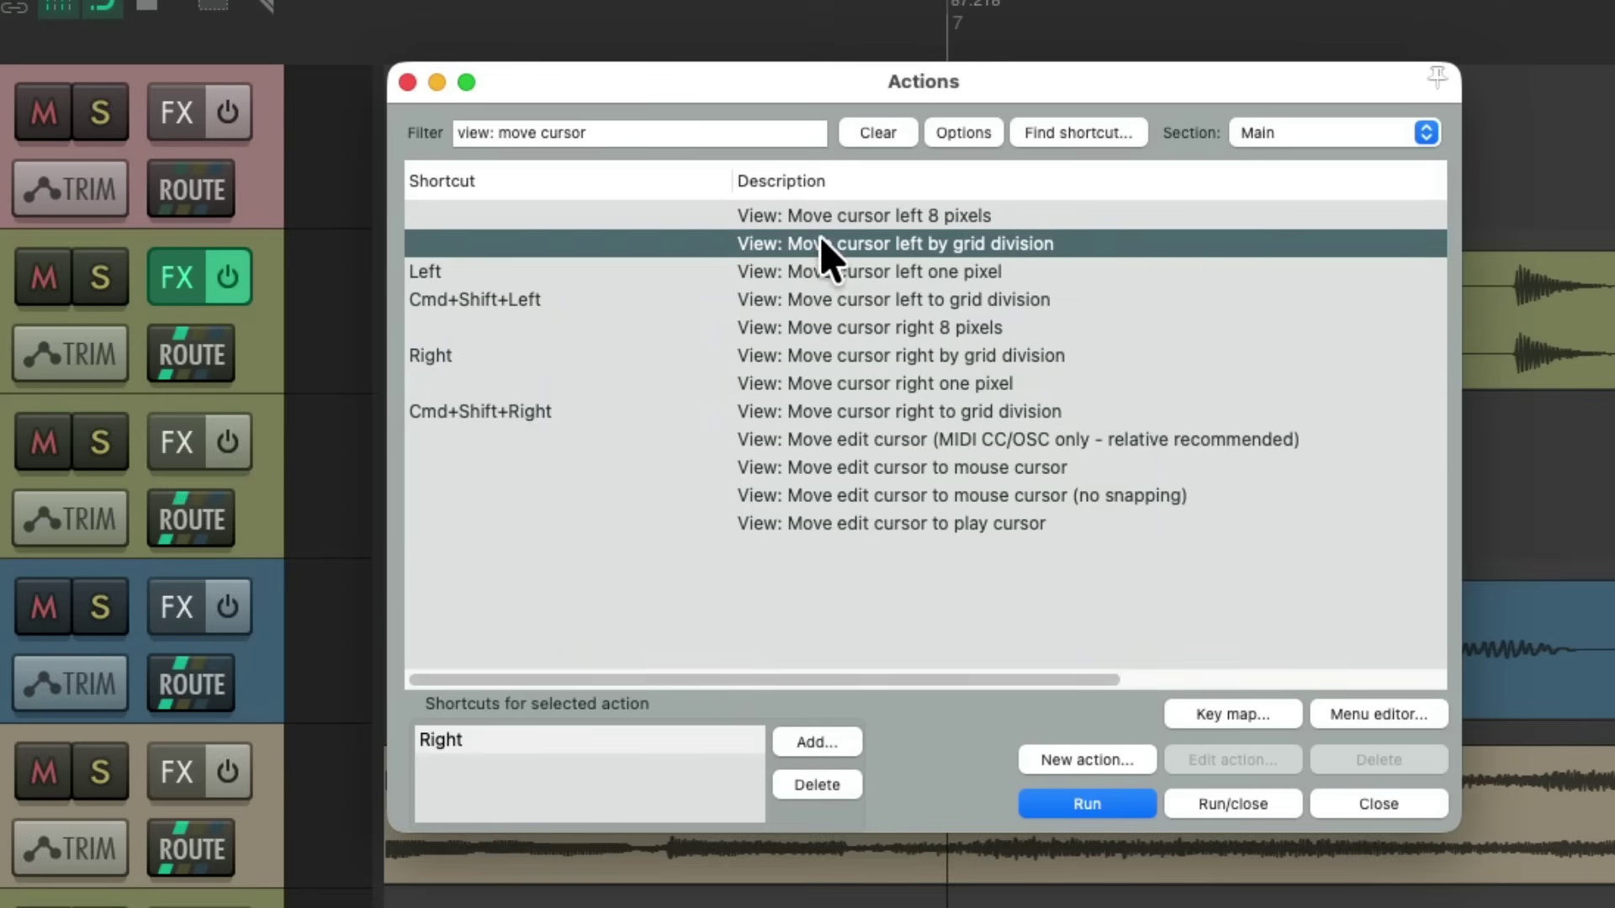
pyautogui.click(829, 744)
pyautogui.press('Left')
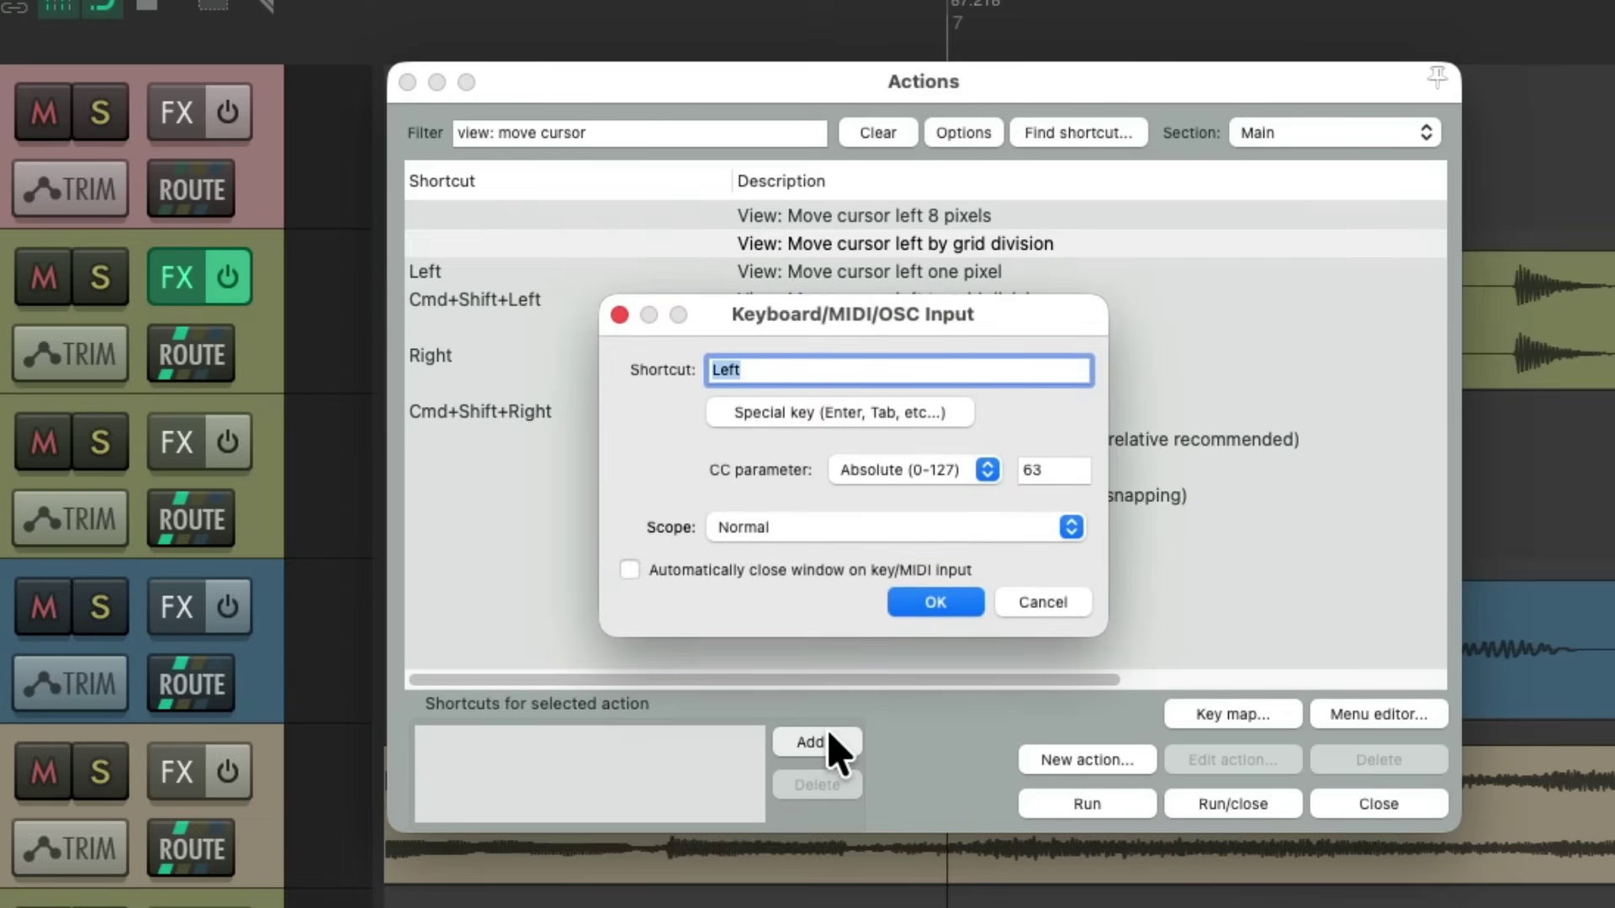
pyautogui.press('Return')
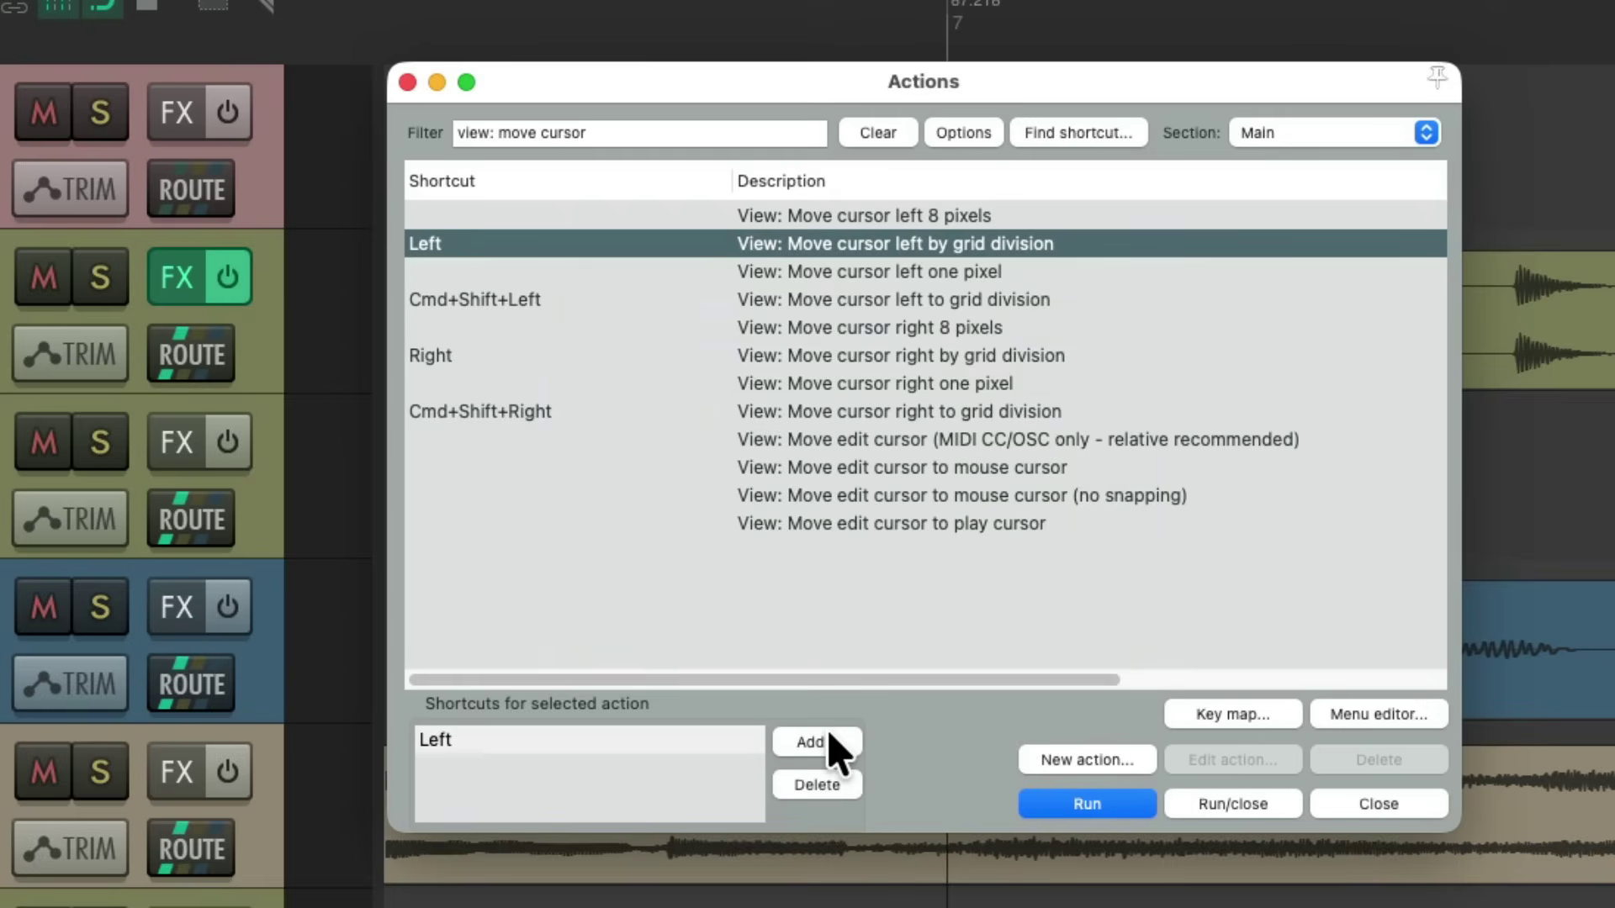
pyautogui.press('Escape')
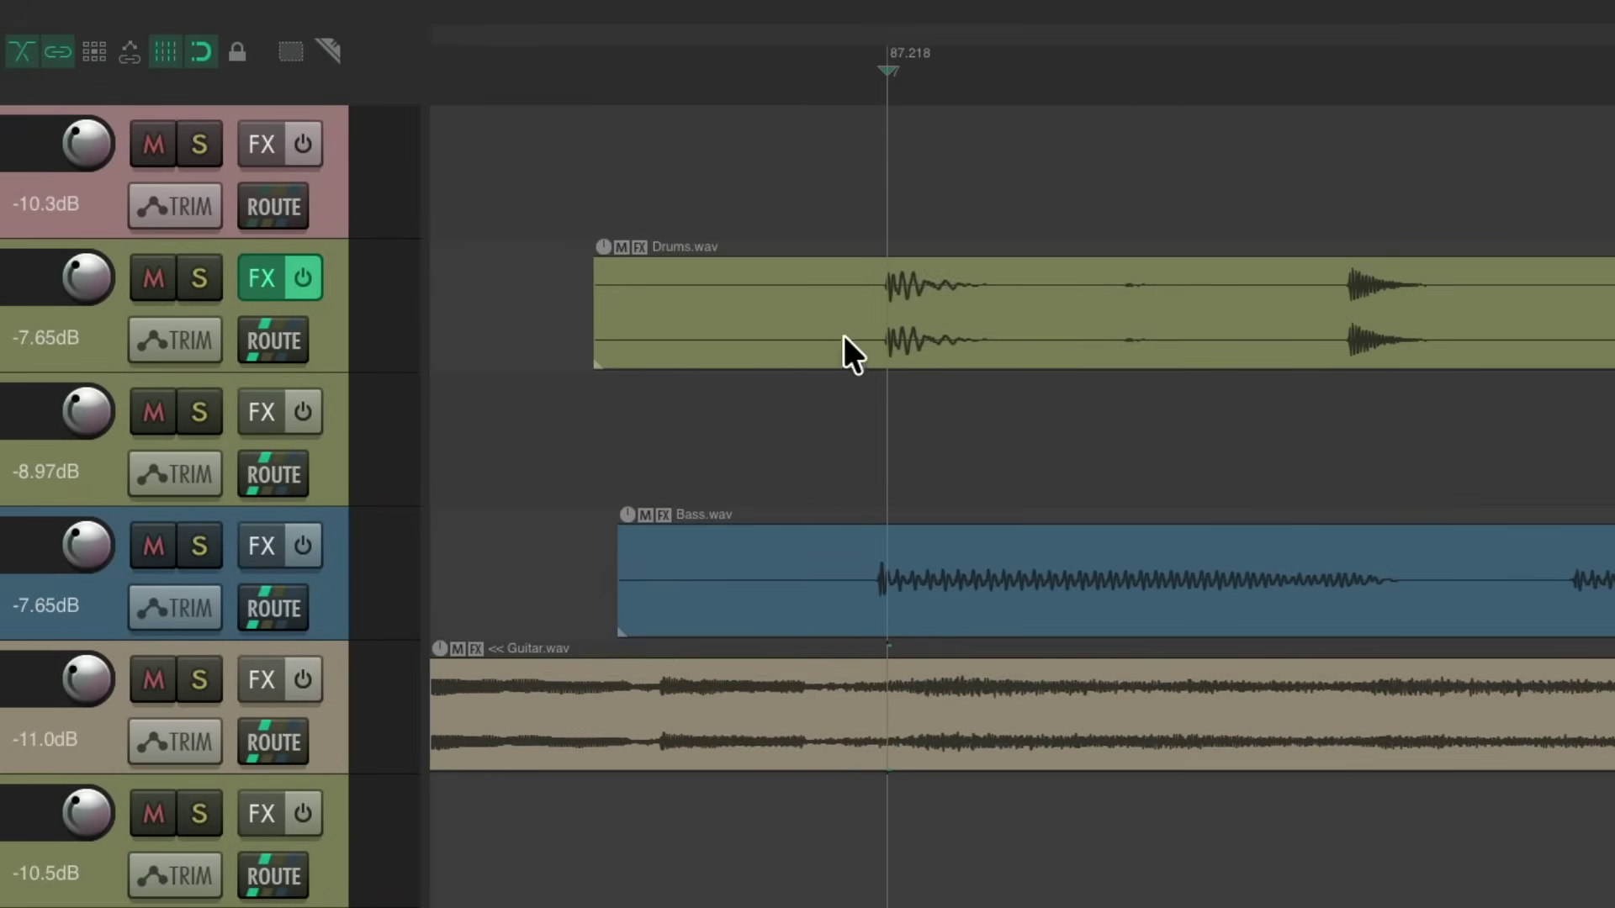
# - Step the edit cursor to bar 8 and drag the bar-8 tempo marker onto the drum transient
pyautogui.scroll(-3, 748, 346)
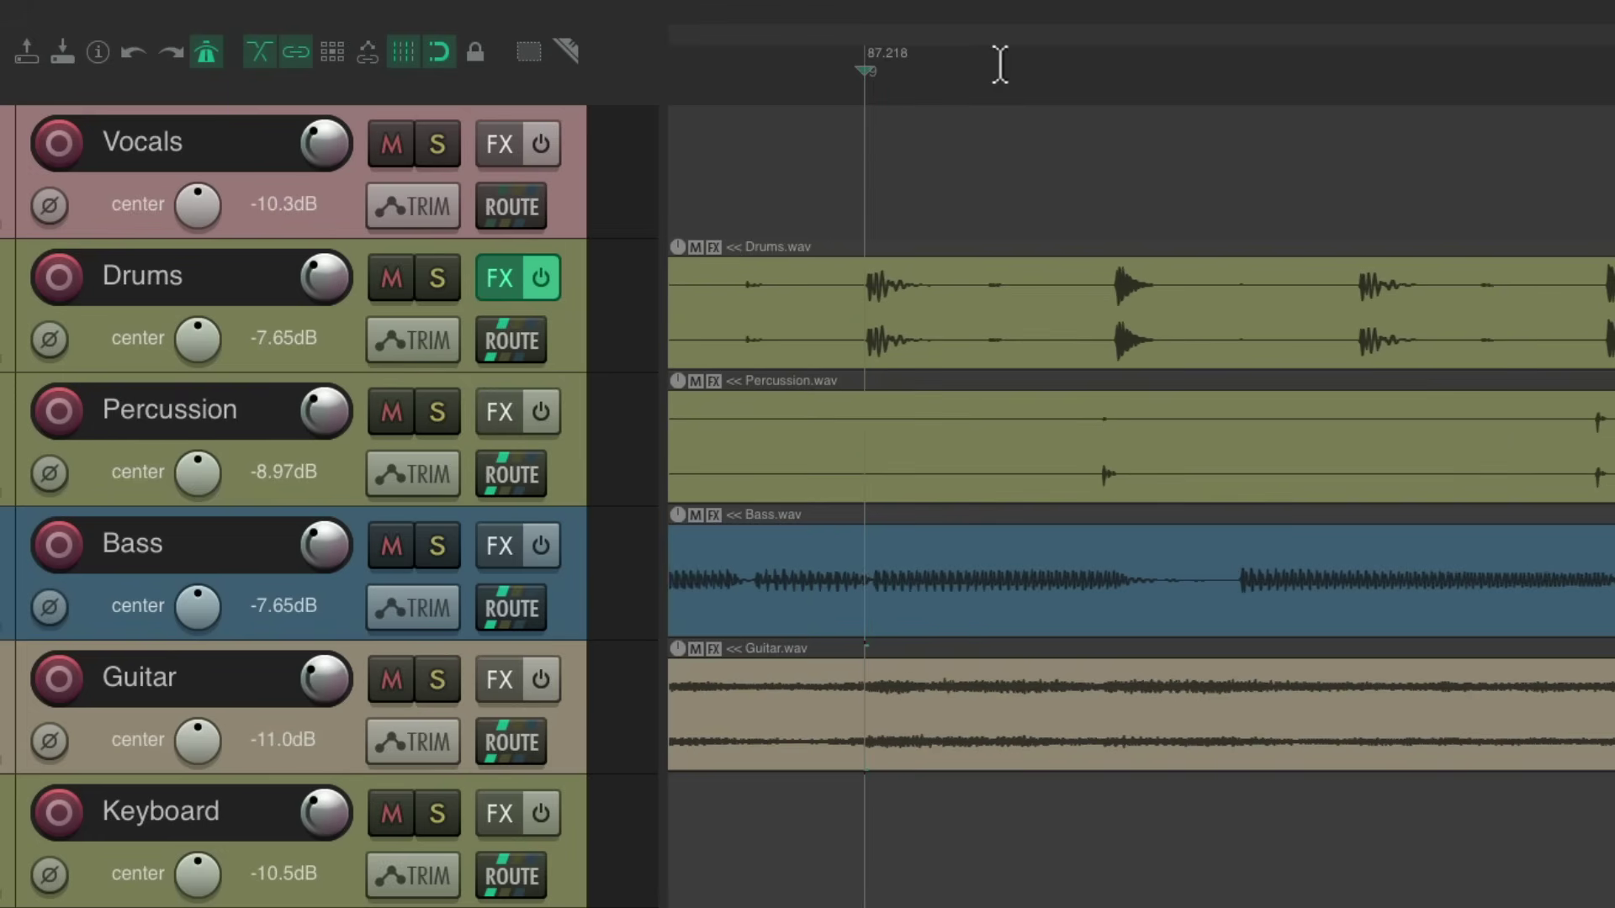
pyautogui.scroll(5, 814, 316)
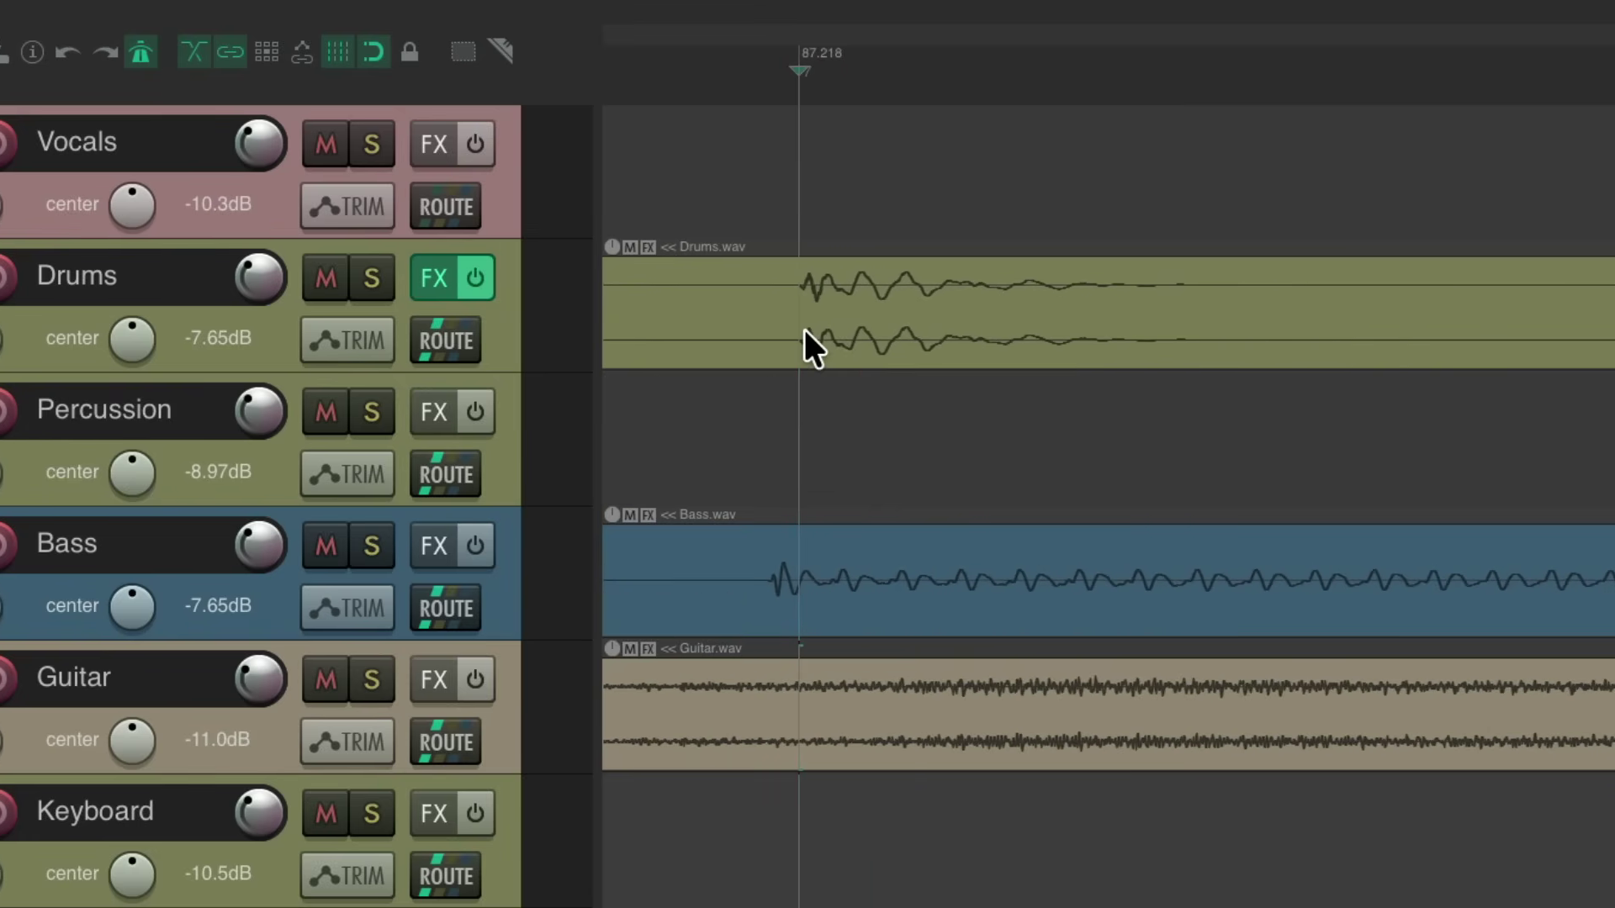
pyautogui.hotkey('ctrl', 'z')
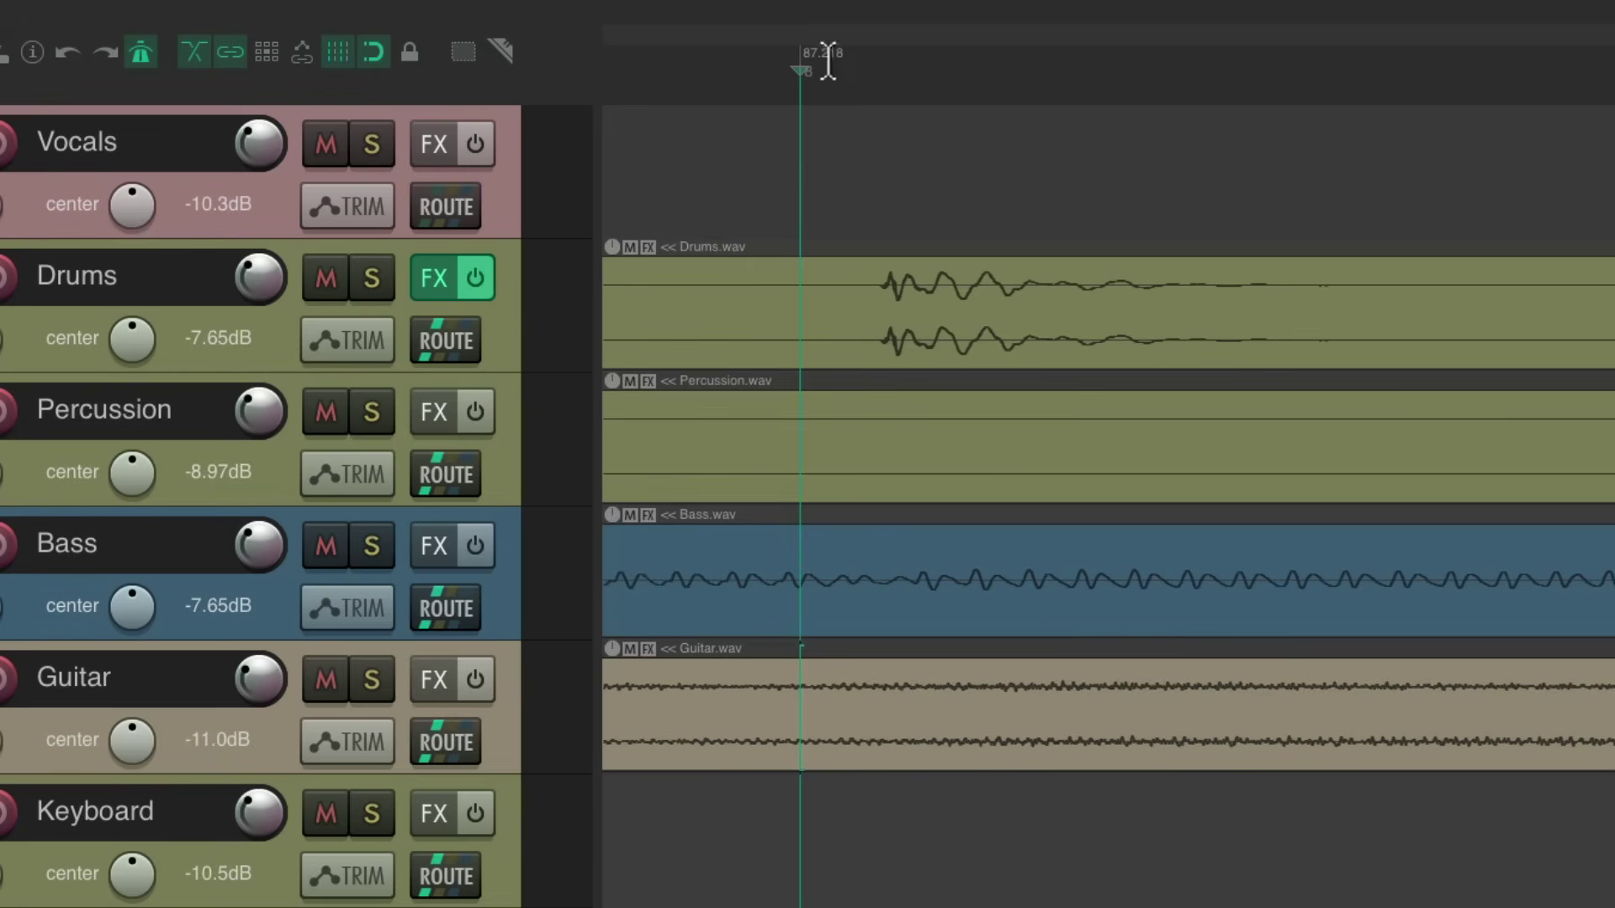
pyautogui.moveTo(826, 58); pyautogui.dragTo(890, 48)
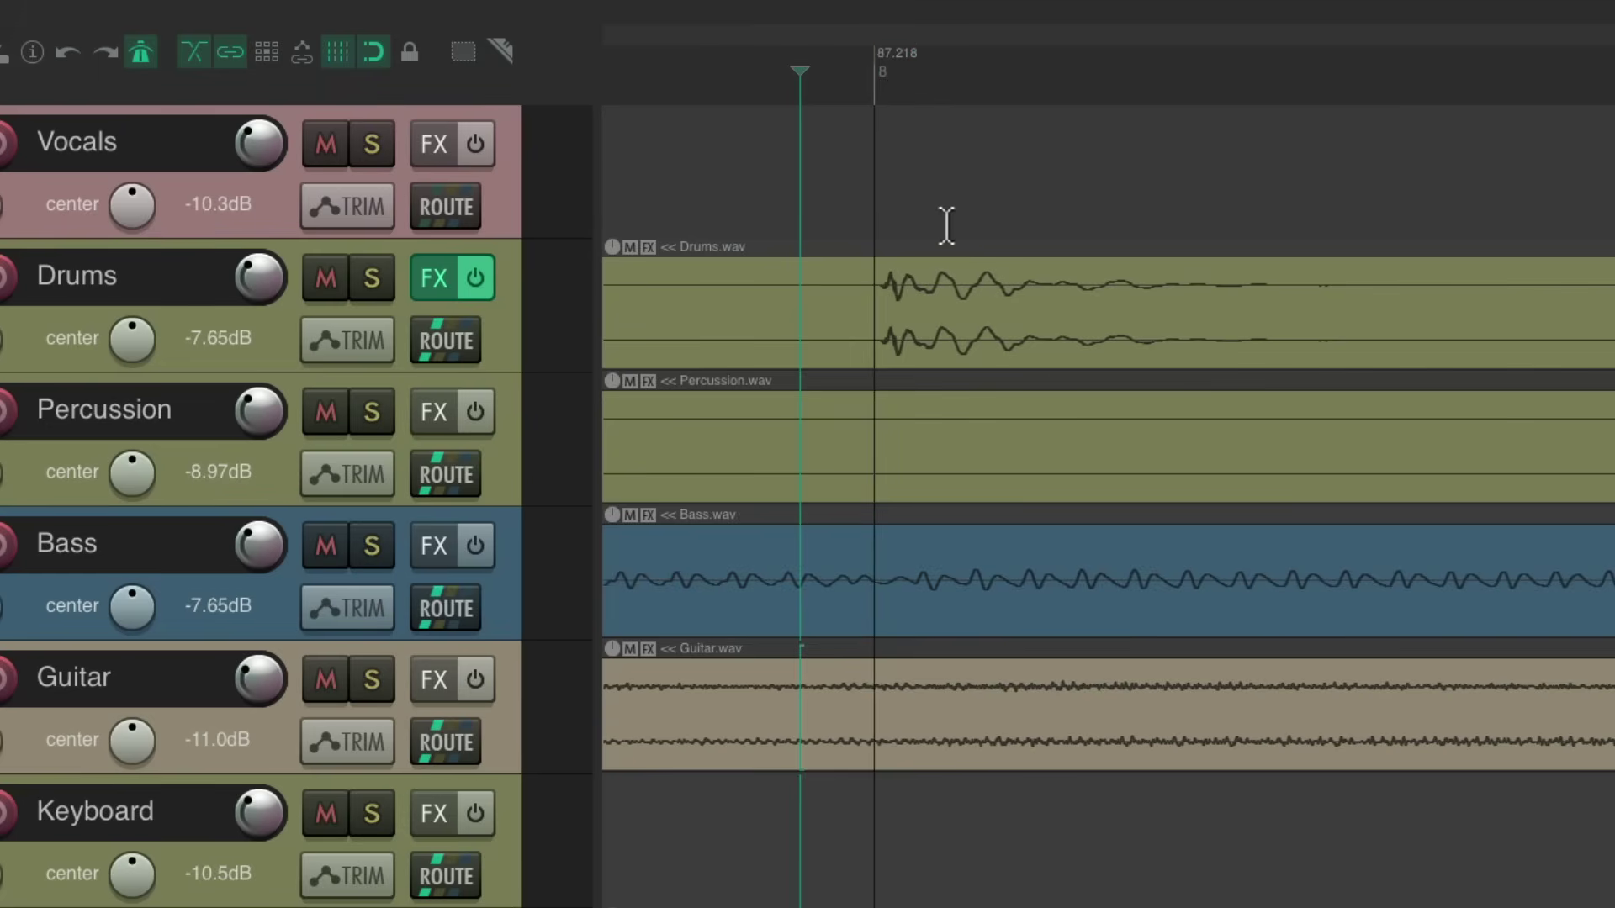
pyautogui.scroll(-6, 946, 225)
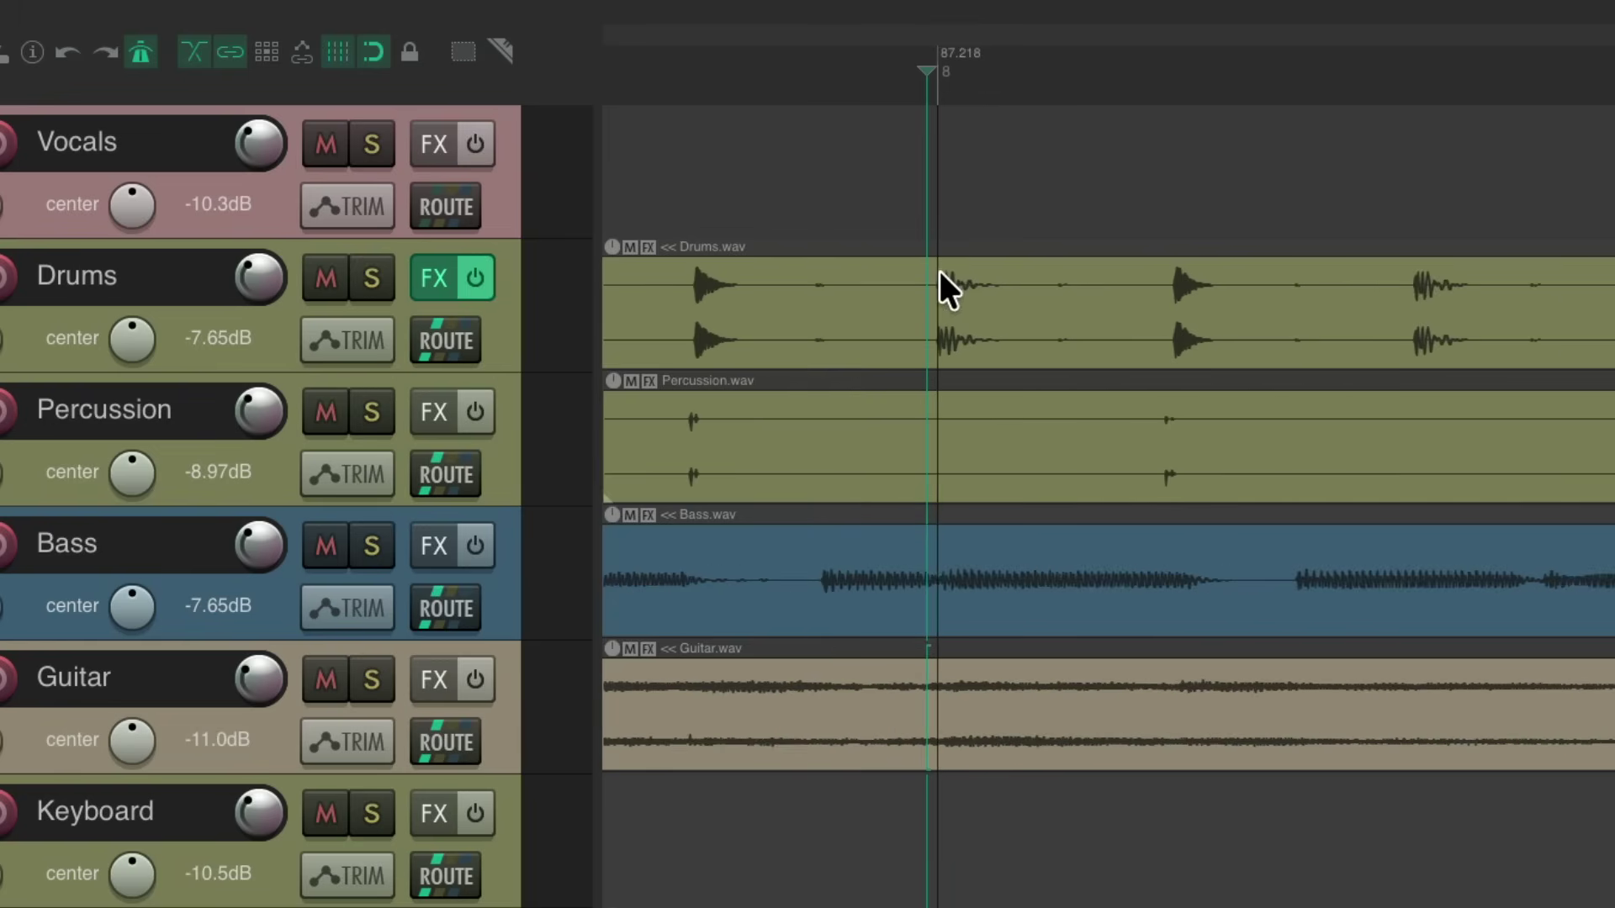
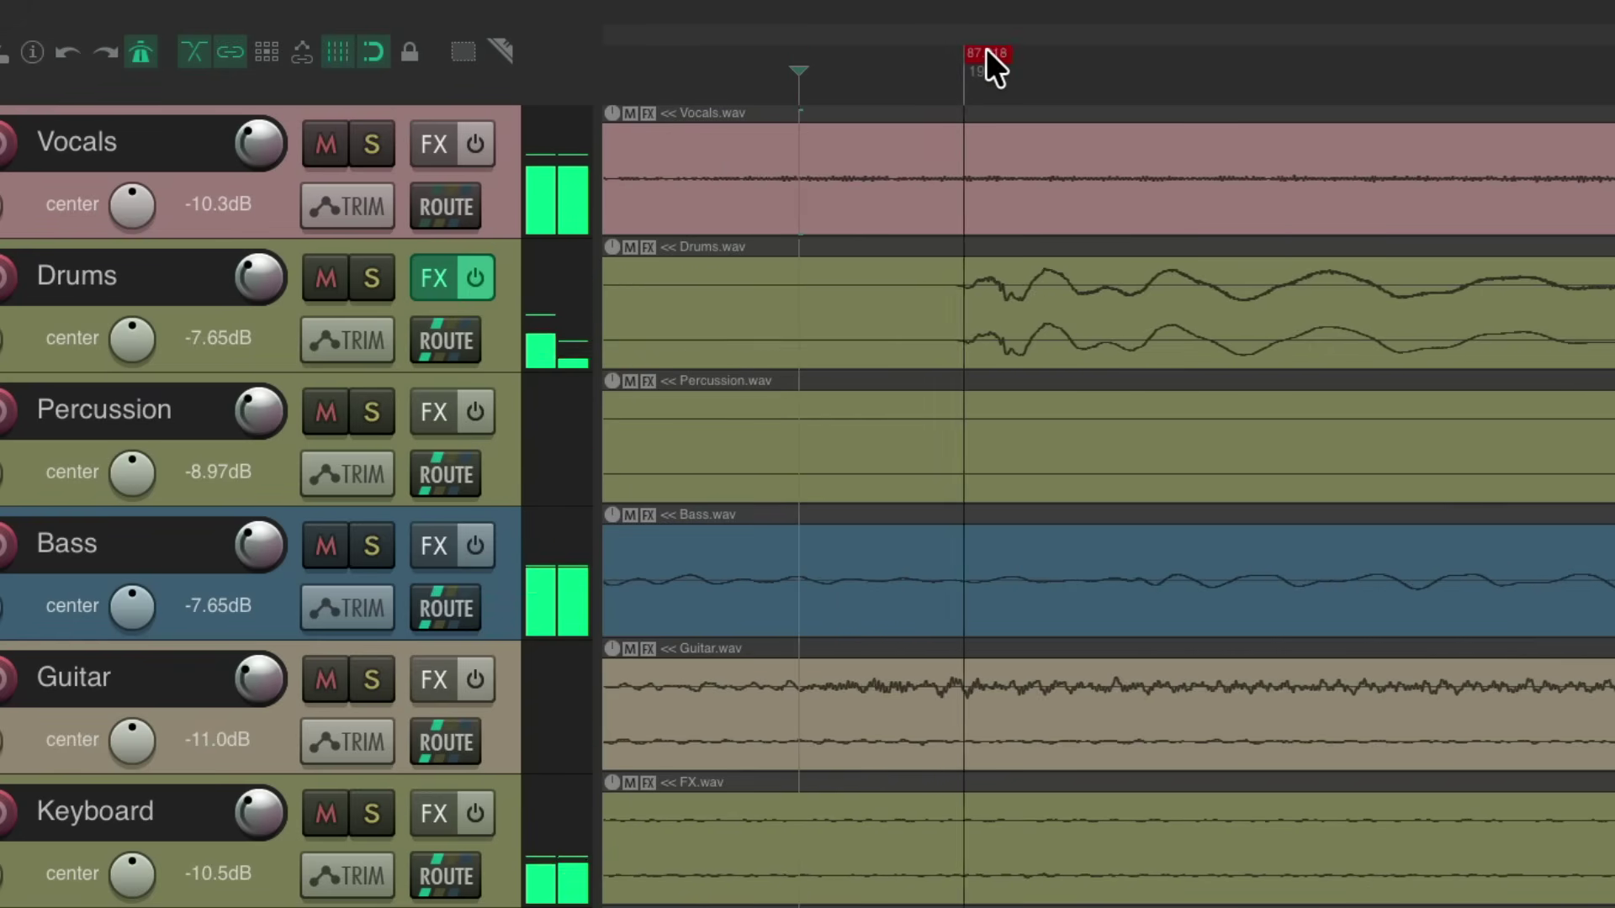
# - Retime the 87.218 tempo marker to the drum hits, undoing misplaced moves
pyautogui.click(964, 61)
pyautogui.hotkey('ctrl', 'z')
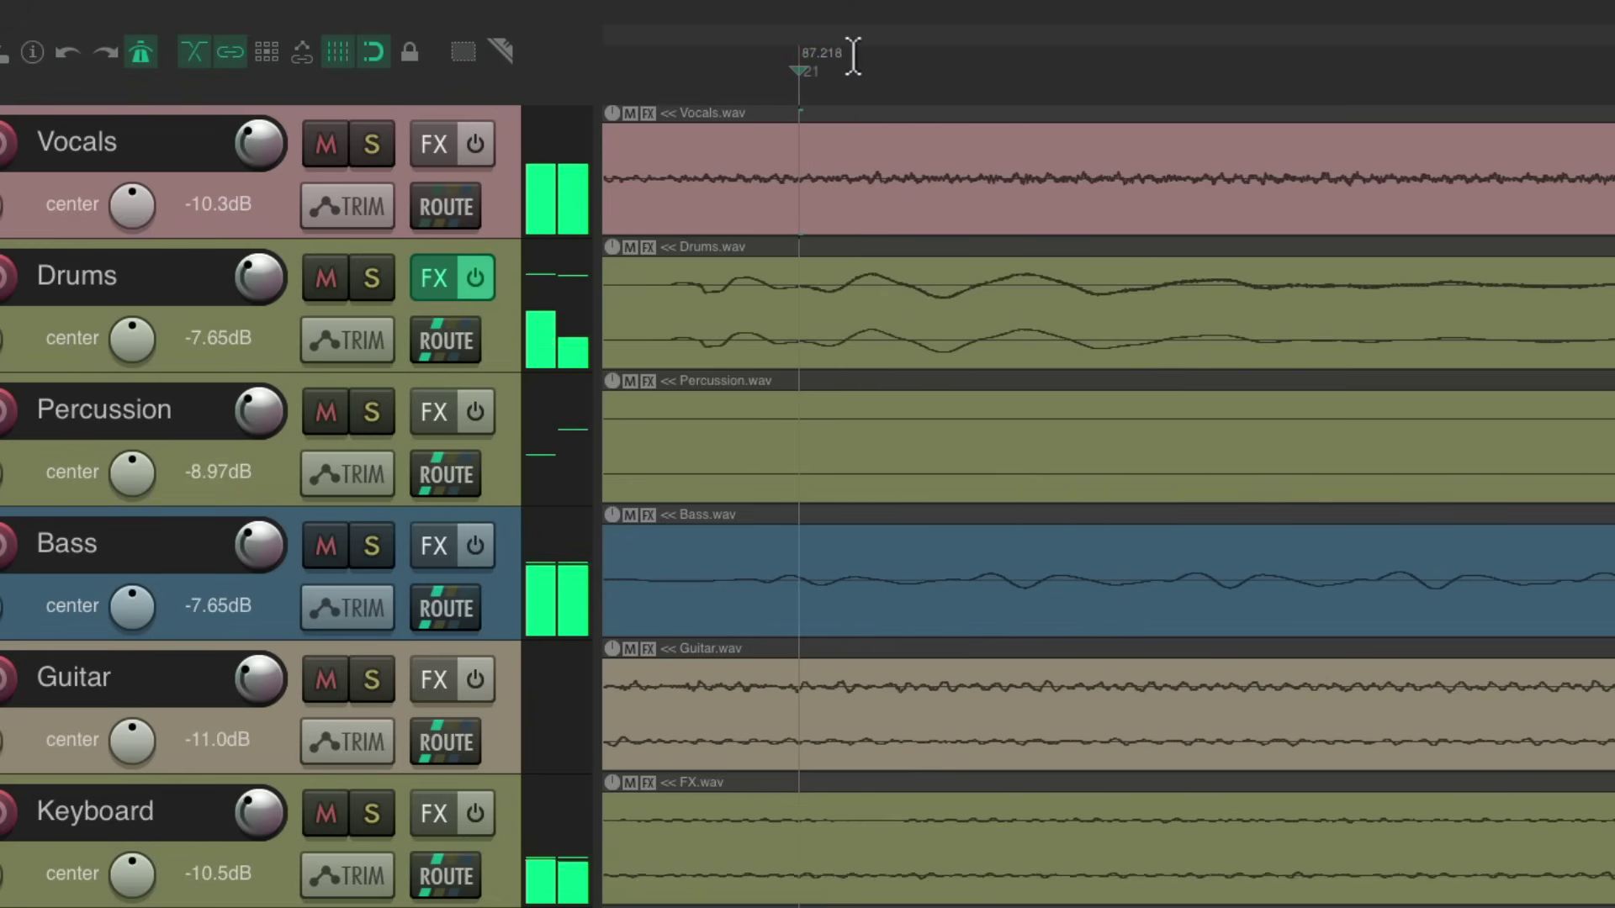
pyautogui.moveTo(848, 53); pyautogui.dragTo(688, 61)
pyautogui.hotkey('ctrl', 'z')
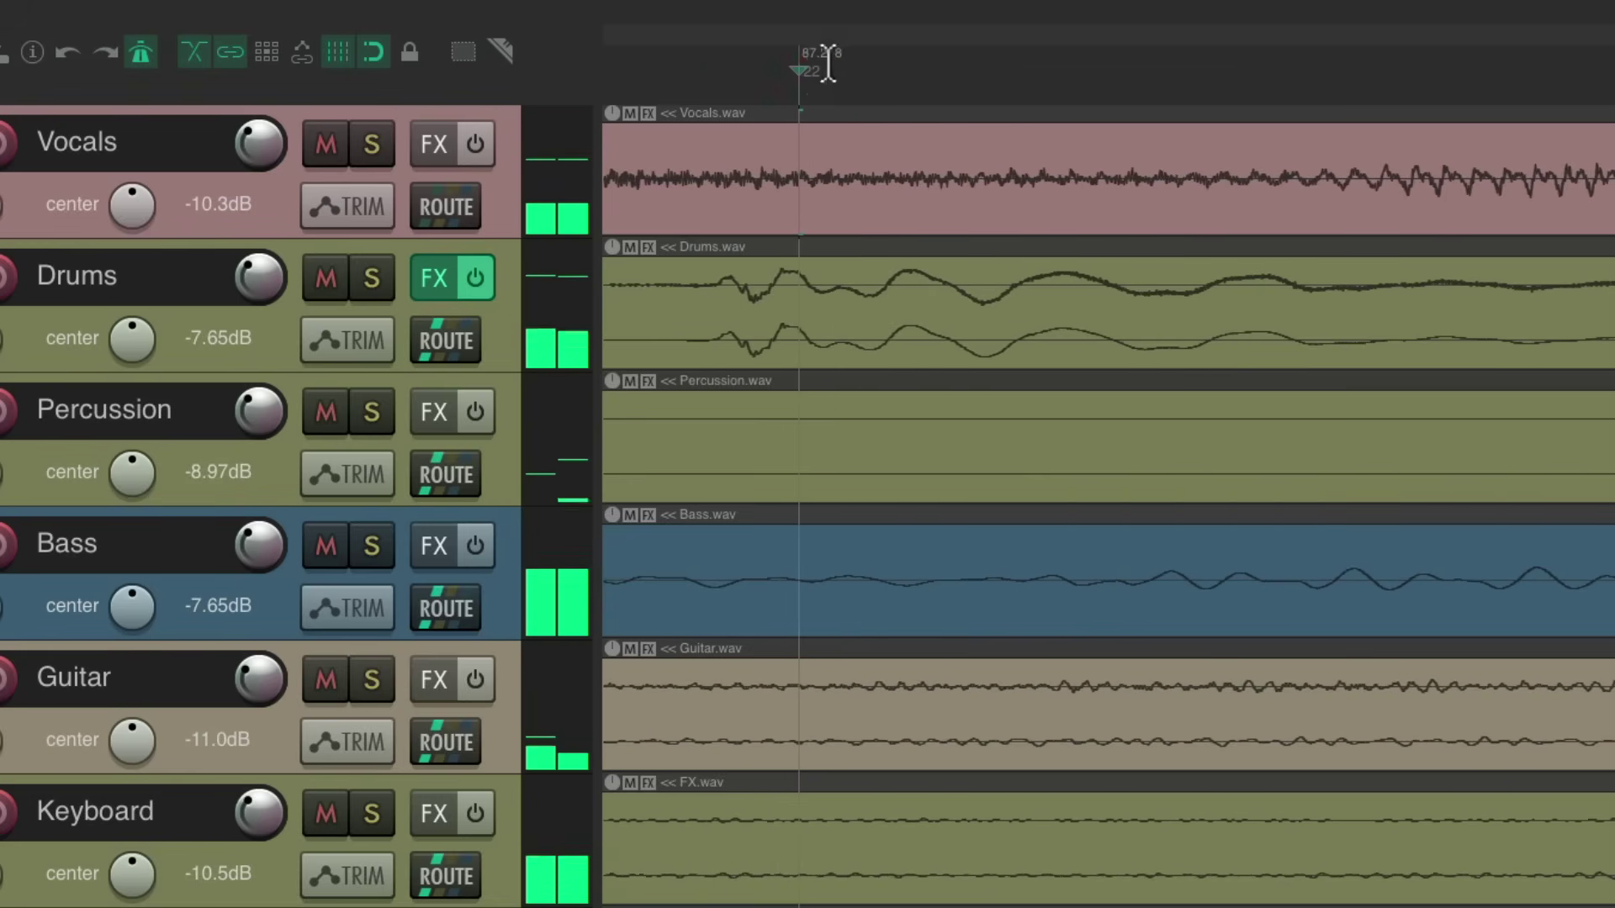
pyautogui.moveTo(831, 53)
pyautogui.mouseDown()
pyautogui.moveTo(747, 60)
pyautogui.moveTo(795, 71)
pyautogui.moveTo(830, 53)
pyautogui.moveTo(605, 67)
pyautogui.moveTo(653, 64)
pyautogui.mouseUp()
pyautogui.hotkey('ctrl', 'z')
pyautogui.hotkey('ctrl', 'z')
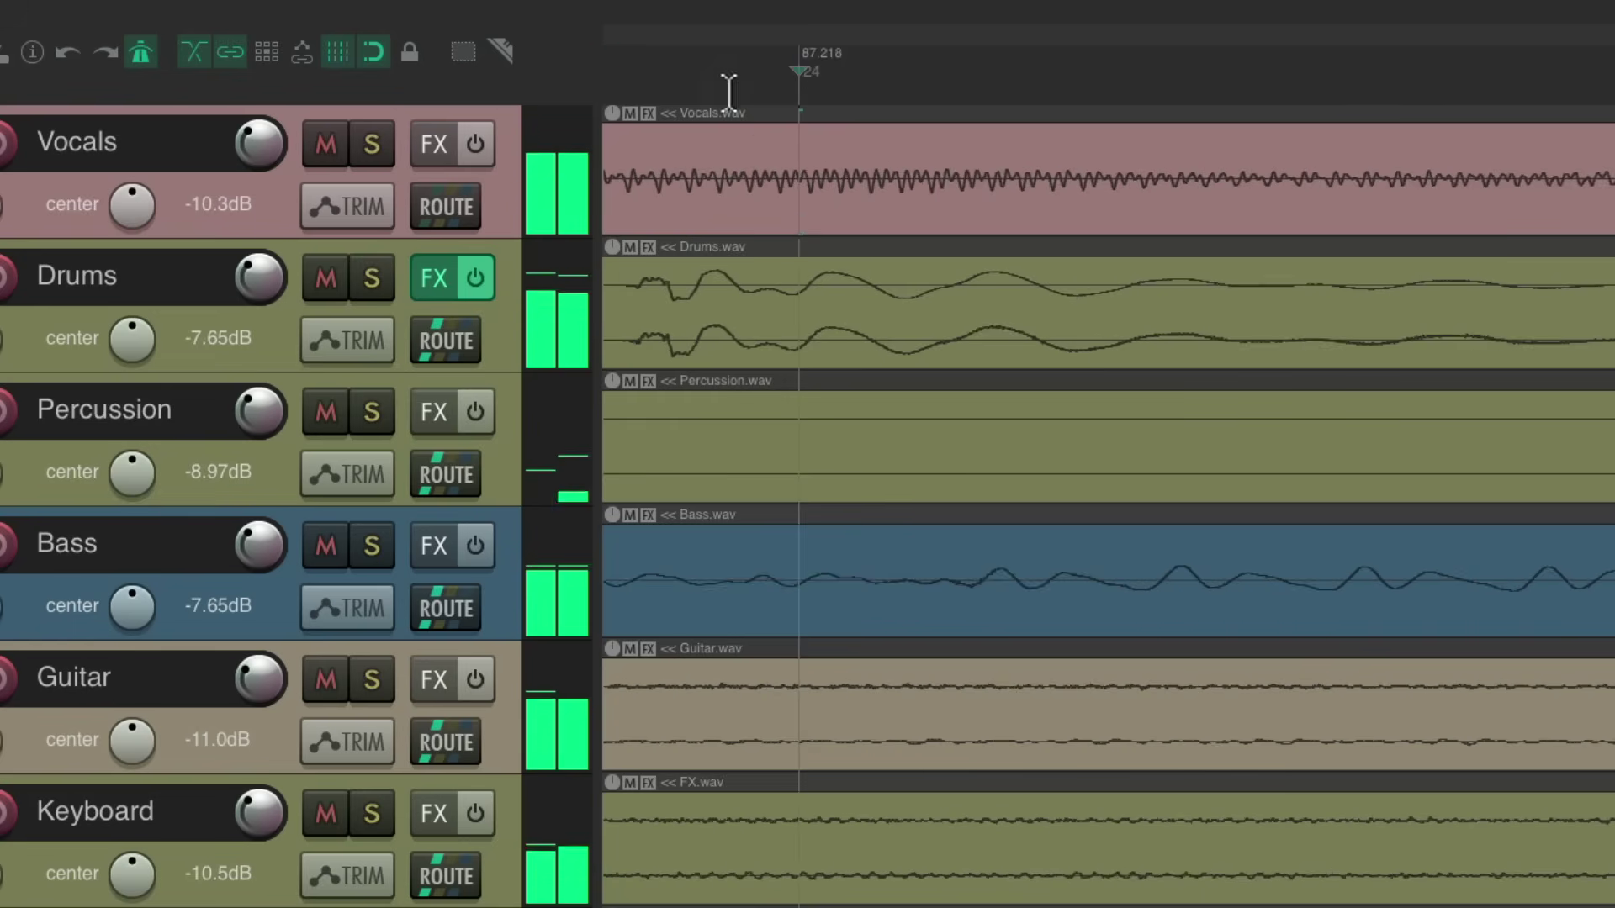
pyautogui.moveTo(824, 53); pyautogui.dragTo(660, 67)
pyautogui.hotkey('ctrl', 'z')
pyautogui.moveTo(841, 56)
pyautogui.mouseDown()
pyautogui.moveTo(739, 62)
pyautogui.moveTo(858, 50)
pyautogui.moveTo(860, 103)
pyautogui.moveTo(855, 58)
pyautogui.moveTo(704, 62)
pyautogui.mouseUp()
pyautogui.moveTo(825, 55)
pyautogui.mouseDown()
pyautogui.moveTo(949, 53)
pyautogui.moveTo(705, 55)
pyautogui.mouseUp()
pyautogui.moveTo(825, 48)
pyautogui.mouseDown()
pyautogui.moveTo(855, 48)
pyautogui.moveTo(728, 54)
pyautogui.mouseUp()
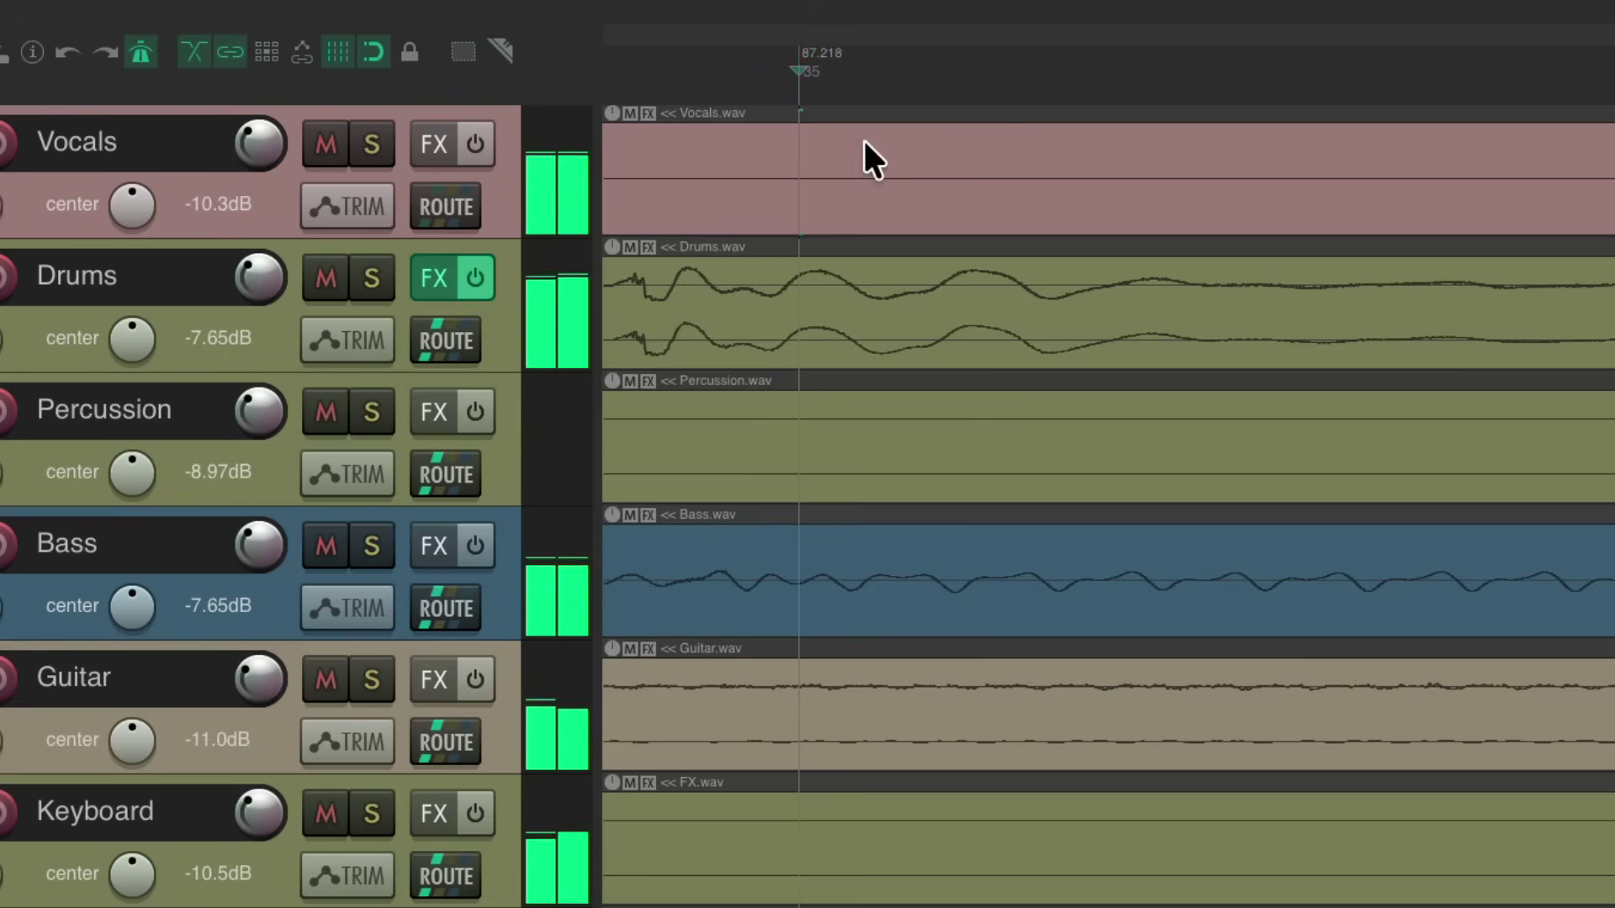
# - Align the remaining per-bar tempo markers through bar 57 with the drum hits
pyautogui.hscroll(-3, 865, 155)
pyautogui.moveTo(924, 57)
pyautogui.mouseDown()
pyautogui.moveTo(733, 59)
pyautogui.moveTo(829, 55)
pyautogui.moveTo(749, 58)
pyautogui.mouseUp()
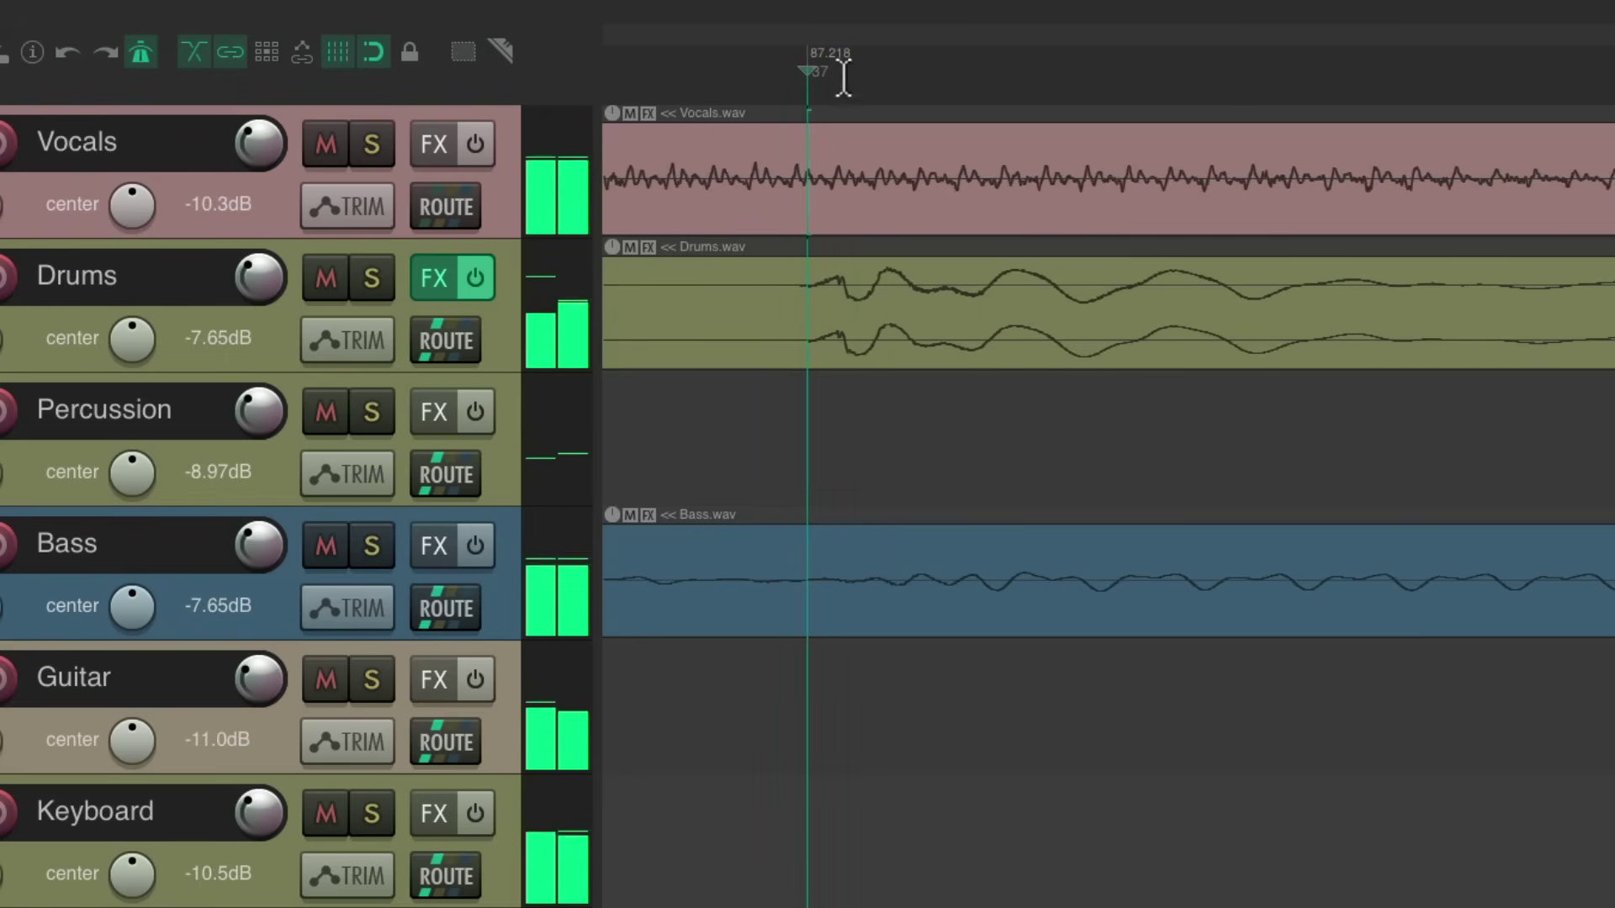
pyautogui.moveTo(816, 52); pyautogui.dragTo(664, 51)
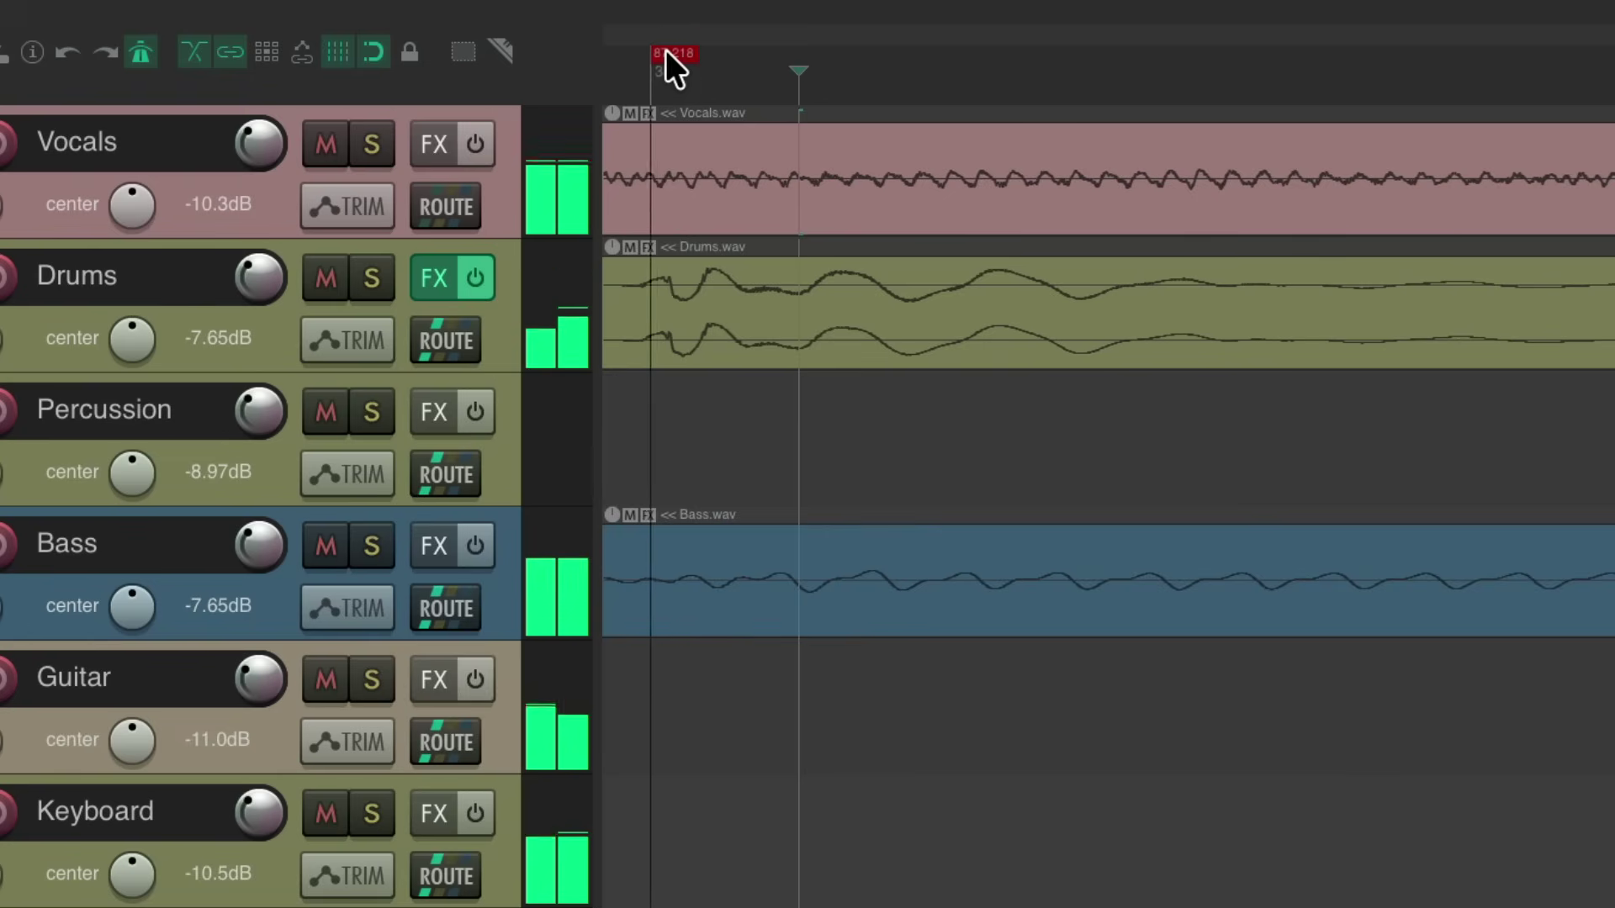
pyautogui.hotkey('ctrl', 'z')
pyautogui.moveTo(831, 49); pyautogui.dragTo(665, 55)
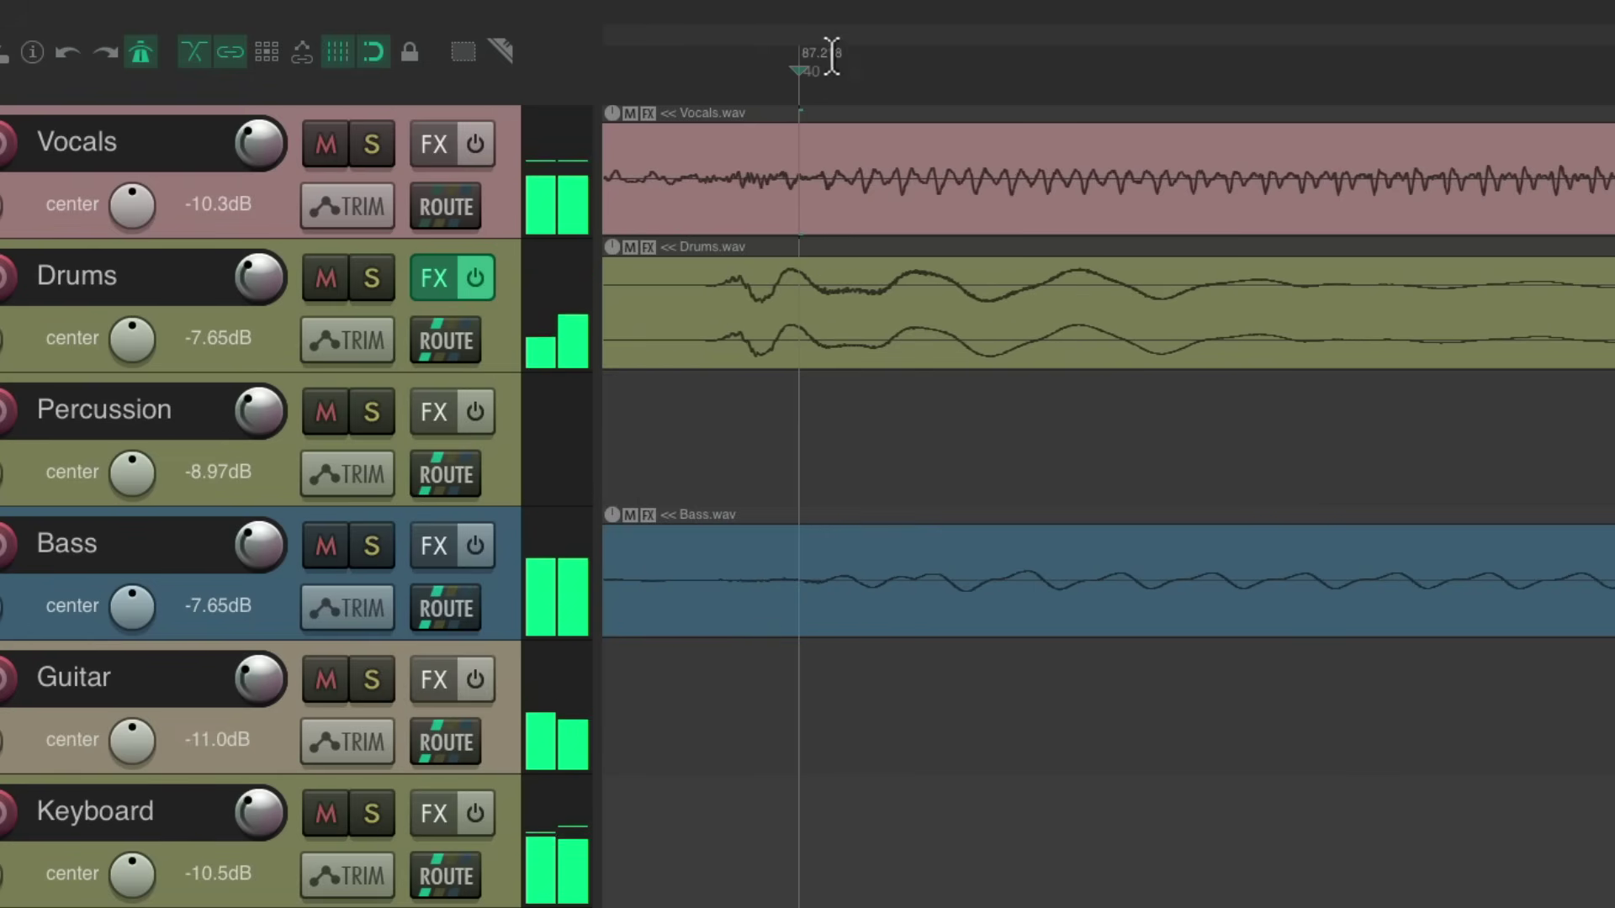
pyautogui.moveTo(826, 52)
pyautogui.mouseDown()
pyautogui.moveTo(740, 61)
pyautogui.moveTo(817, 49)
pyautogui.moveTo(765, 55)
pyautogui.moveTo(875, 68)
pyautogui.moveTo(869, 54)
pyautogui.moveTo(714, 55)
pyautogui.moveTo(1123, 54)
pyautogui.moveTo(913, 51)
pyautogui.mouseUp()
pyautogui.moveTo(1047, 46)
pyautogui.mouseDown()
pyautogui.moveTo(729, 67)
pyautogui.moveTo(782, 98)
pyautogui.moveTo(824, 52)
pyautogui.moveTo(708, 63)
pyautogui.moveTo(815, 98)
pyautogui.moveTo(821, 54)
pyautogui.moveTo(862, 72)
pyautogui.moveTo(829, 55)
pyautogui.moveTo(764, 69)
pyautogui.moveTo(841, 54)
pyautogui.moveTo(721, 69)
pyautogui.moveTo(829, 52)
pyautogui.moveTo(750, 49)
pyautogui.moveTo(830, 48)
pyautogui.moveTo(665, 59)
pyautogui.mouseUp()
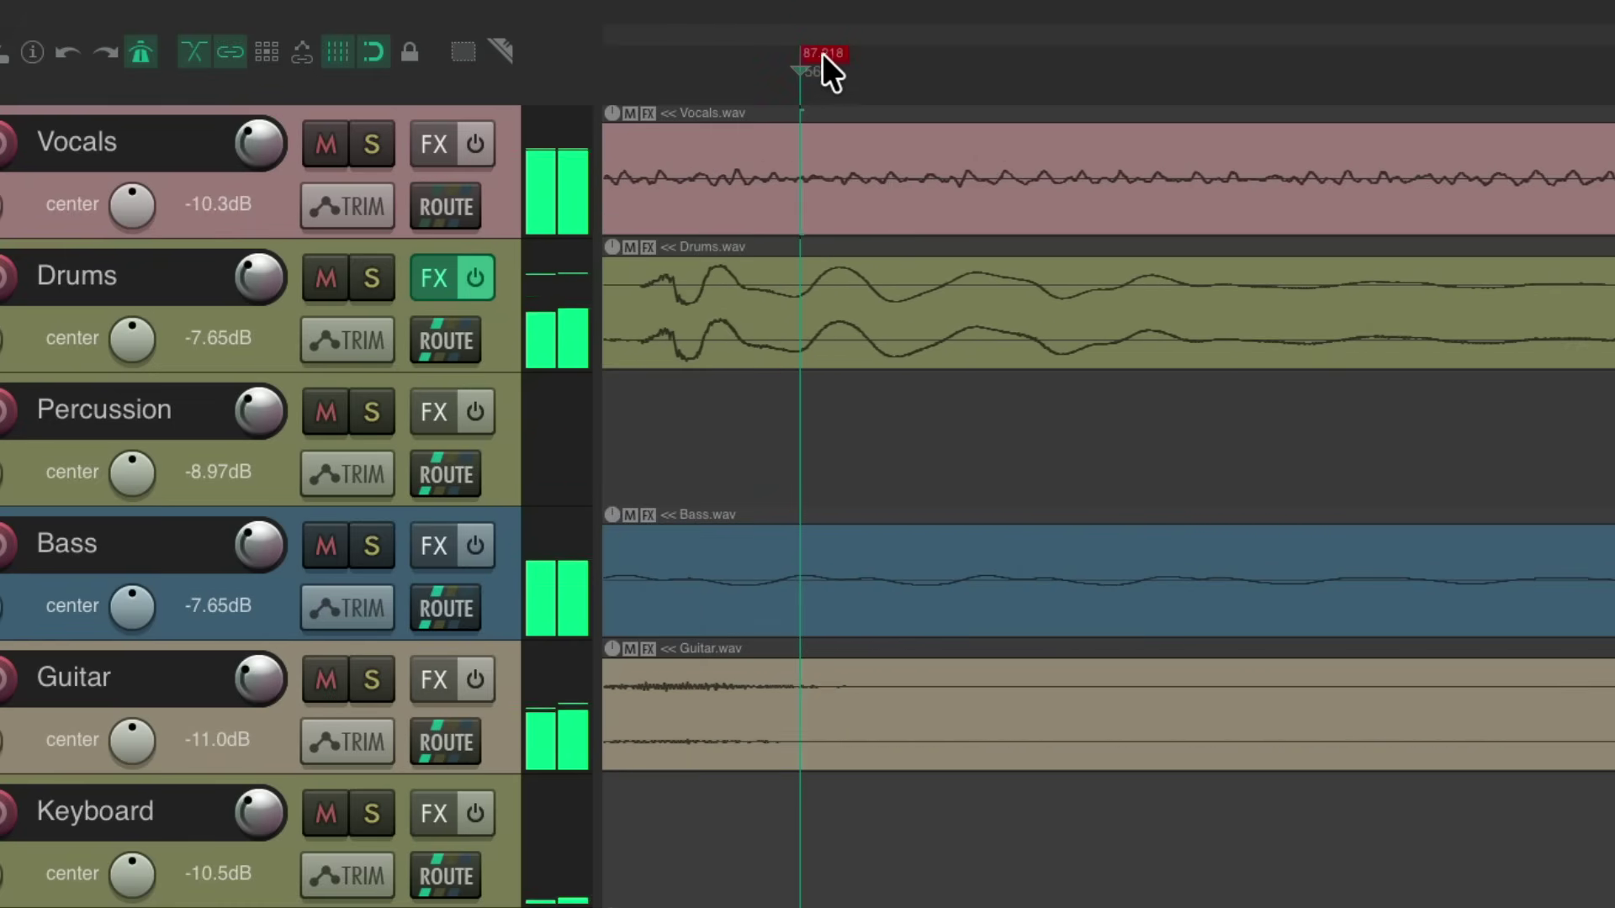
pyautogui.moveTo(822, 56)
pyautogui.mouseDown()
pyautogui.moveTo(664, 73)
pyautogui.moveTo(827, 71)
pyautogui.mouseUp()
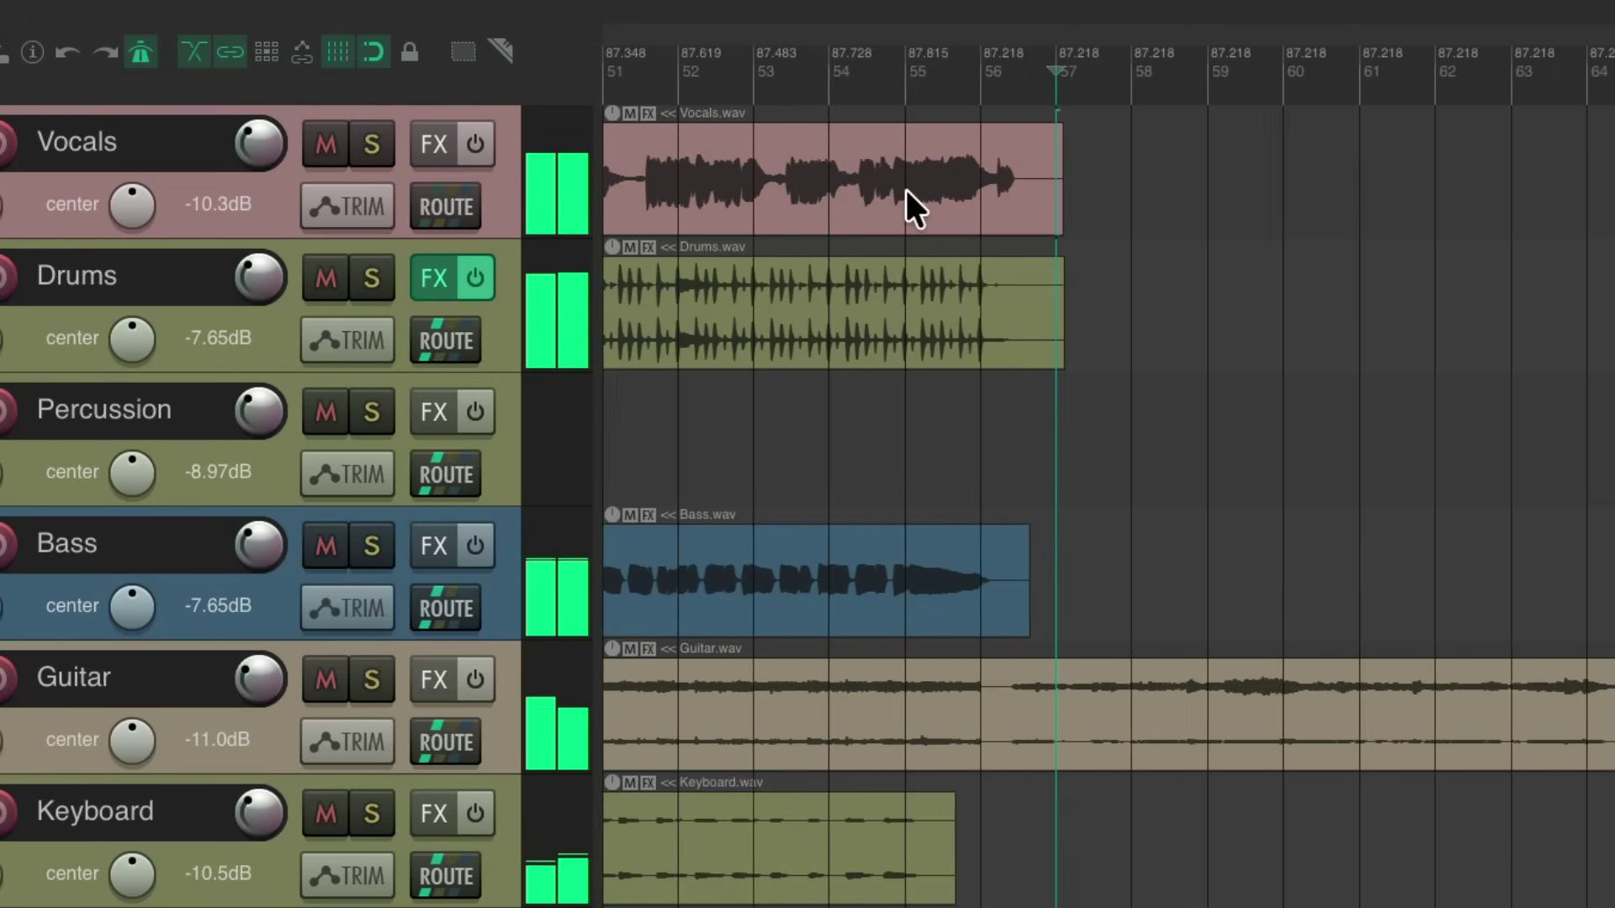
# - Stop playback, return the view to the song's opening bars, and put the edit cursor at bar 7
pyautogui.scroll(-3, 906, 189)
pyautogui.hscroll(-2, 906, 189)
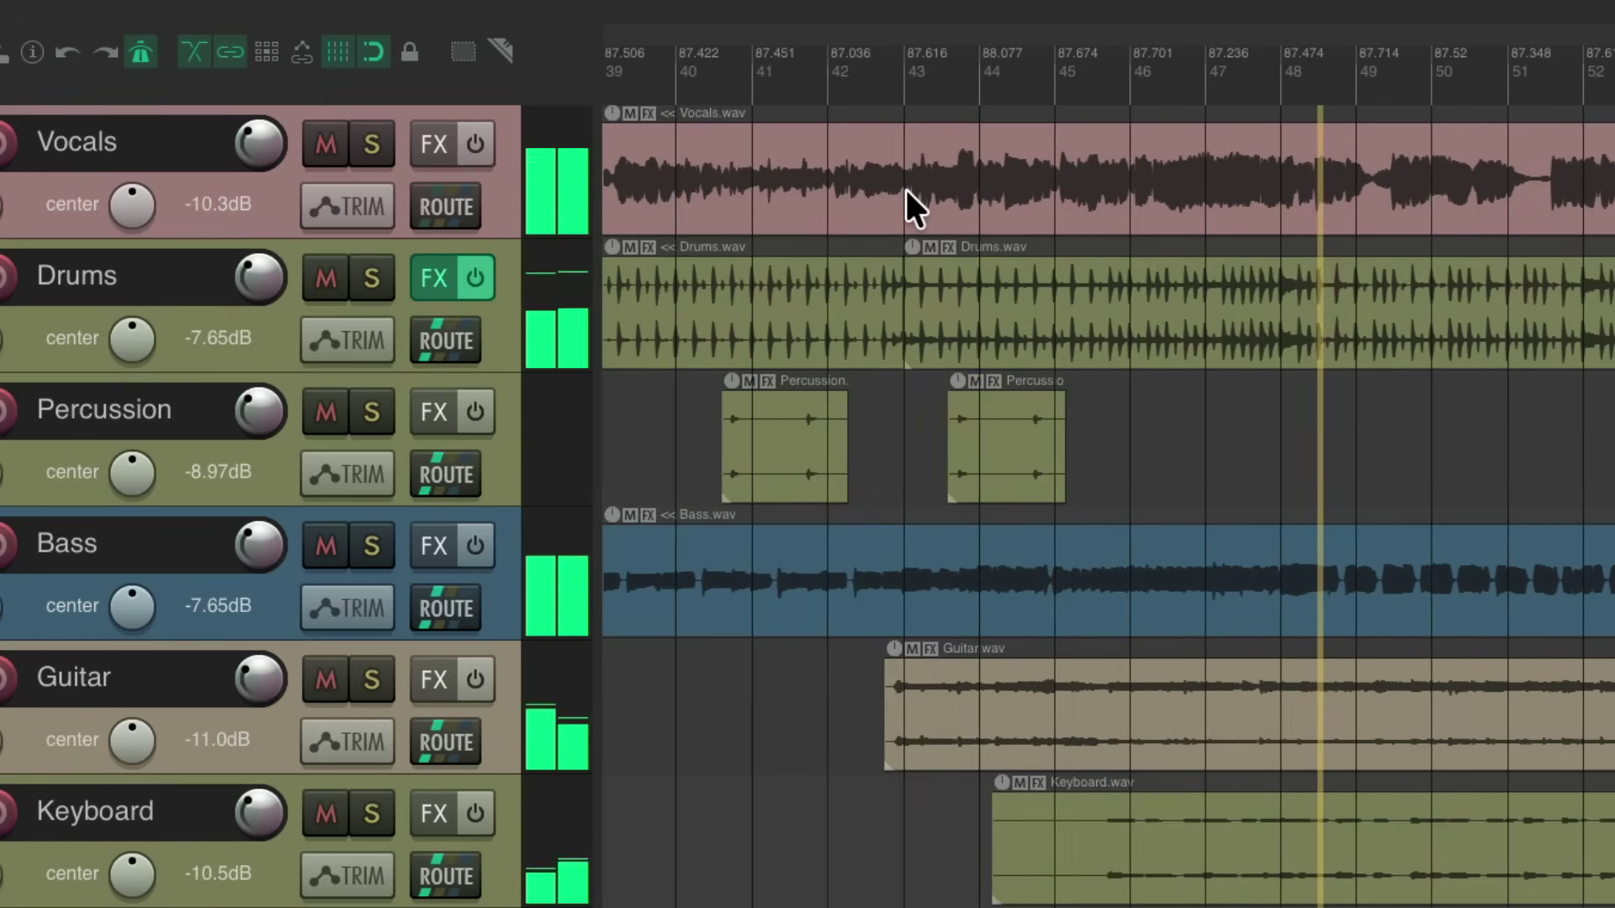
pyautogui.press('space')
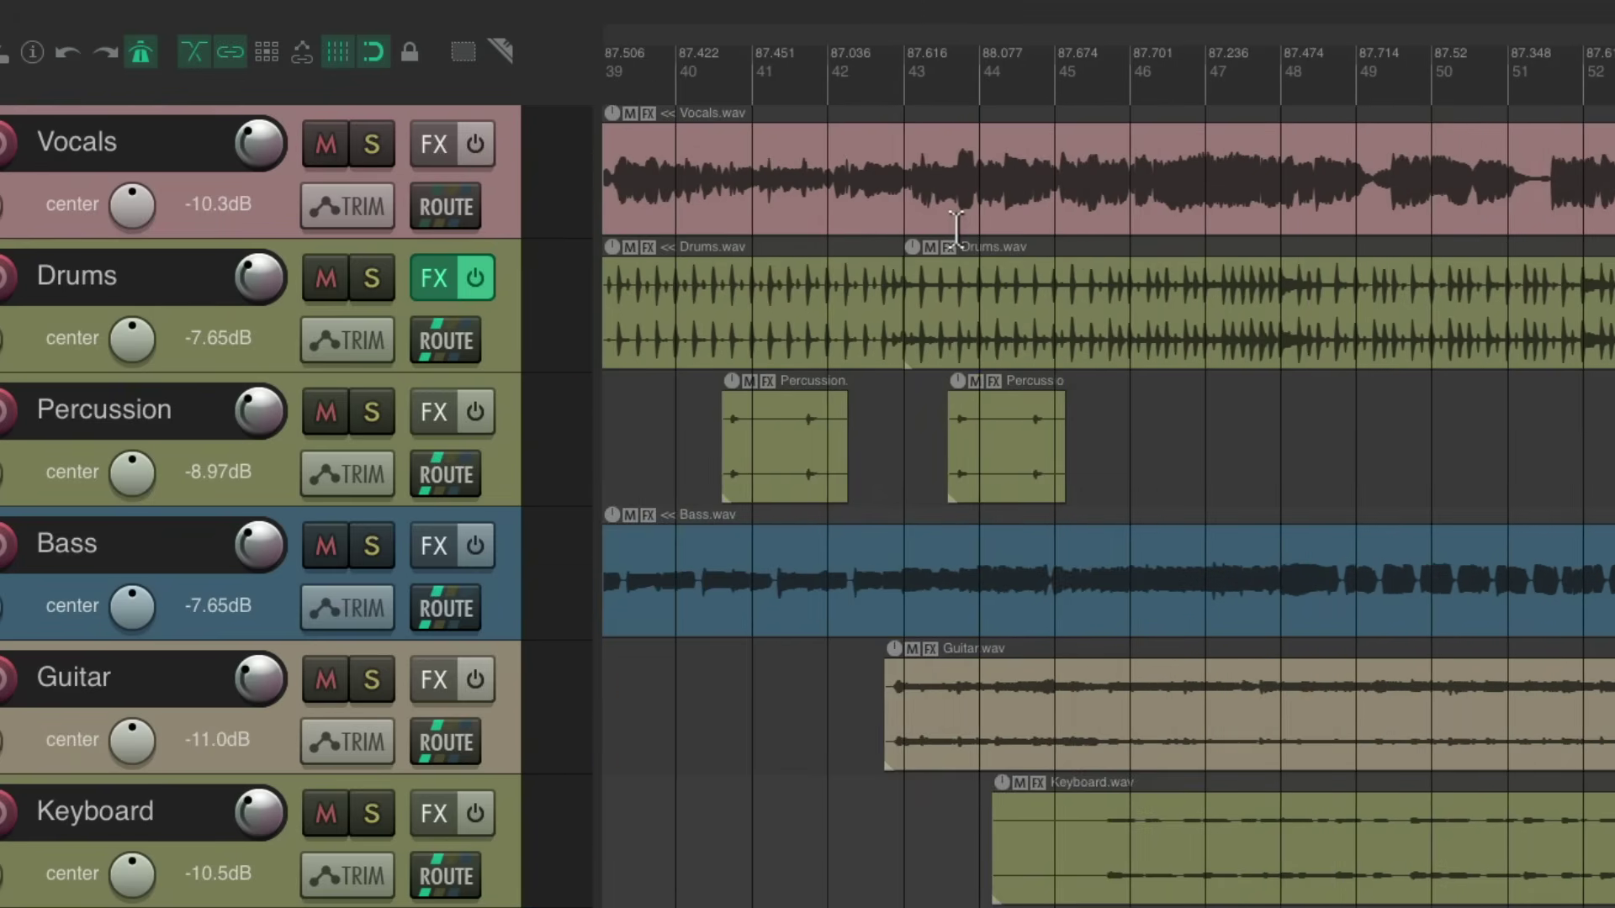
pyautogui.scroll(3, 886, 279)
pyautogui.hscroll(-10, 886, 279)
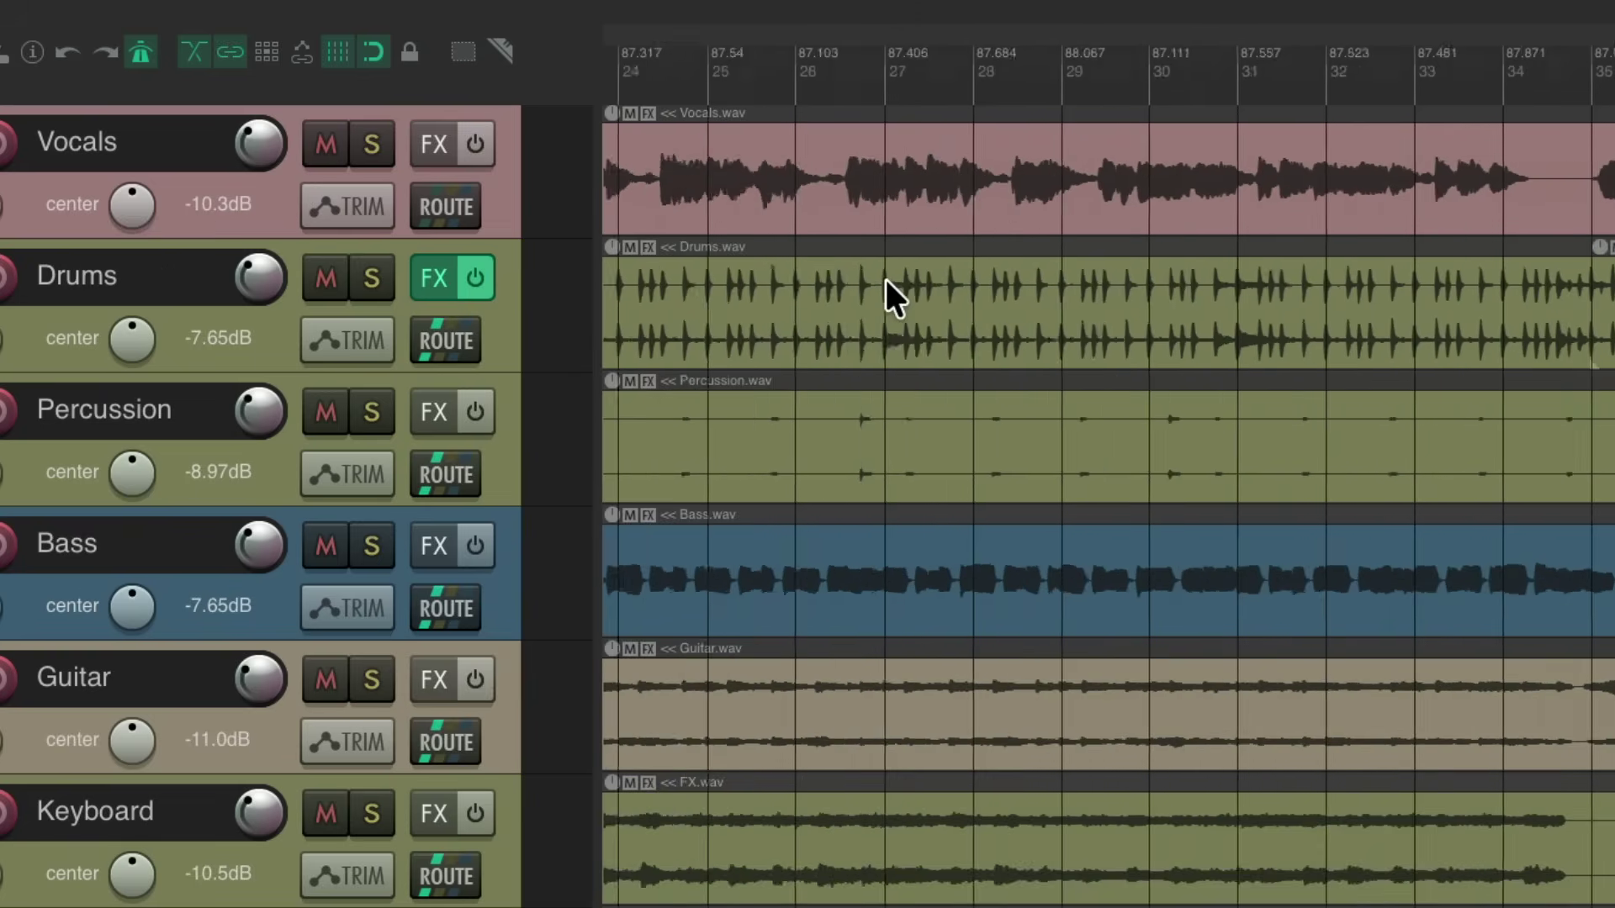
pyautogui.hscroll(-5, 1169, 289)
pyautogui.scroll(4, 1152, 291)
pyautogui.scroll(4, 875, 286)
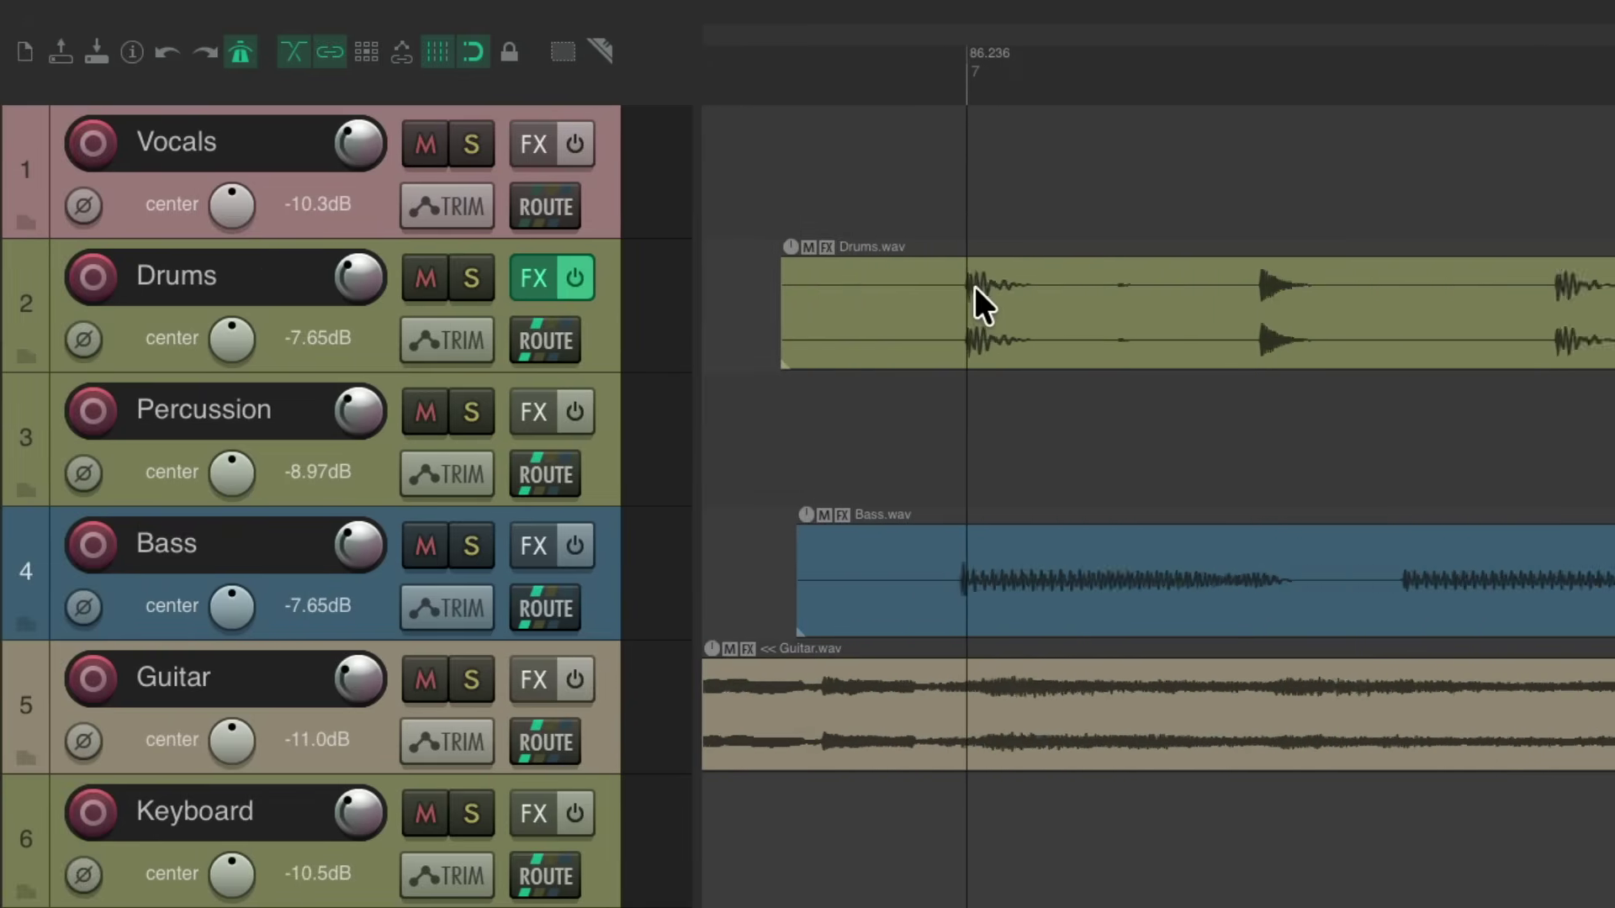
pyautogui.scroll(4, 974, 286)
pyautogui.click(857, 77)
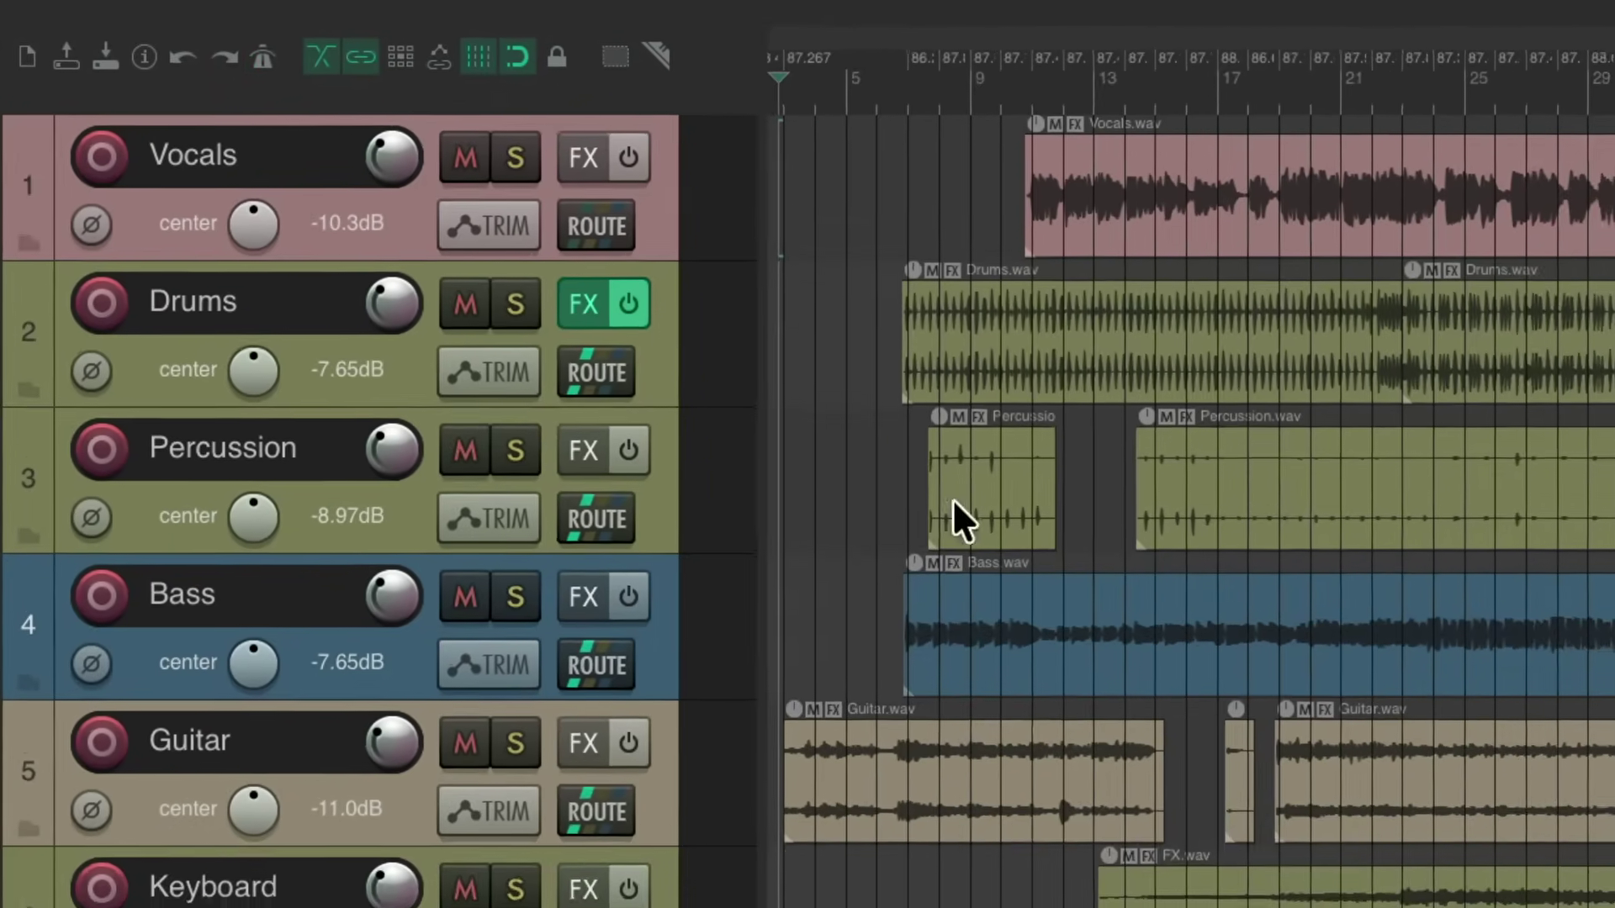
pyautogui.scroll(5, 953, 498)
pyautogui.scroll(-3, 1006, 498)
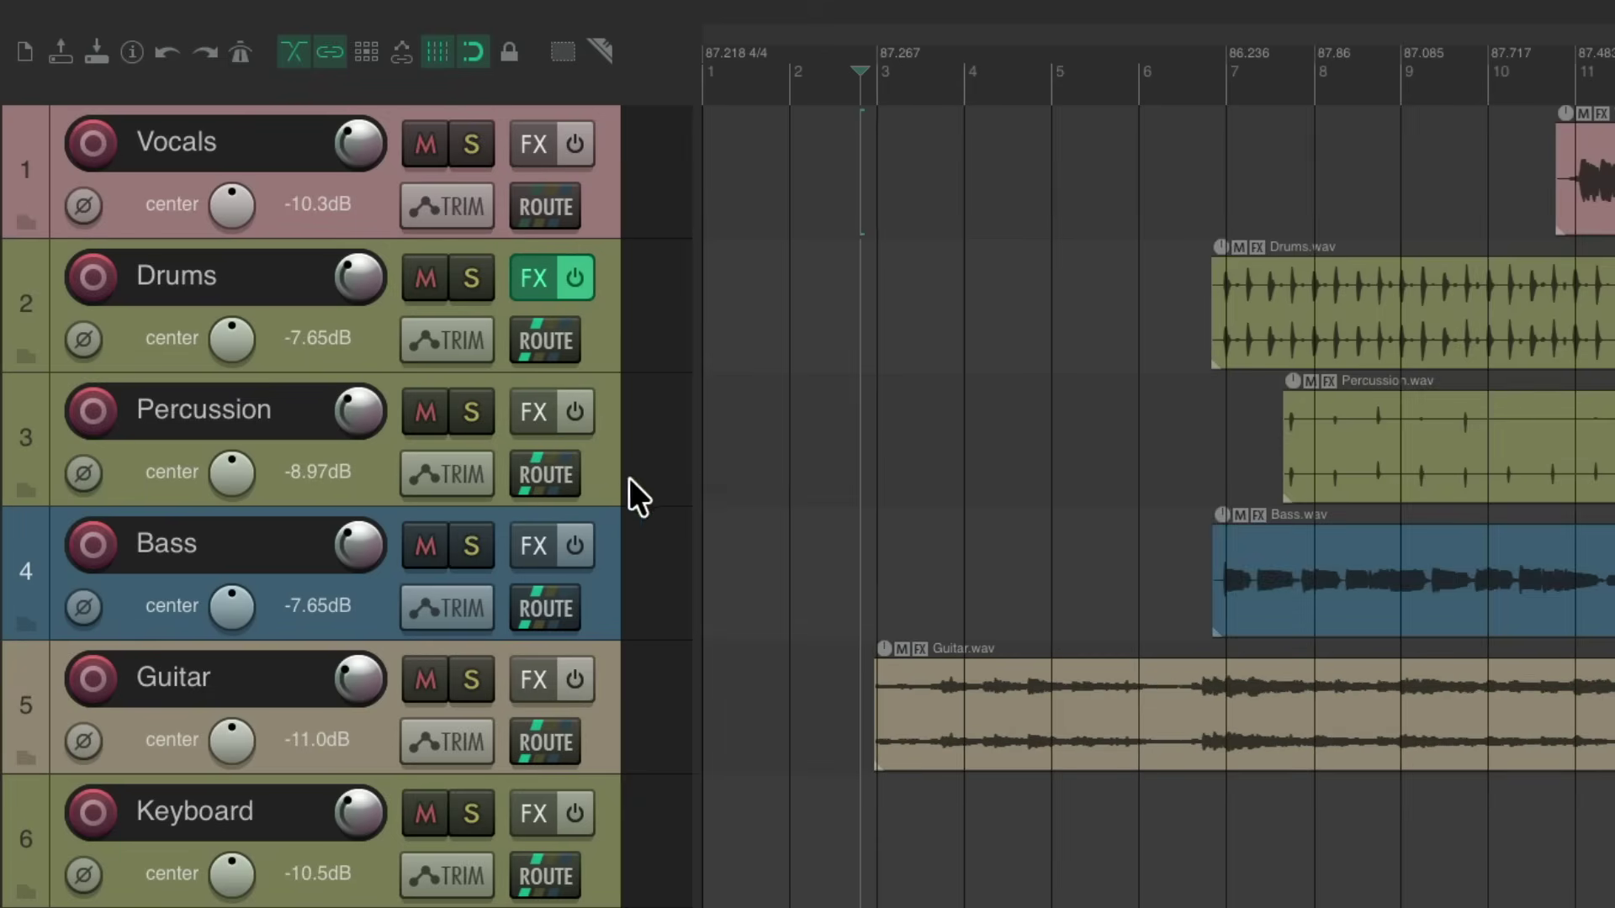
# - Add a track below Percussion and import Shaker.rx2 onto it as one item at bar 3
pyautogui.click(600, 475)
pyautogui.hotkey('ctrl', 't')
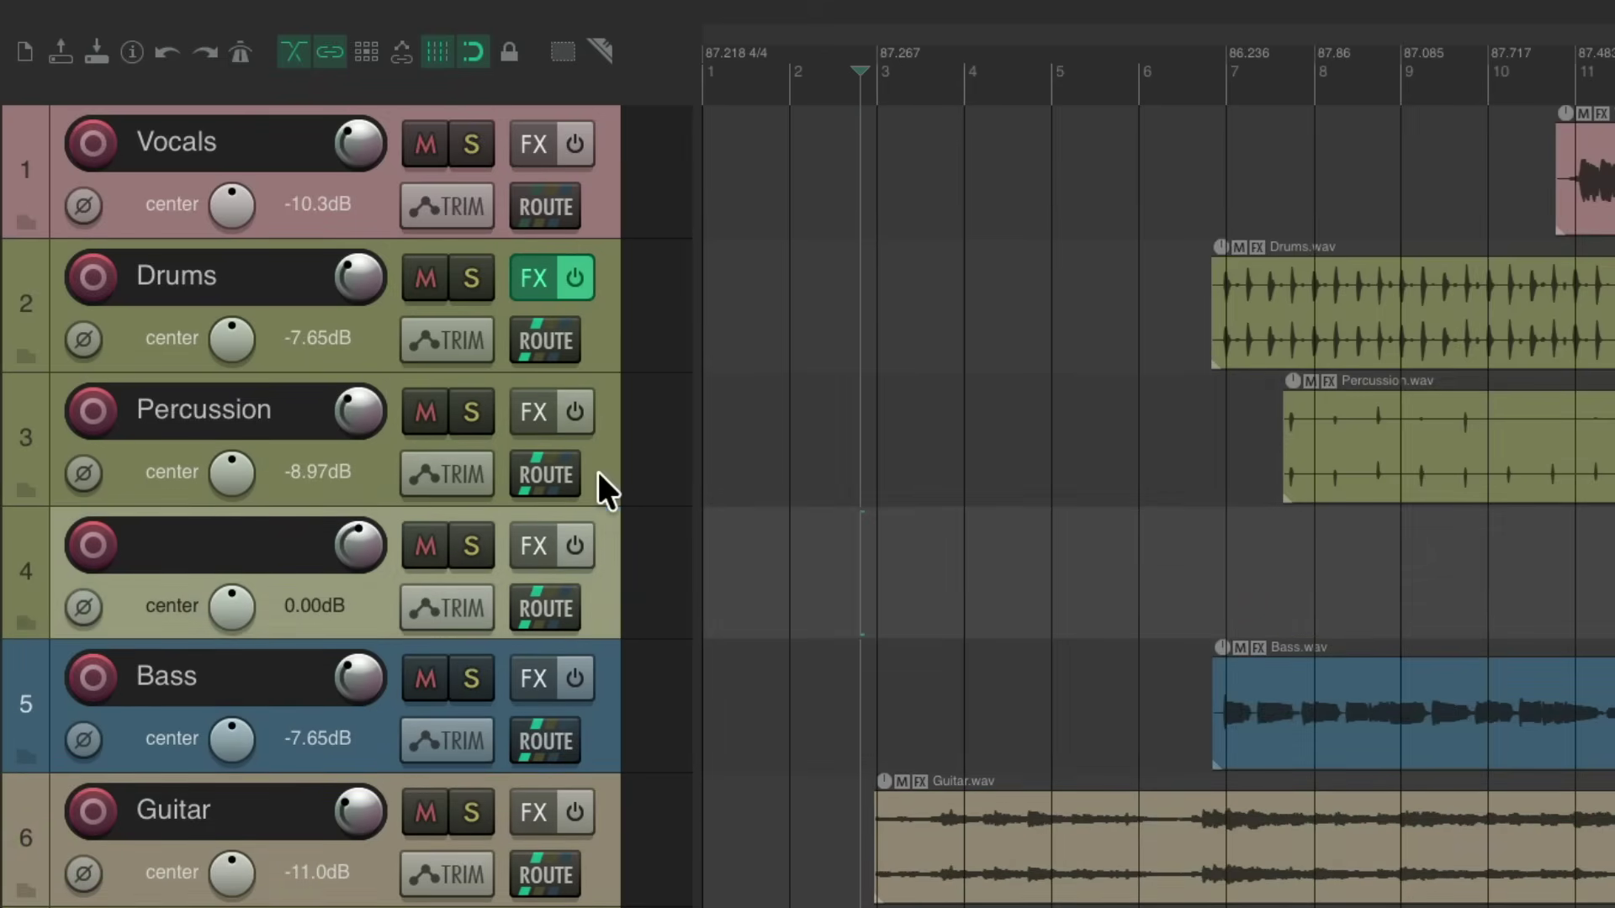
pyautogui.hotkey('ctrl', 'alt', 'x')
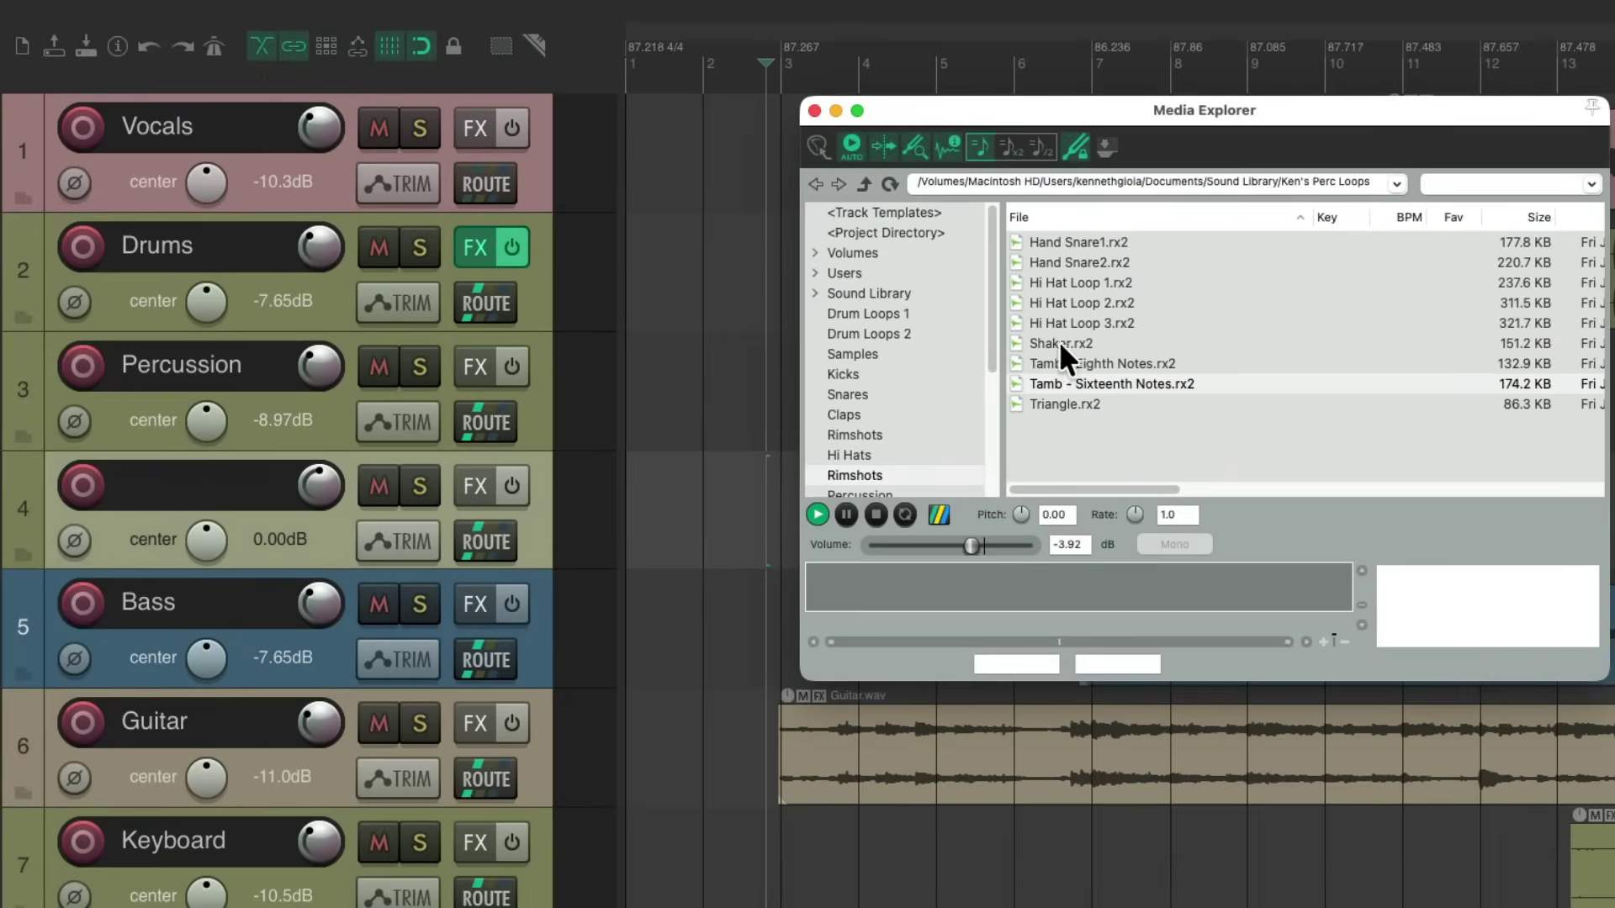
pyautogui.click(1055, 343)
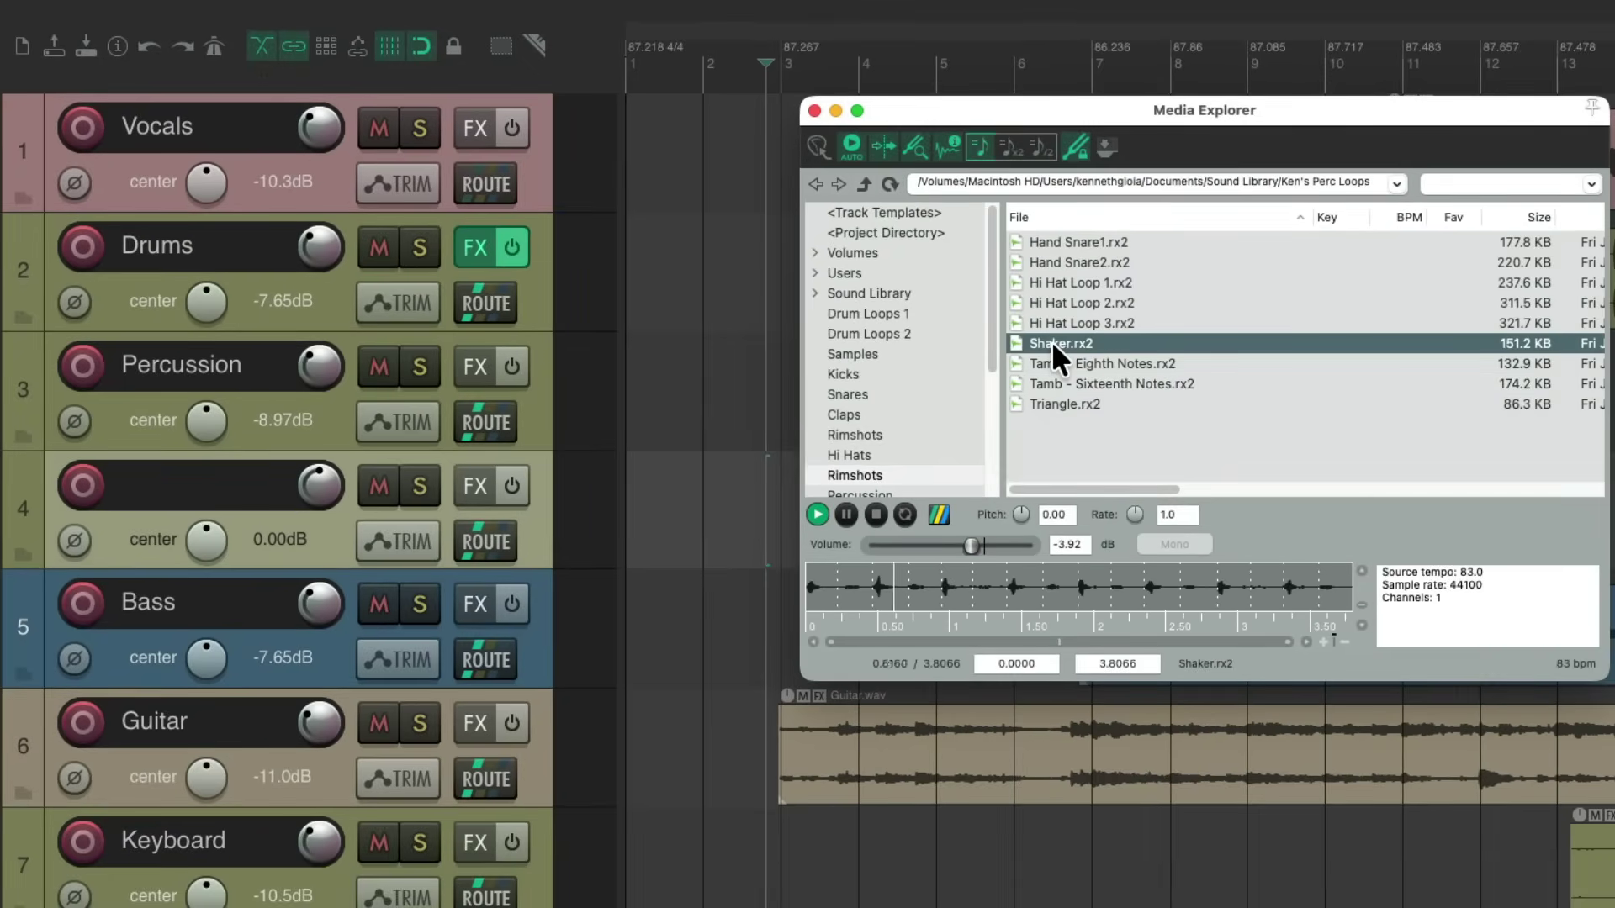
pyautogui.moveTo(1052, 340); pyautogui.dragTo(787, 505)
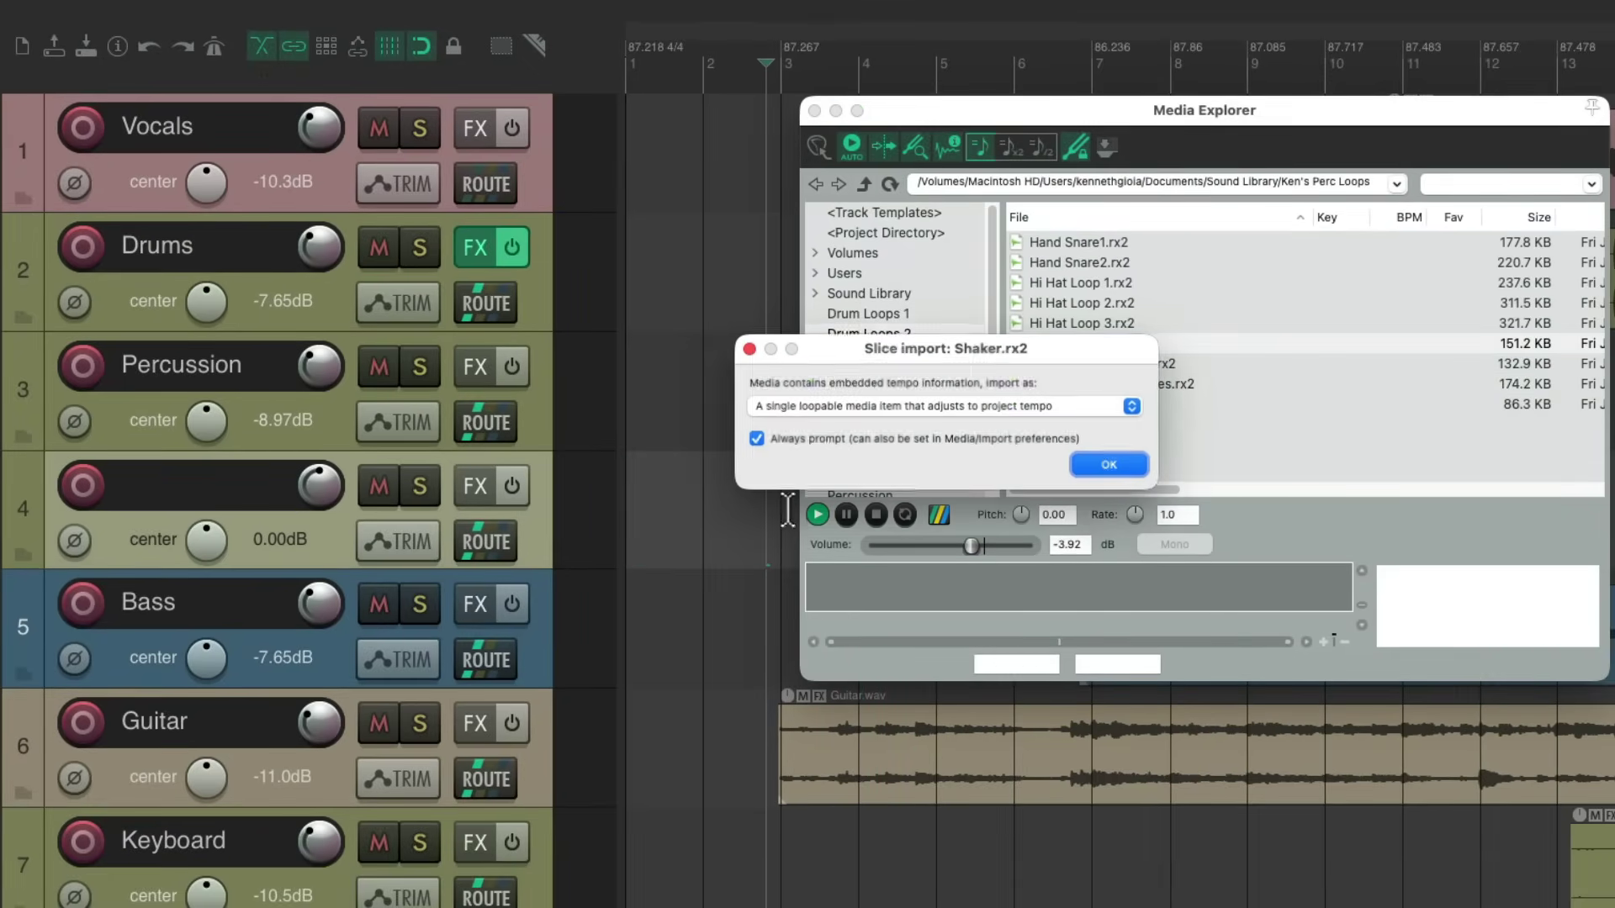
pyautogui.click(1108, 465)
pyautogui.click(814, 110)
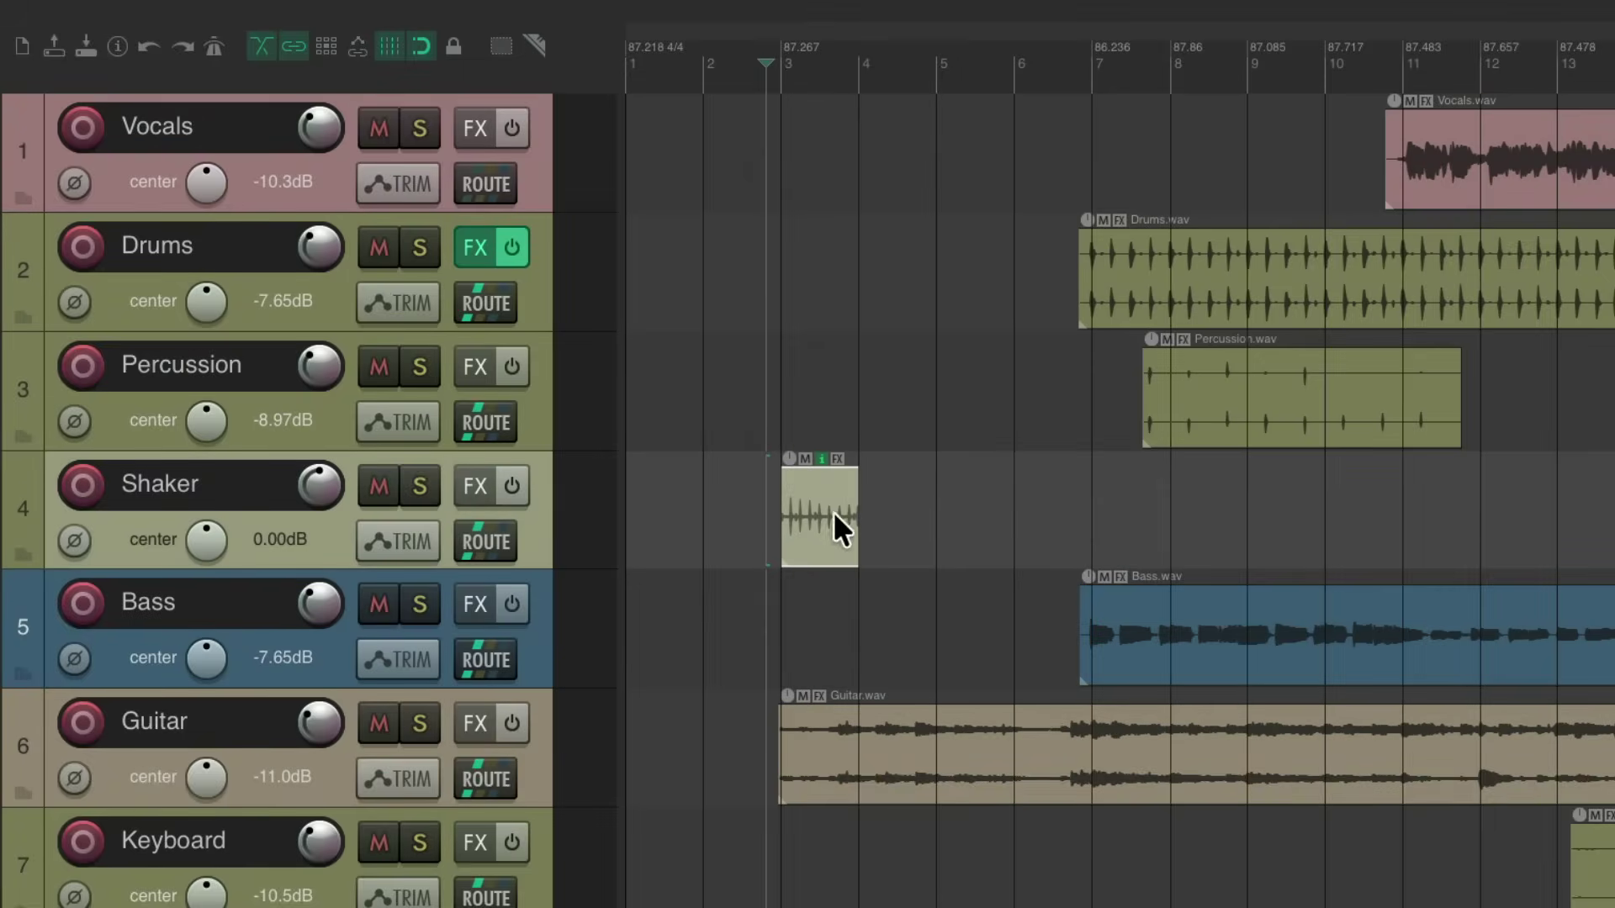
# - Copy the Shaker item into bar 4 and duplicate the Shaker loop across the song
pyautogui.moveTo(833, 511); pyautogui.dragTo(1052, 491)
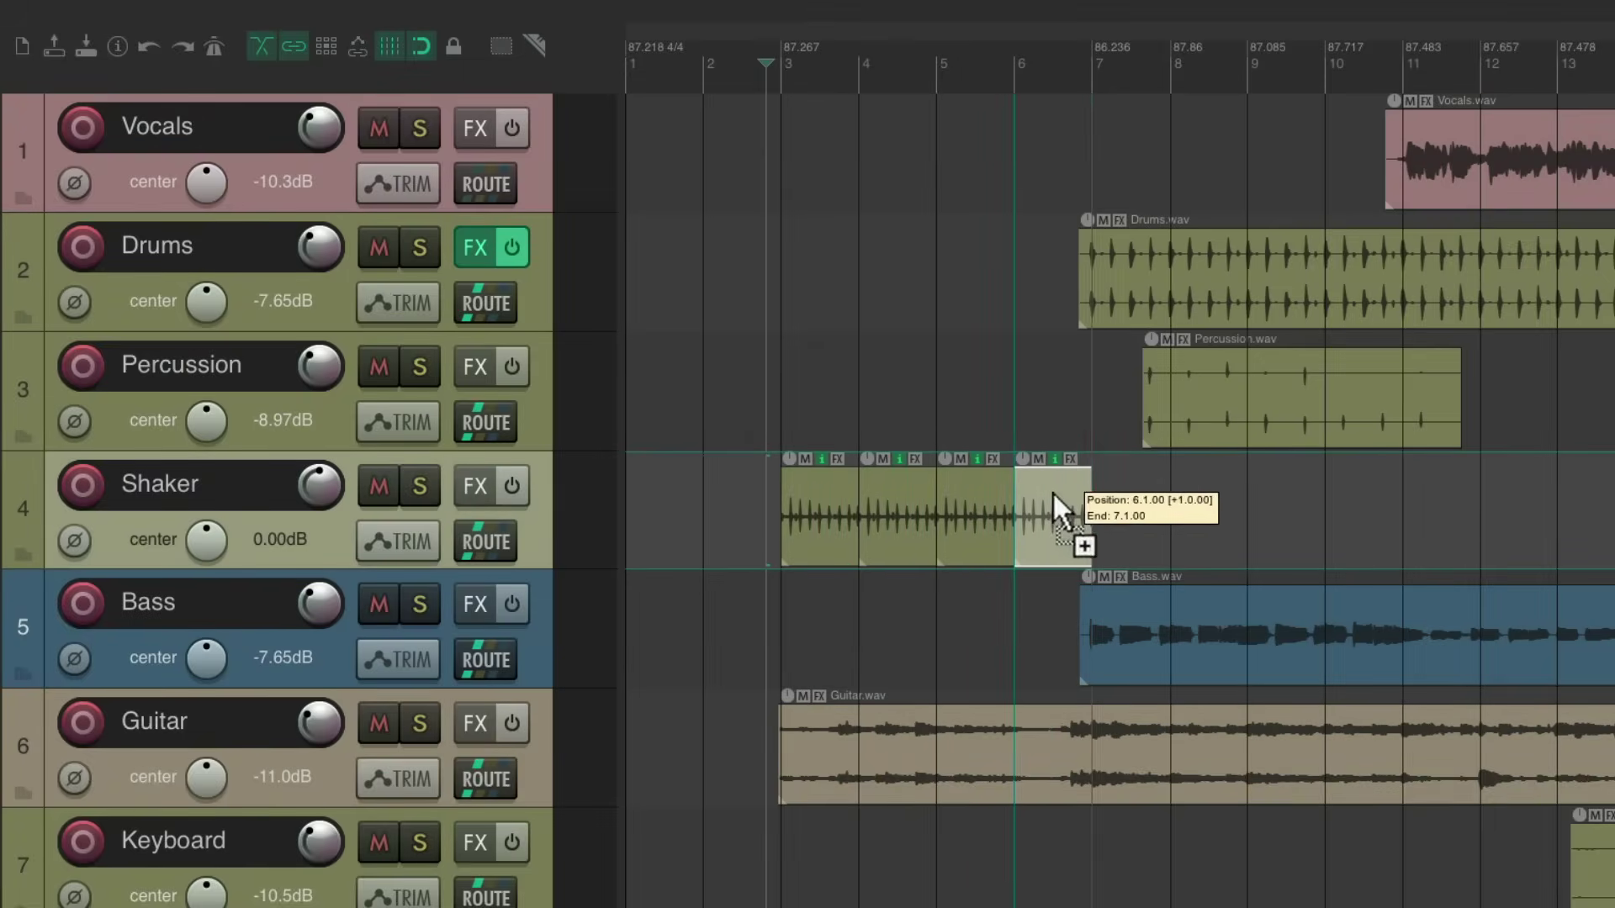
pyautogui.click(801, 511)
pyautogui.hotkey('ctrl', 'd')
pyautogui.scroll(-4, 801, 513)
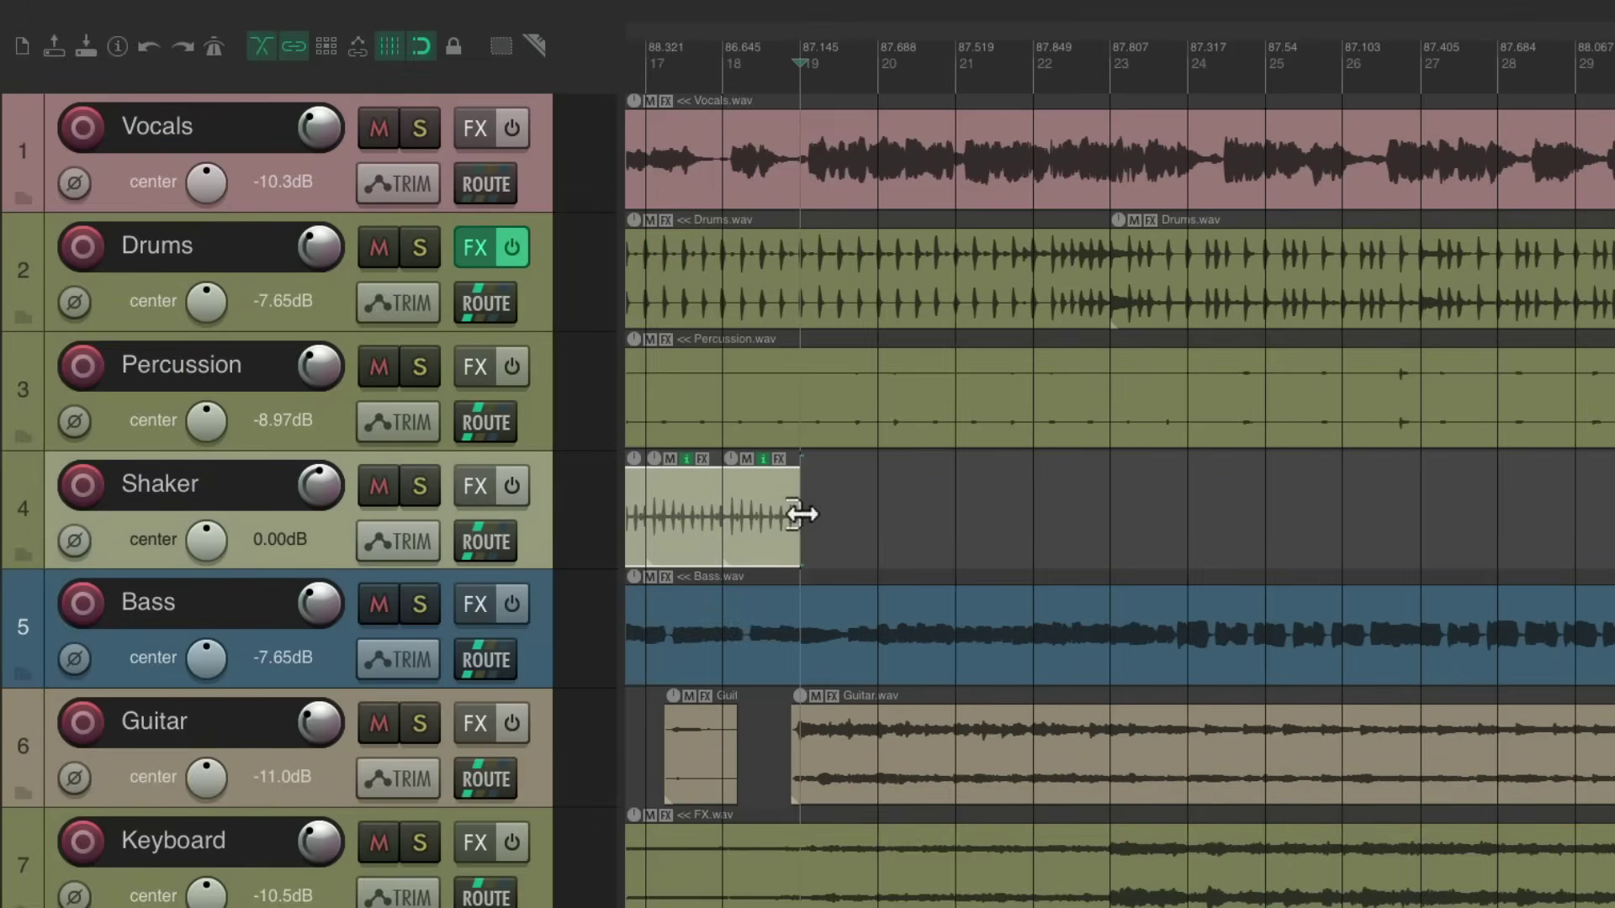
pyautogui.hotkey('ctrl', 'd')
pyautogui.scroll(-2, 801, 513)
pyautogui.hotkey('ctrl', 'd')
pyautogui.hotkey('ctrl', 'd')
pyautogui.hotkey('ctrl', 'd')
pyautogui.hotkey('ctrl', 'd')
pyautogui.hotkey('ctrl', 'd')
pyautogui.hotkey('ctrl', 'd')
pyautogui.hotkey('ctrl', 'd')
pyautogui.hotkey('ctrl', 'd')
pyautogui.hotkey('ctrl', 'd')
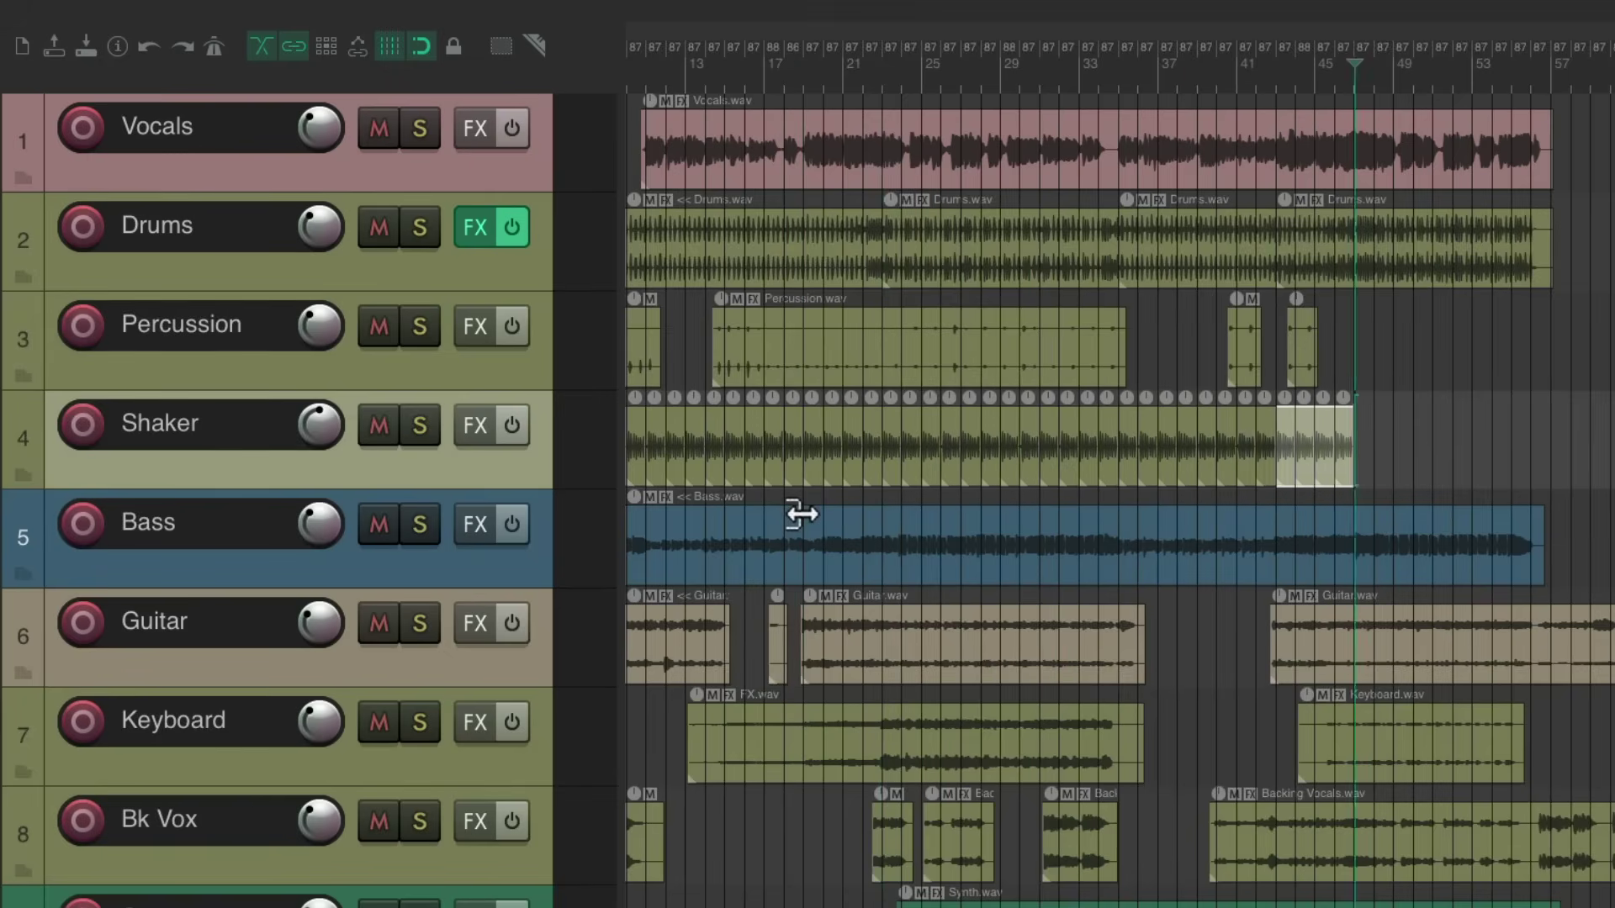
pyautogui.scroll(5, 801, 511)
pyautogui.scroll(4, 729, 469)
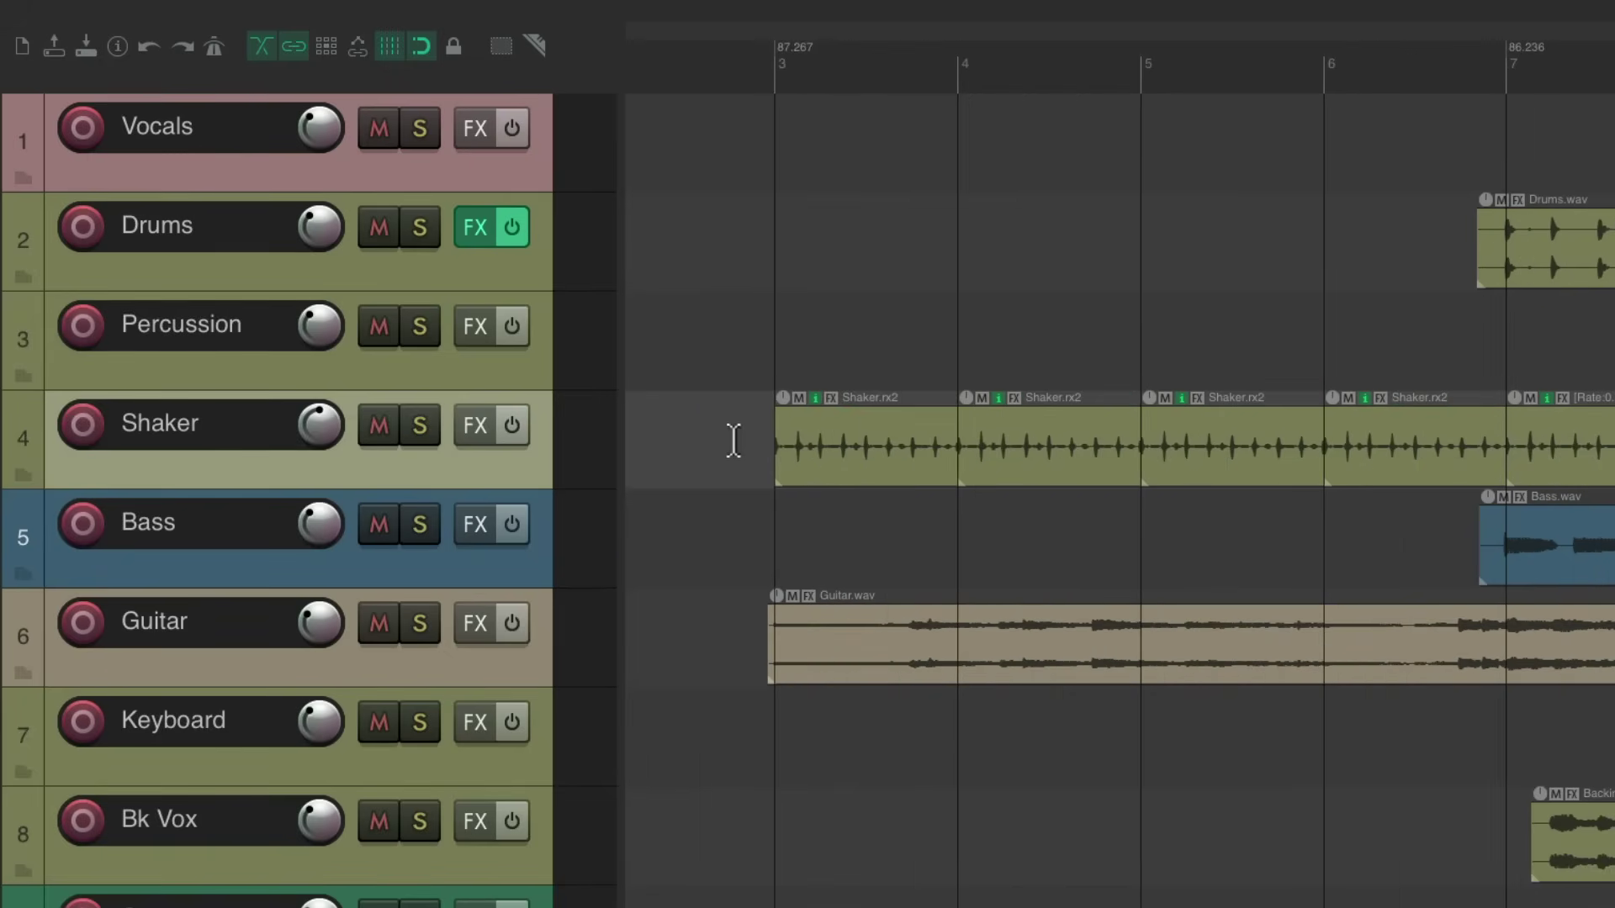
# - Play from just before the Shaker loop, zoom out, and insert empty track 5 below Shaker
pyautogui.click(730, 468)
pyautogui.press('space')
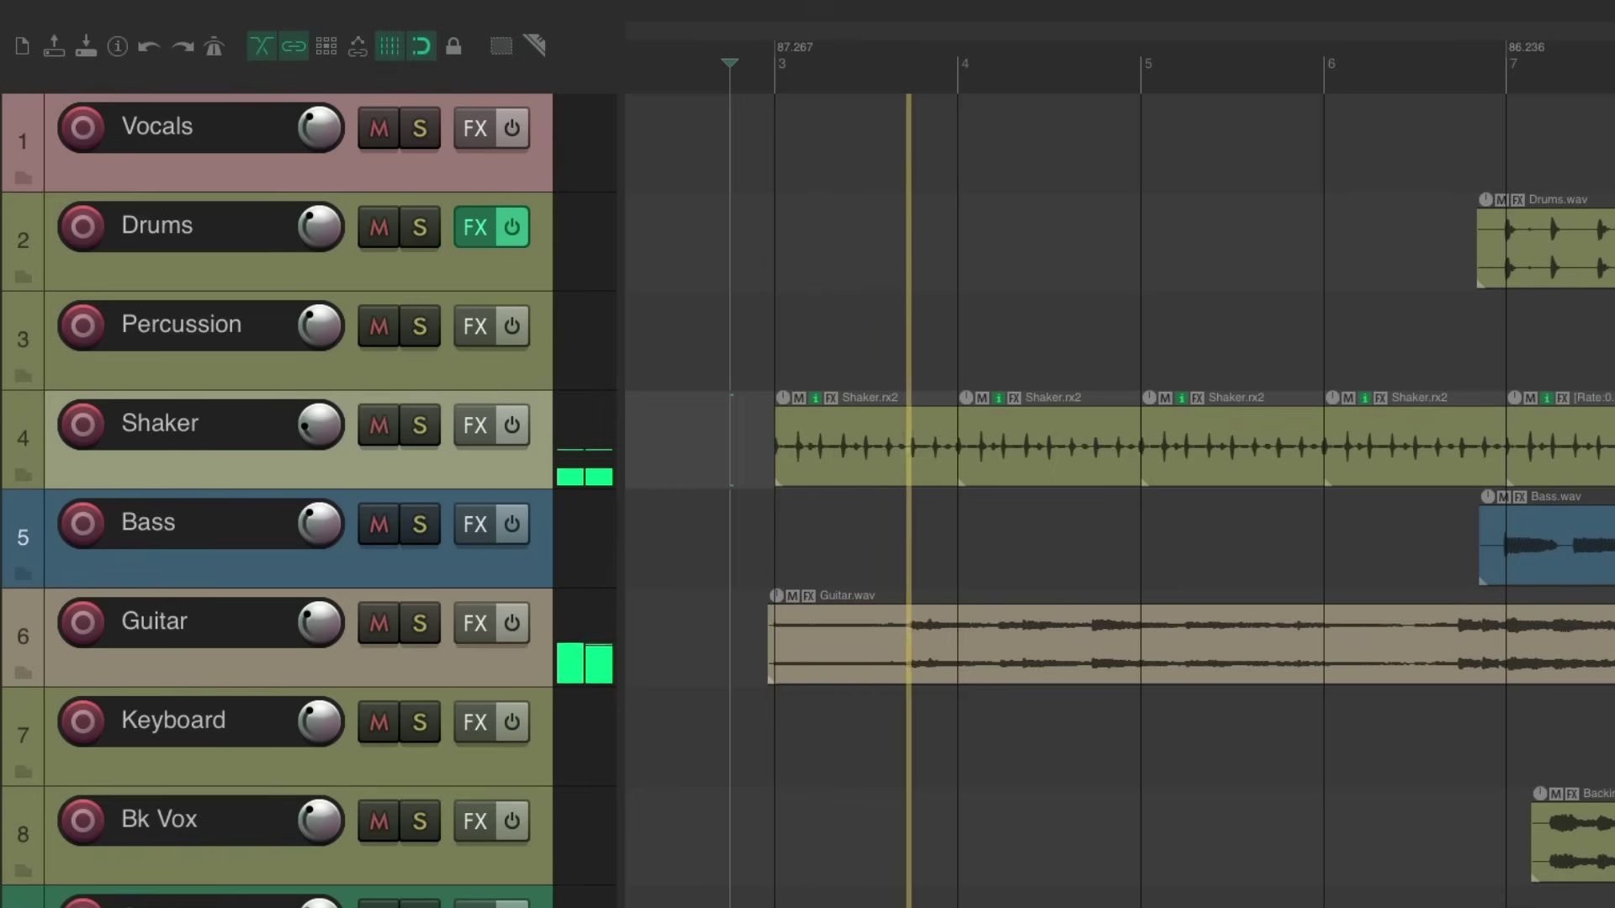
pyautogui.press('`')
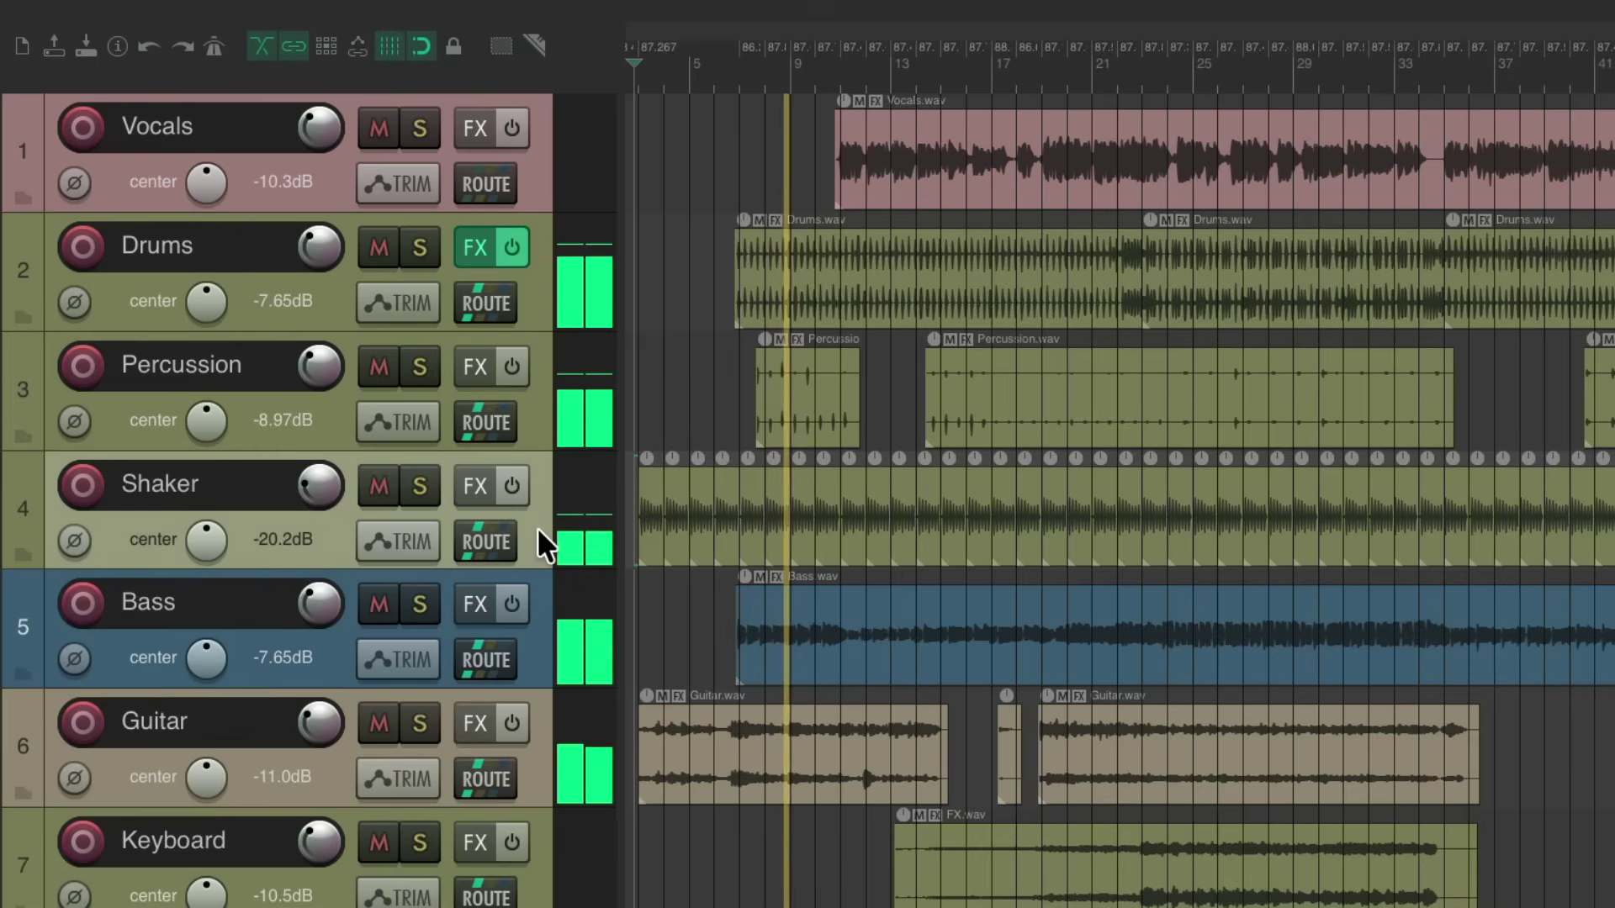
pyautogui.hotkey('ctrl', 't')
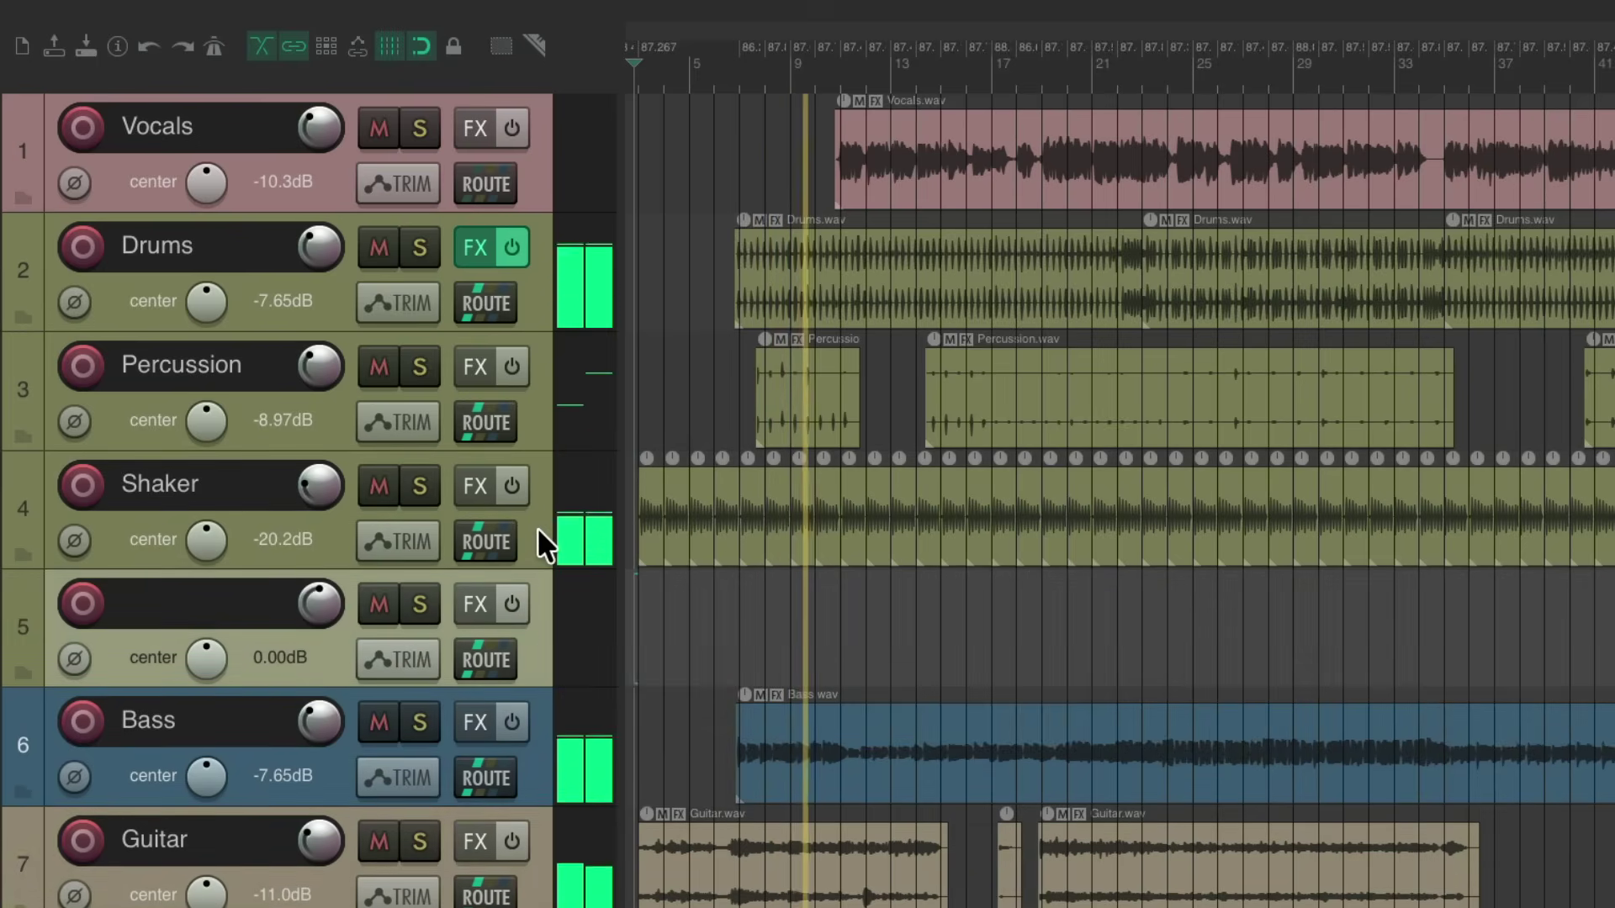
# - Import Tamb - Eighth Notes.rx2 onto track 5 as a single item at bar 3
pyautogui.scroll(-2, 897, 494)
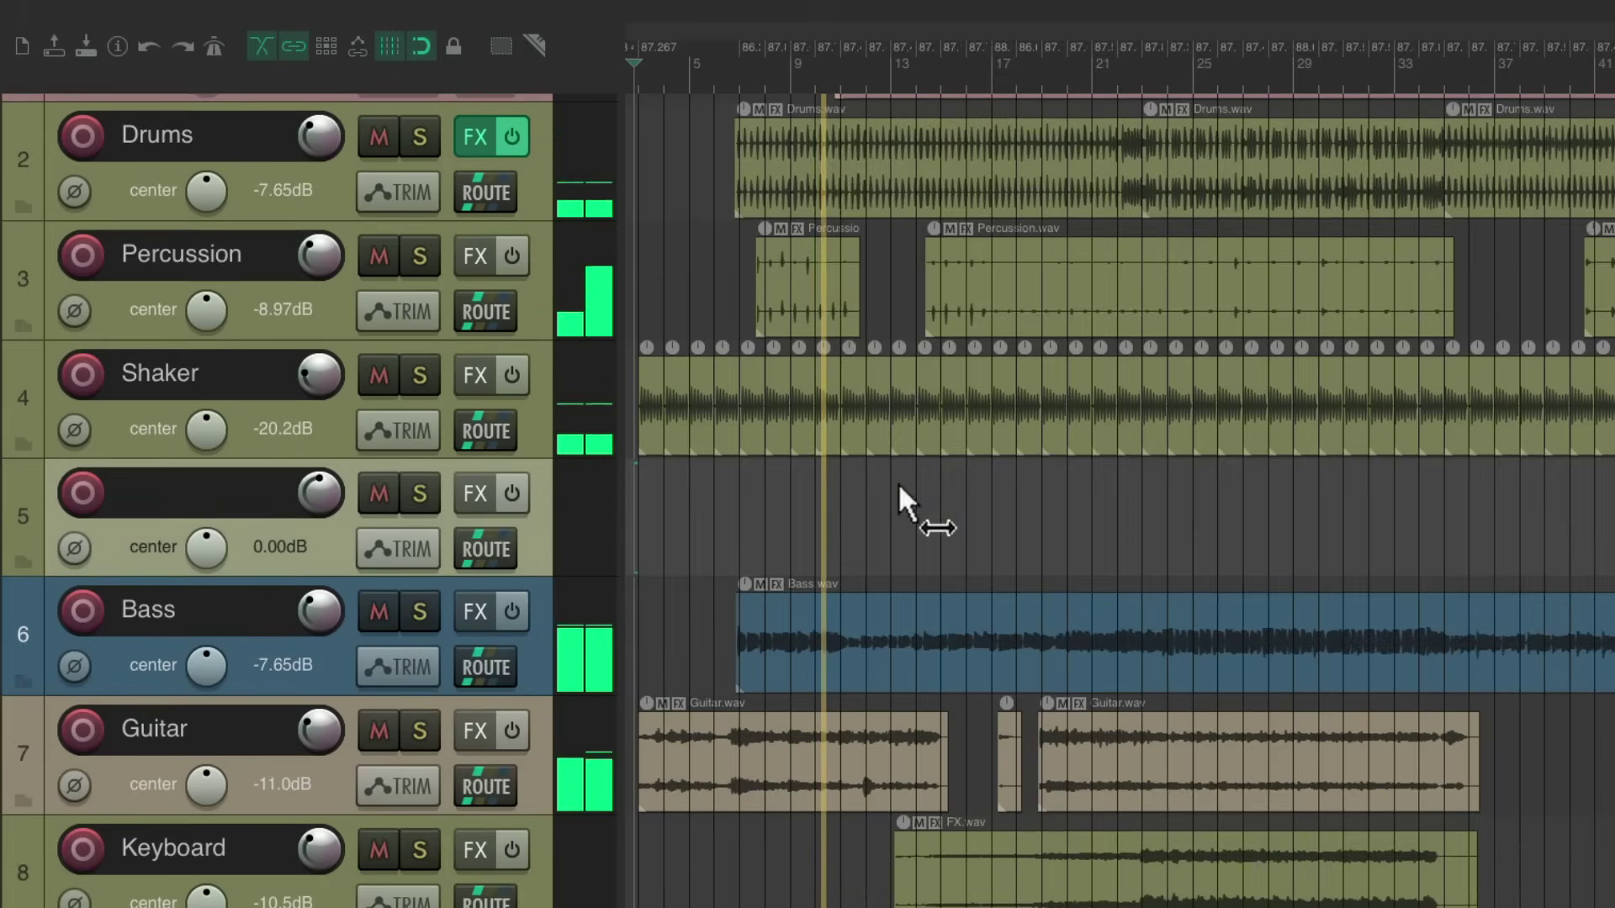
pyautogui.scroll(3, 715, 504)
pyautogui.hscroll(-3, 715, 505)
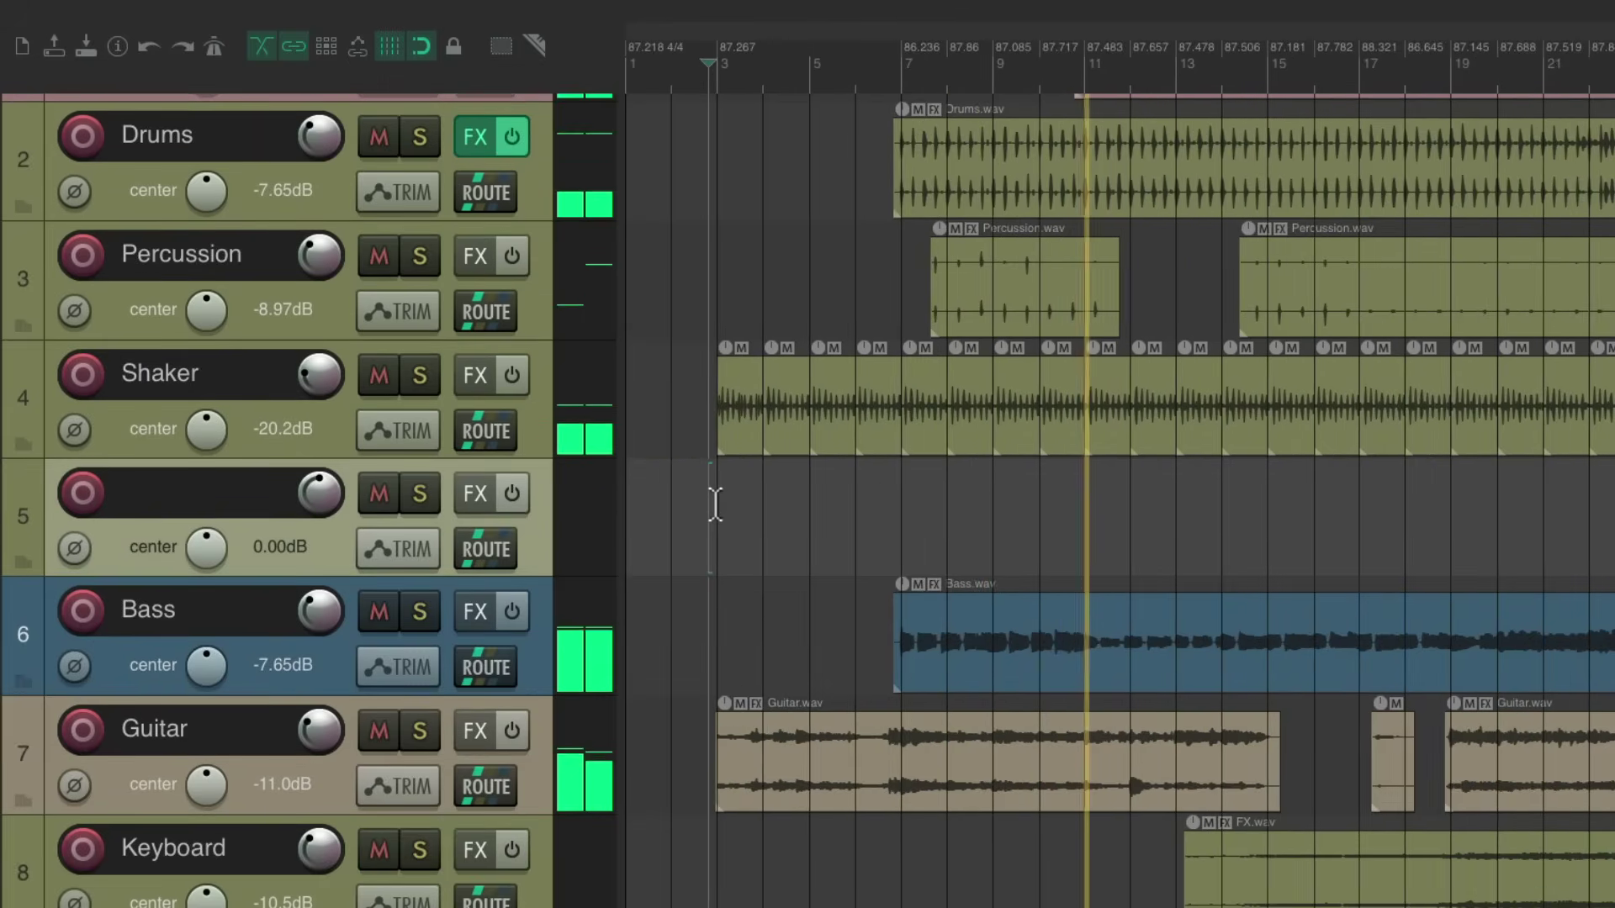
pyautogui.hotkey('ctrl', 'alt', 'x')
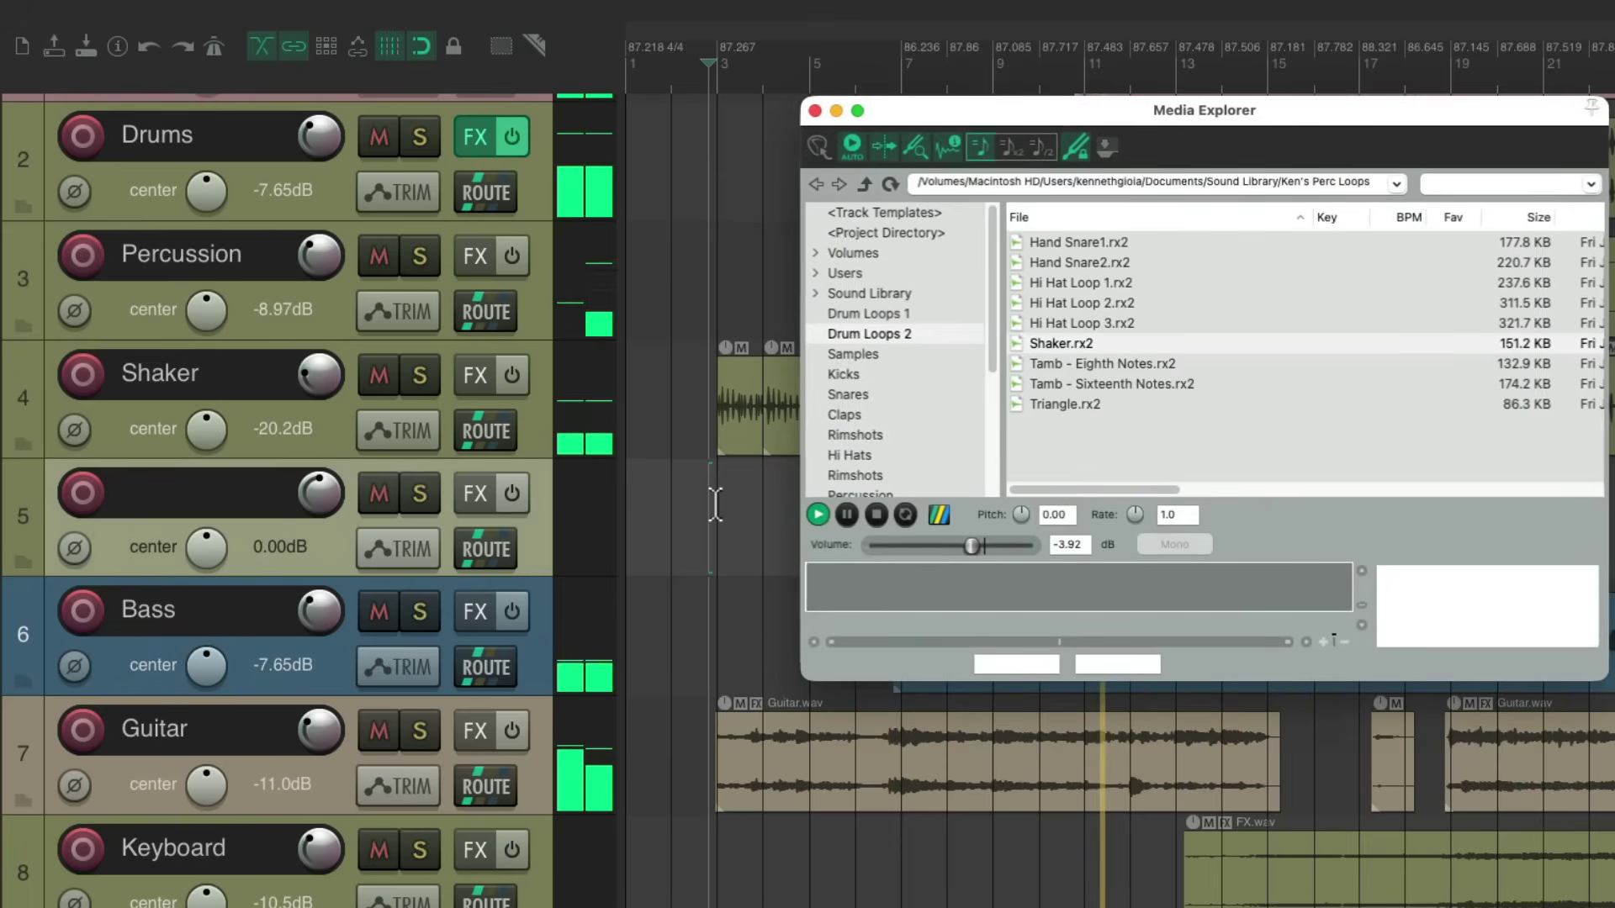
pyautogui.click(1092, 364)
pyautogui.moveTo(775, 442); pyautogui.dragTo(725, 510)
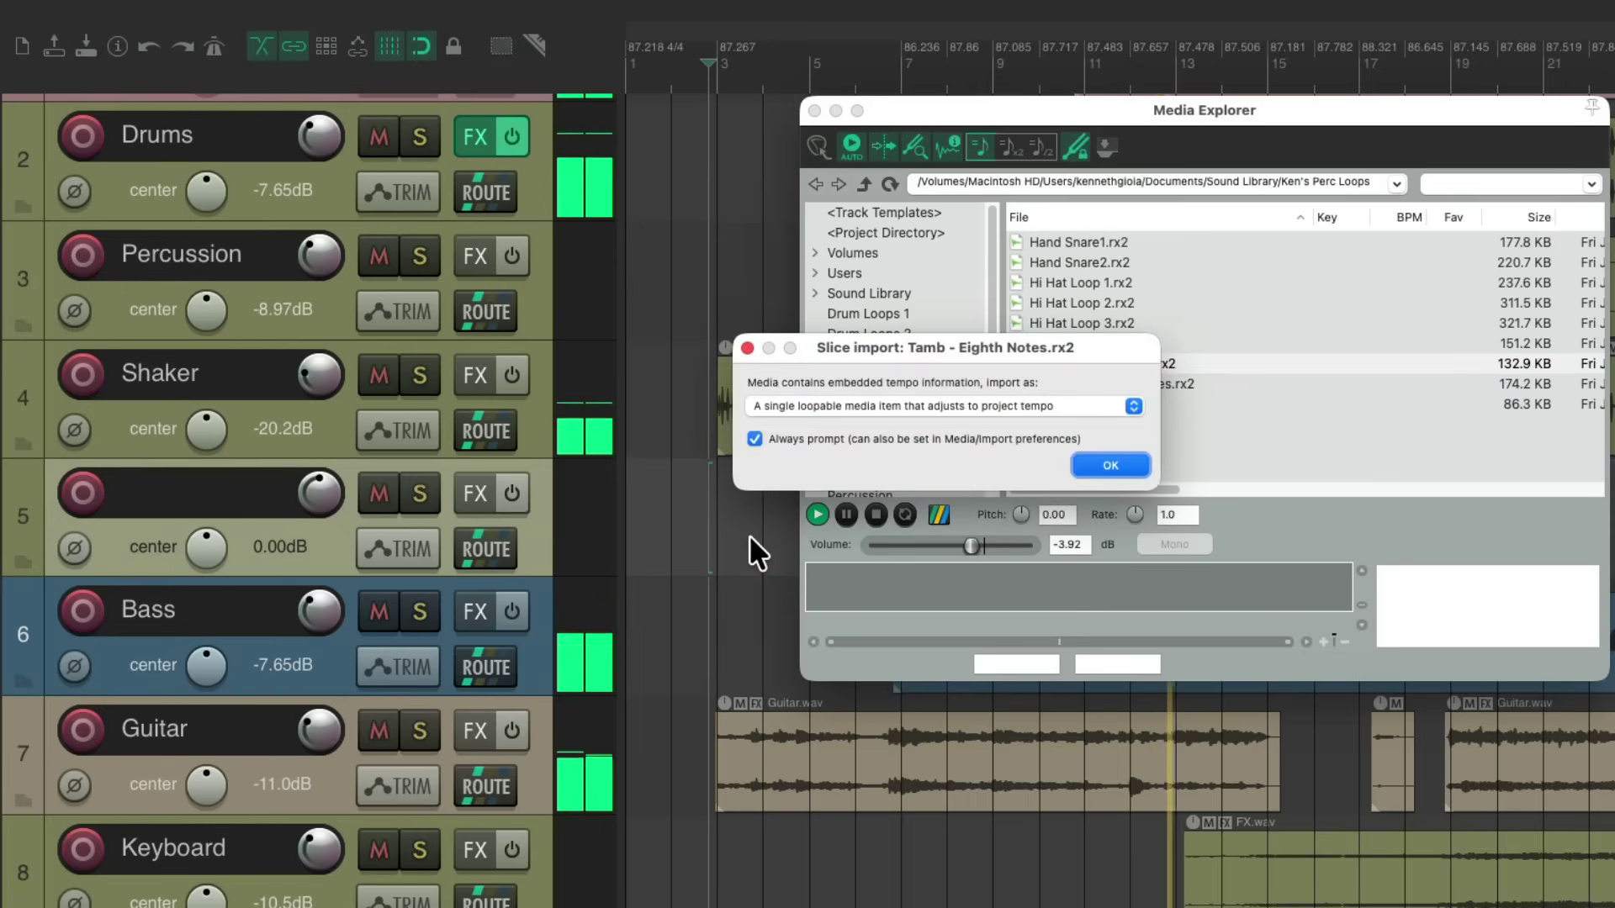
pyautogui.click(1103, 463)
pyautogui.click(815, 110)
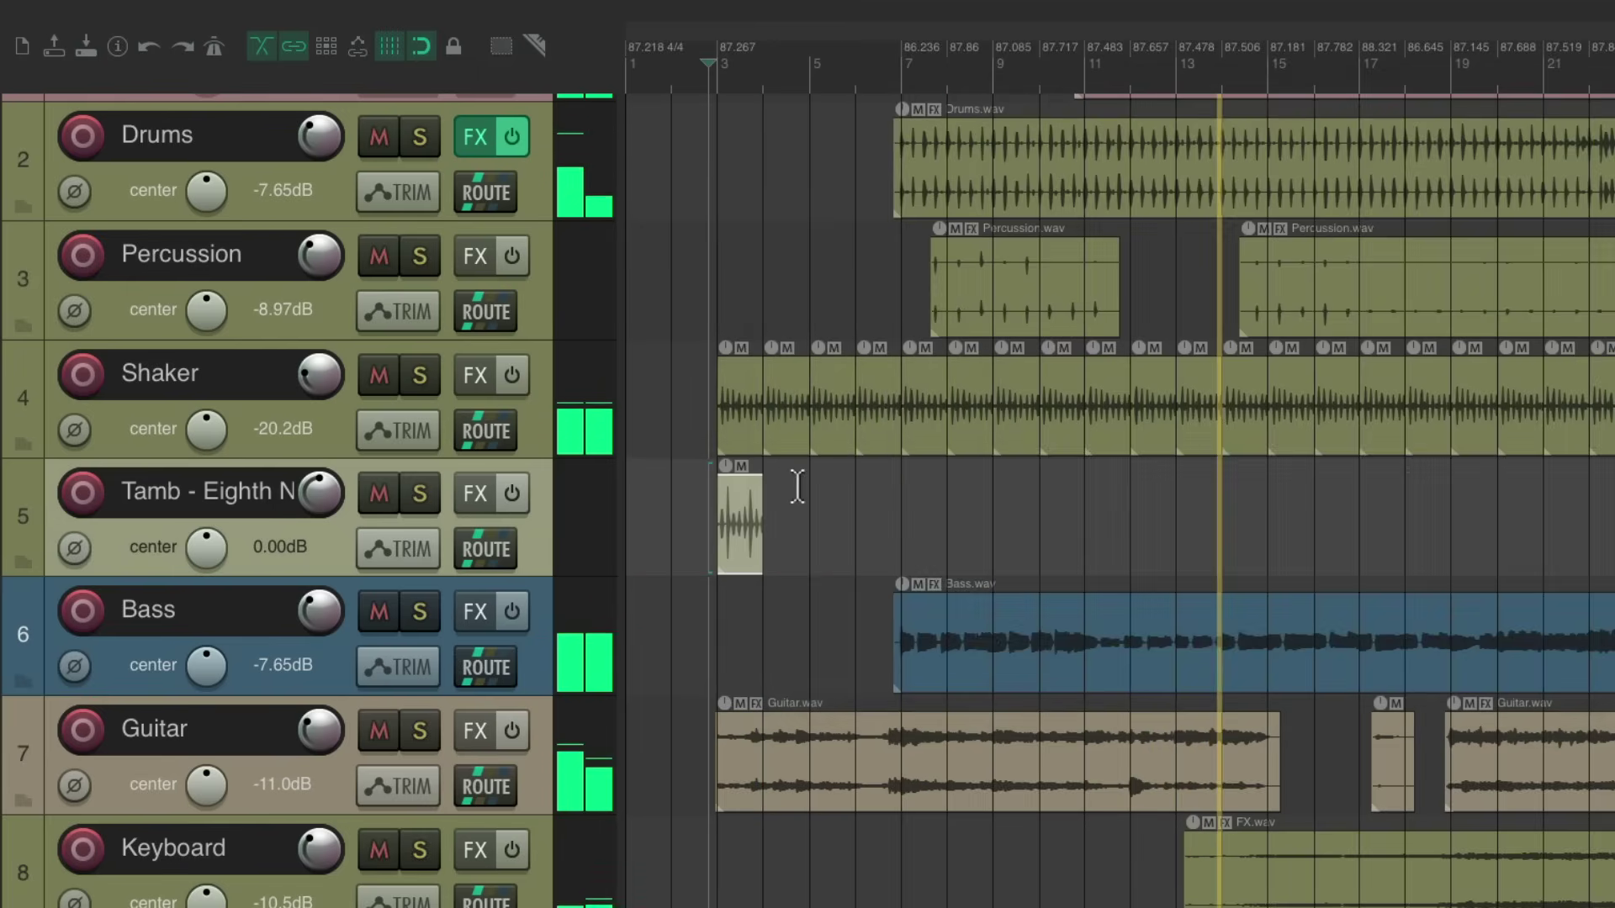
# - Copy the Tamb clip into the next bar and duplicate the clips to the song end
pyautogui.moveTo(742, 522); pyautogui.dragTo(875, 488)
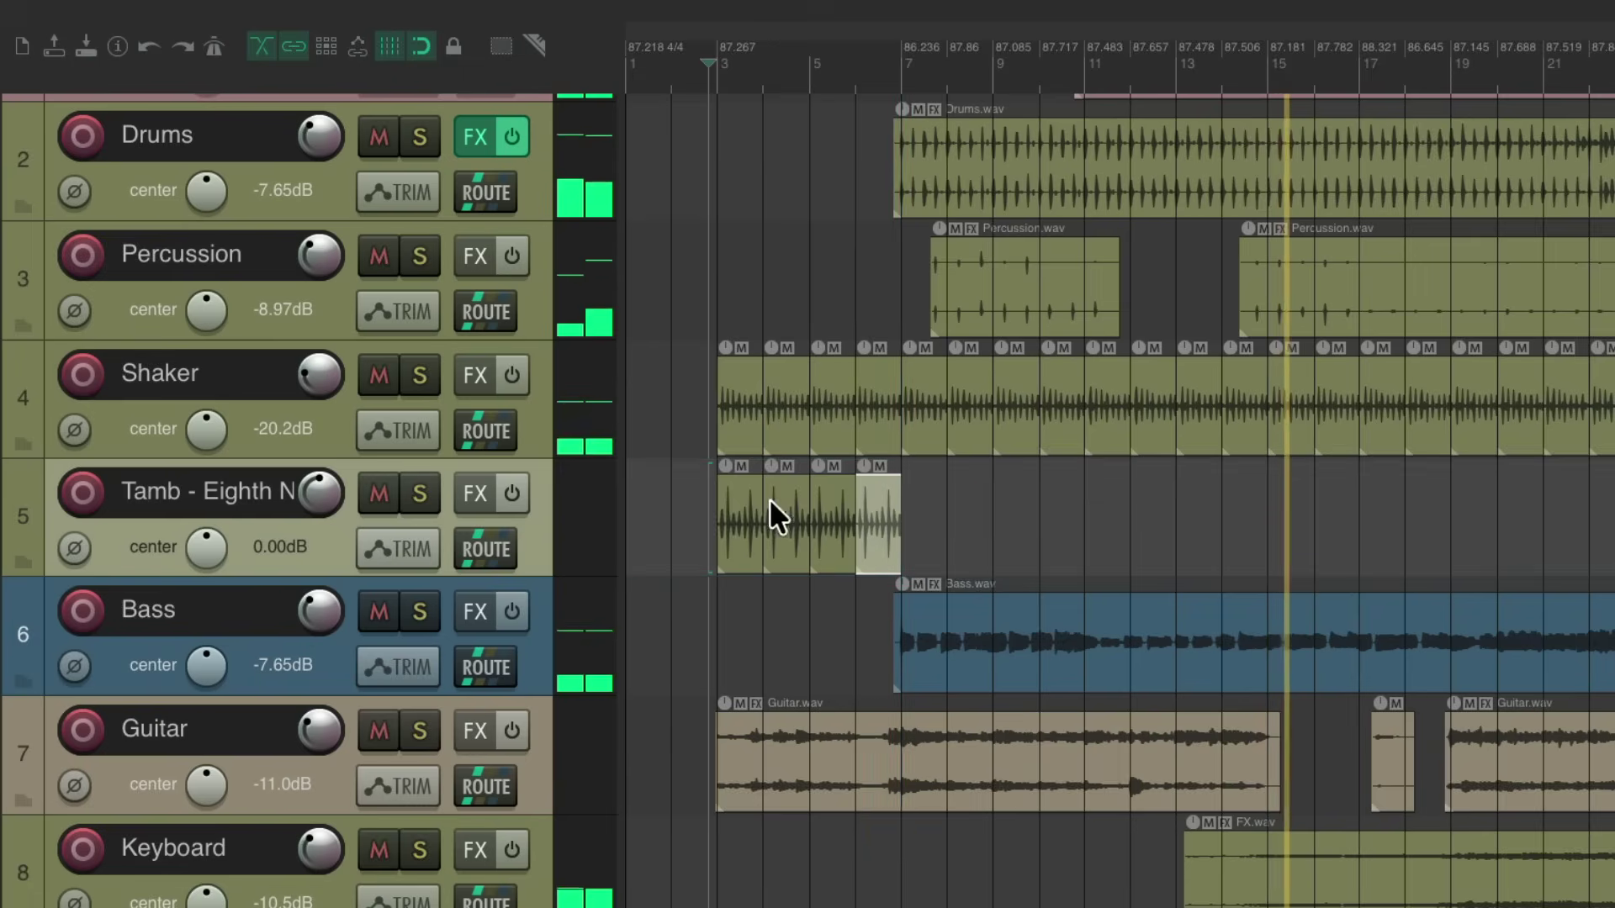
pyautogui.keyDown('shift'); pyautogui.click(745, 492); pyautogui.keyUp('shift')
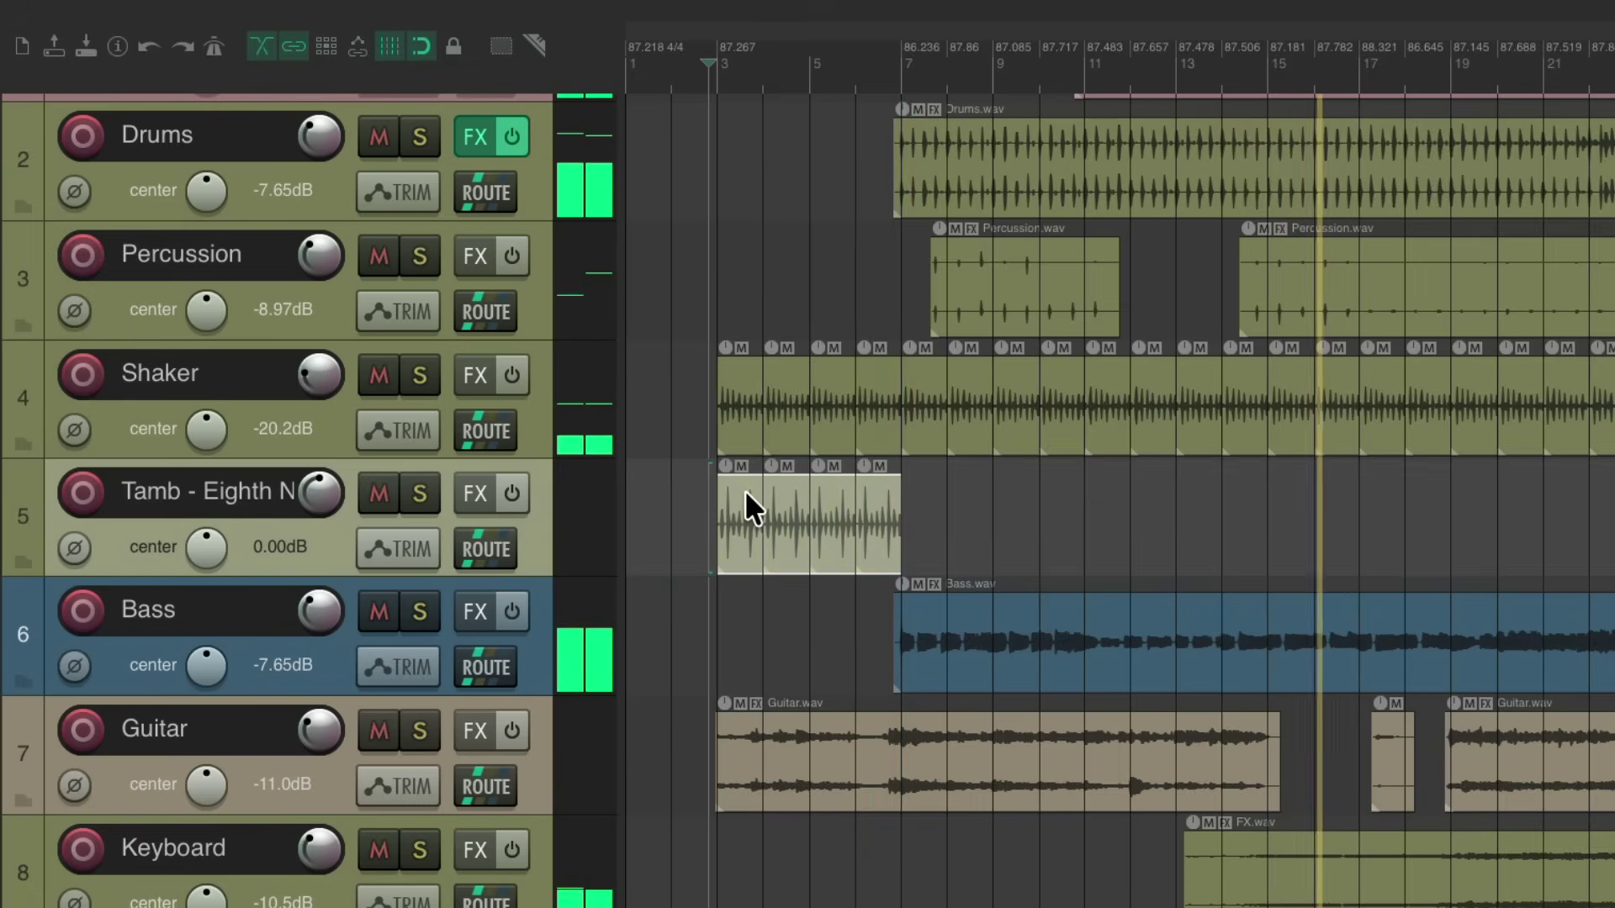
pyautogui.moveTo(318, 503); pyautogui.dragTo(318, 588)
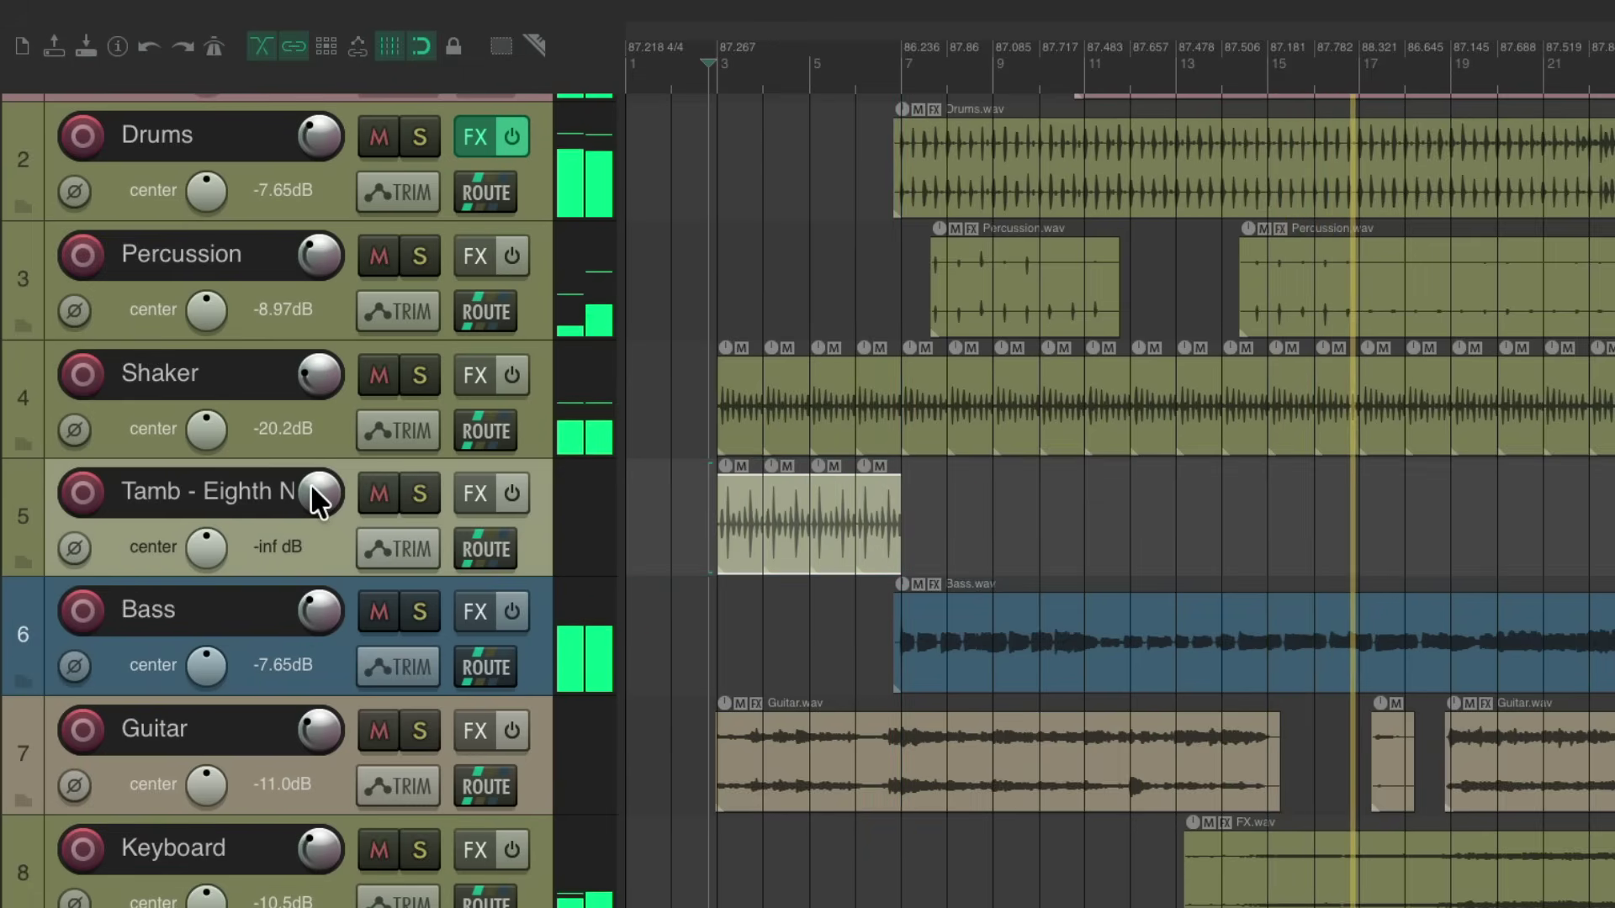
pyautogui.hotkey('ctrl', 'd')
pyautogui.hotkey('ctrl', 'd')
pyautogui.hotkey('ctrl', 'd')
pyautogui.scroll(-2, 833, 591)
pyautogui.scroll(-3, 833, 592)
pyautogui.hotkey('ctrl', 'd')
pyautogui.hotkey('ctrl', 'd')
pyautogui.hotkey('ctrl', 'd')
pyautogui.hotkey('ctrl', 'd')
pyautogui.hotkey('ctrl', 'd')
pyautogui.hotkey('ctrl', 'd')
pyautogui.hotkey('ctrl', 'd')
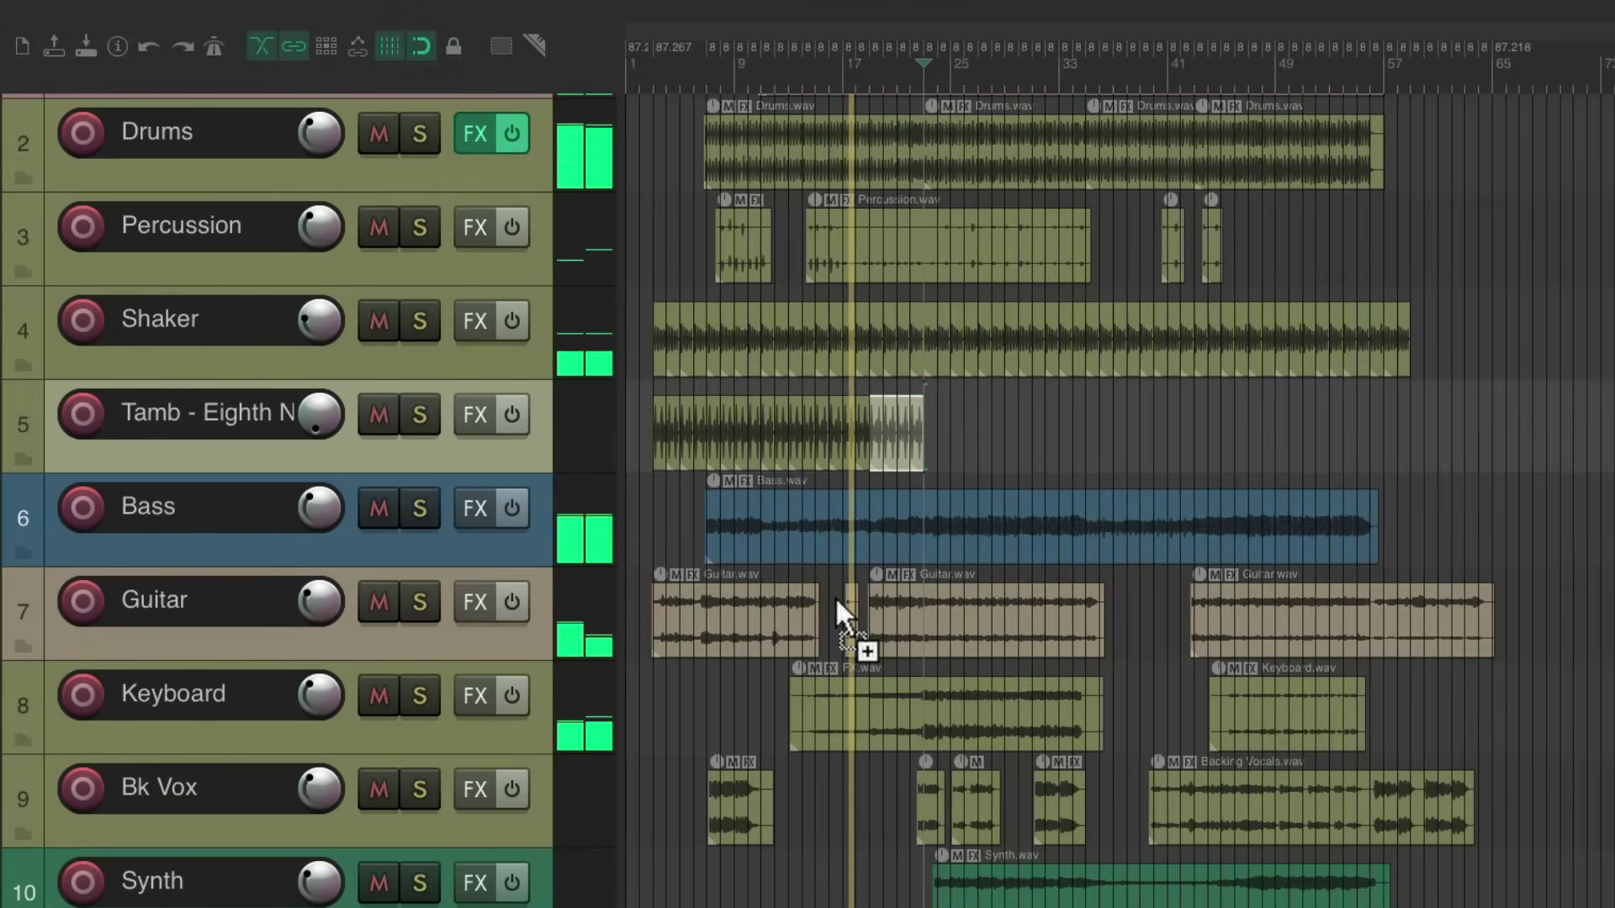
pyautogui.hotkey('ctrl', 'd')
pyautogui.hotkey('ctrl', 'd')
pyautogui.hotkey('ctrl', 'd')
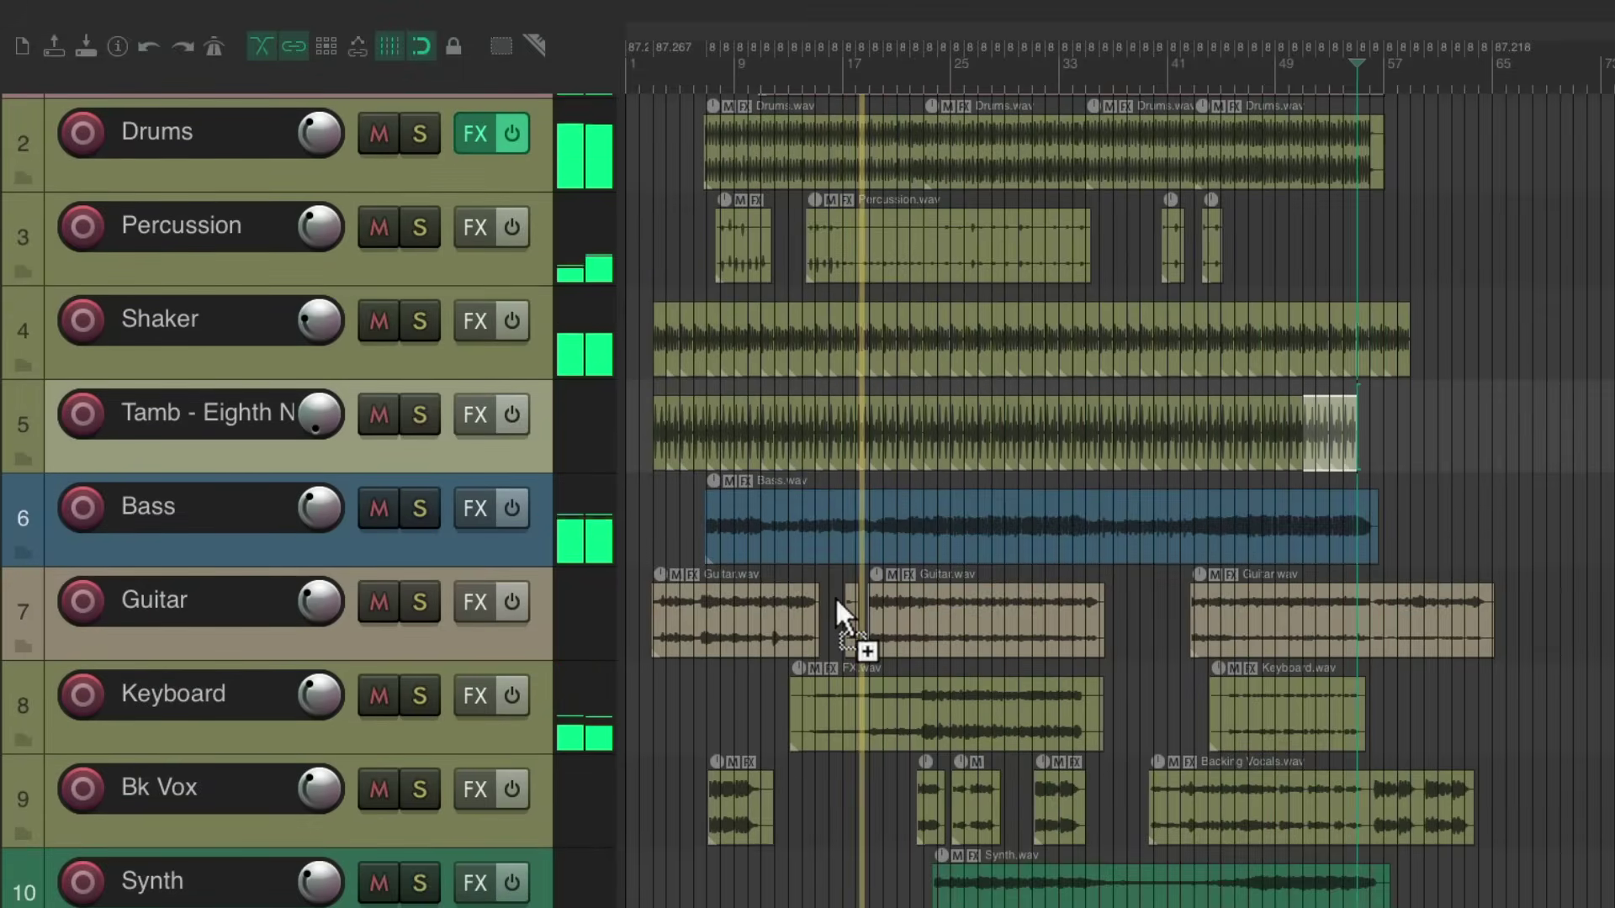
# - Set the Tamb - Eighth Notes track volume to -18.7dB
pyautogui.scroll(5, 828, 584)
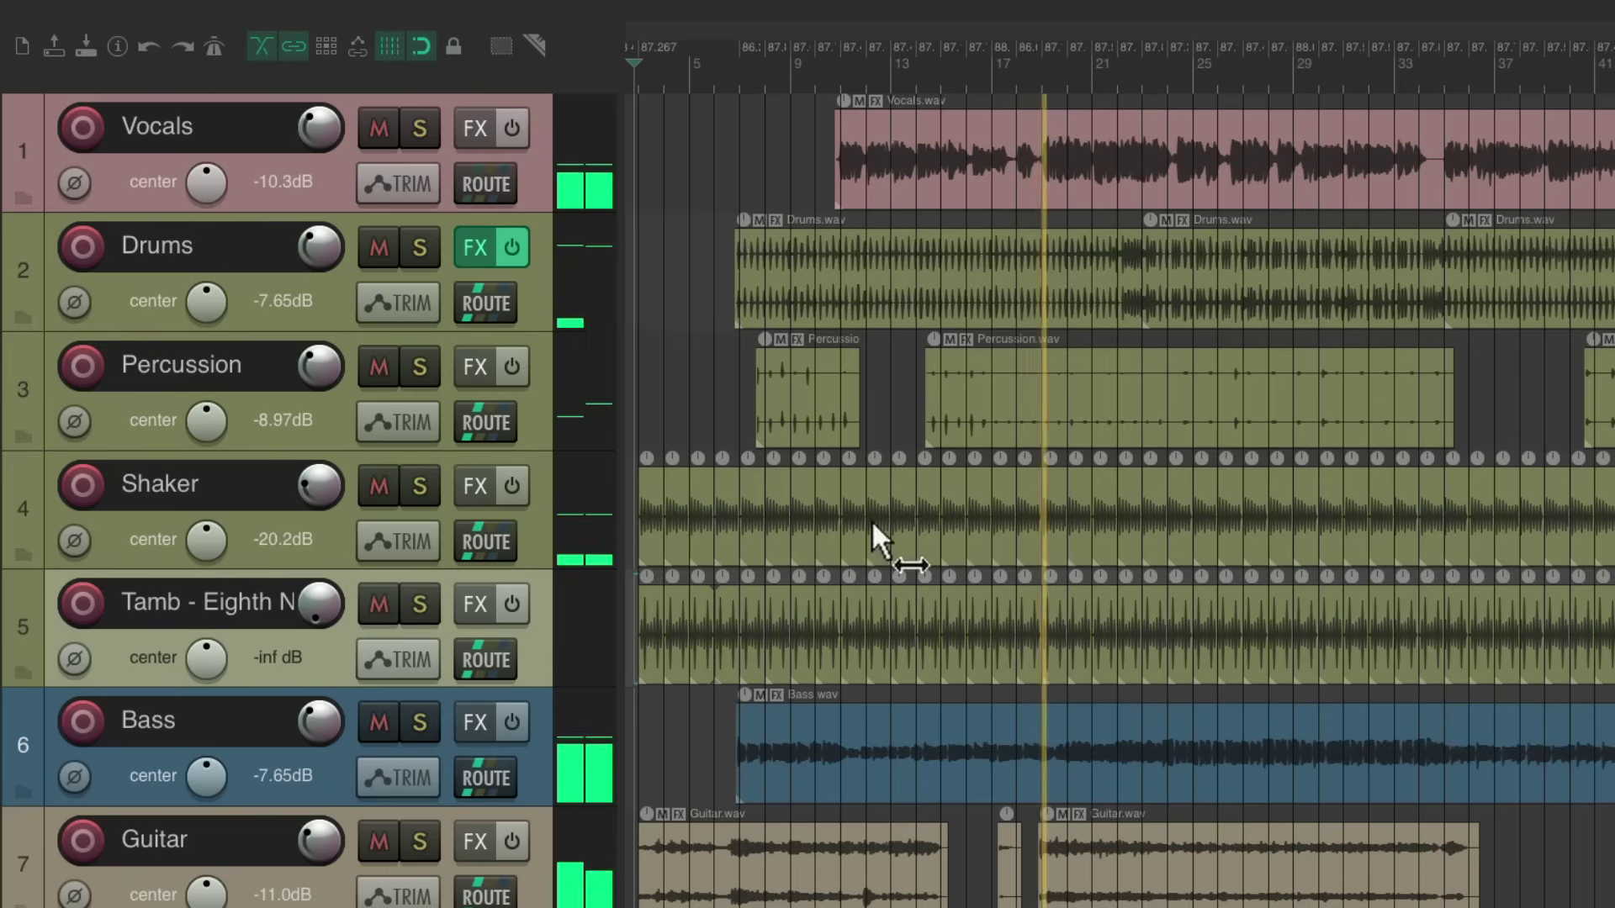
pyautogui.scroll(-2, 871, 521)
pyautogui.scroll(2, 738, 526)
pyautogui.scroll(2, 739, 526)
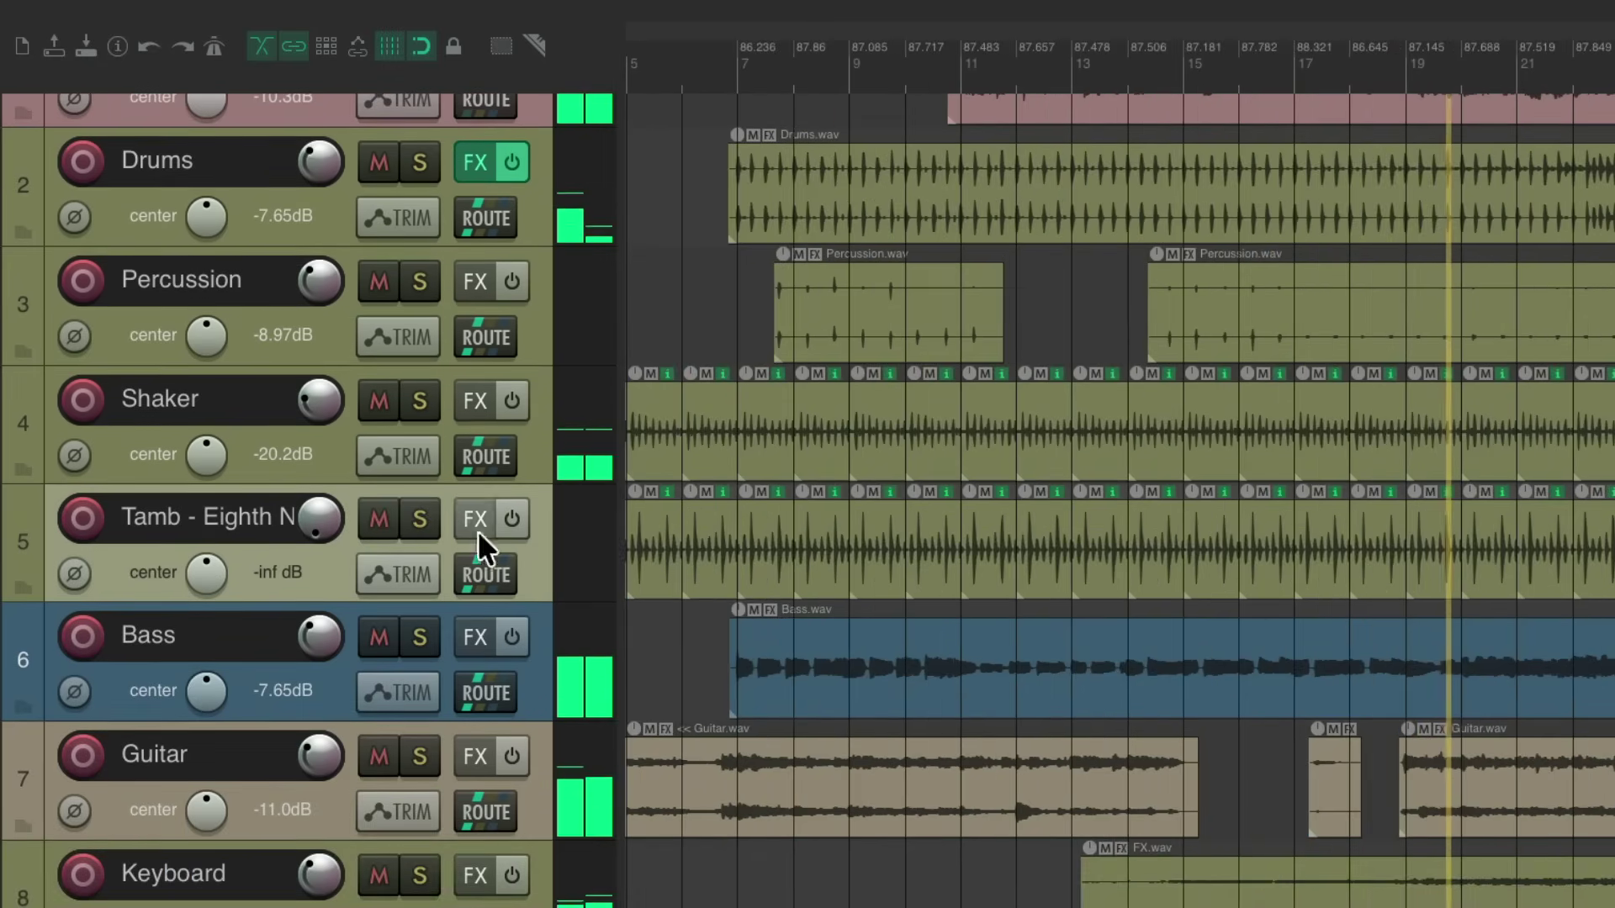
pyautogui.moveTo(320, 517)
pyautogui.mouseDown()
pyautogui.moveTo(320, 484)
pyautogui.moveTo(320, 548)
pyautogui.moveTo(318, 523)
pyautogui.mouseUp()
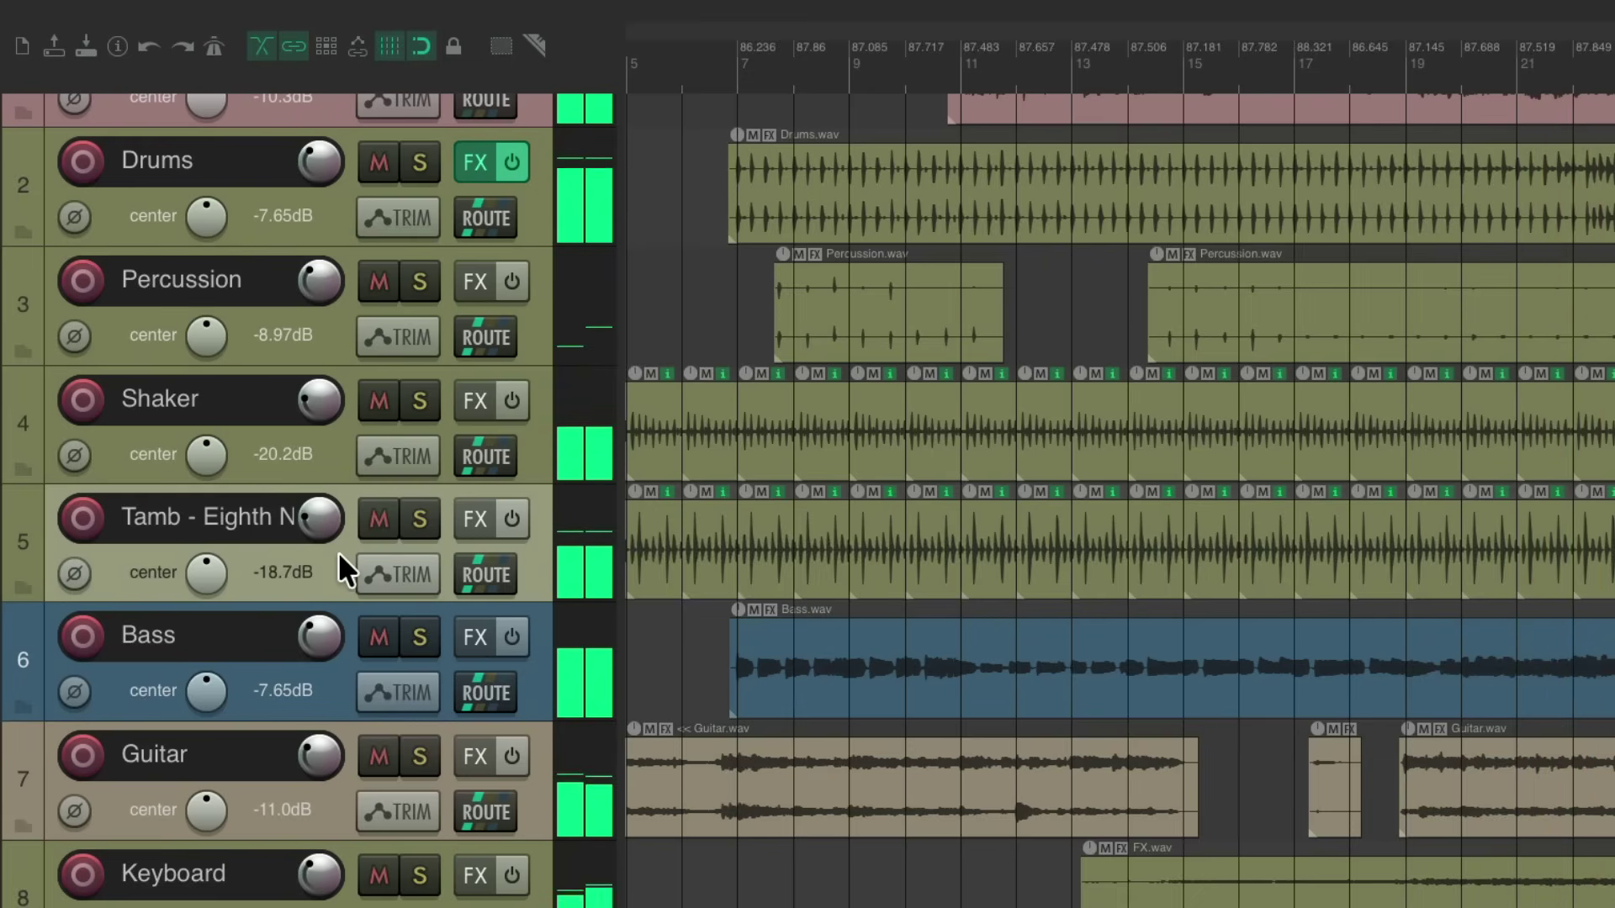
# - Insert track 6 and import Tamb - Sixteenth Notes.rx2 onto it as one item at bar 6
pyautogui.hotkey('ctrl', 't')
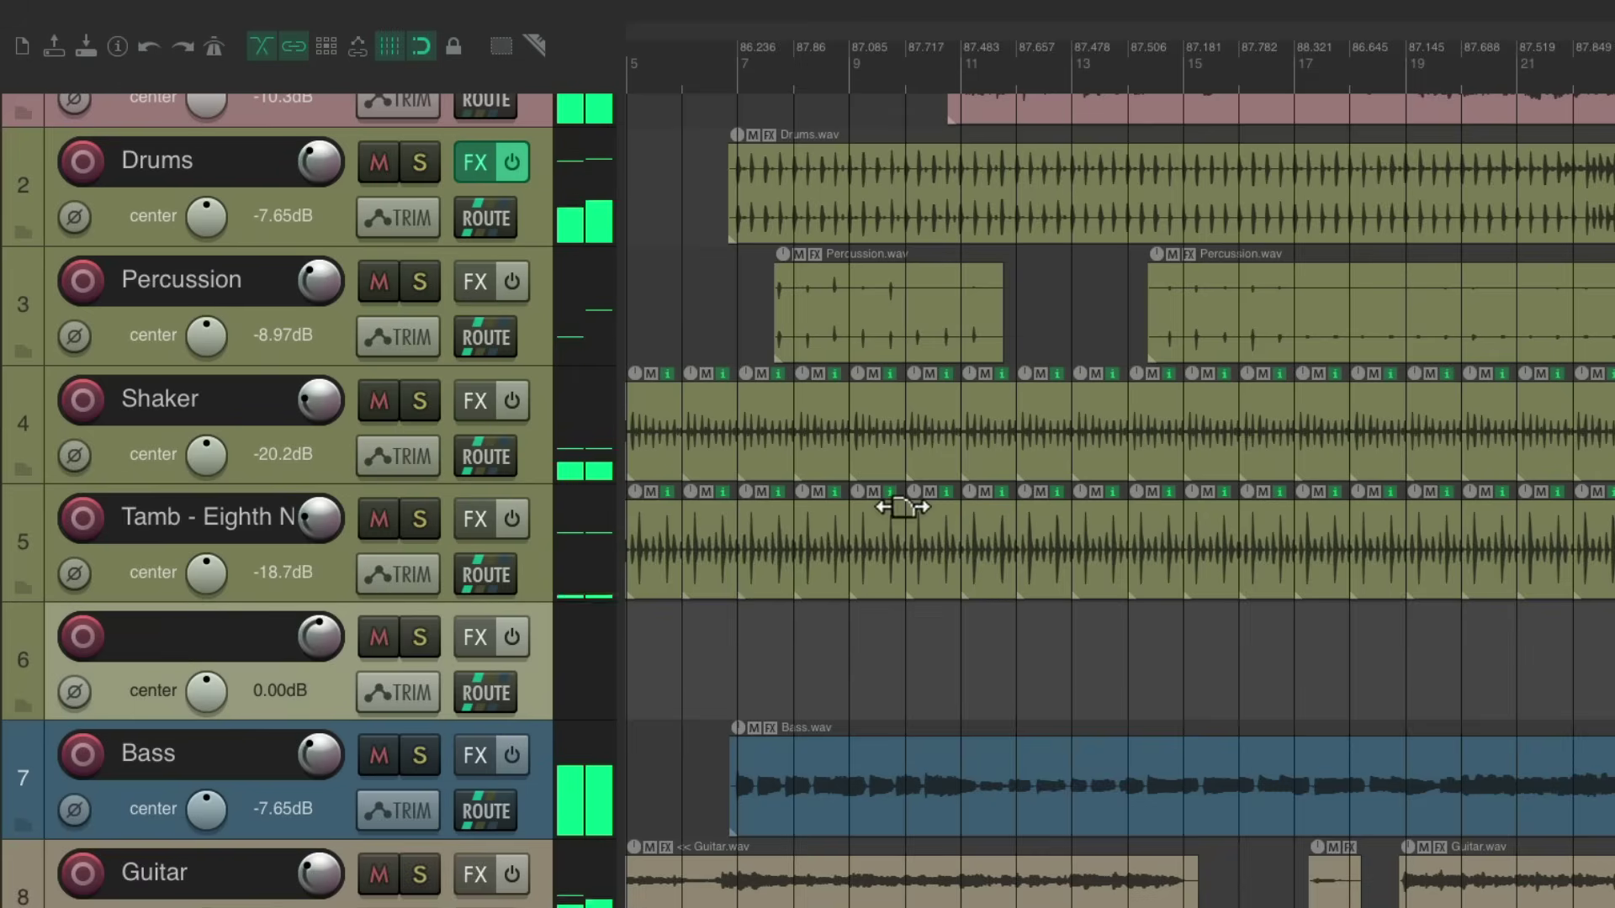
pyautogui.scroll(-2, 902, 508)
pyautogui.press('super+alt+x')
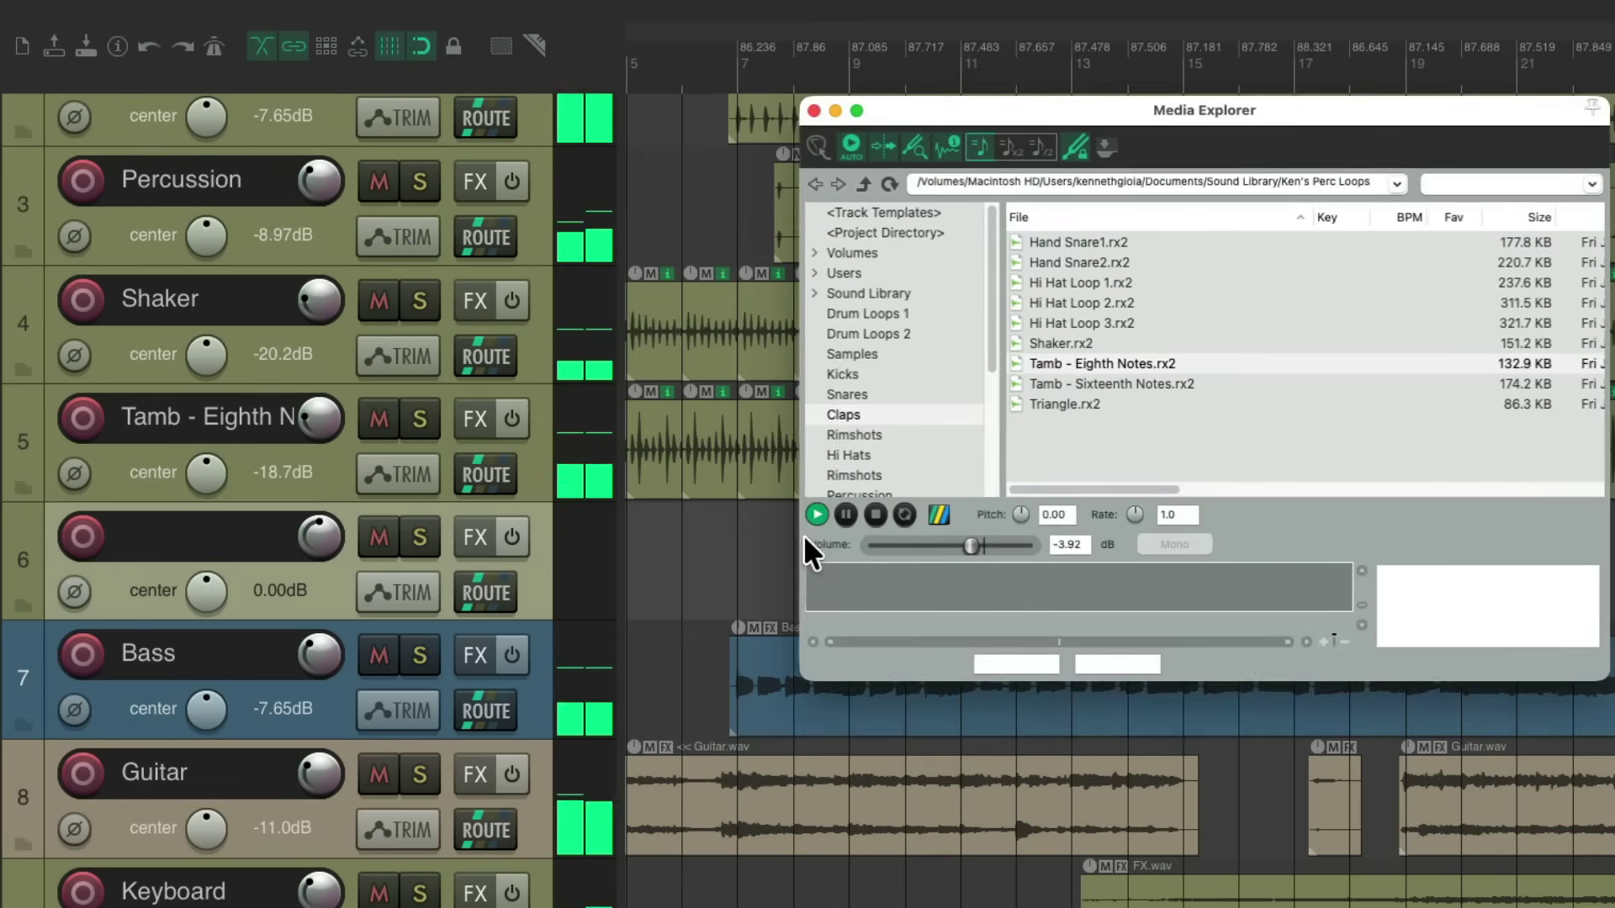
pyautogui.click(1106, 384)
pyautogui.moveTo(1103, 382); pyautogui.dragTo(678, 571)
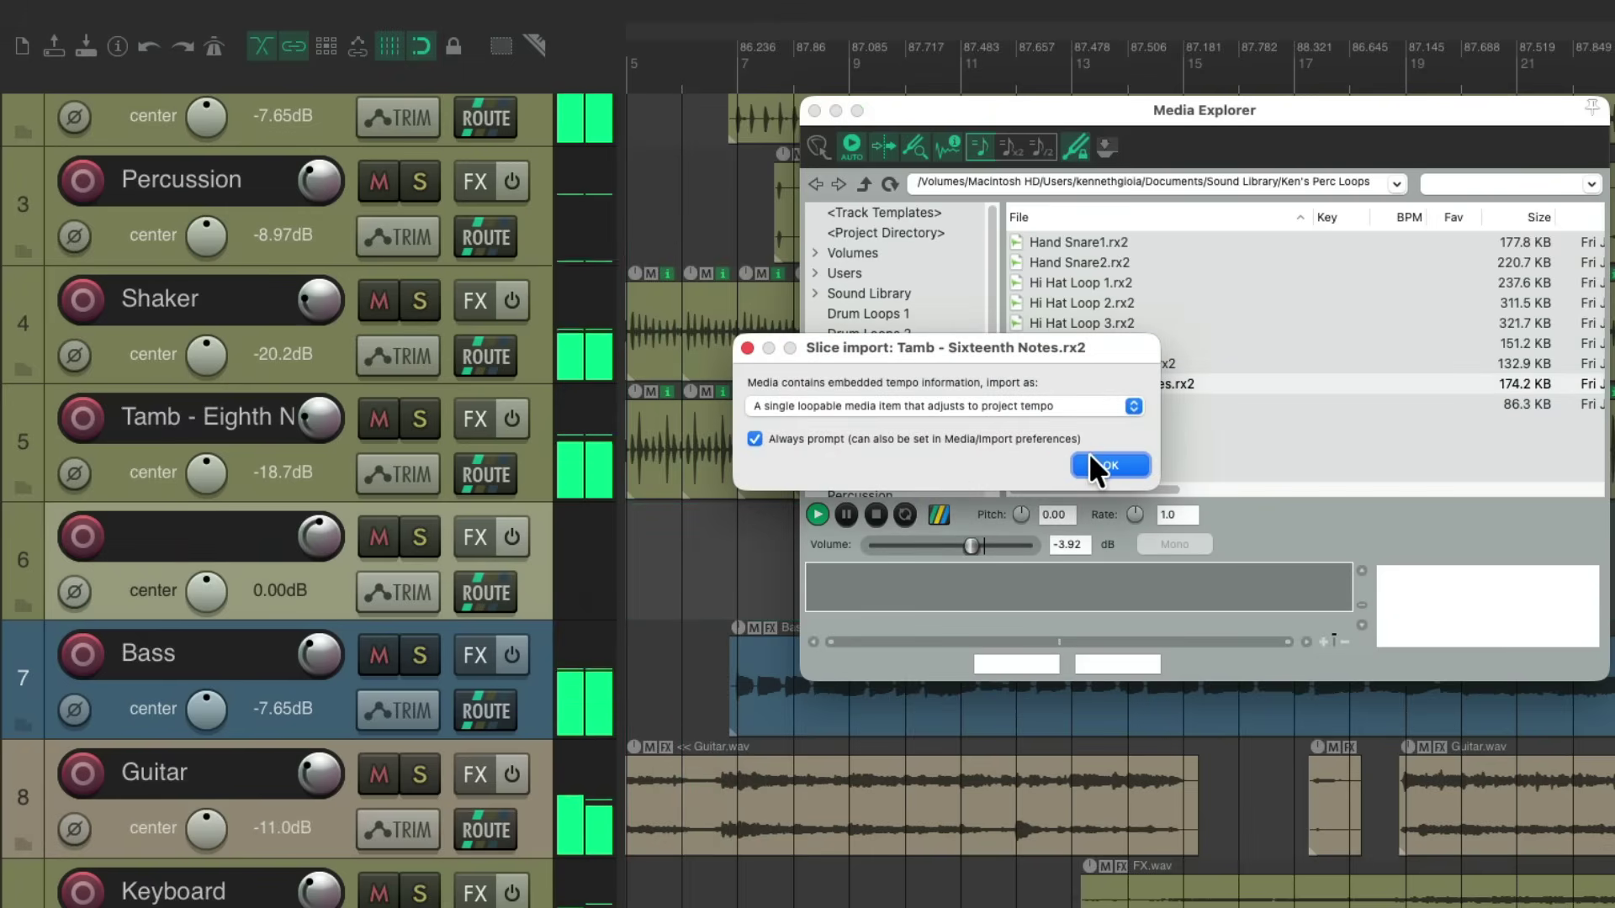
pyautogui.click(1099, 458)
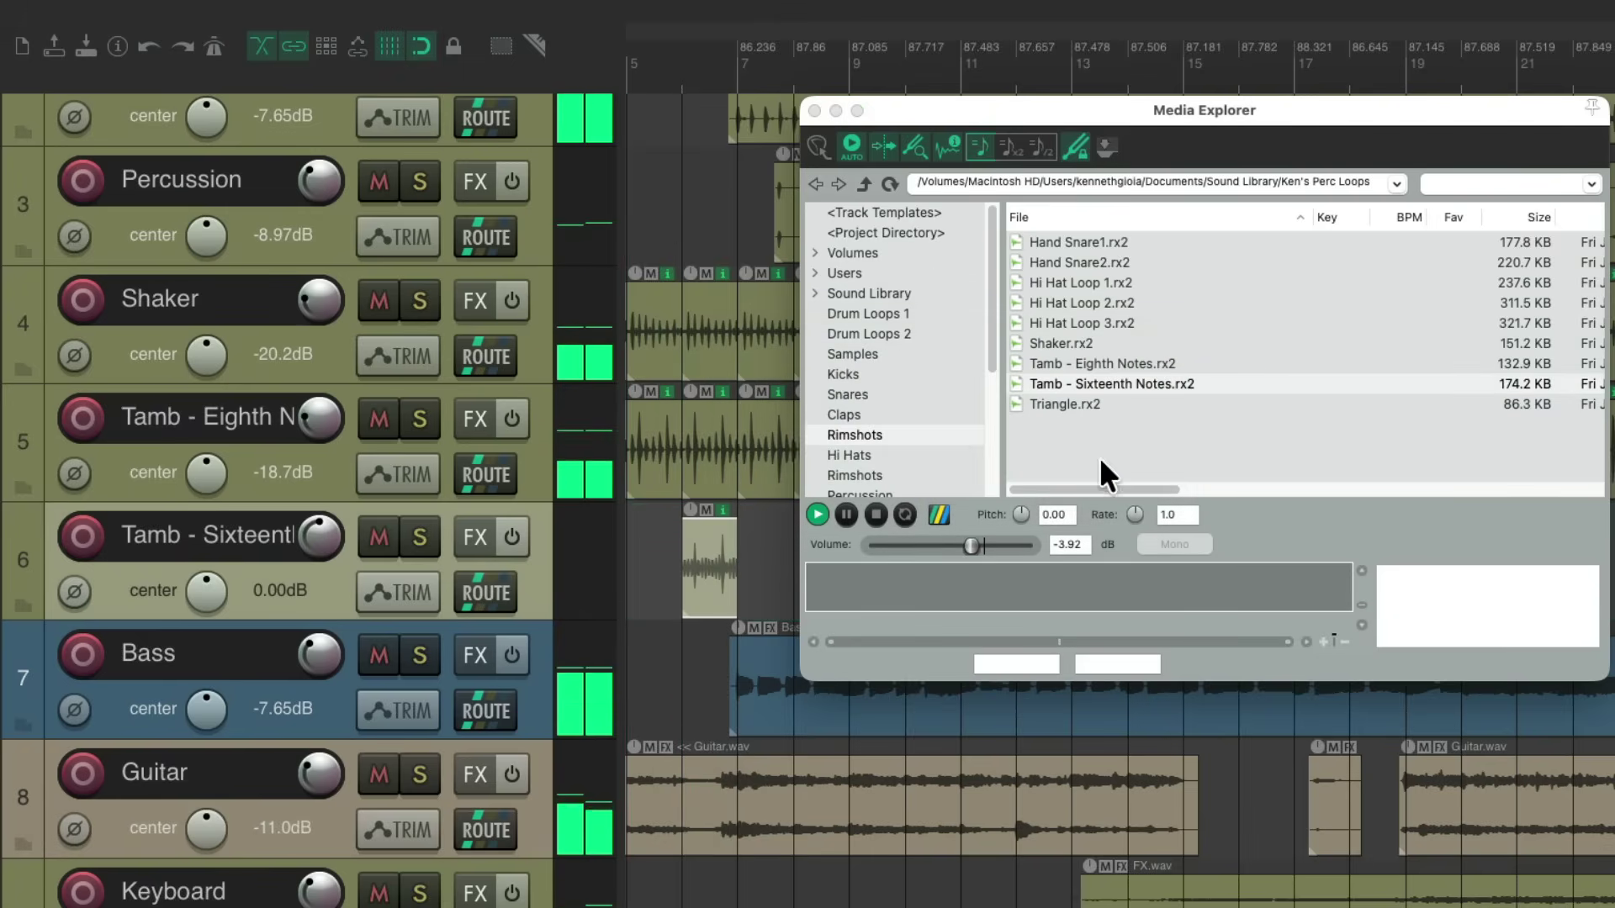
pyautogui.click(814, 111)
pyautogui.scroll(5, 829, 415)
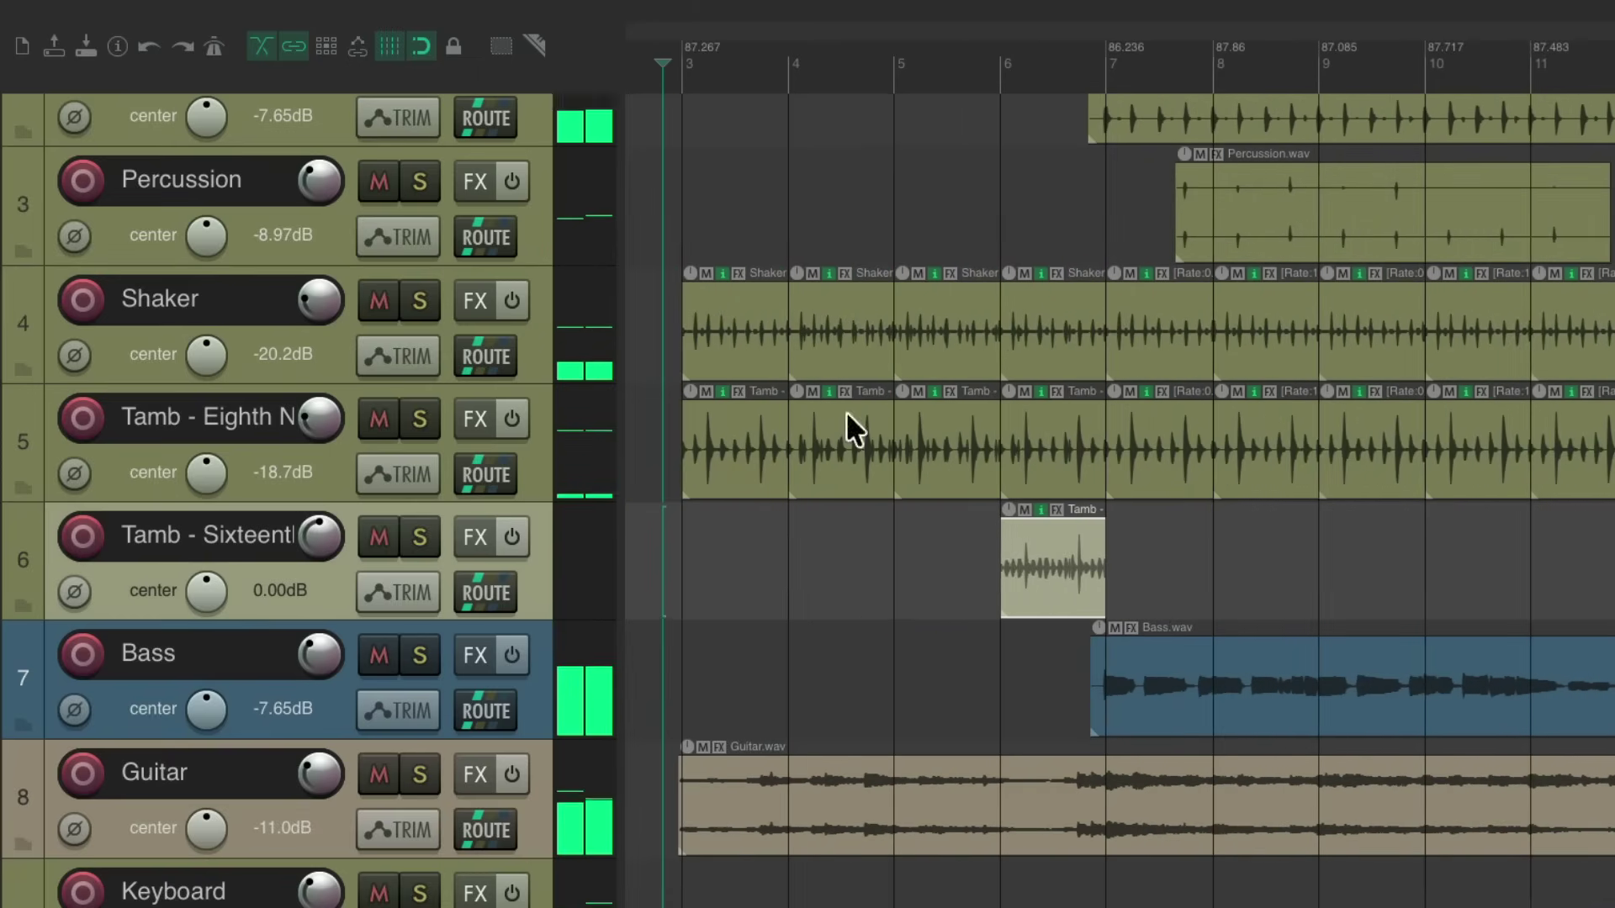
# - Move the sixteenth-note Tamb clip to bar 3, duplicate it across the song, and pull volume to -inf dB
pyautogui.moveTo(1033, 540)
pyautogui.mouseDown()
pyautogui.moveTo(699, 546)
pyautogui.moveTo(1040, 541)
pyautogui.mouseUp()
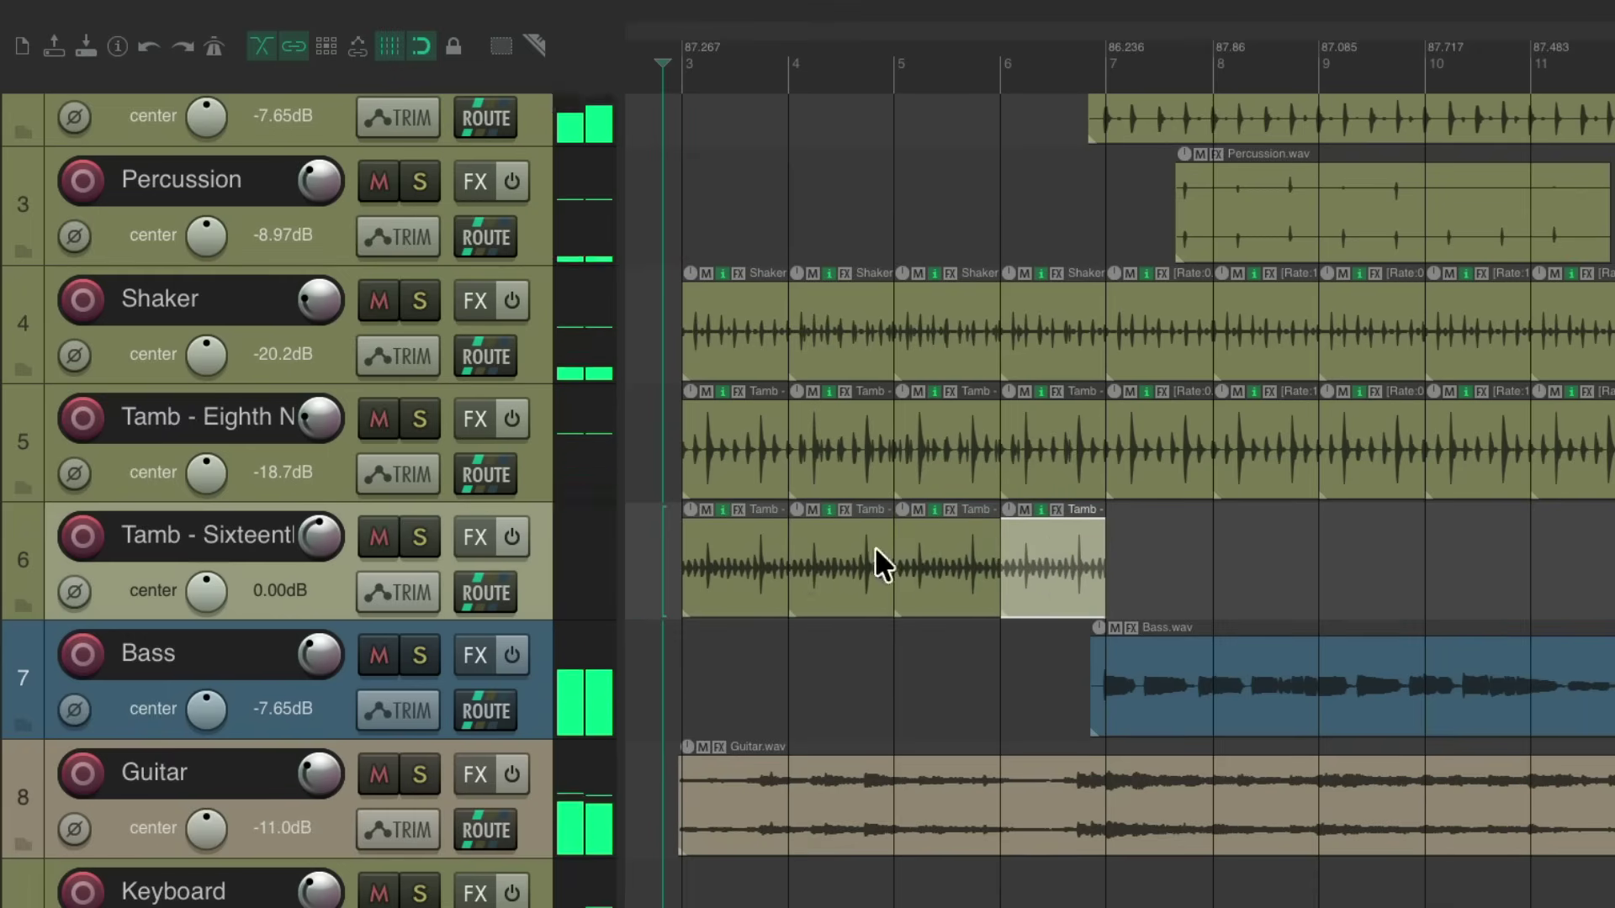
pyautogui.keyDown('shift'); pyautogui.click(747, 542); pyautogui.keyUp('shift')
pyautogui.moveTo(323, 539); pyautogui.dragTo(323, 623)
pyautogui.scroll(-3, 1026, 528)
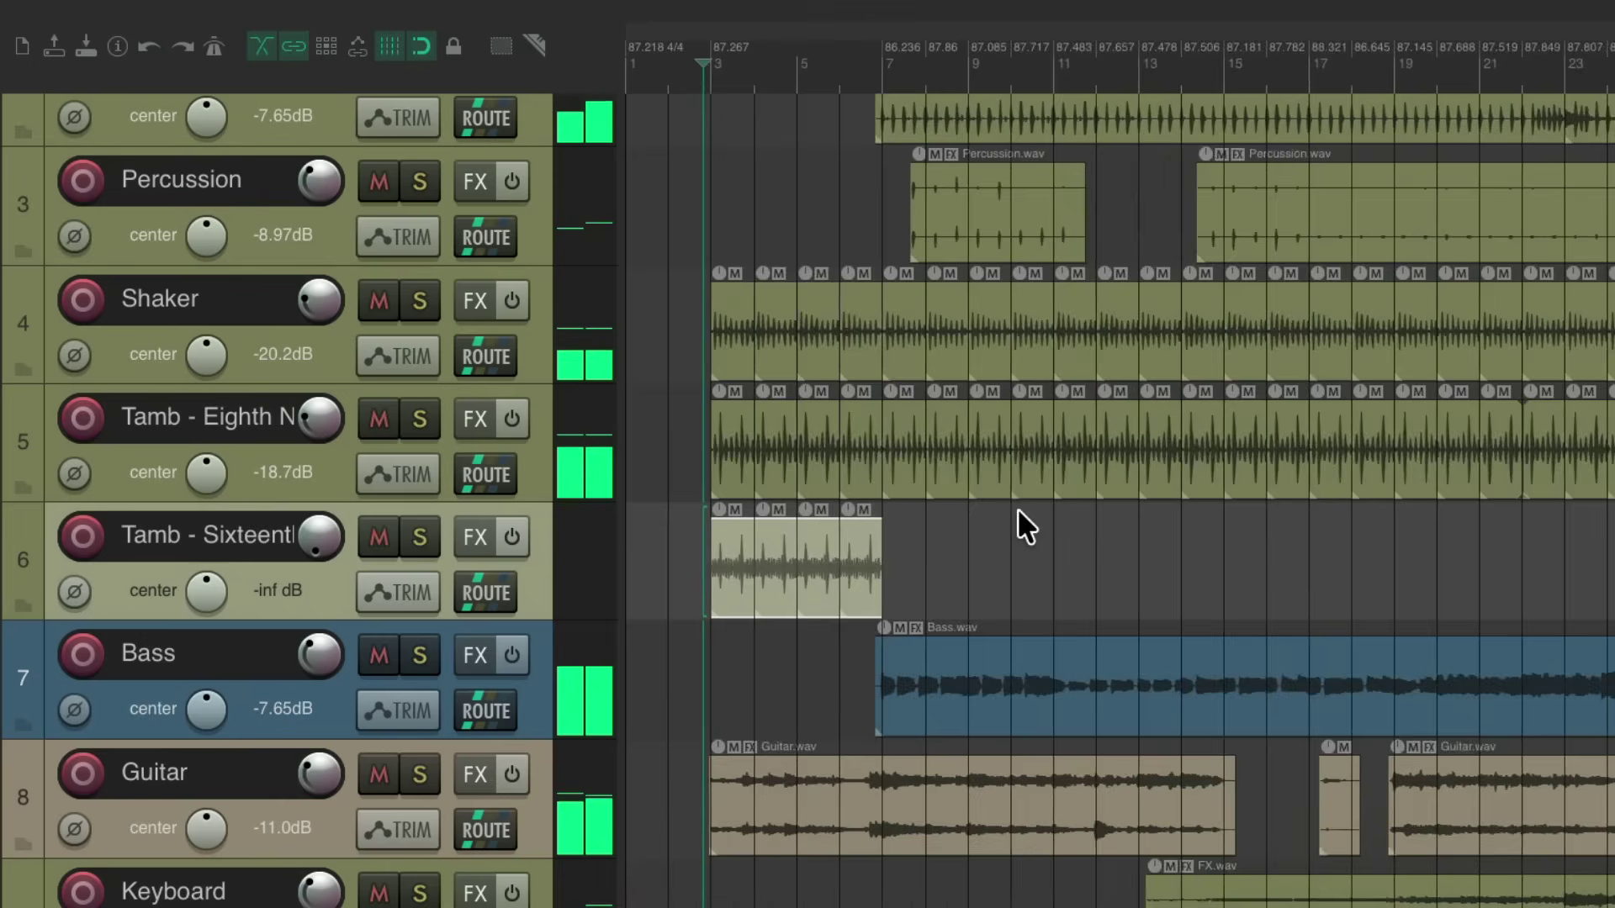
pyautogui.scroll(-3, 1018, 513)
pyautogui.hotkey('ctrl', 'd')
pyautogui.hotkey('ctrl', 'd')
pyautogui.hotkey('ctrl', 'd')
pyautogui.hotkey('ctrl', 'd')
pyautogui.hotkey('ctrl', 'd')
pyautogui.hotkey('ctrl', 'd')
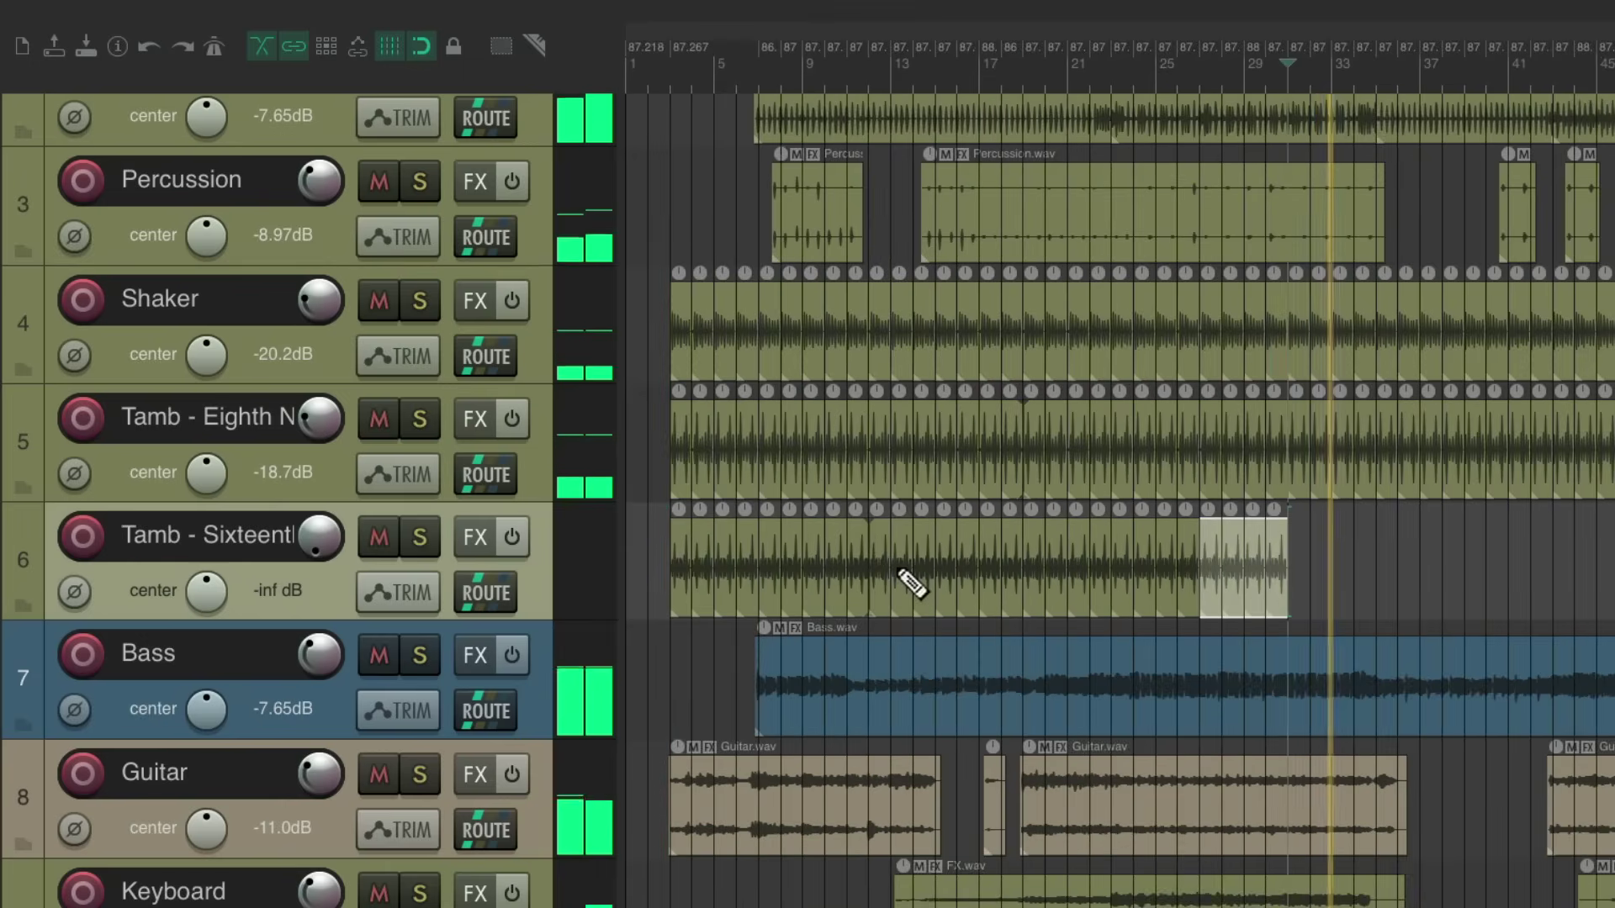
pyautogui.hotkey('ctrl', 'd')
pyautogui.hotkey('ctrl', 'd')
pyautogui.hotkey('ctrl', 'd')
pyautogui.hotkey('ctrl', 'd')
pyautogui.hotkey('ctrl', 'd')
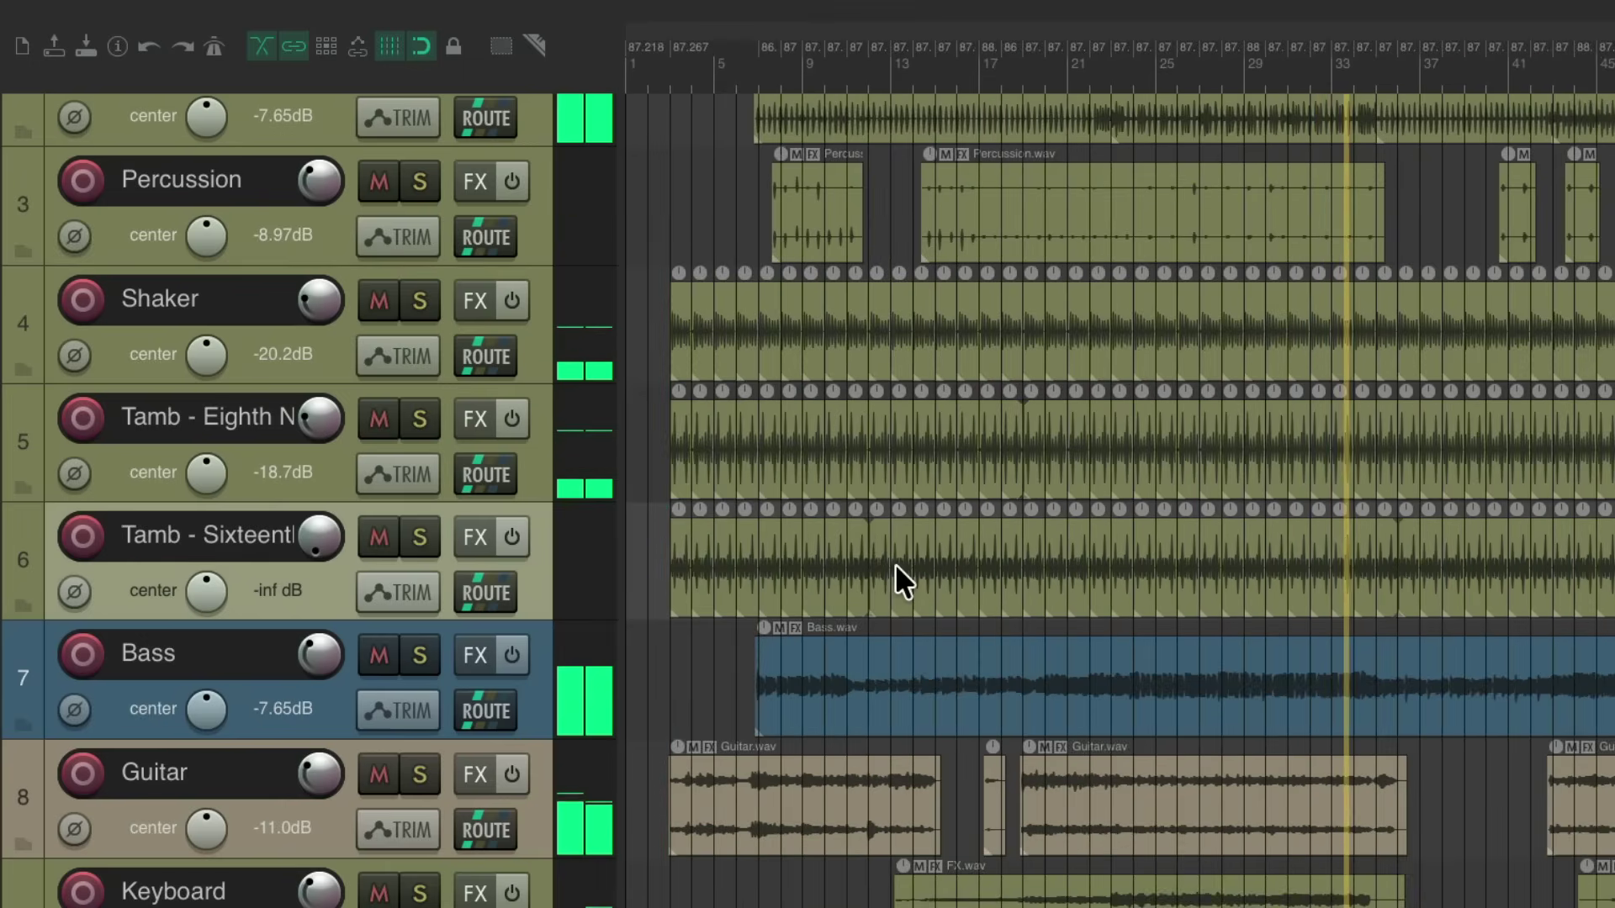
pyautogui.scroll(6, 652, 522)
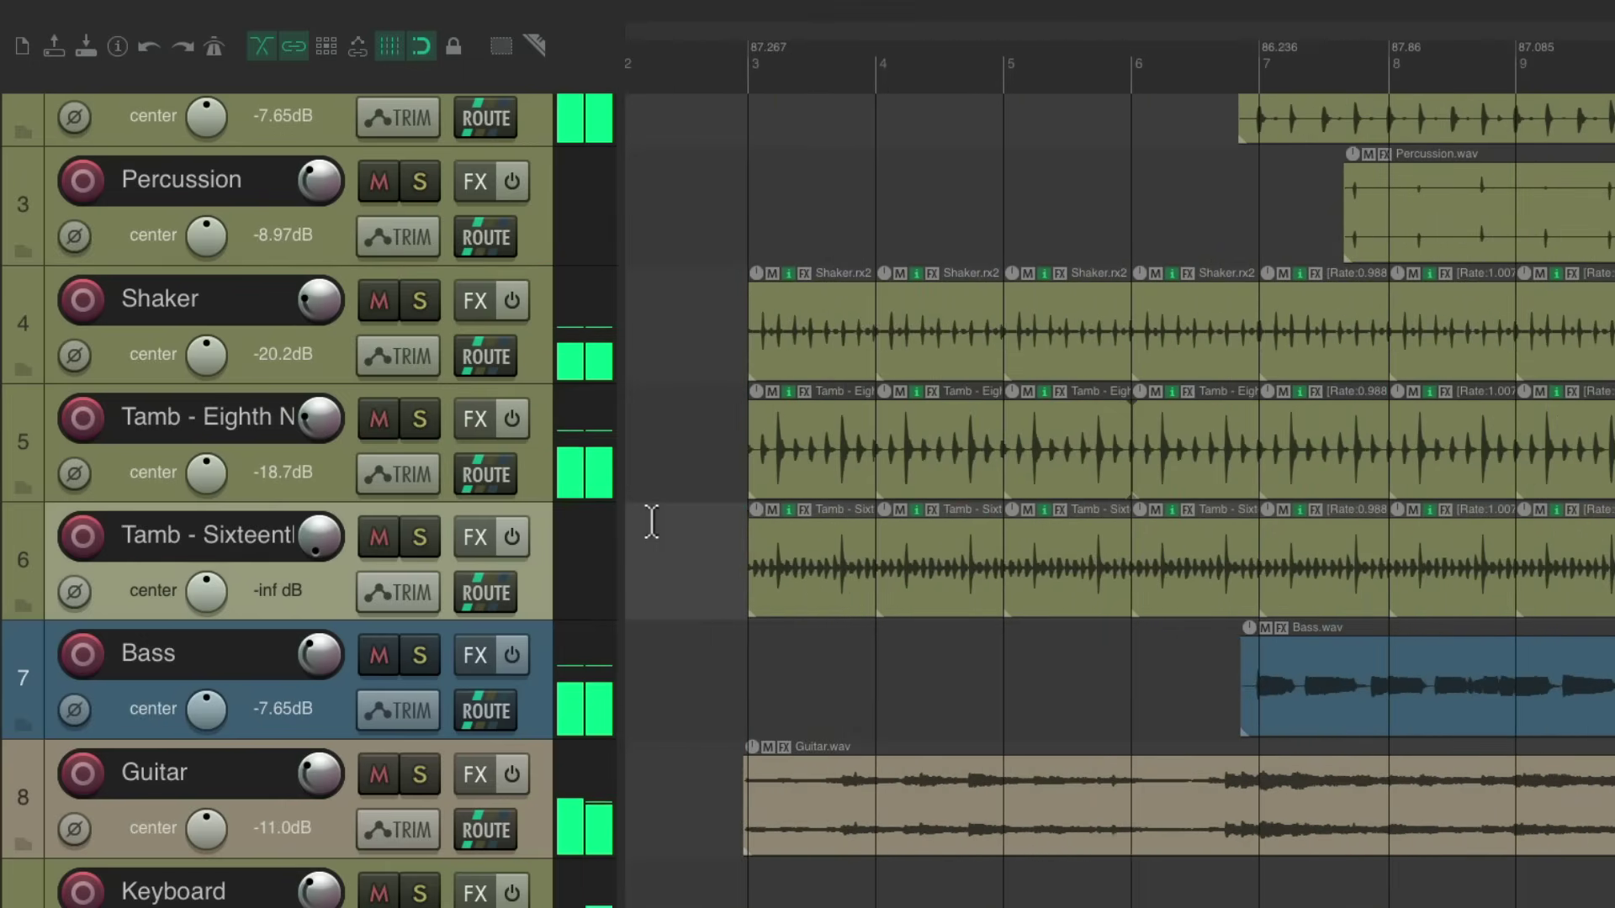
# - Pan the sixteenth-note tambourine 31% right and the eighth-note 44% right, adjusting its level
pyautogui.click(377, 423)
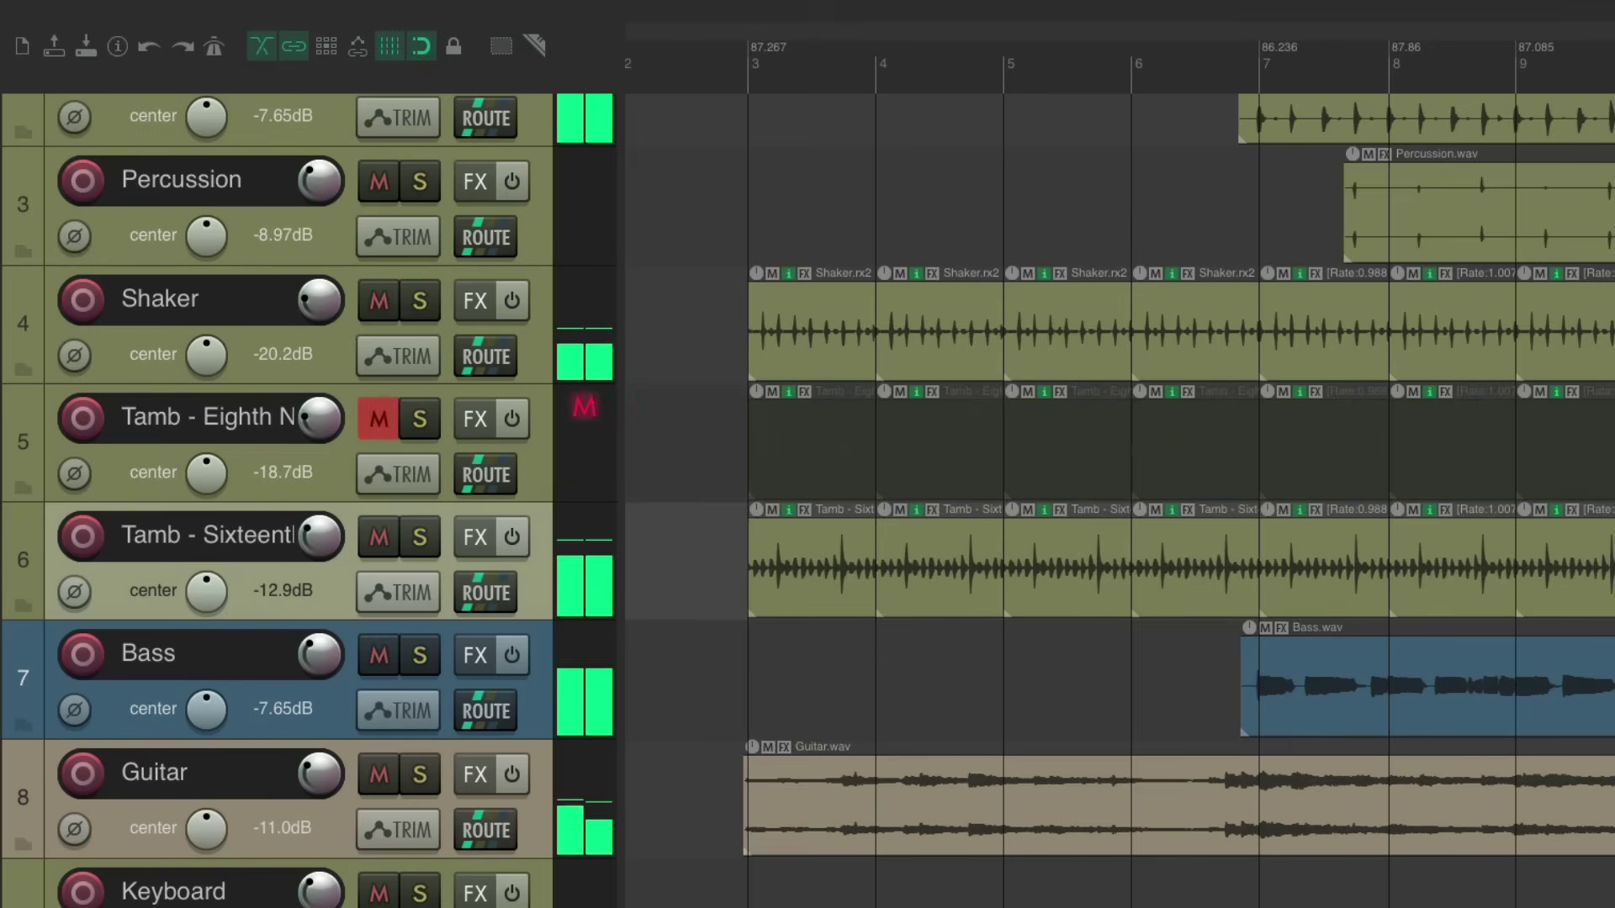
pyautogui.moveTo(206, 593); pyautogui.dragTo(206, 580)
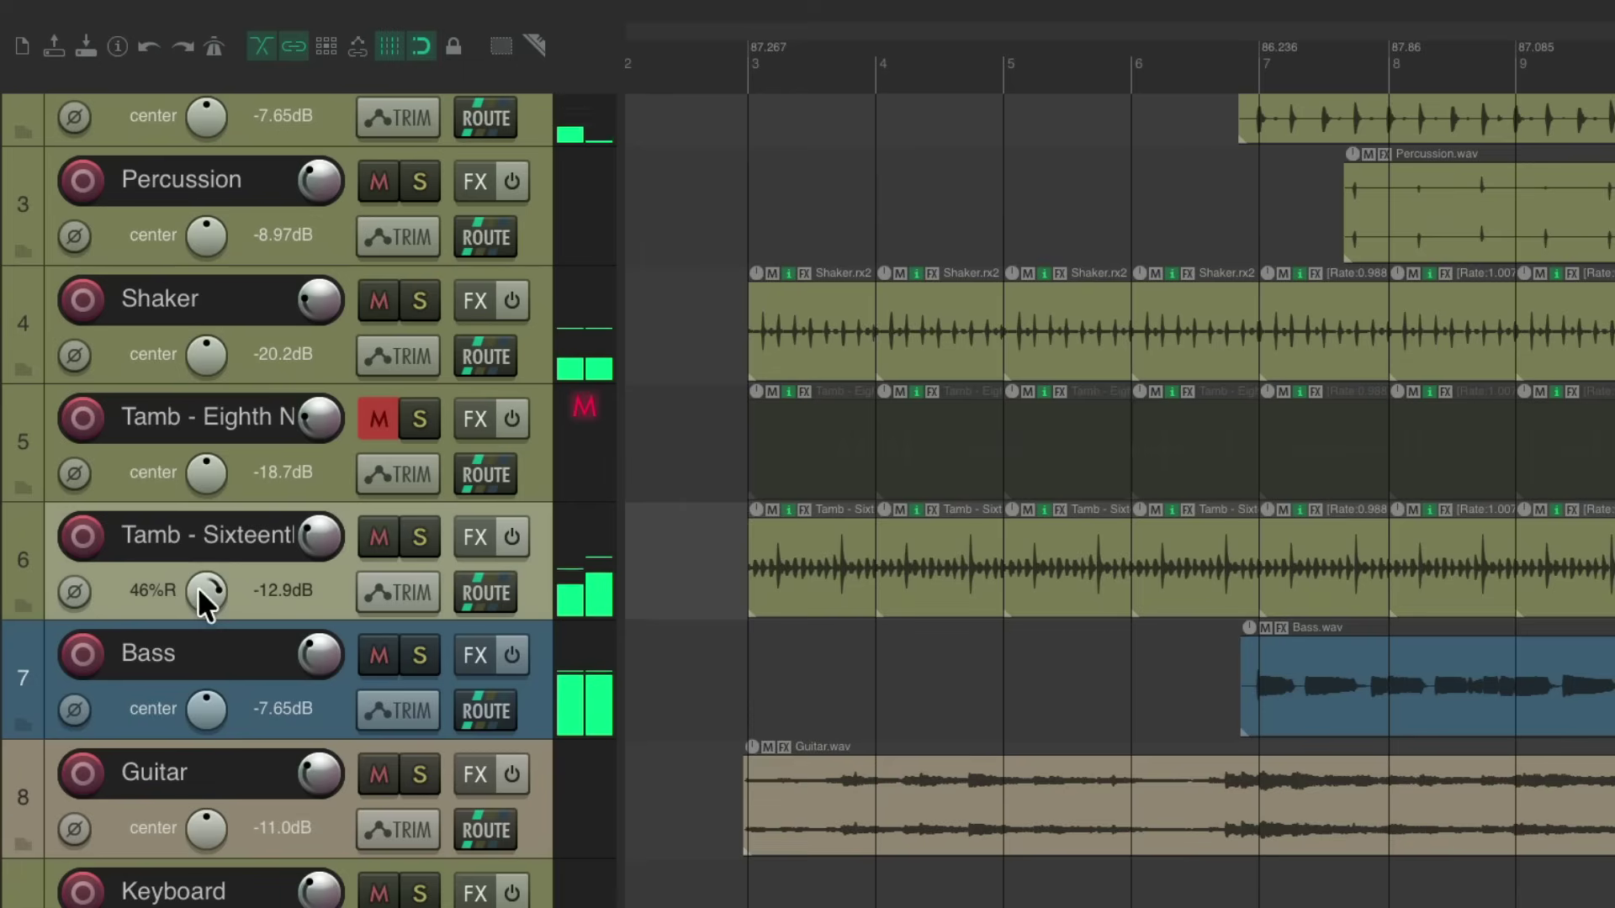
pyautogui.click(378, 539)
pyautogui.click(376, 423)
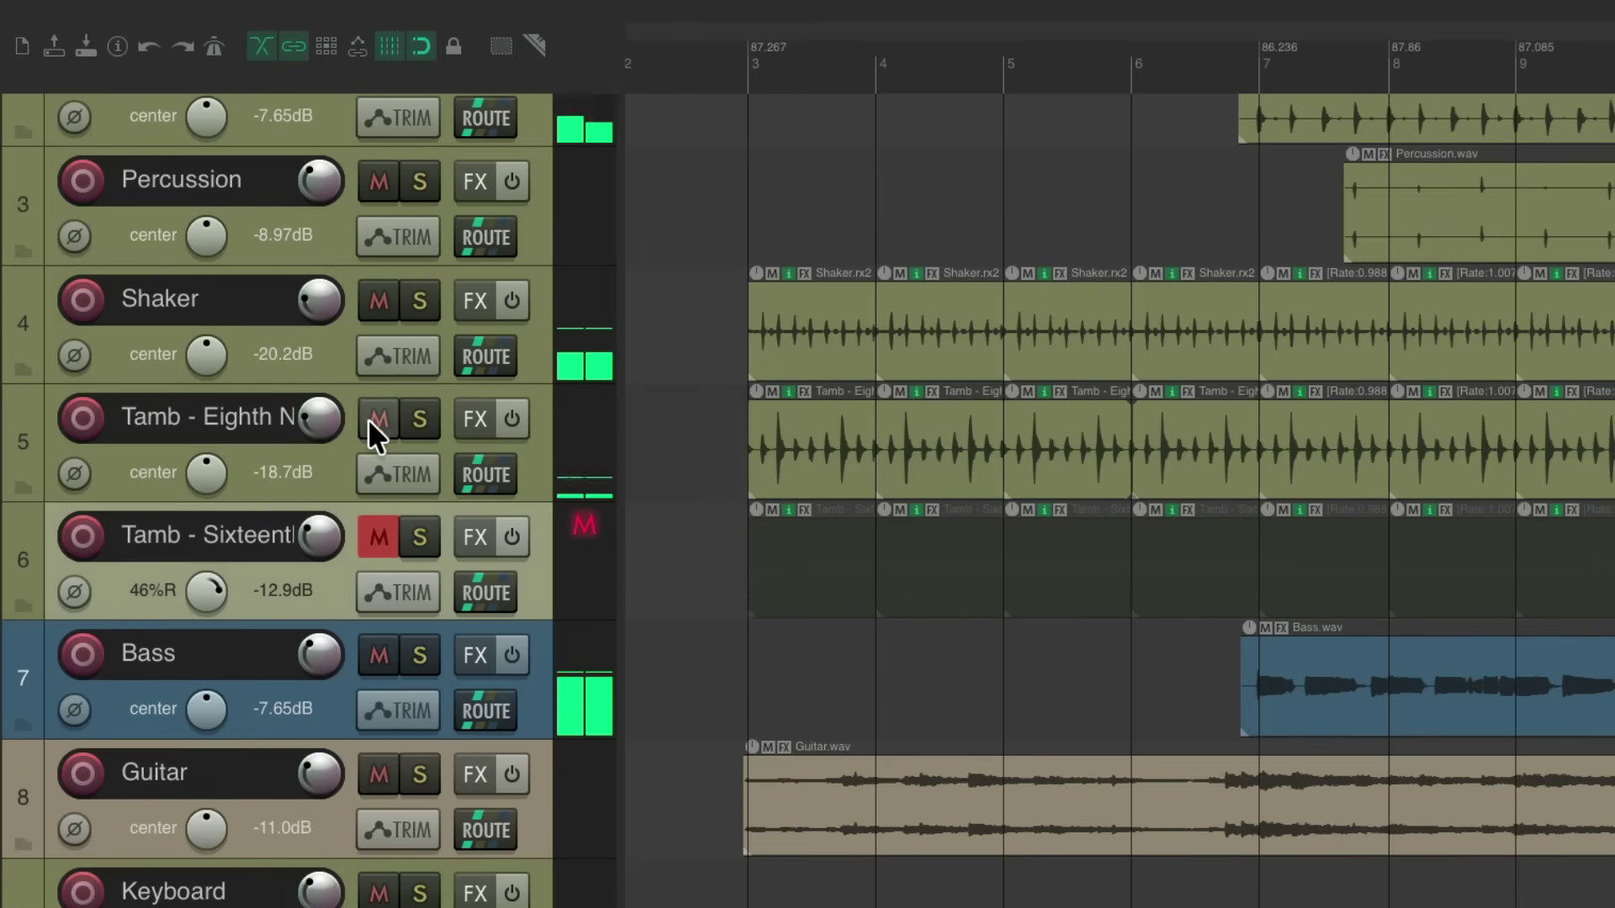
pyautogui.moveTo(206, 473); pyautogui.dragTo(203, 468)
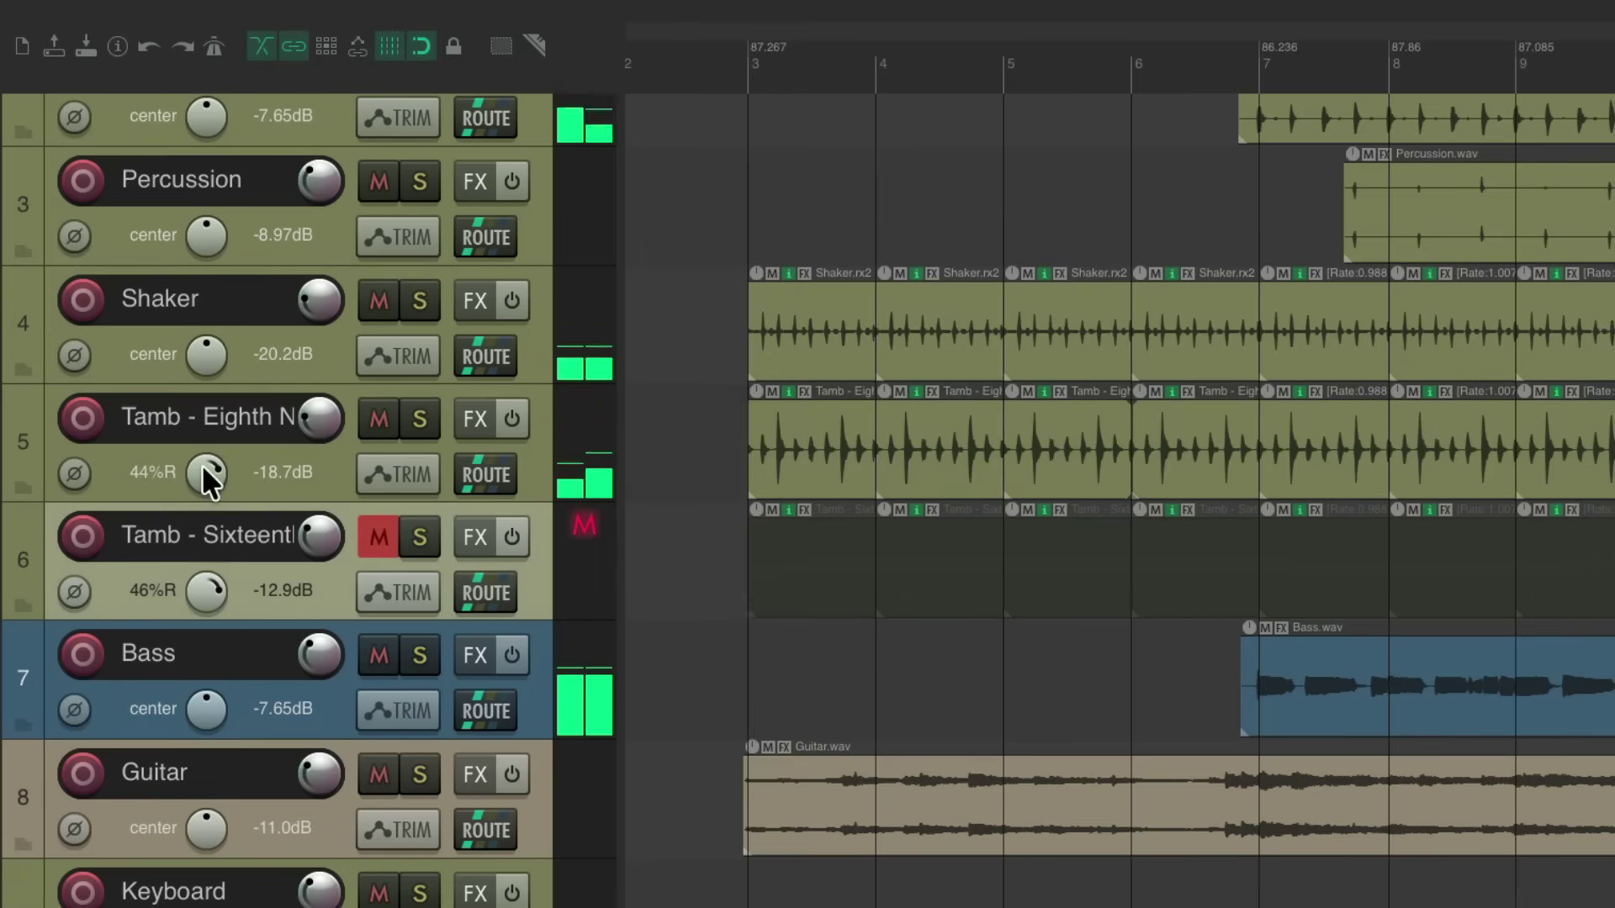
pyautogui.moveTo(296, 429); pyautogui.dragTo(296, 413)
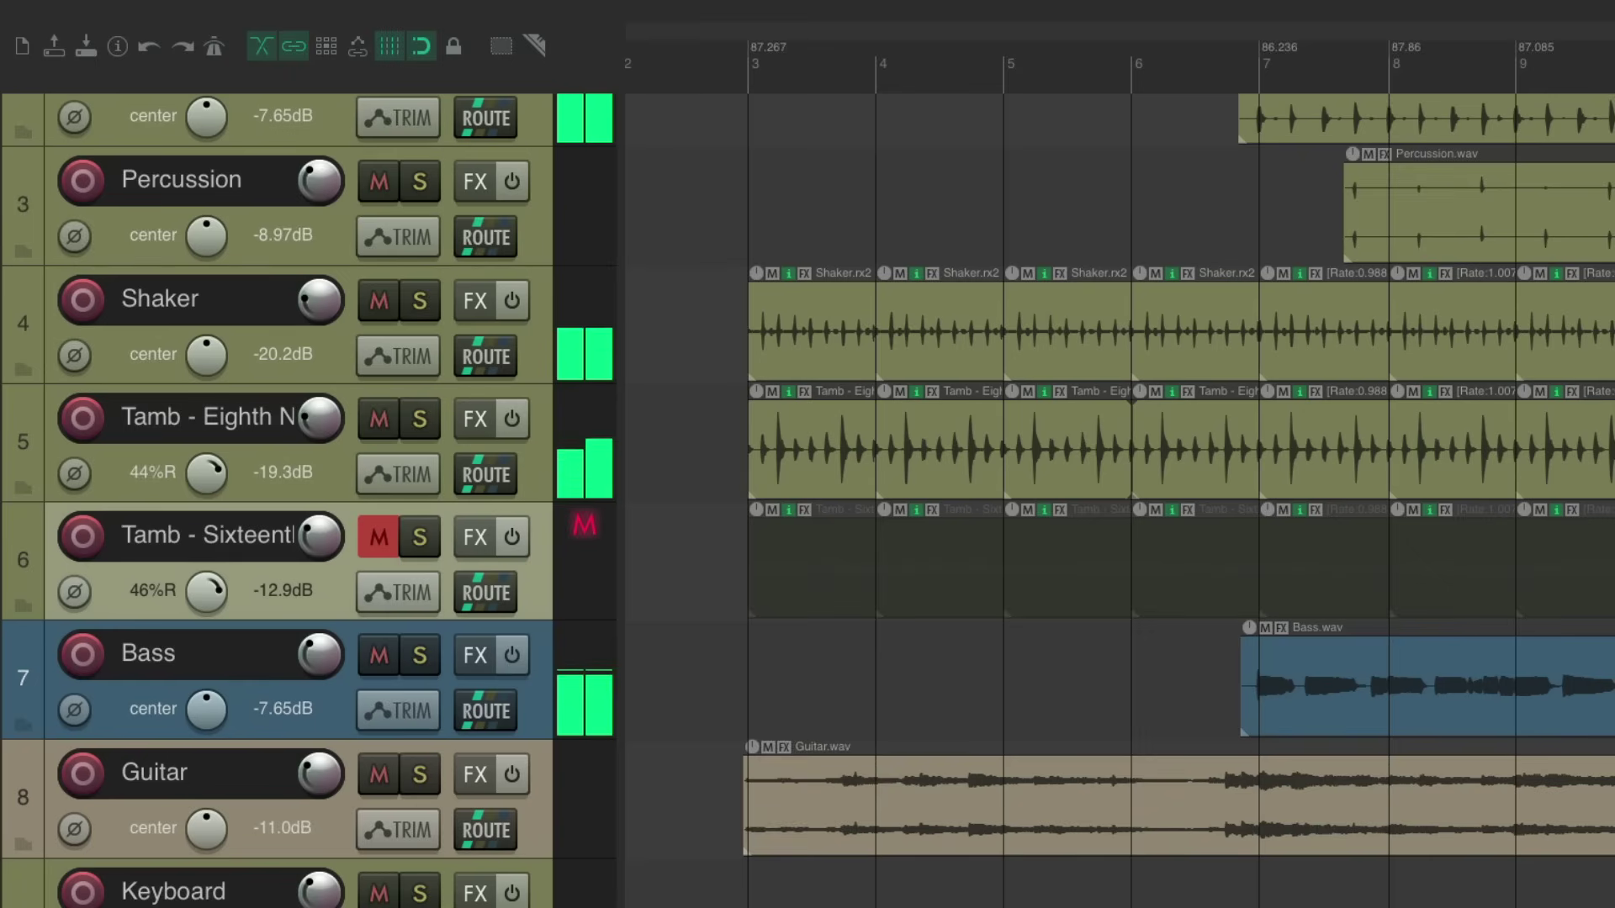
# - Set the Shaker to -19.3dB and the sixteenth-note tambourine to -16.2dB, muting the eighth-note one
pyautogui.moveTo(318, 308)
pyautogui.mouseDown()
pyautogui.moveTo(318, 291)
pyautogui.moveTo(317, 331)
pyautogui.mouseUp()
pyautogui.moveTo(317, 414); pyautogui.dragTo(317, 421)
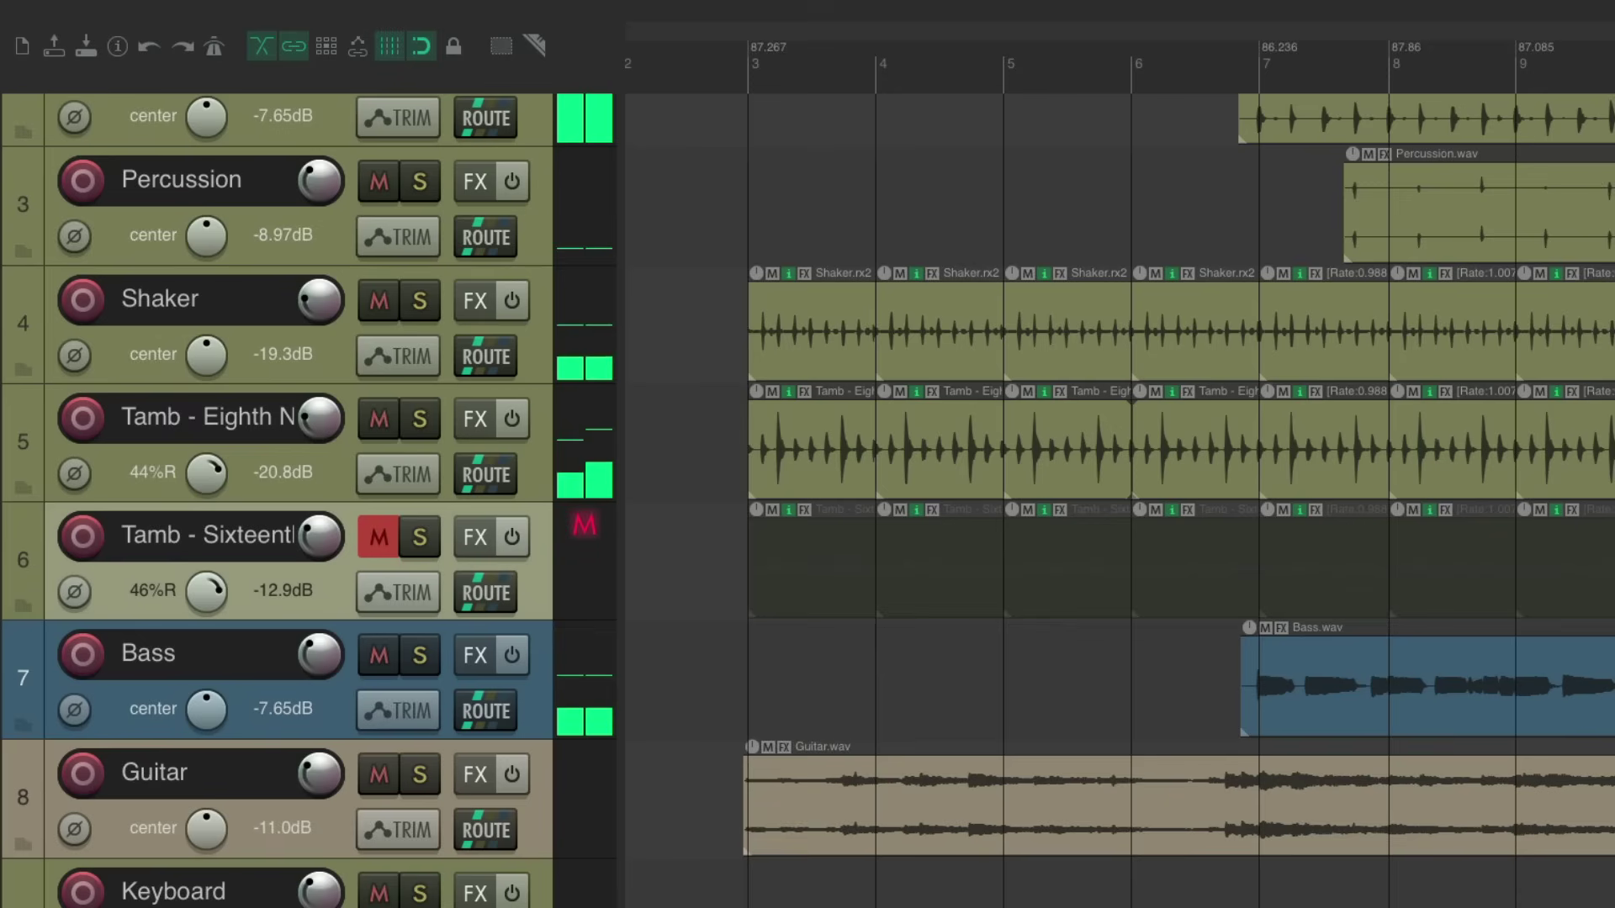
pyautogui.click(380, 419)
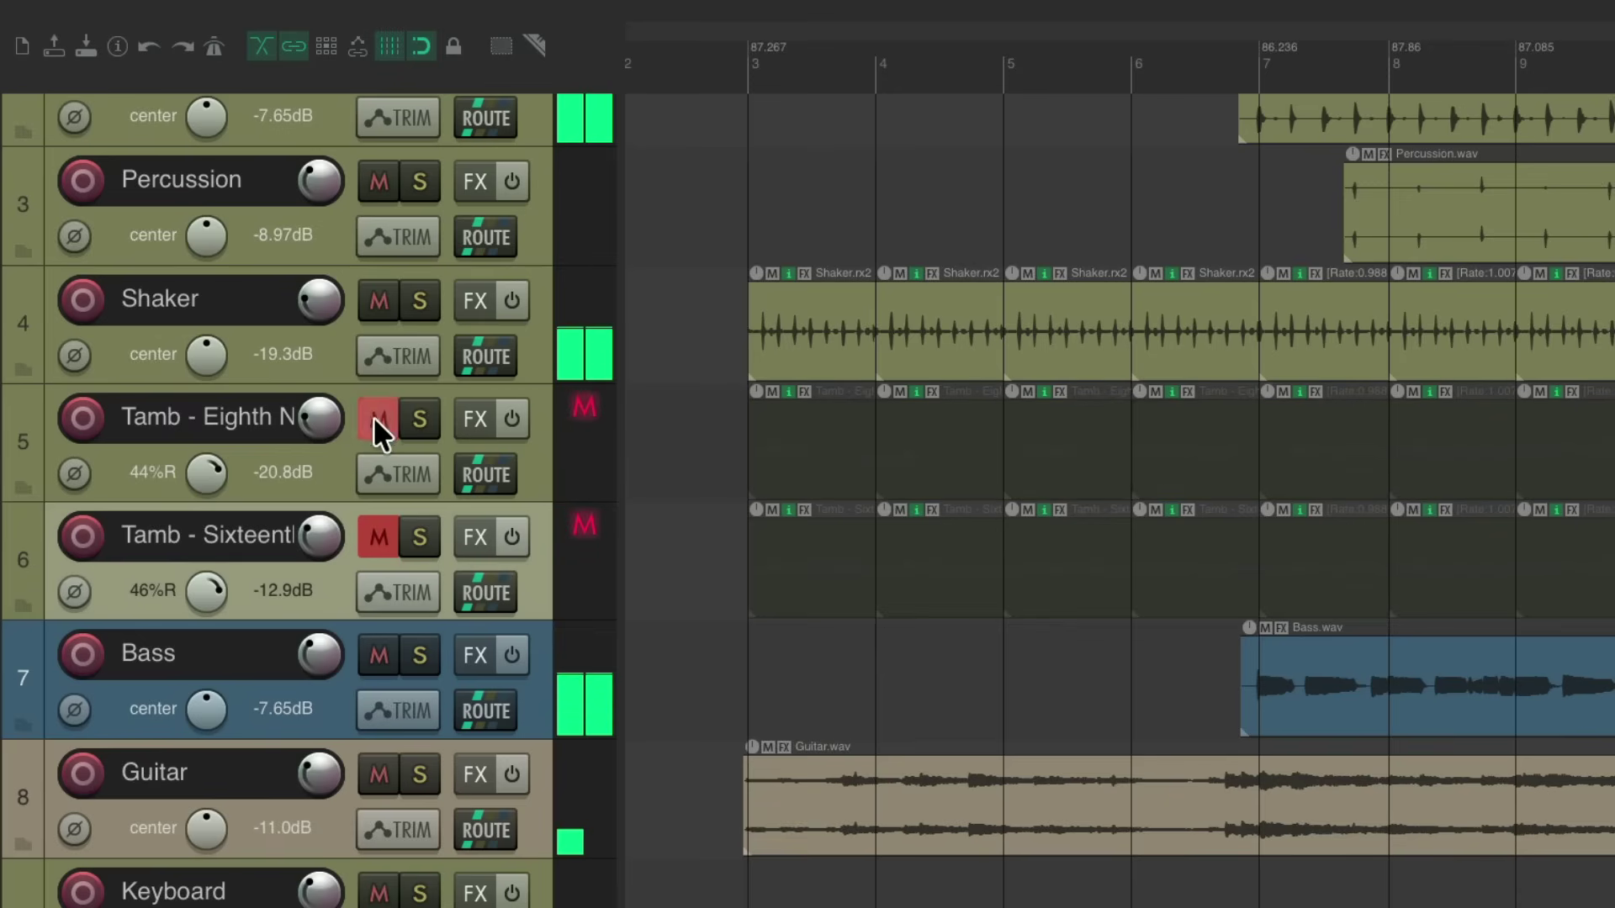
pyautogui.click(379, 537)
pyautogui.moveTo(320, 537); pyautogui.dragTo(320, 540)
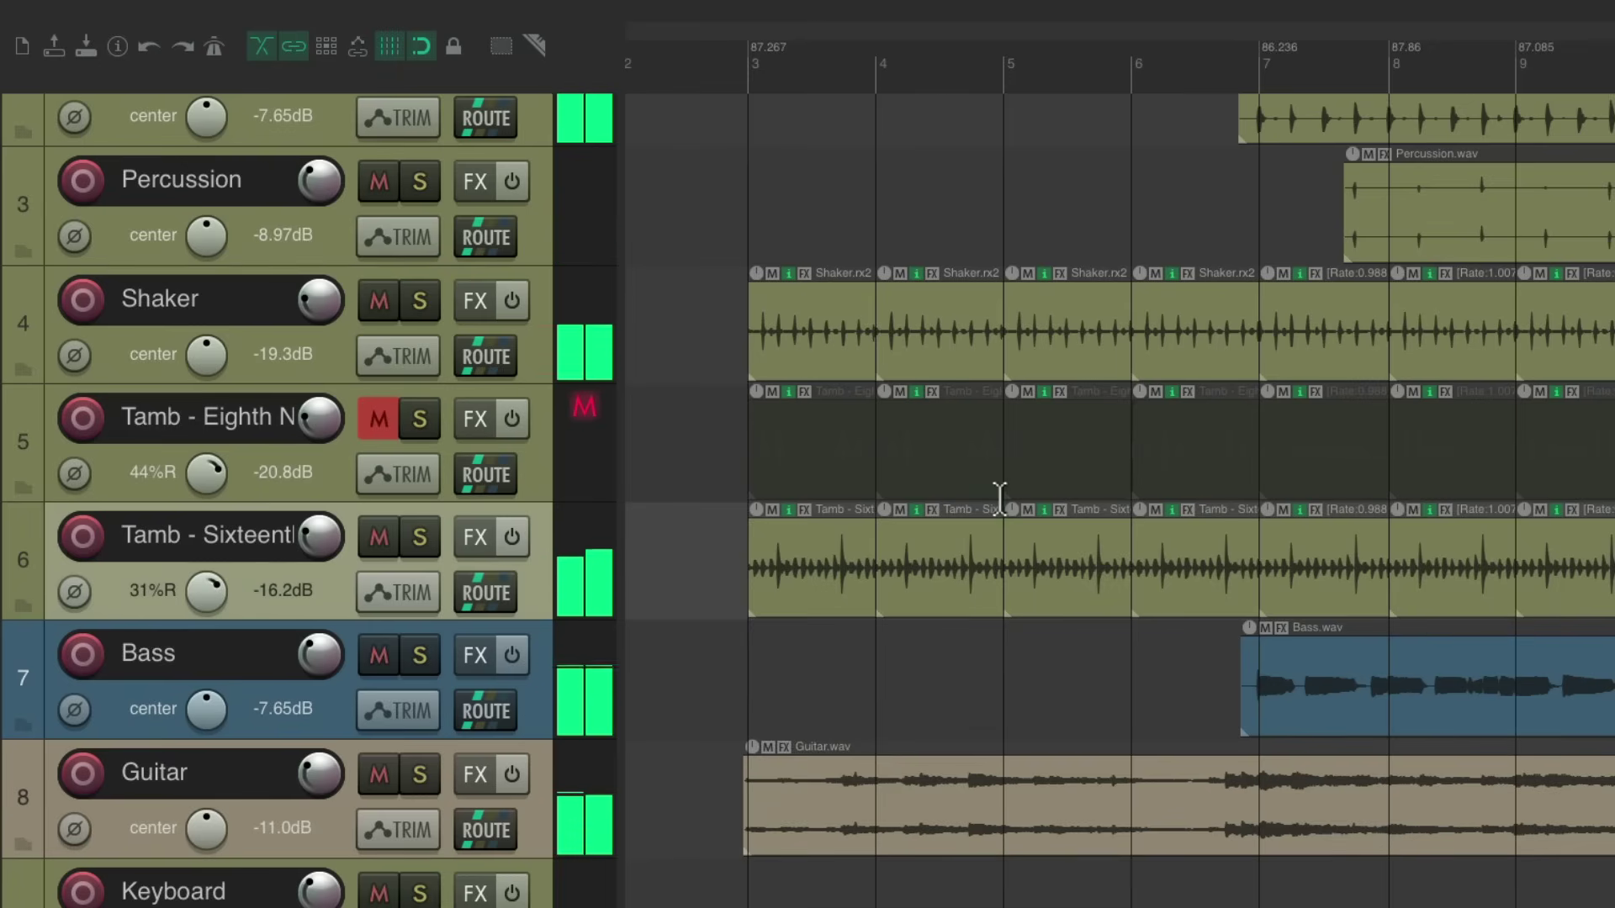
# - Zoom out and raise the eighth-note tambourine to -14.4dB with the sixteenth-note muted
pyautogui.scroll(-3, 999, 496)
pyautogui.scroll(-2, 999, 496)
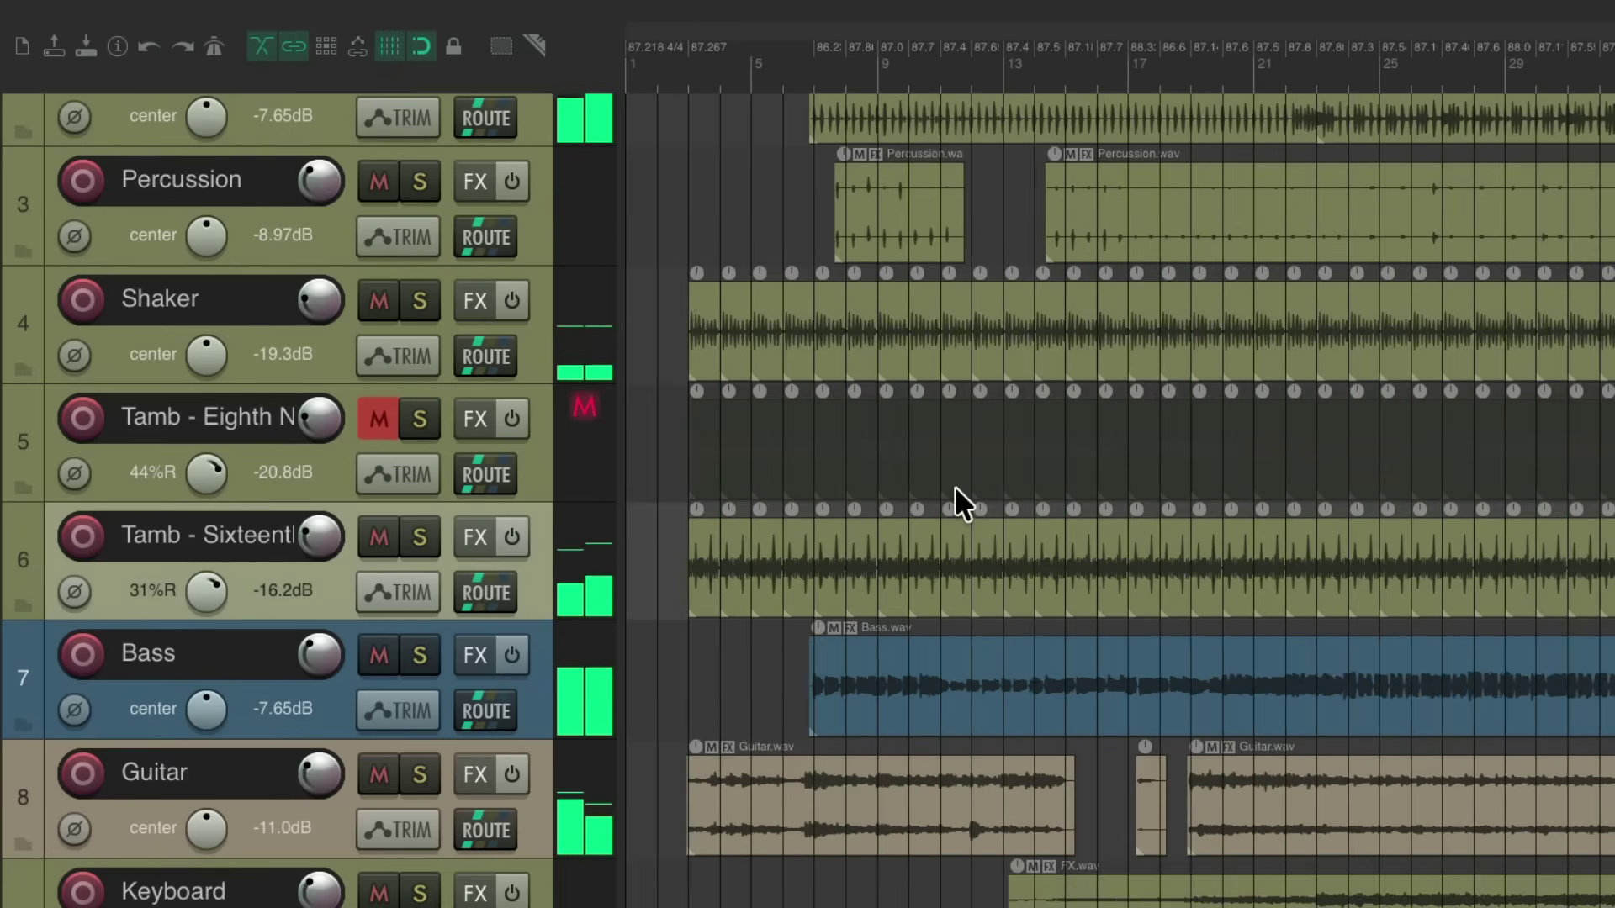
pyautogui.scroll(-2, 955, 488)
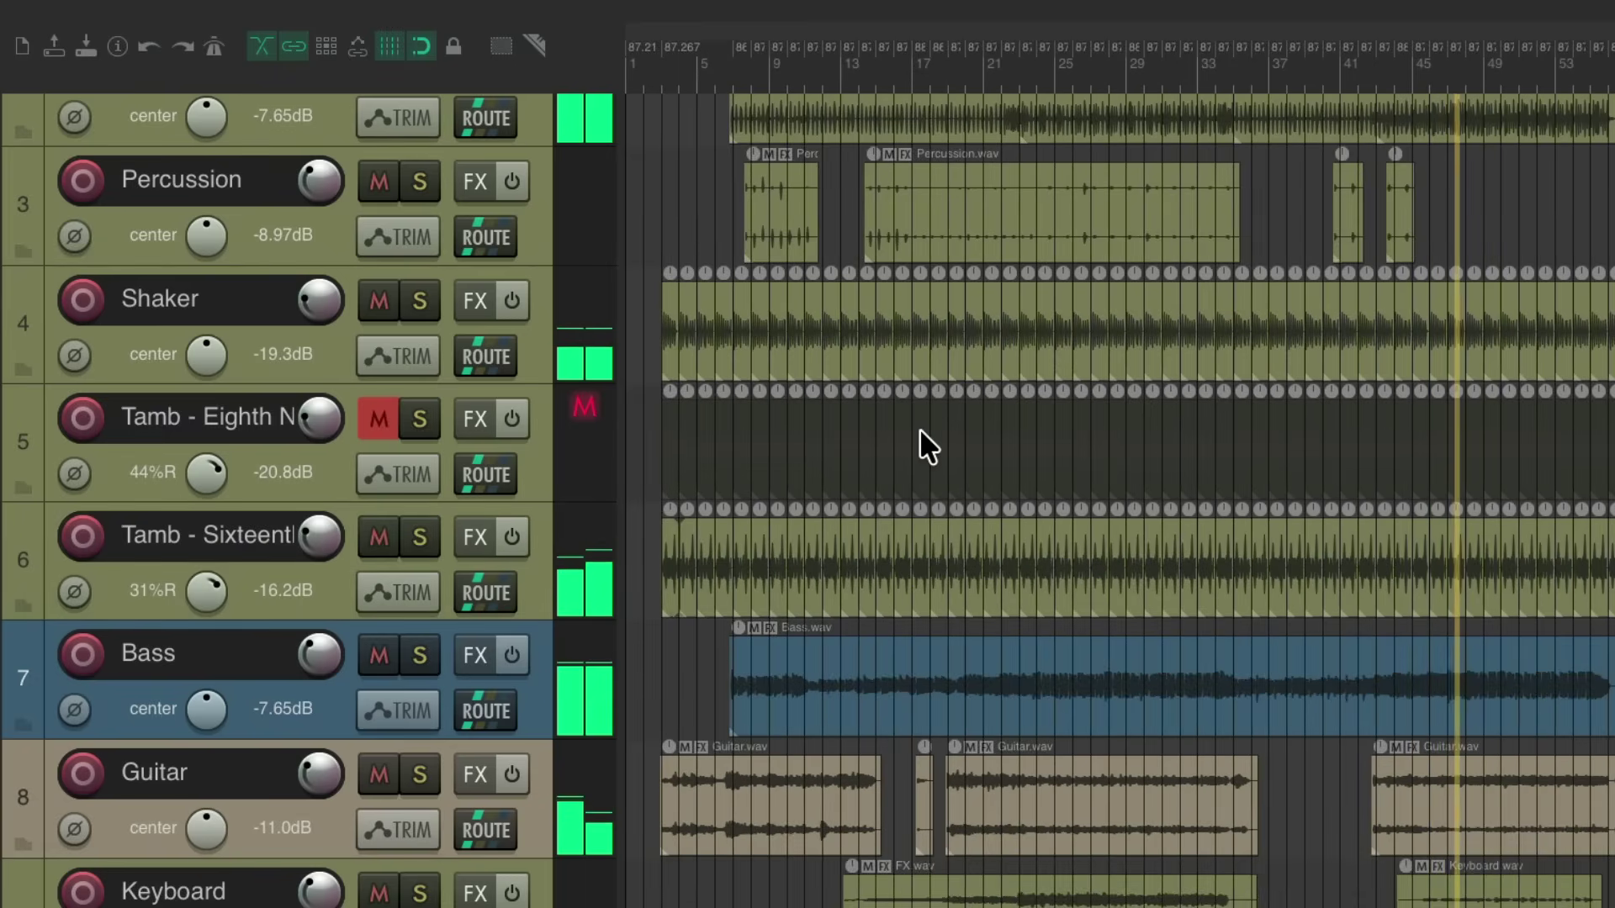
pyautogui.scroll(3, 920, 427)
pyautogui.scroll(-1, 921, 427)
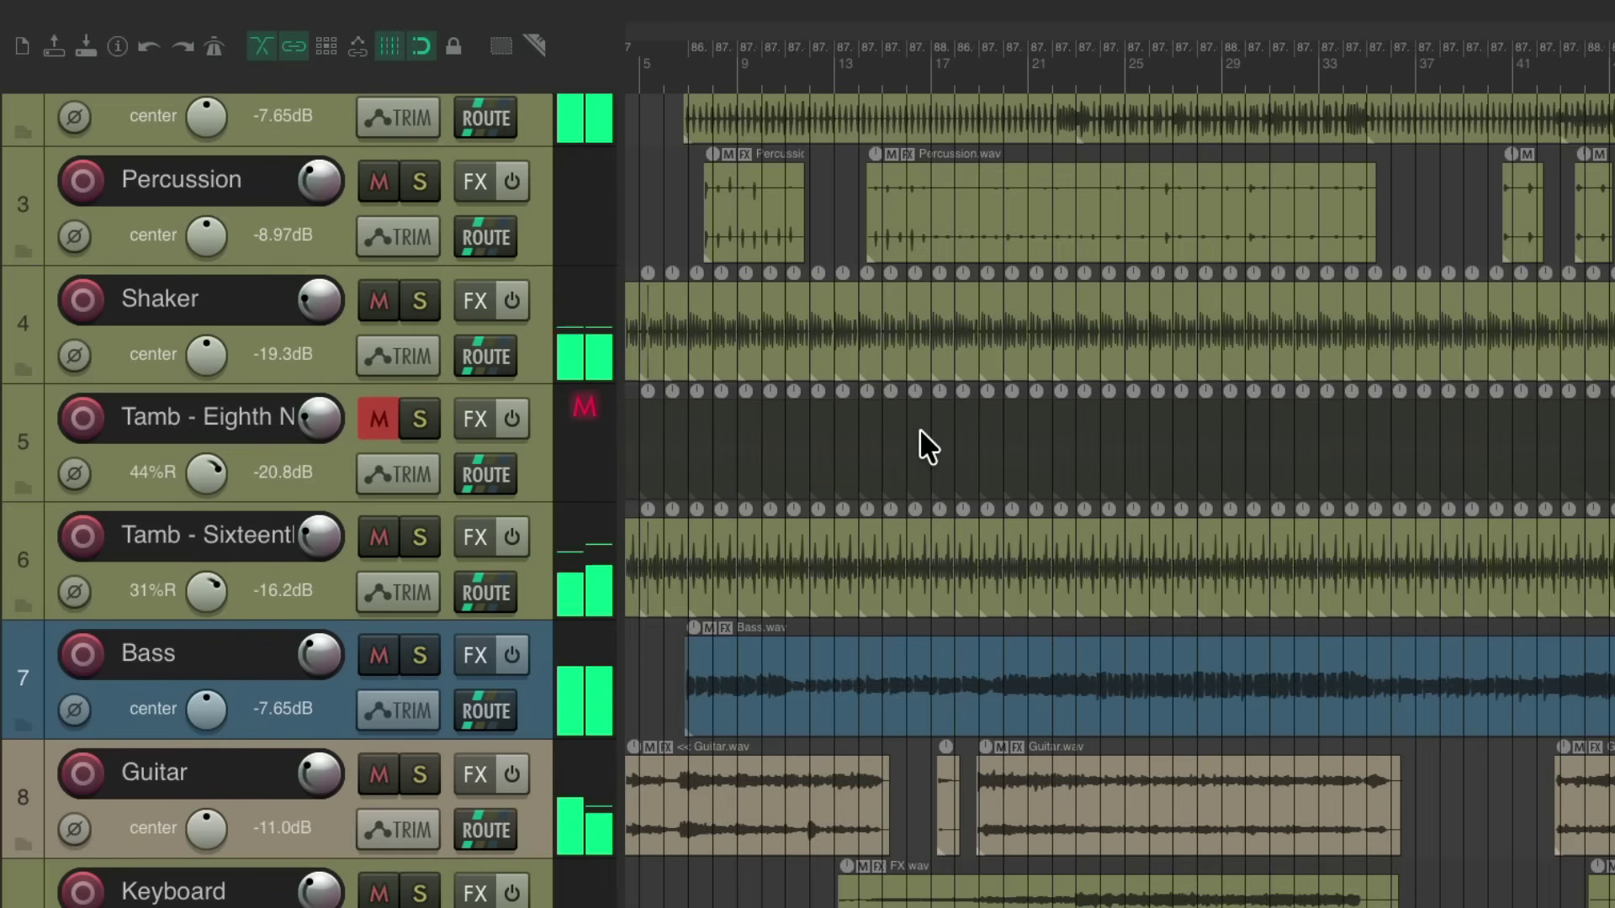
pyautogui.click(375, 423)
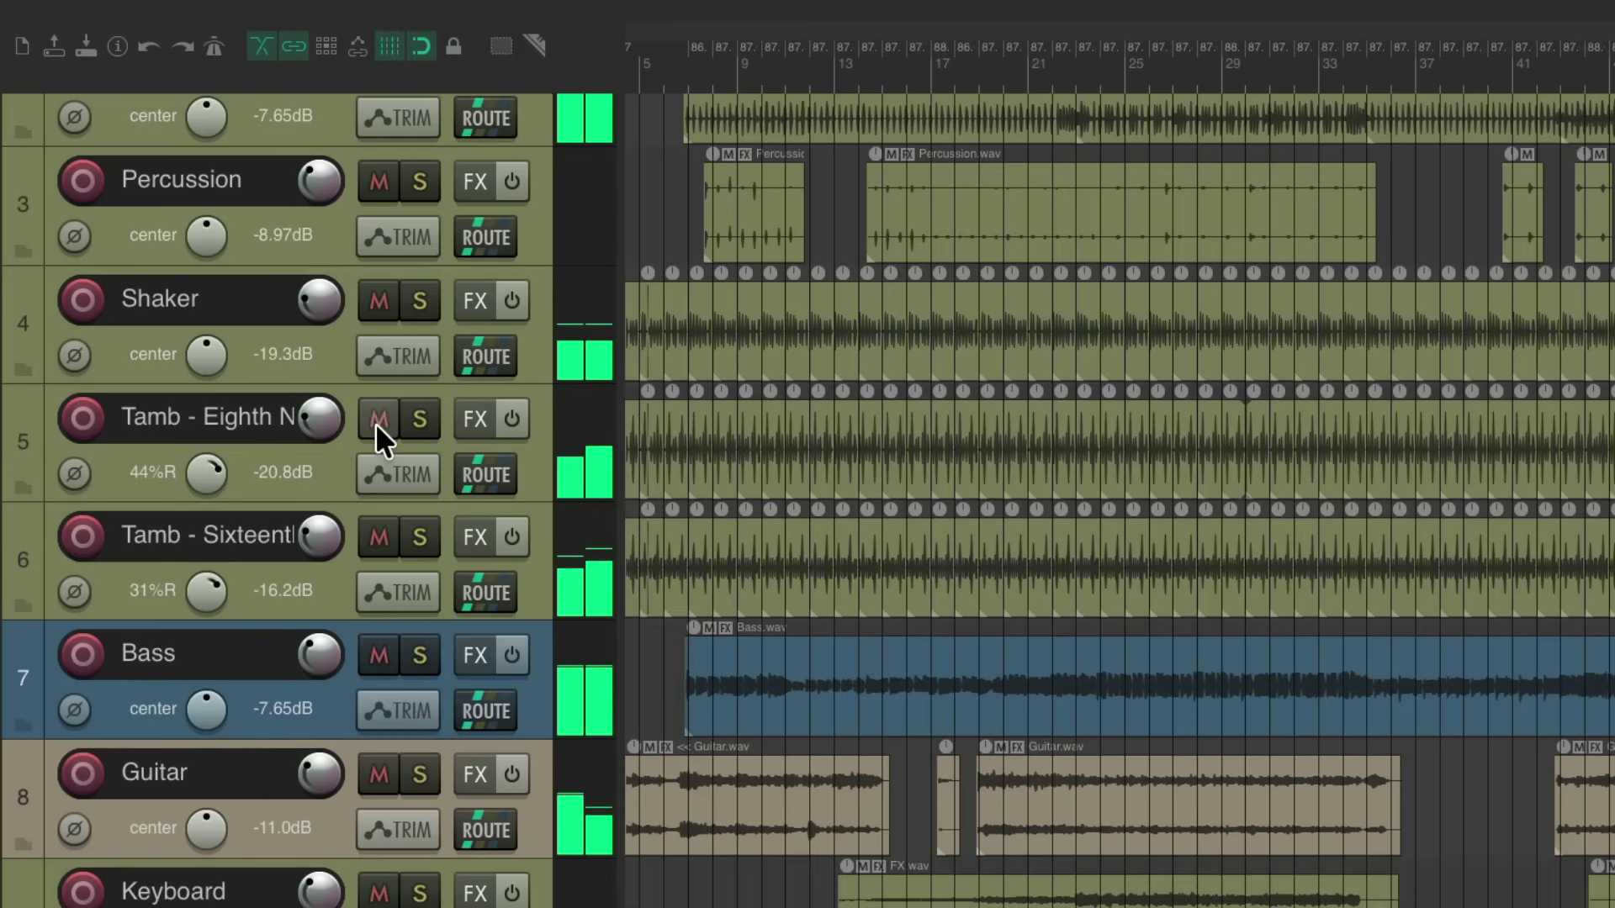
pyautogui.click(373, 523)
pyautogui.moveTo(319, 418); pyautogui.dragTo(320, 393)
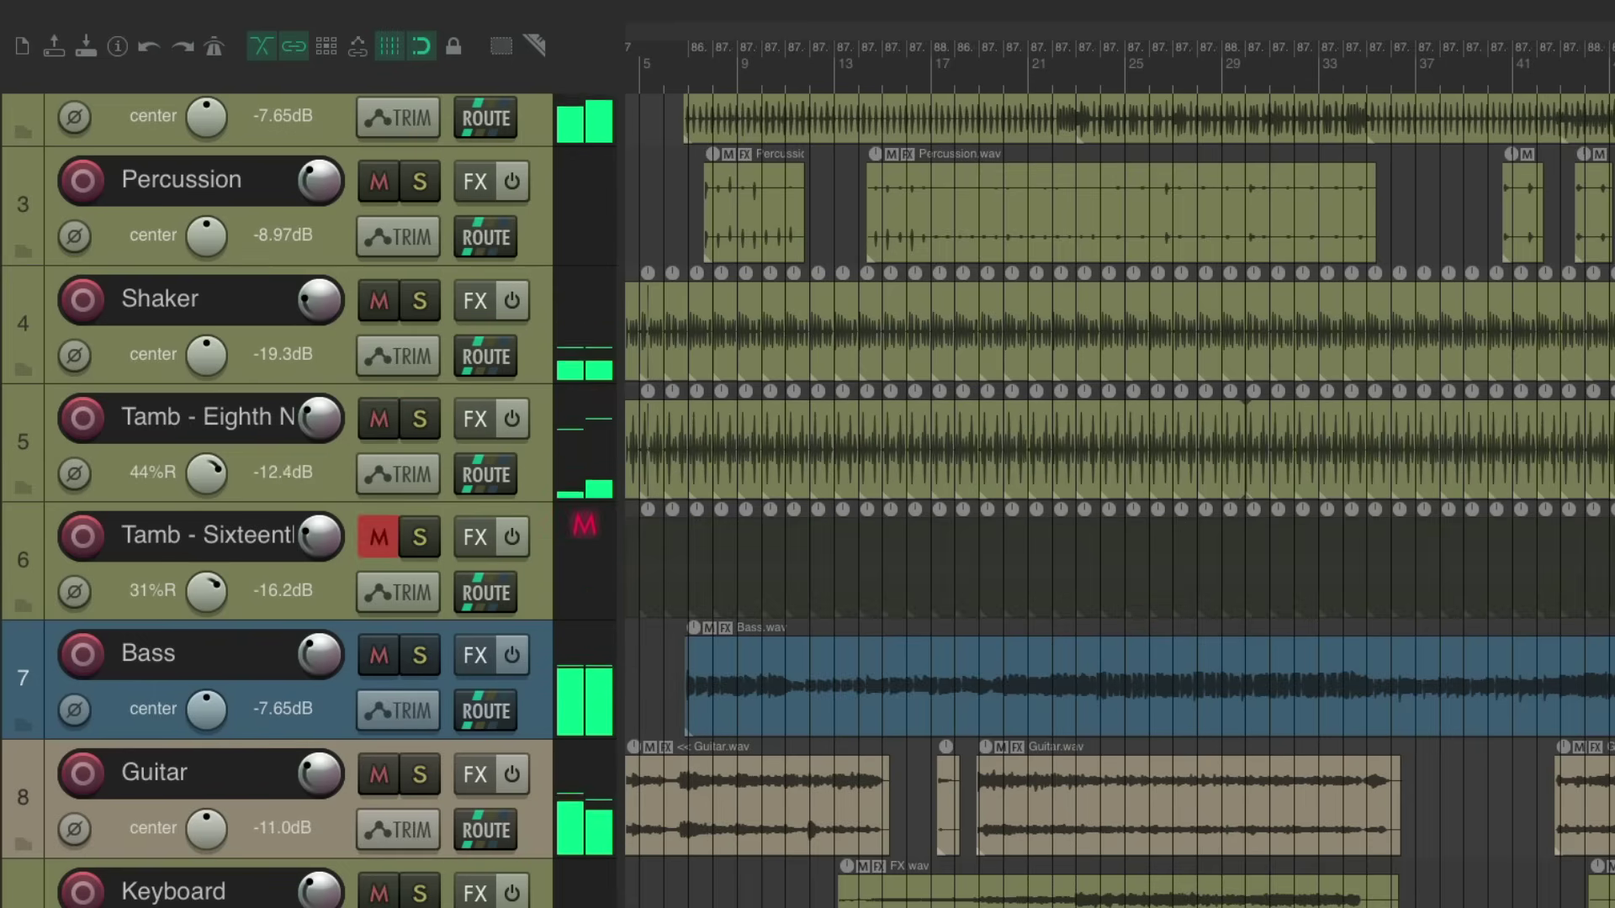
# - Raise the sixteenth-note tambourine to -15.2dB, then mute both tambourines, leaving the Shaker playing
pyautogui.click(376, 419)
pyautogui.click(379, 535)
pyautogui.moveTo(311, 531); pyautogui.dragTo(311, 527)
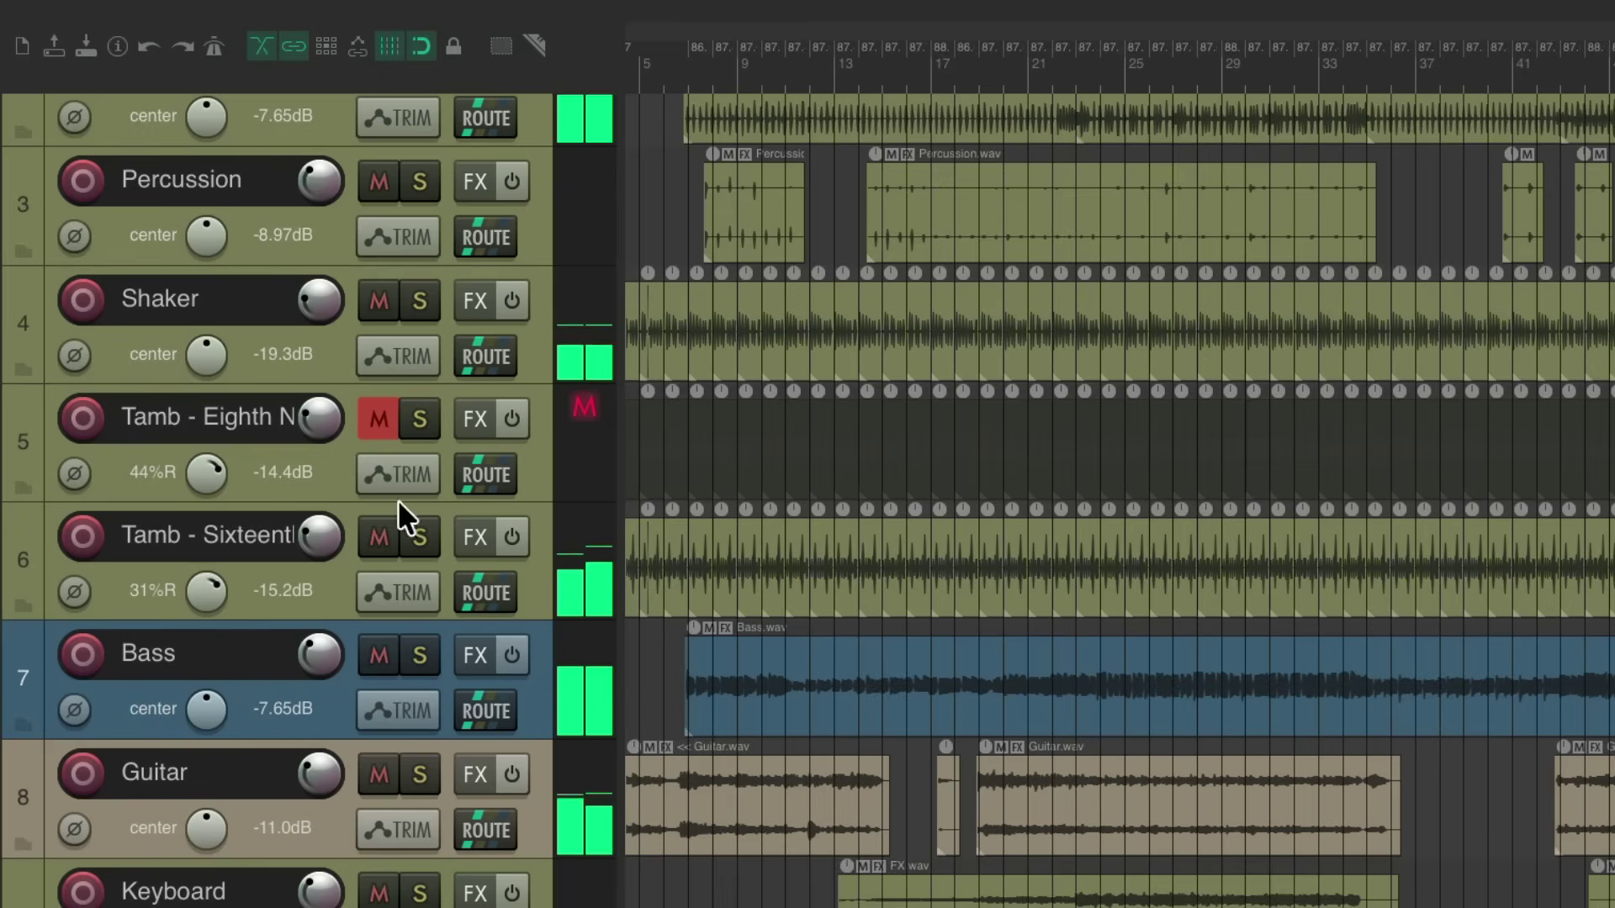
pyautogui.moveTo(379, 304); pyautogui.dragTo(377, 526)
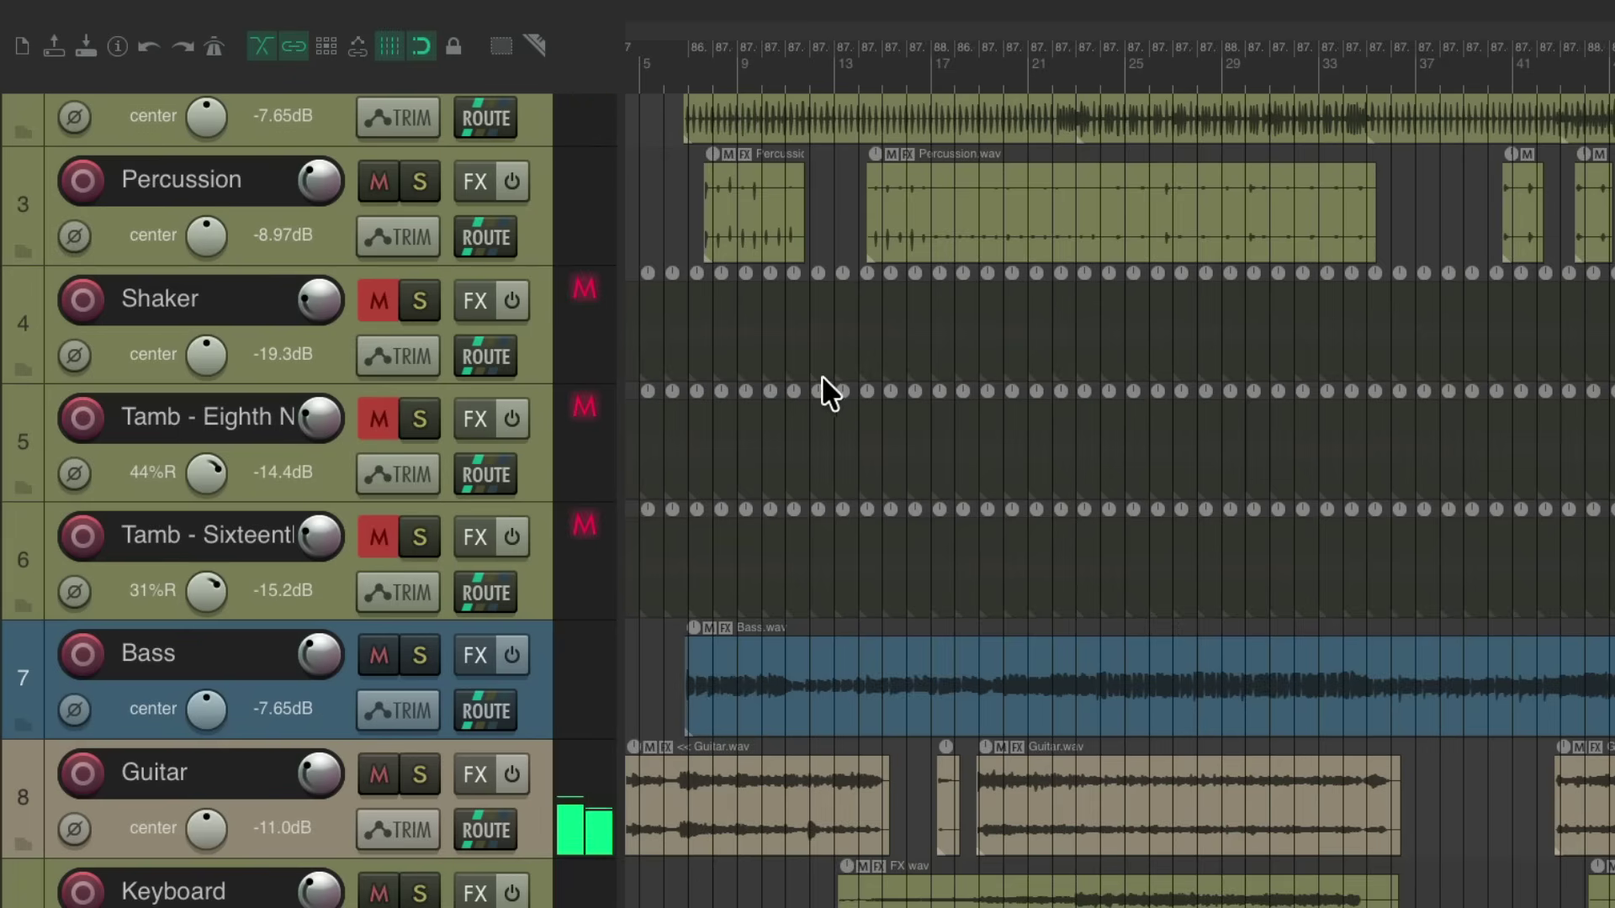
pyautogui.click(386, 302)
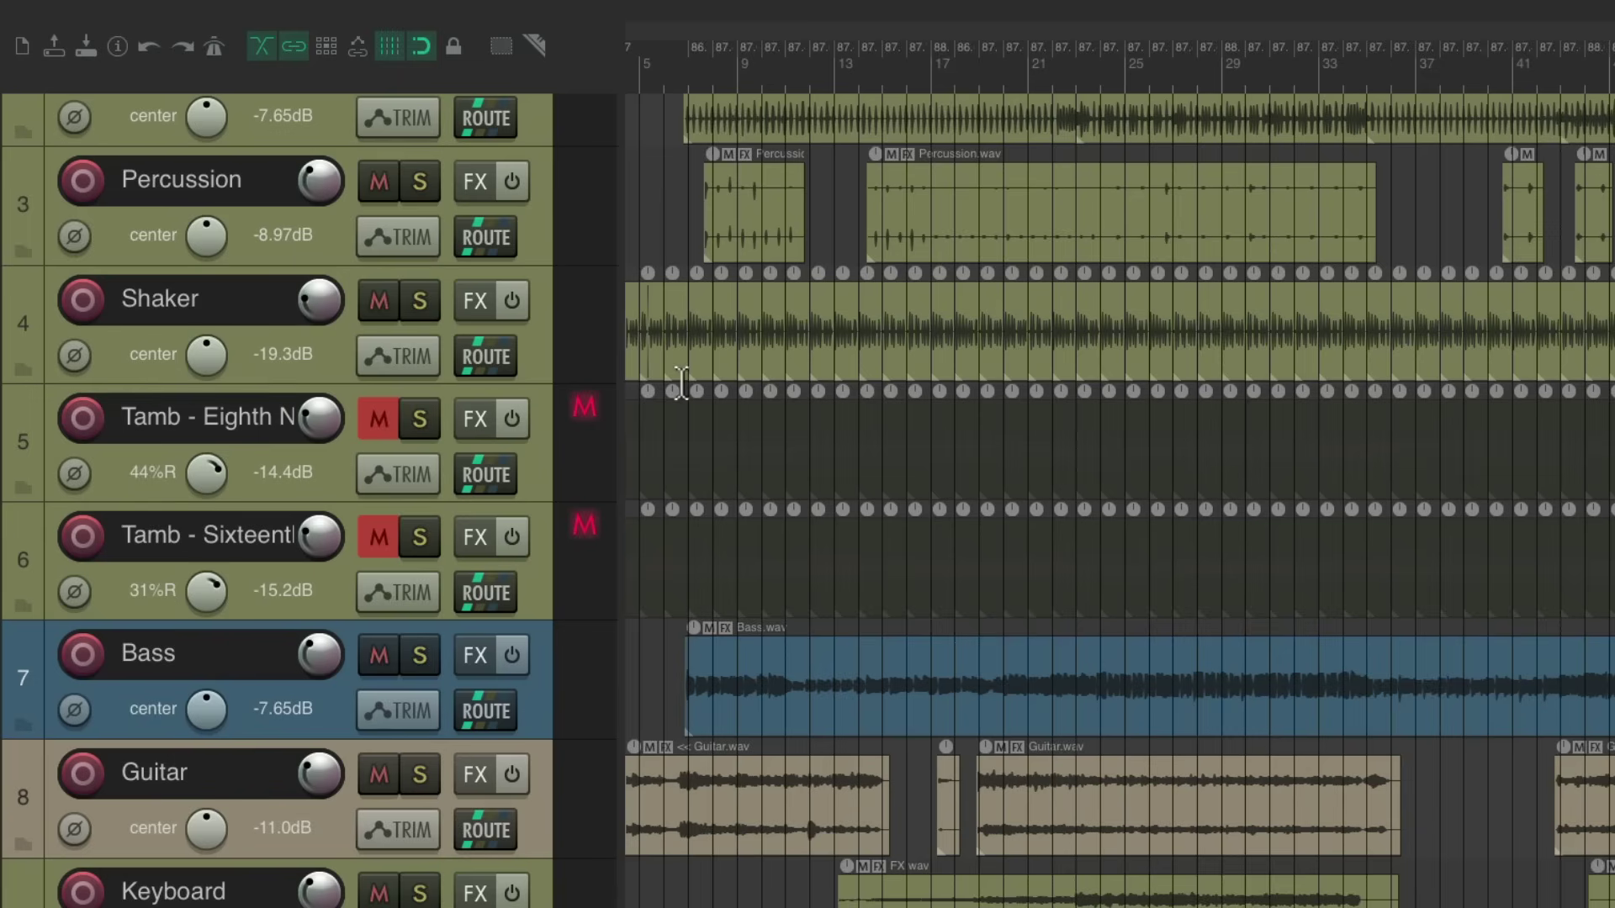
pyautogui.scroll(5, 683, 386)
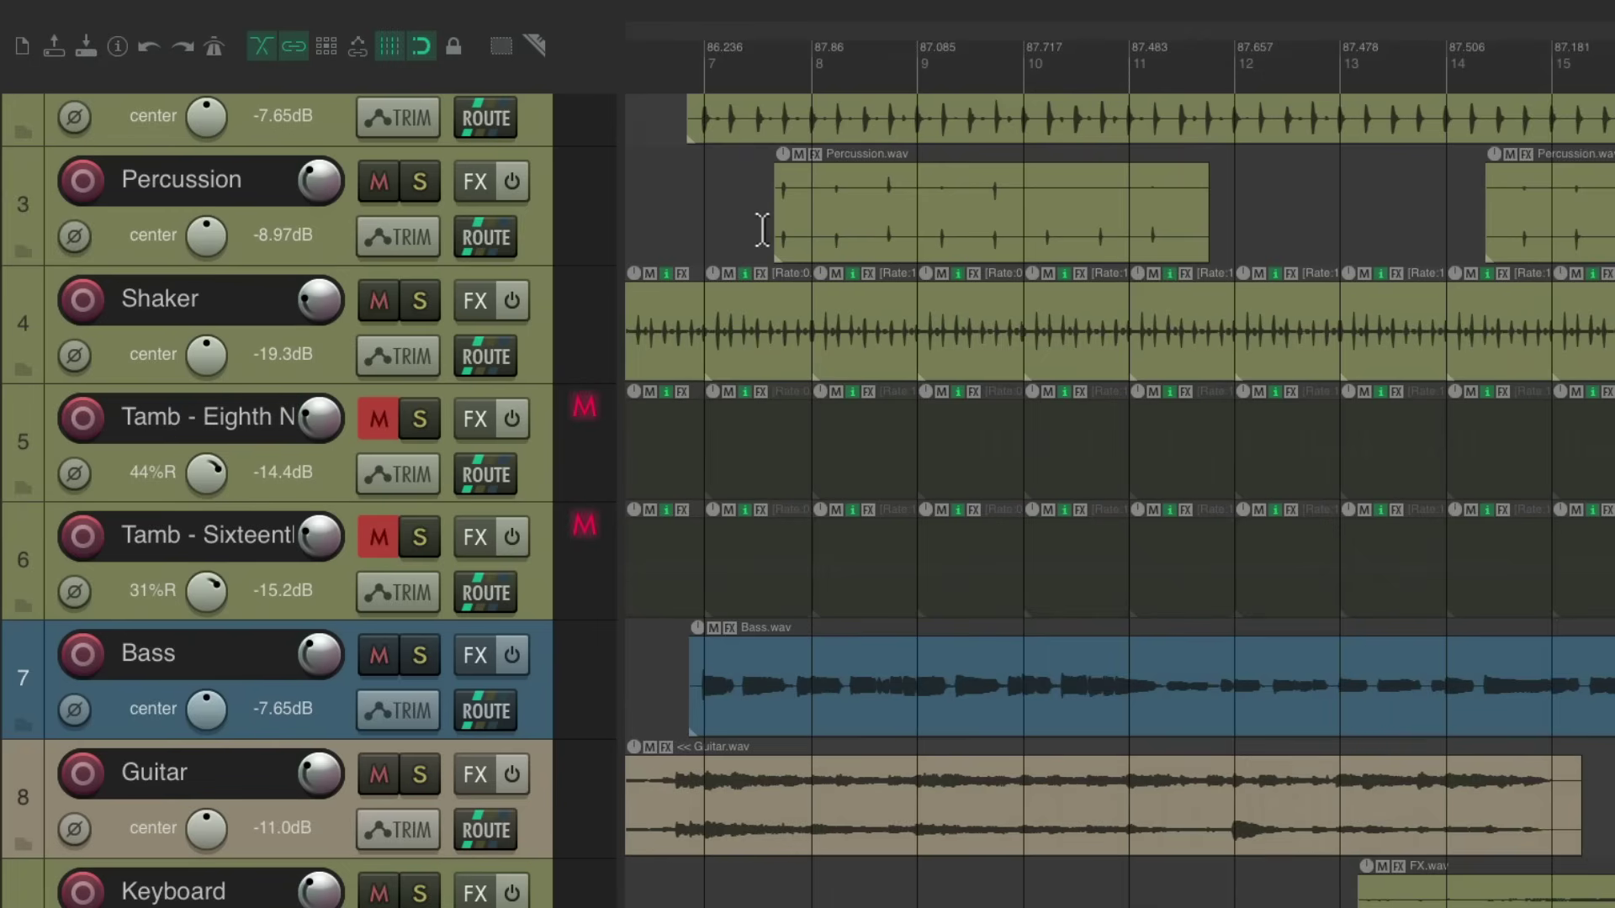
pyautogui.hscroll(6, 977, 198)
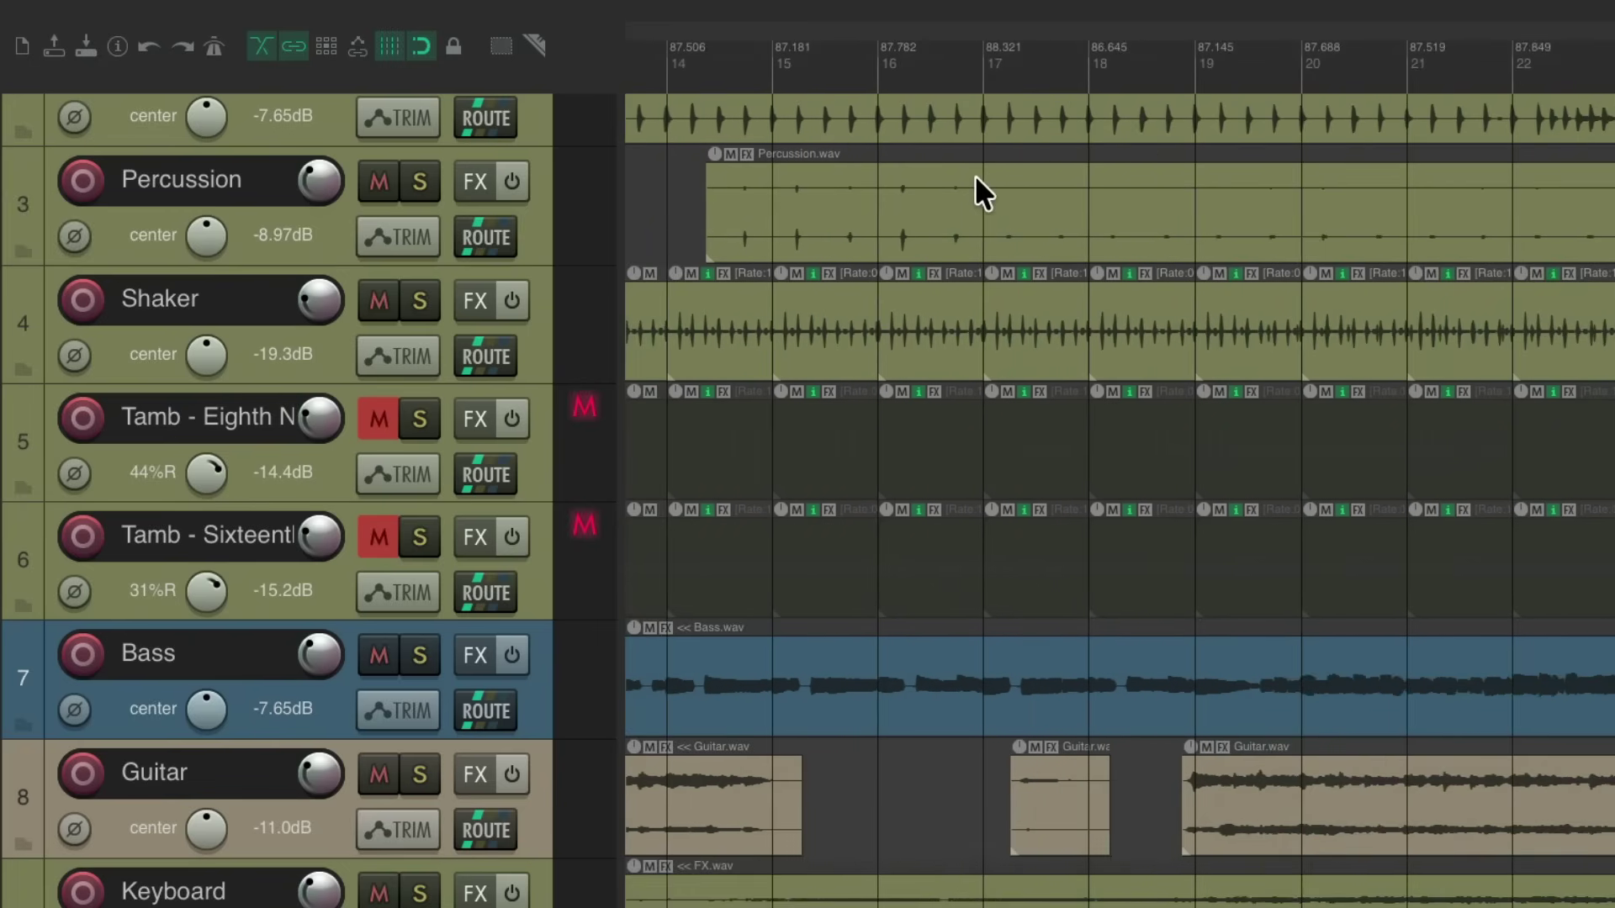
pyautogui.rightClick(425, 46)
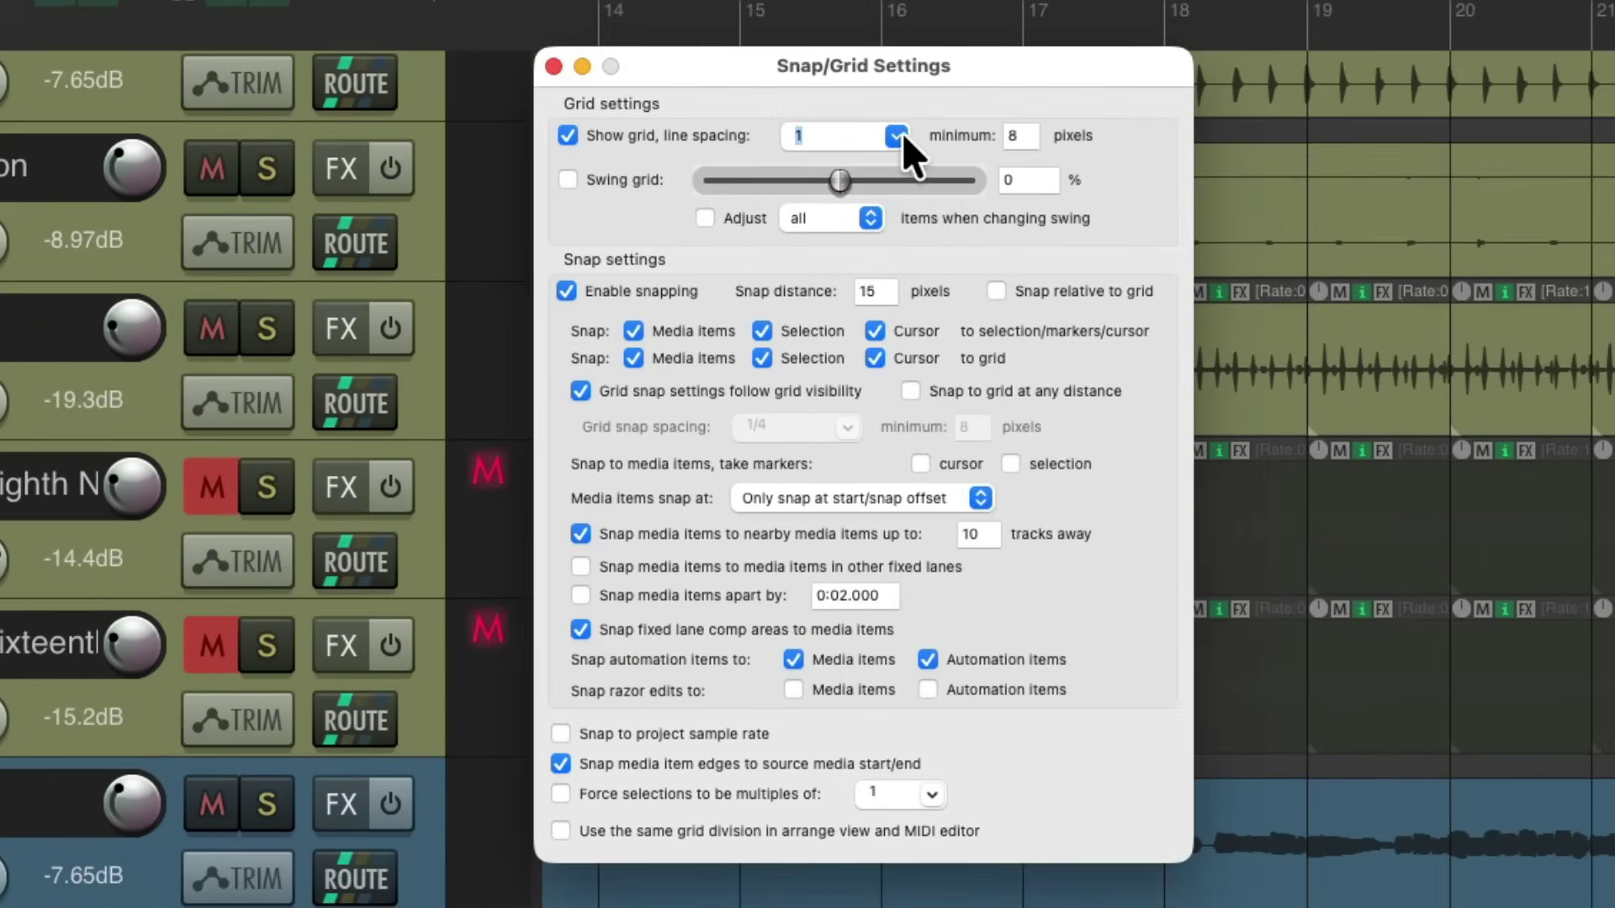
pyautogui.click(897, 136)
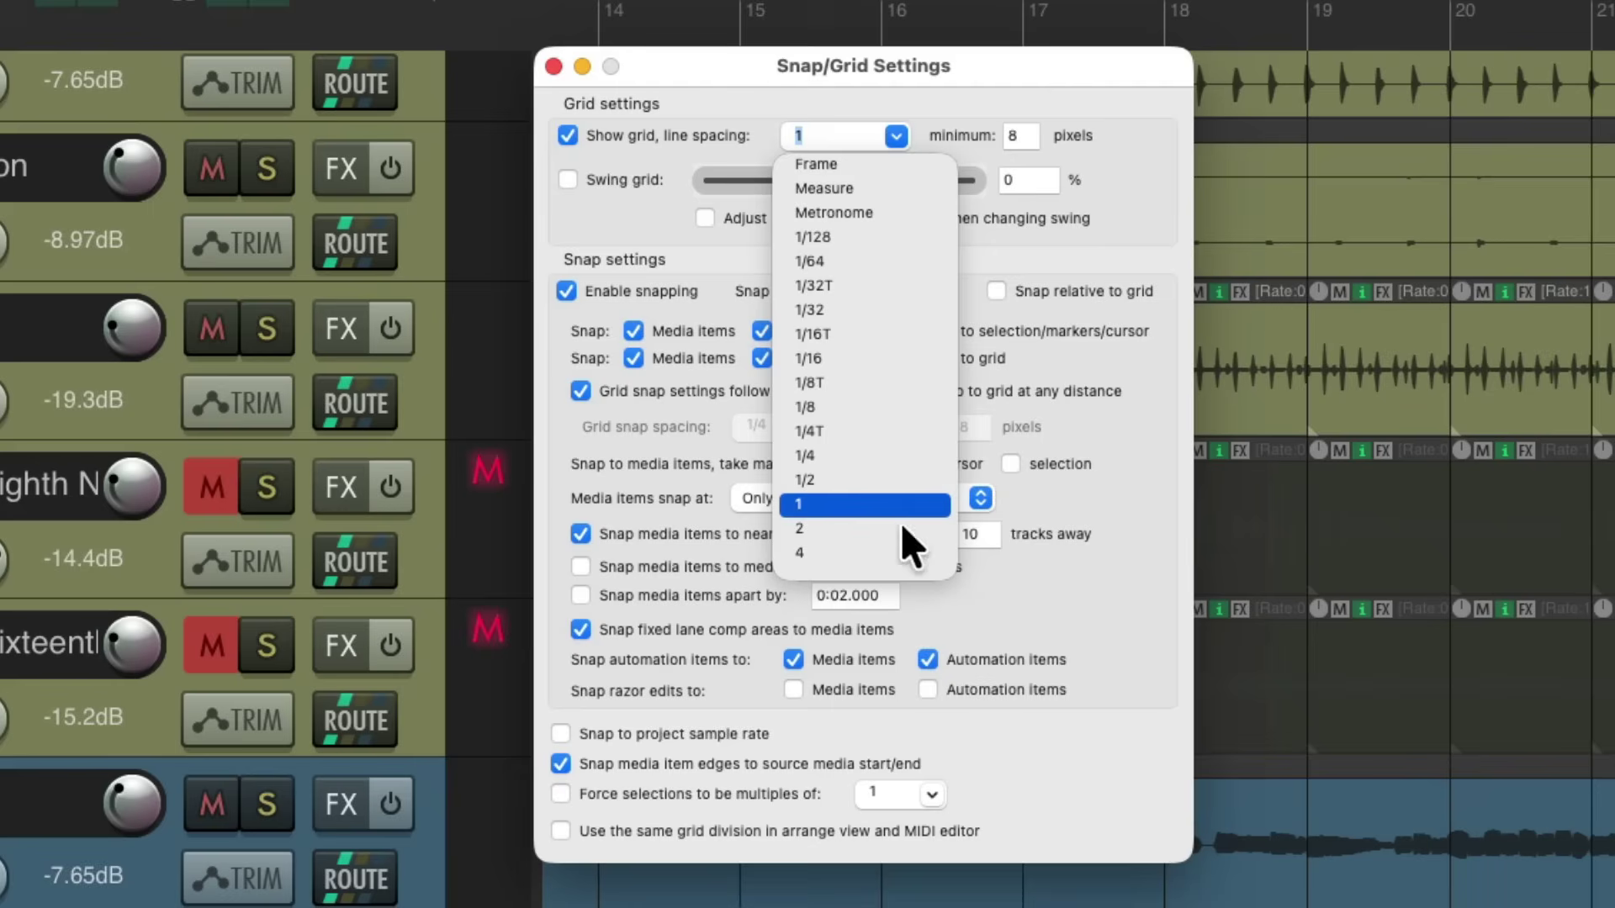
pyautogui.click(849, 552)
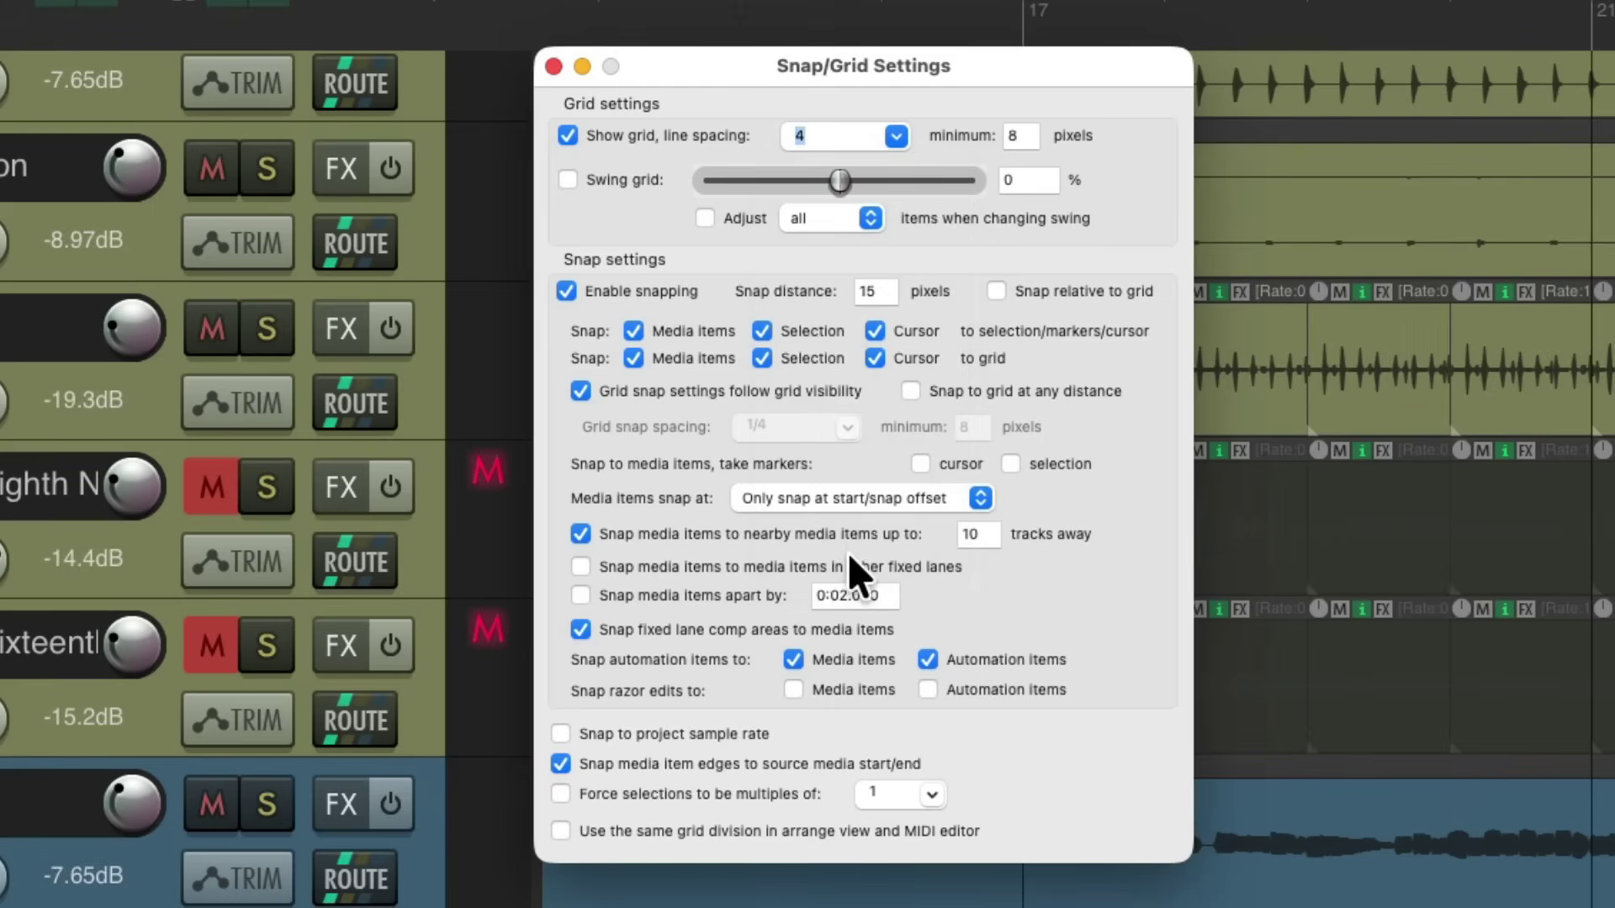
pyautogui.click(896, 135)
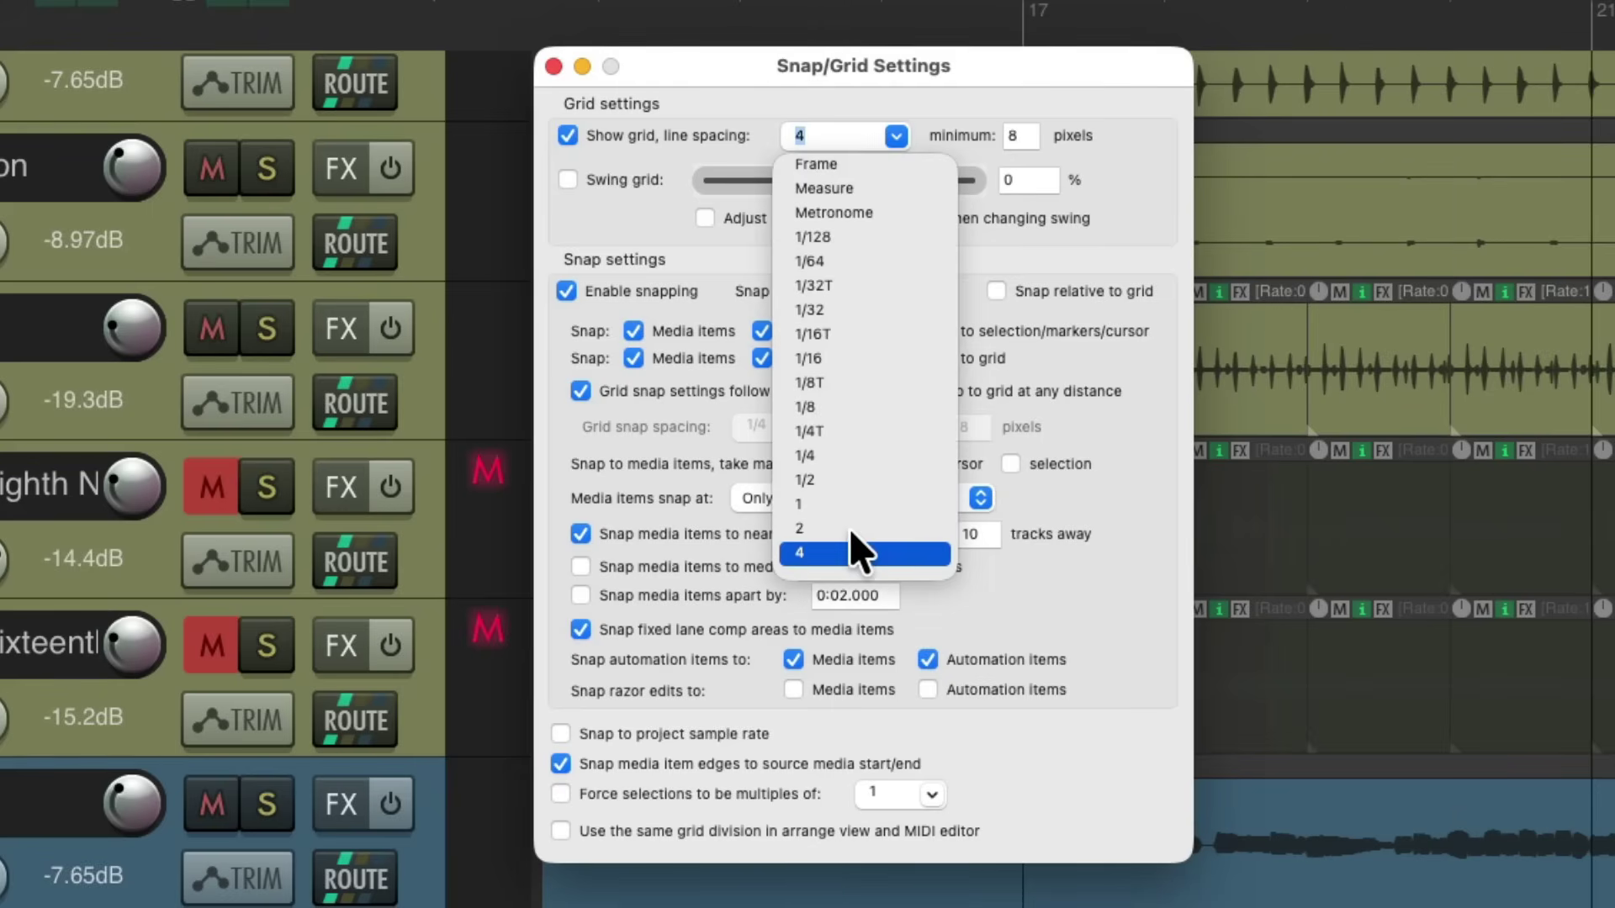
pyautogui.click(850, 528)
pyautogui.click(893, 138)
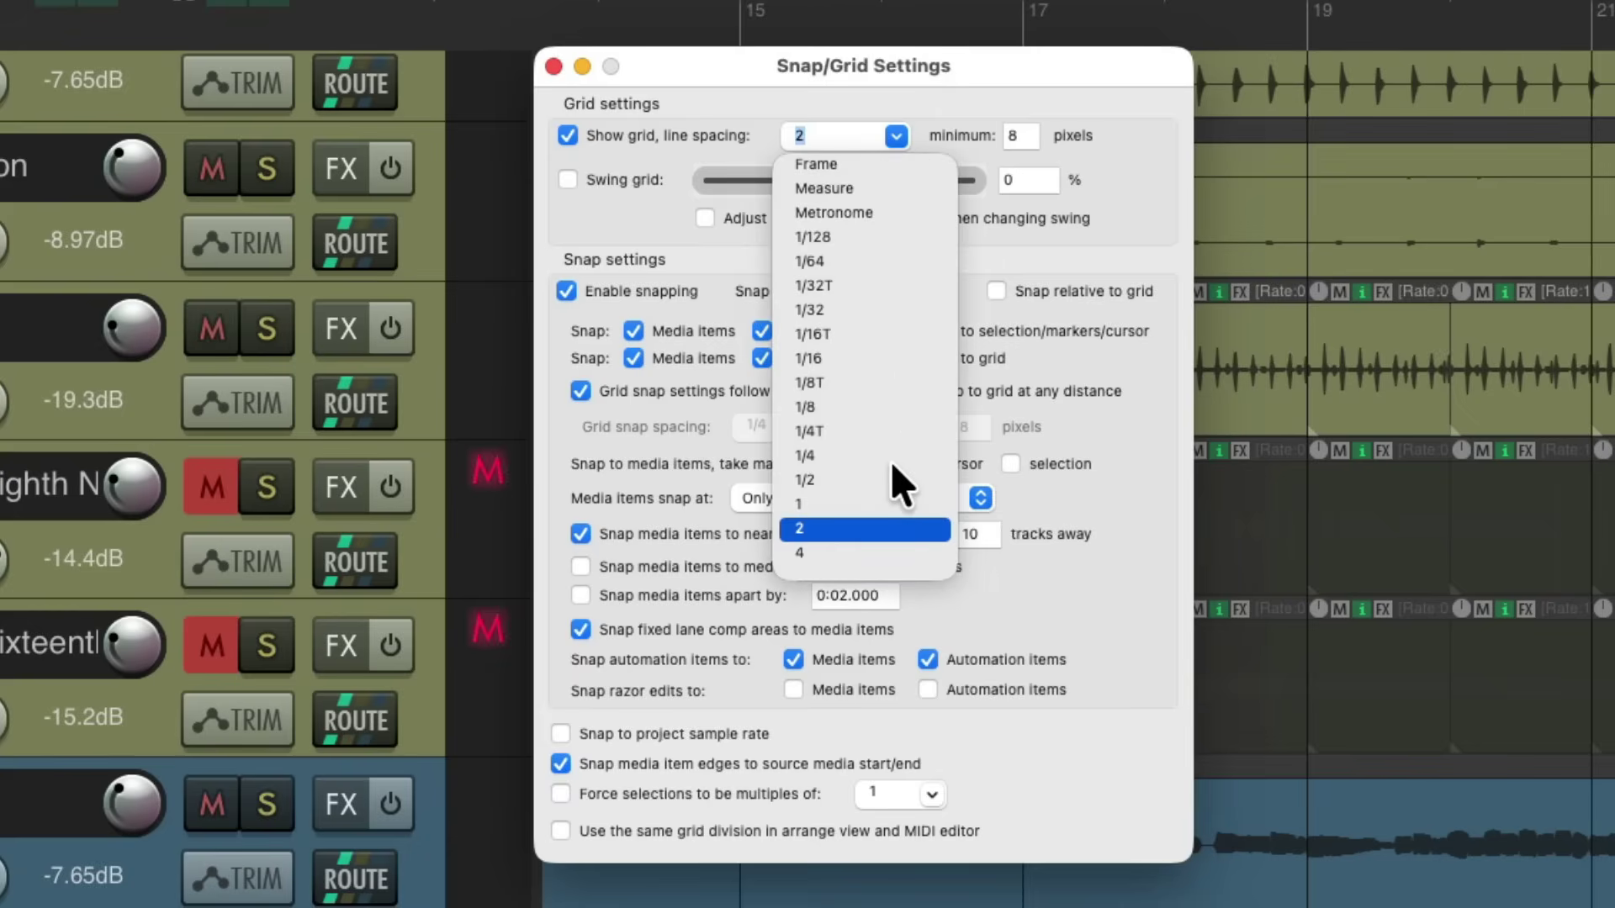
pyautogui.click(895, 134)
pyautogui.click(895, 133)
pyautogui.click(881, 506)
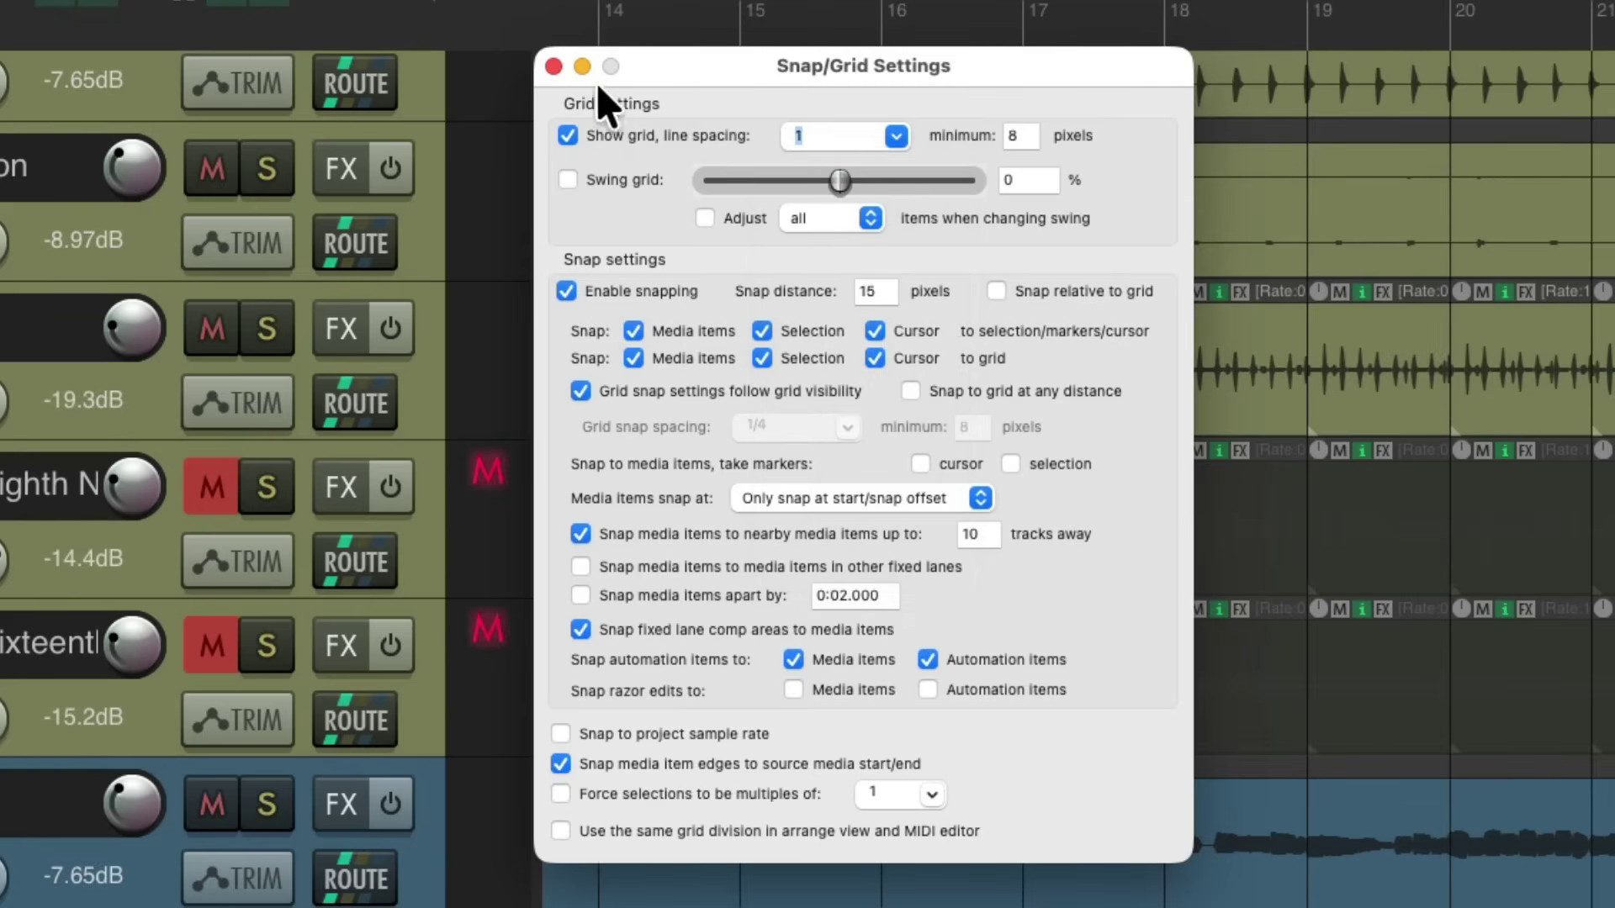
pyautogui.click(554, 66)
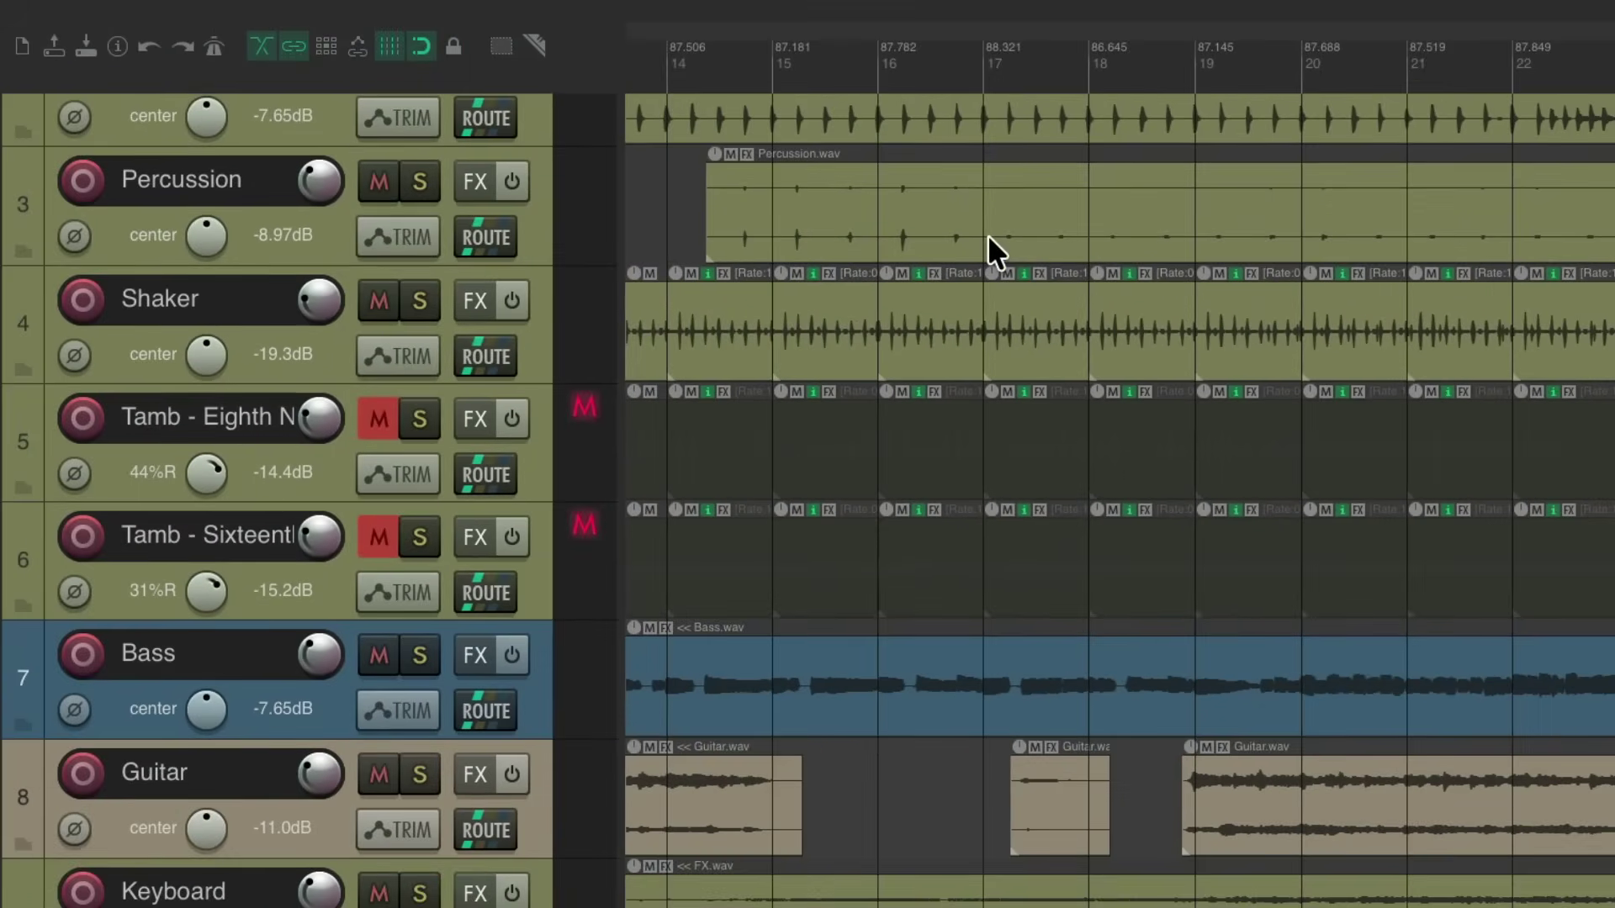